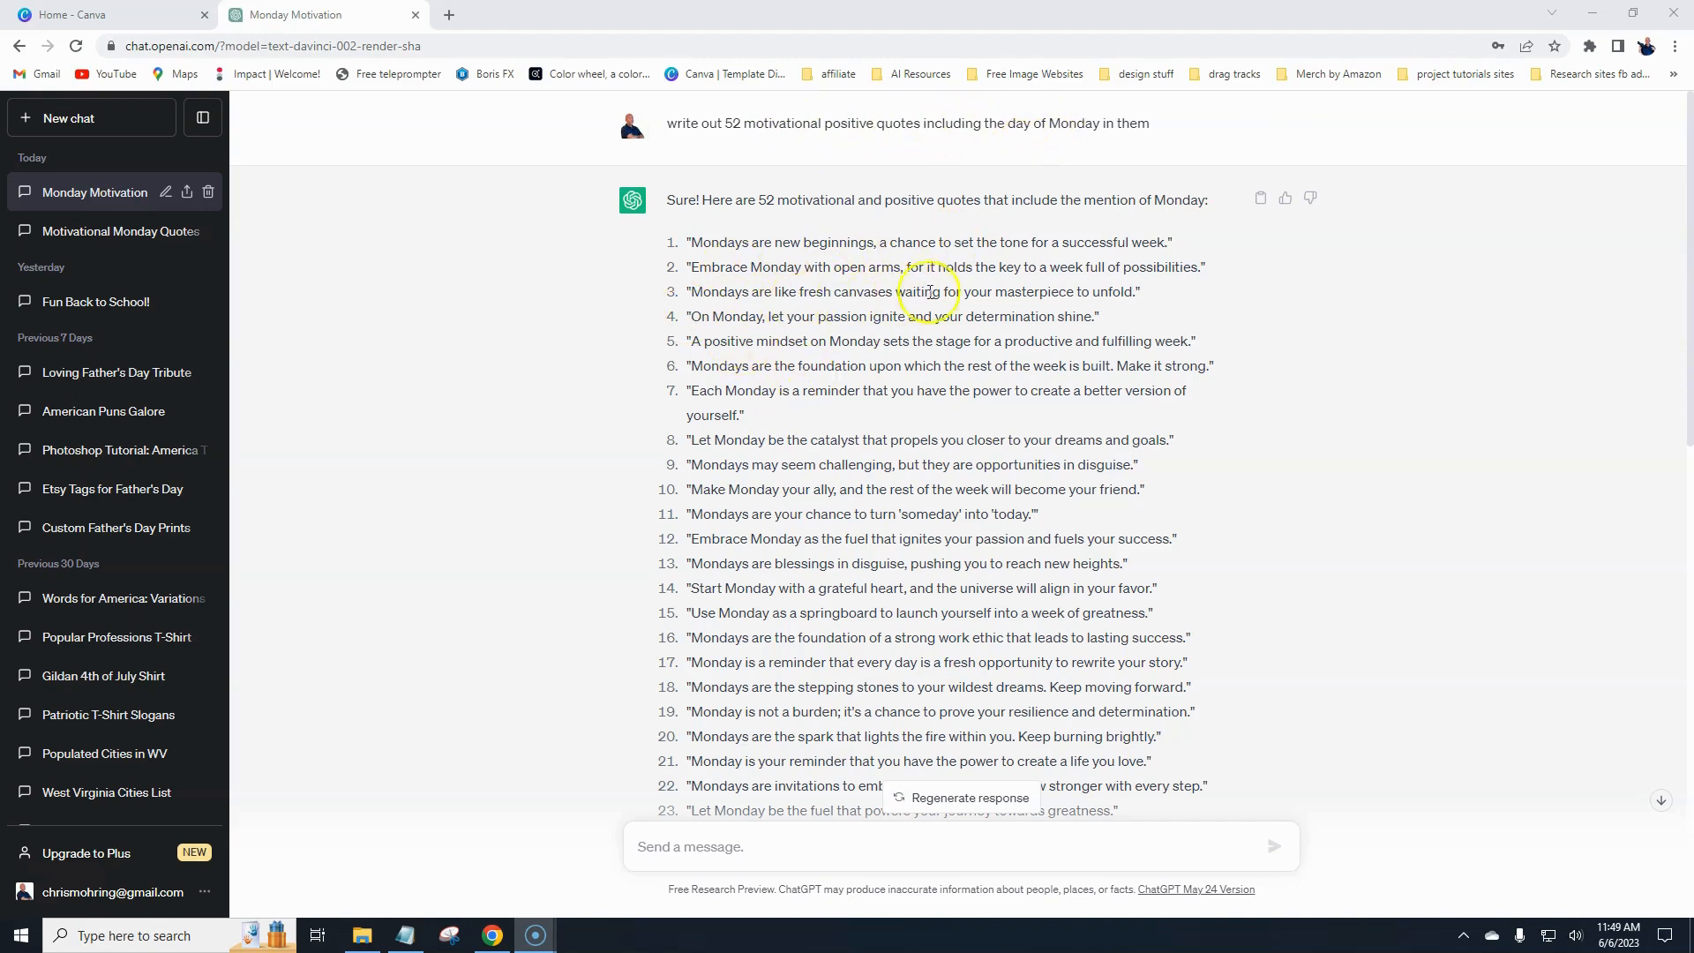
# - Read through the list of 52 motivational Monday quotes in the chat response
pyautogui.scroll(-5, 635, 526)
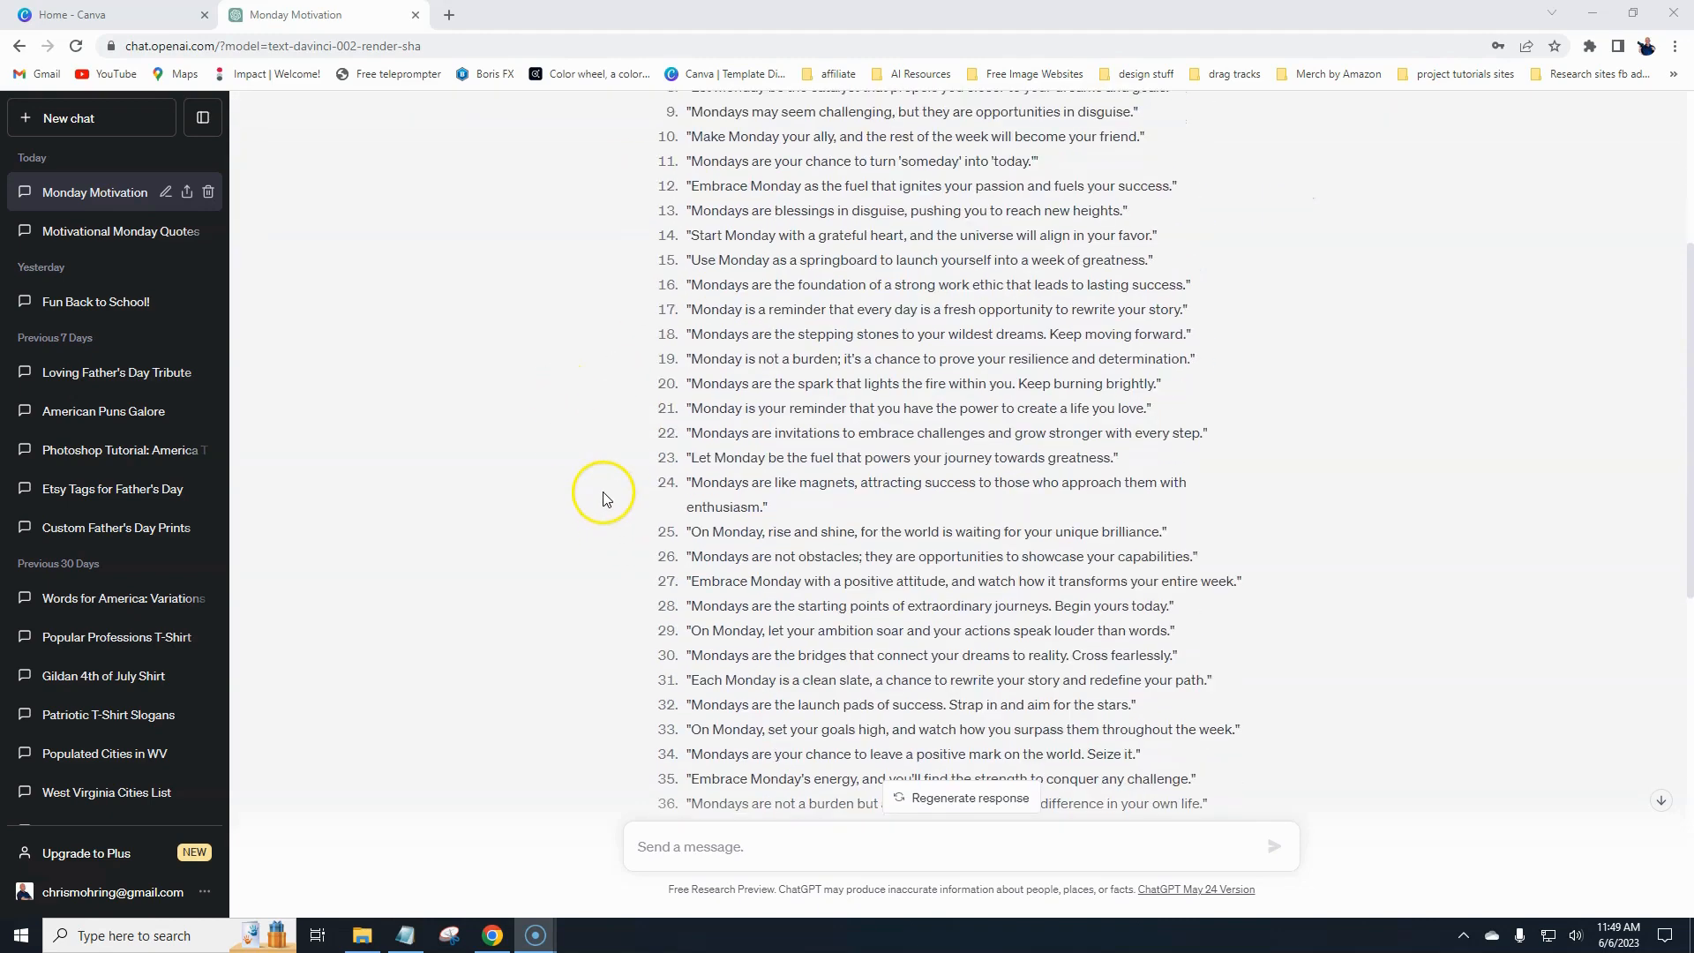
pyautogui.scroll(-2, 591, 510)
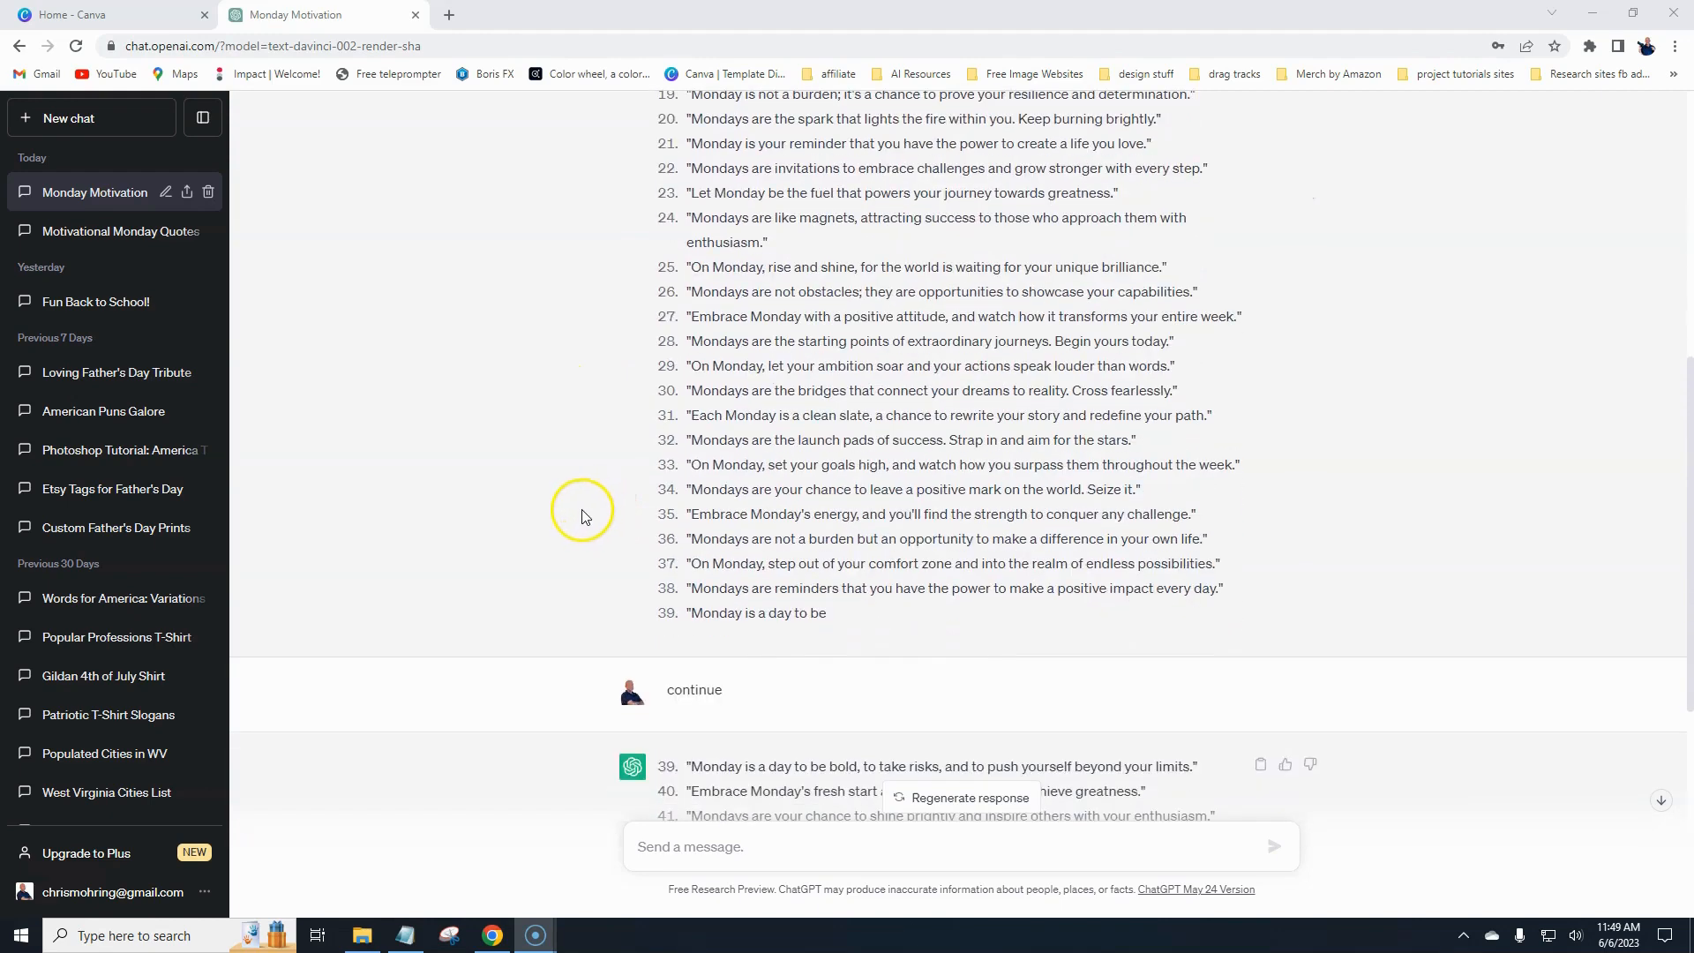
pyautogui.scroll(-2, 587, 494)
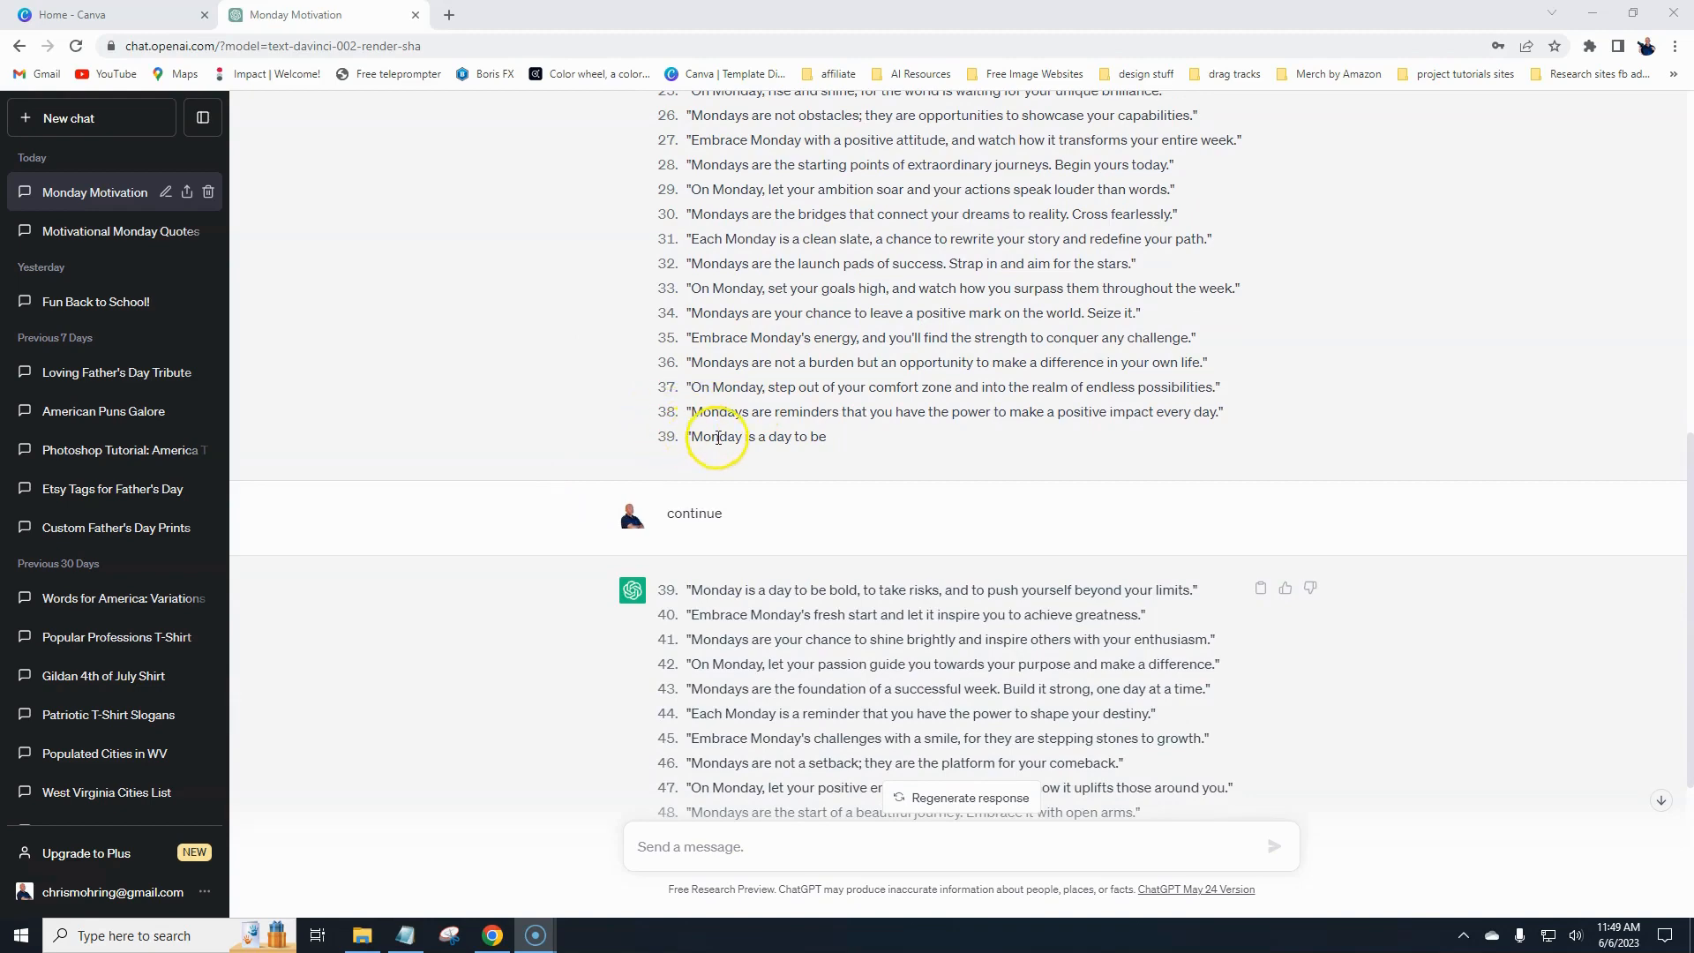
pyautogui.scroll(-3, 605, 540)
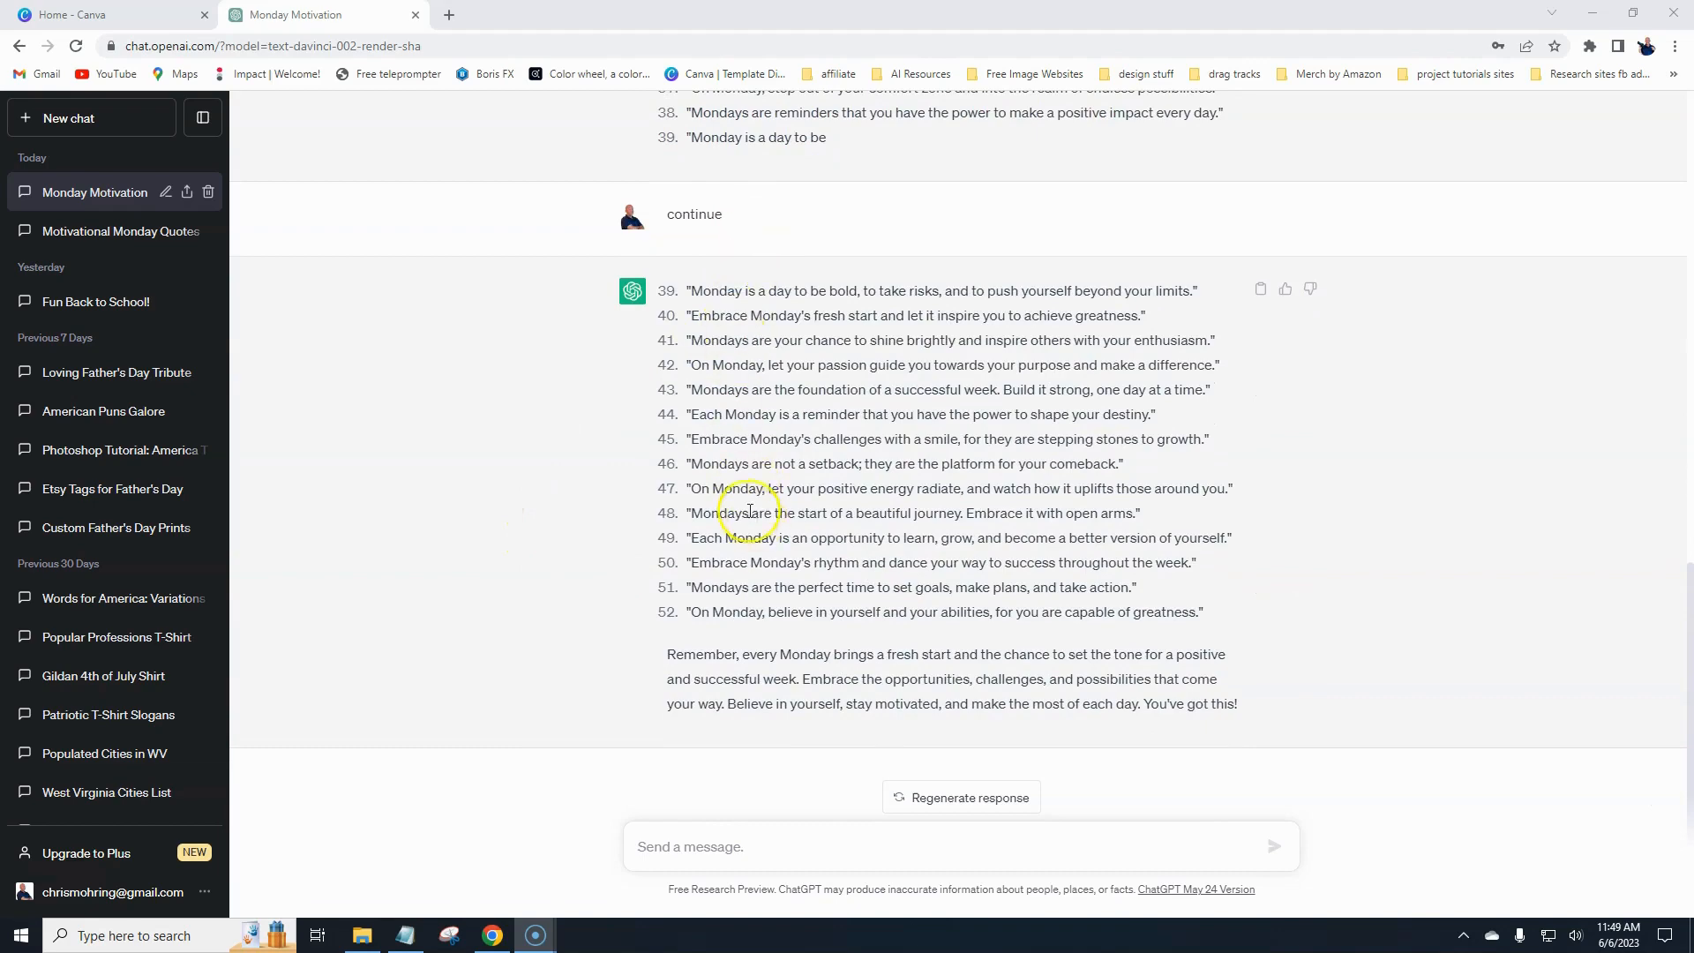
pyautogui.scroll(3, 750, 512)
pyautogui.scroll(2, 609, 523)
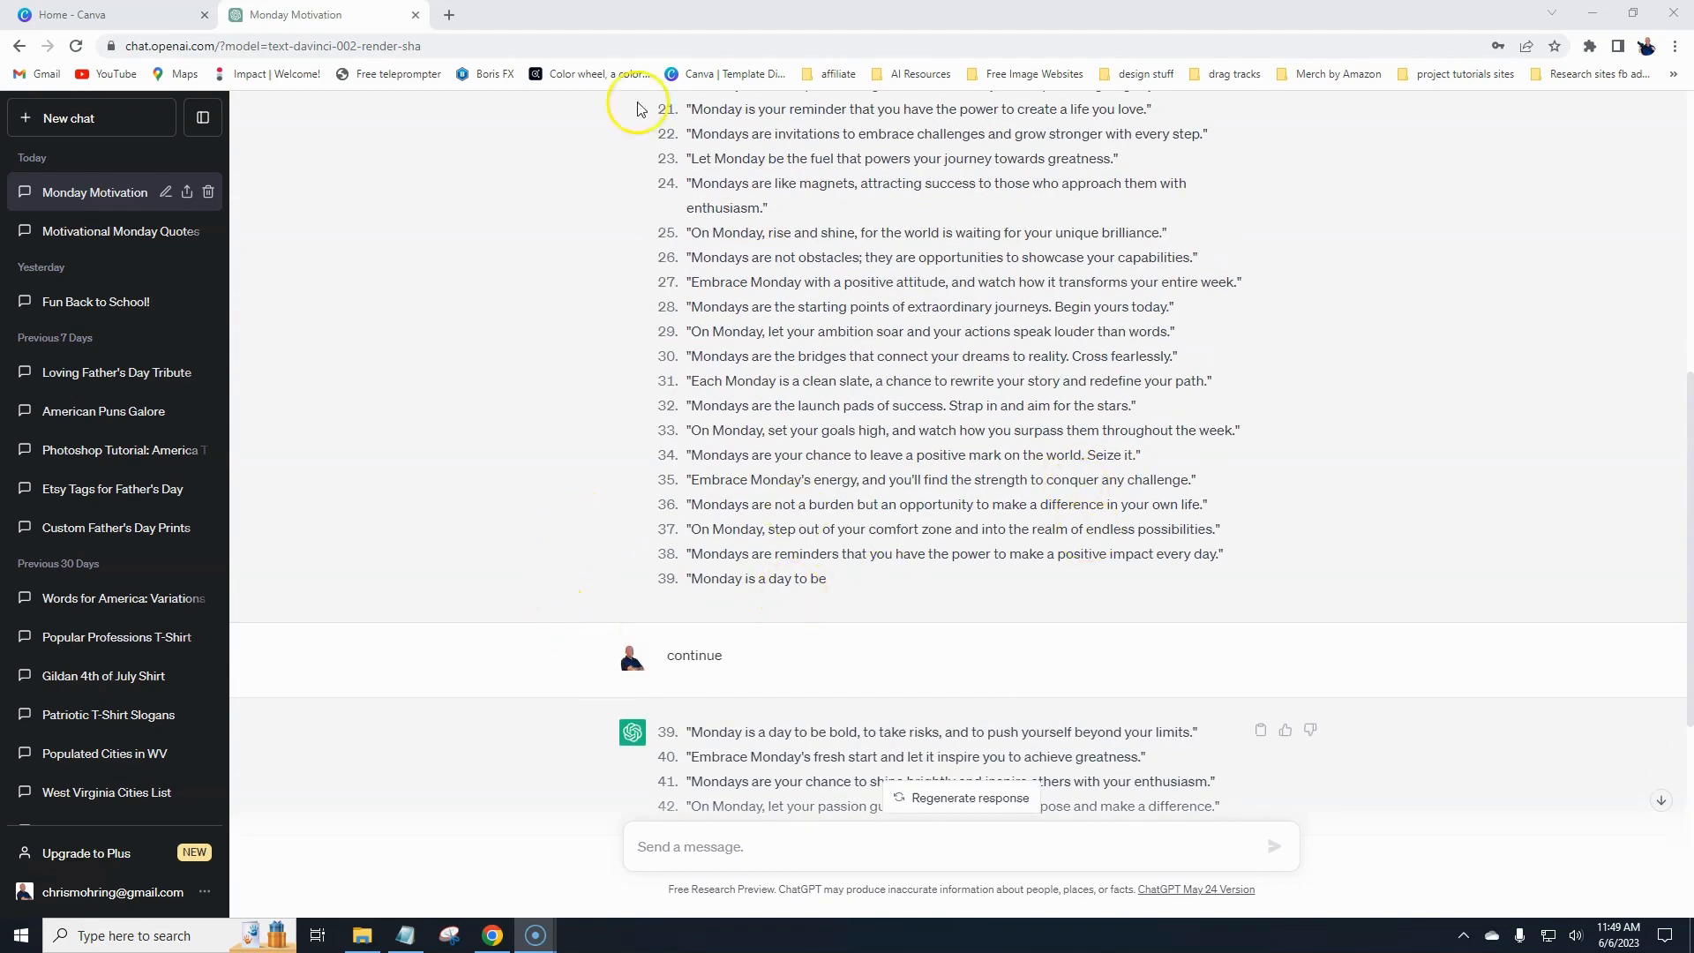
# - Copy all the quote lines from the Notepad document
pyautogui.click(405, 936)
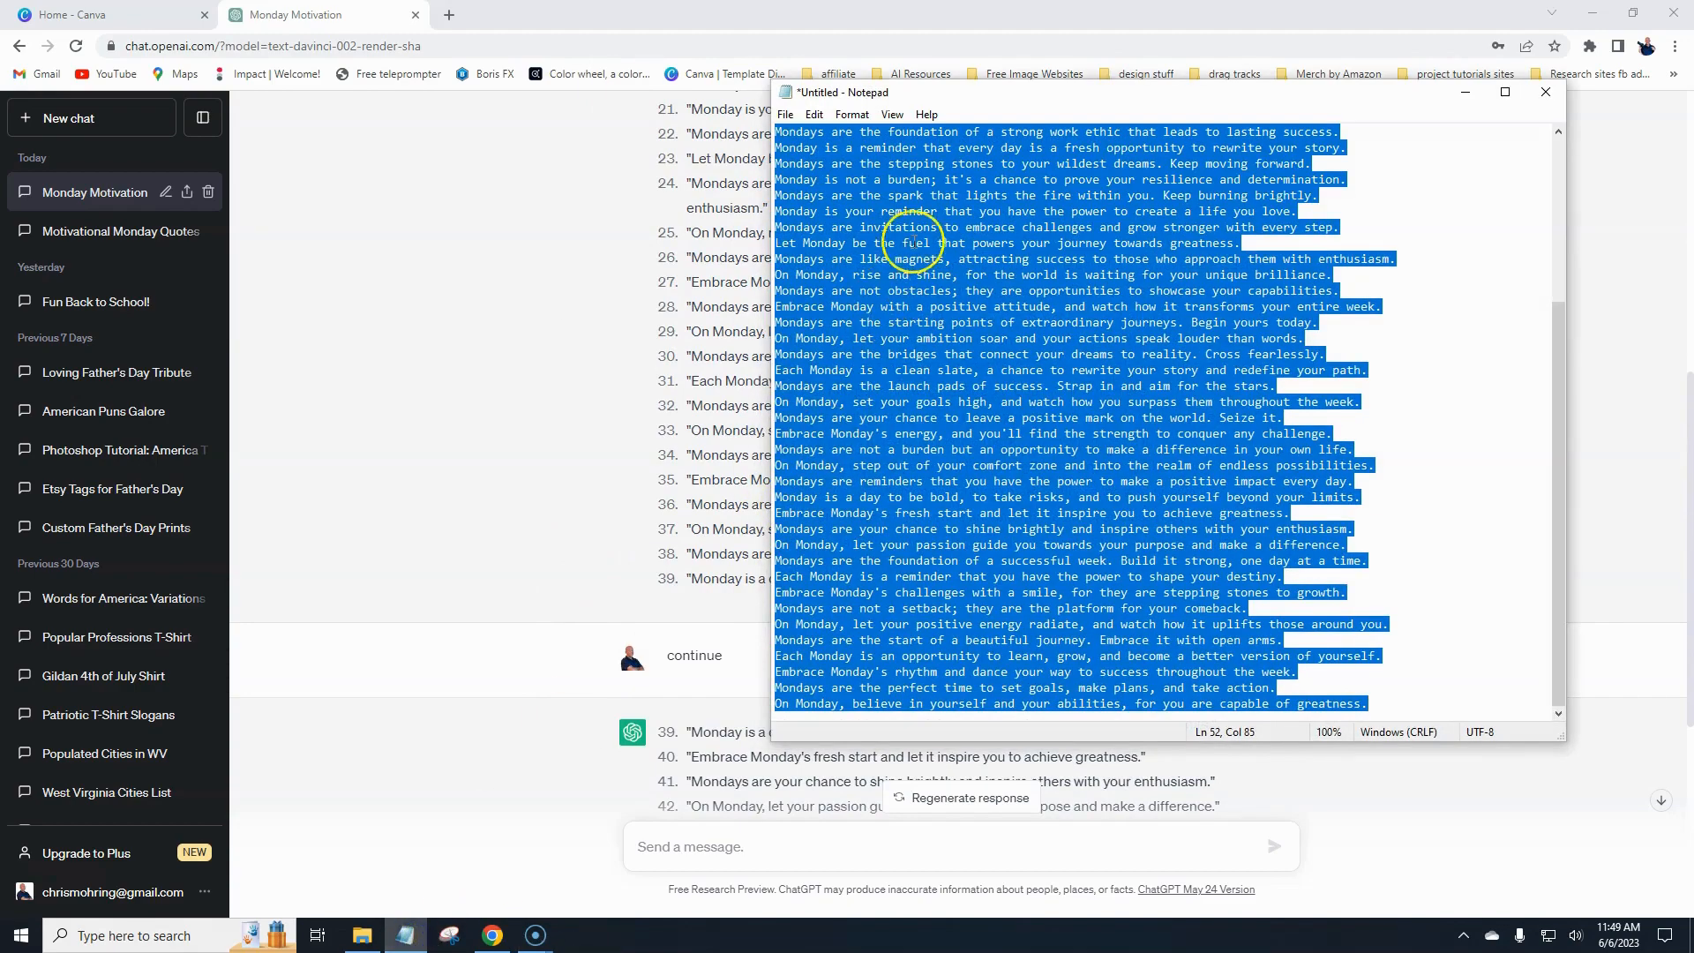
pyautogui.click(1187, 275)
pyautogui.scroll(5, 1163, 274)
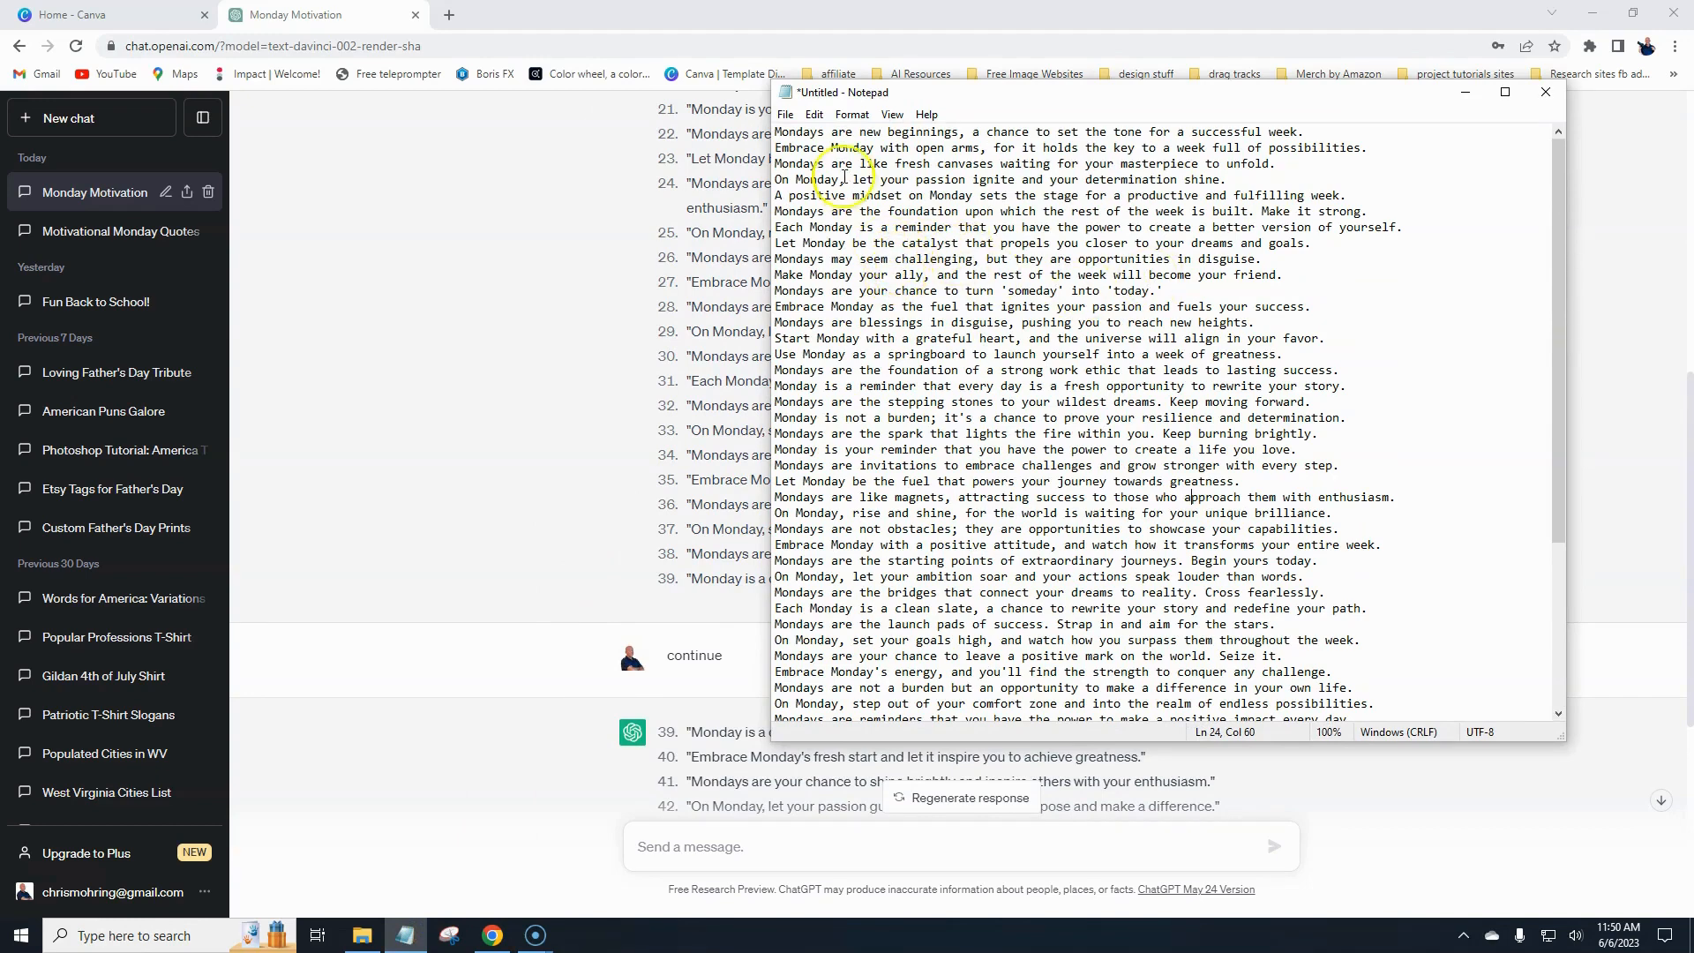
pyautogui.scroll(-5, 888, 333)
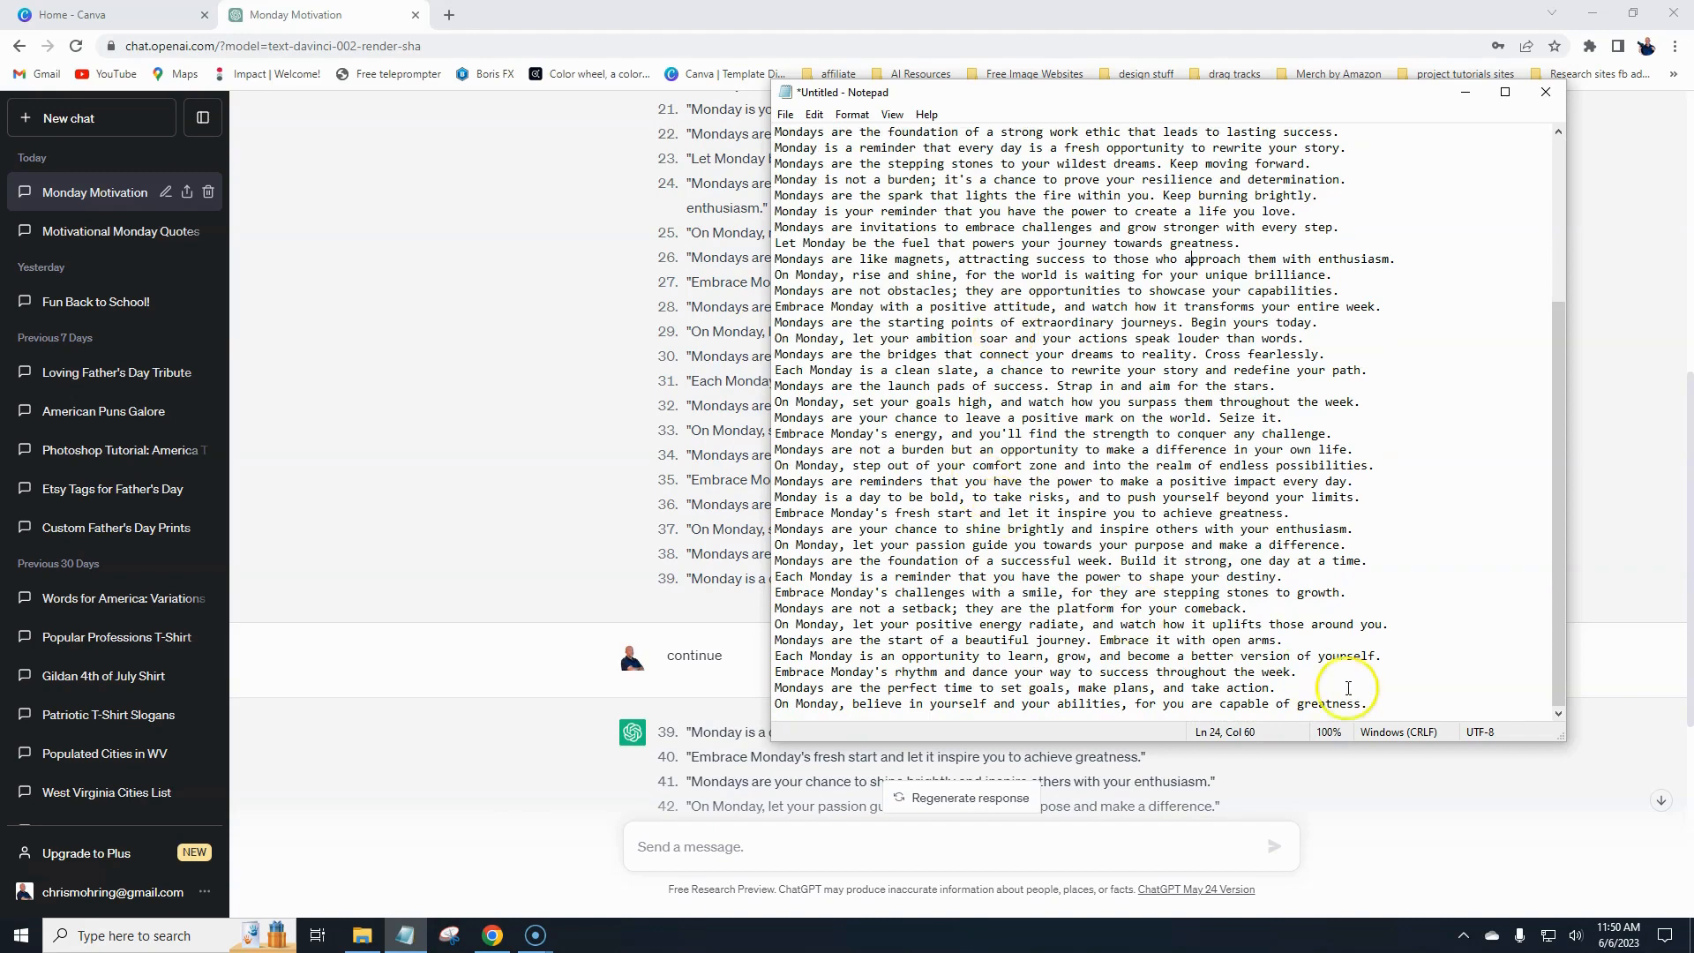
pyautogui.moveTo(1377, 703); pyautogui.dragTo(820, 92)
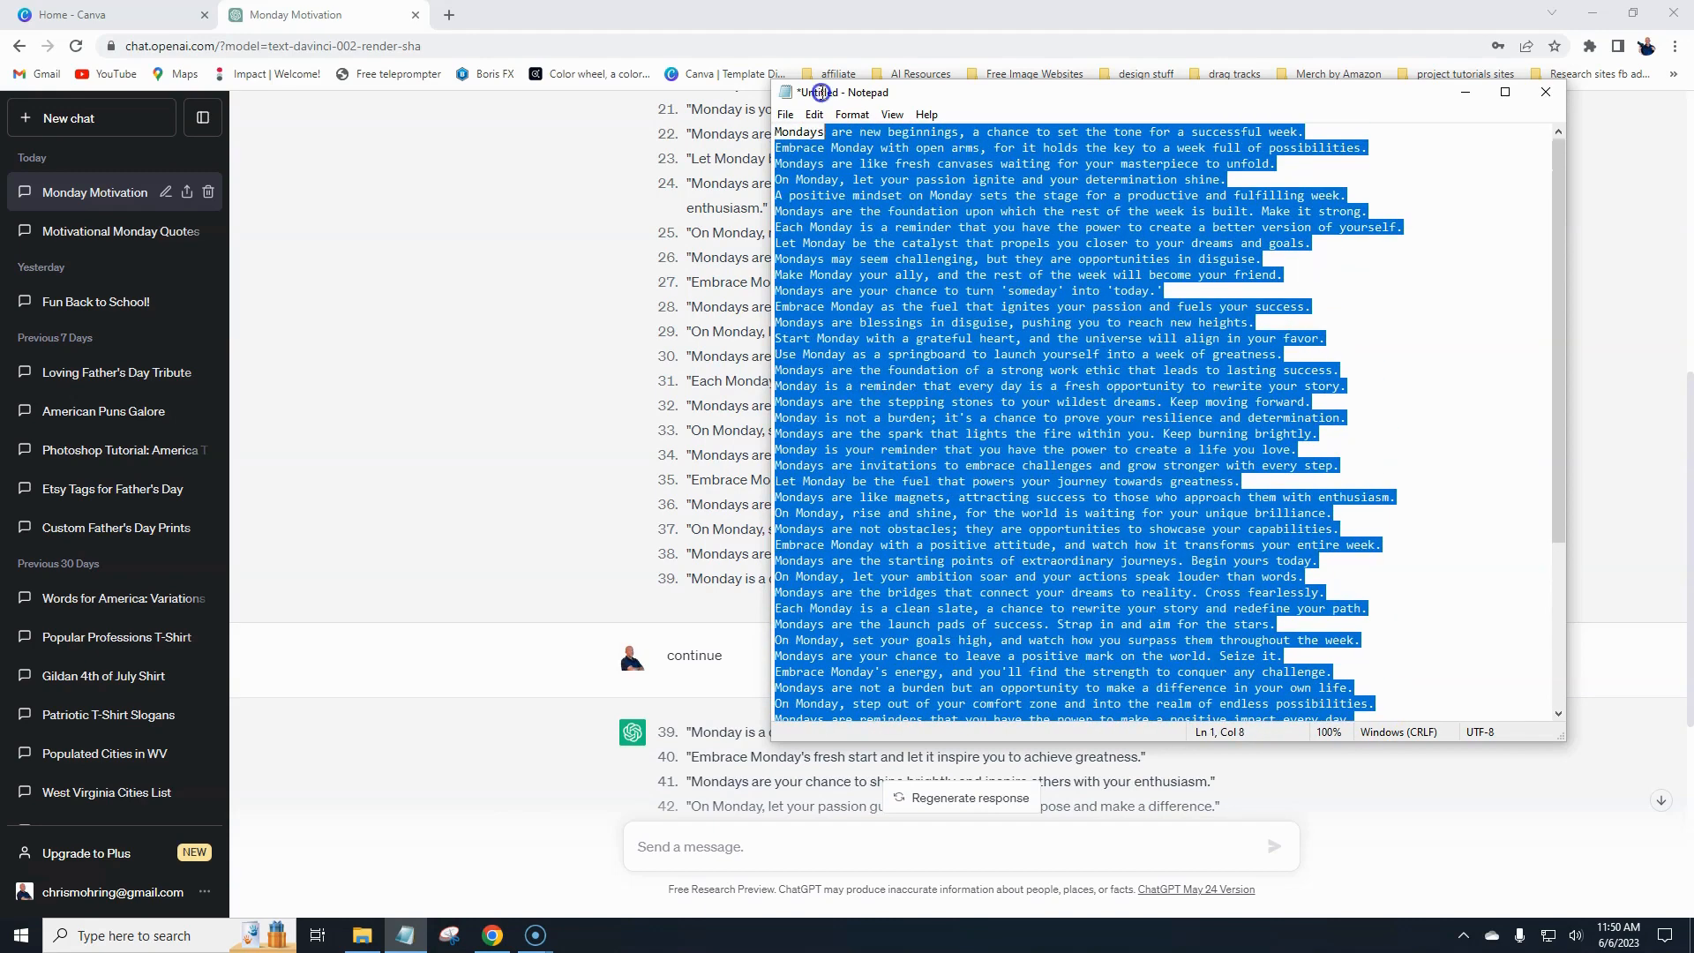
pyautogui.rightClick(813, 147)
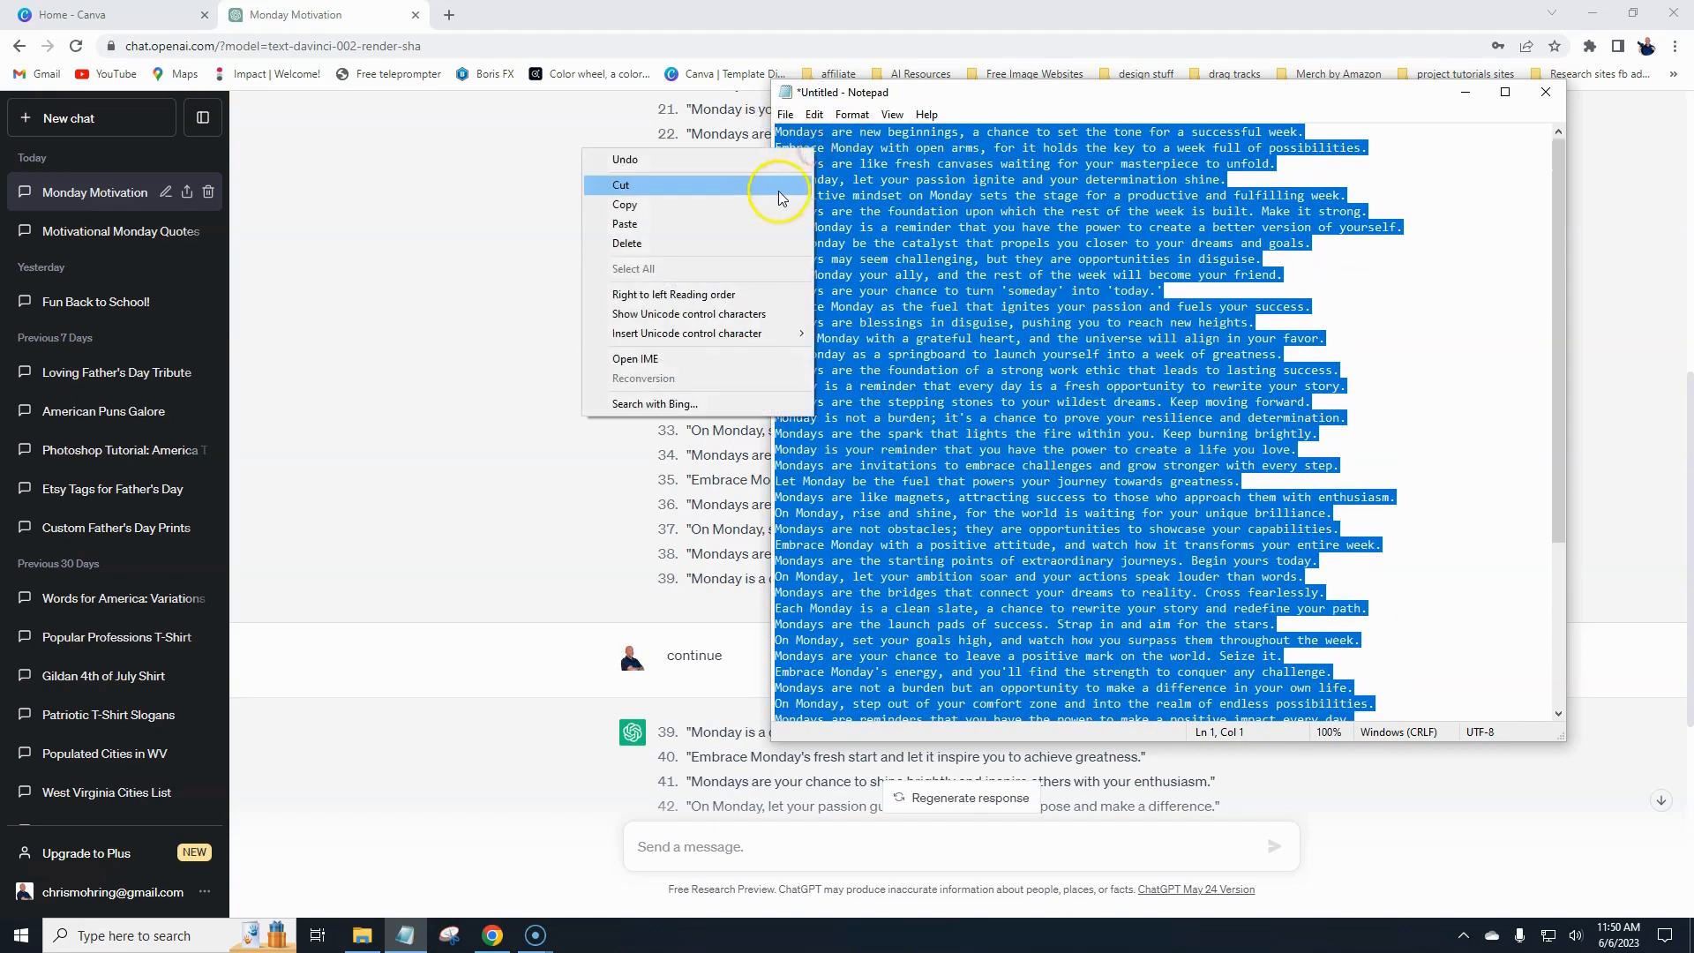
pyautogui.click(769, 203)
pyautogui.click(1018, 227)
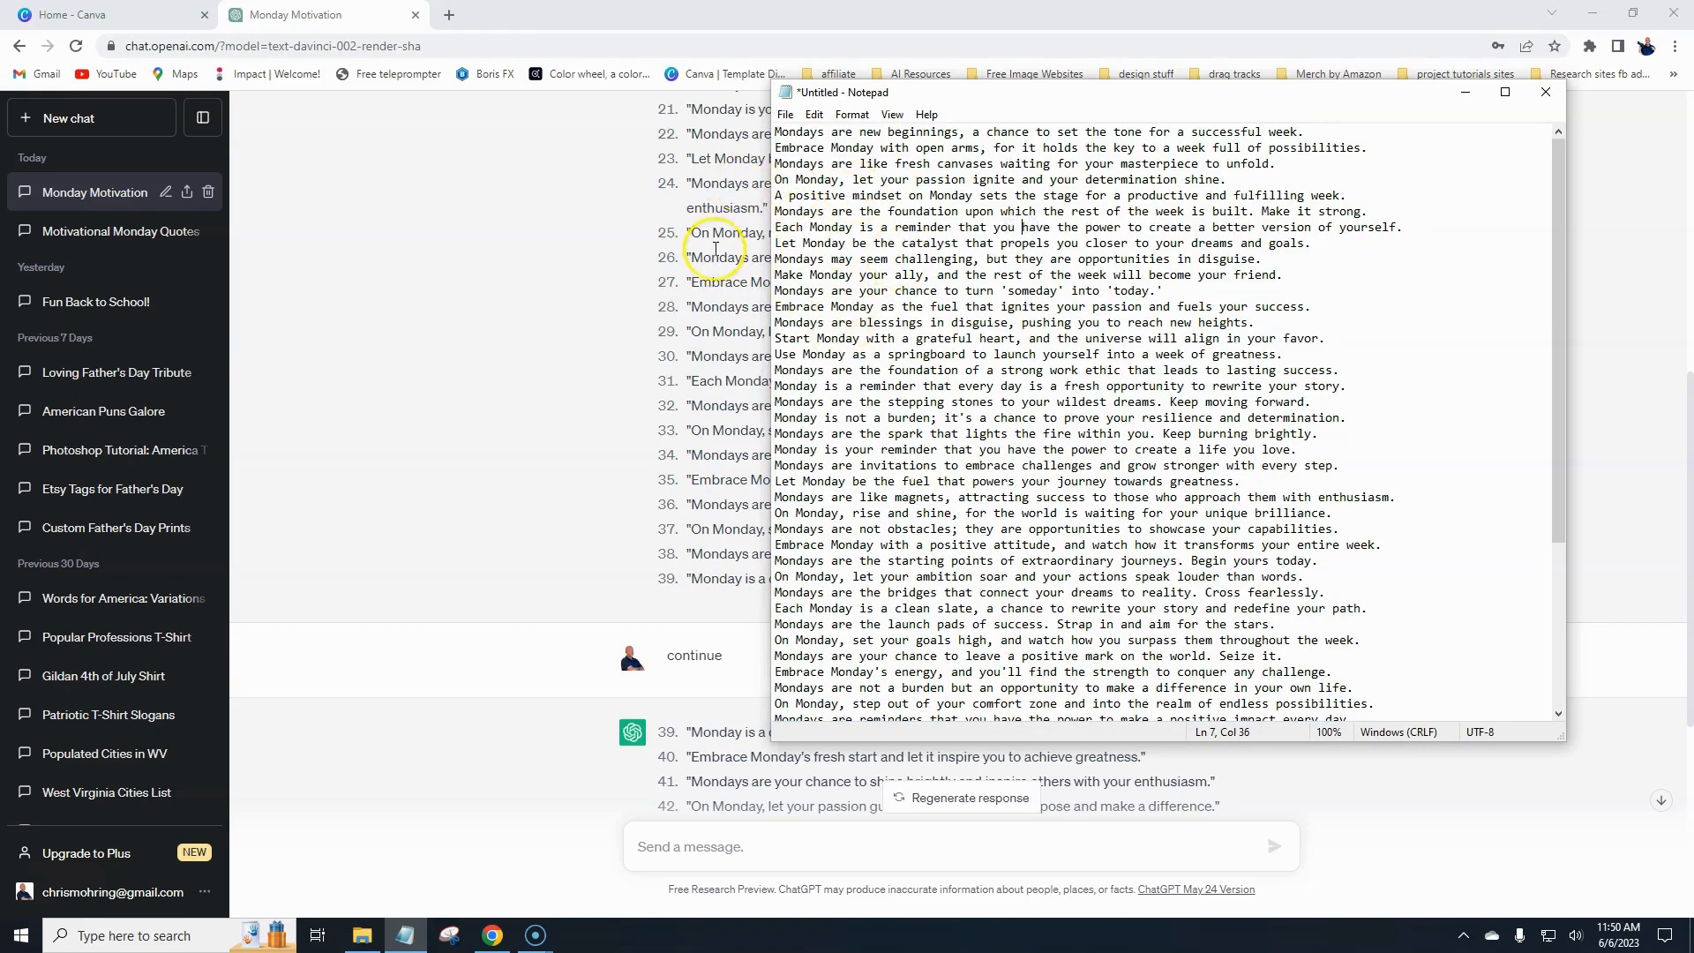
# - Create a new custom-size design of 1080 × 1920 px
pyautogui.click(145, 15)
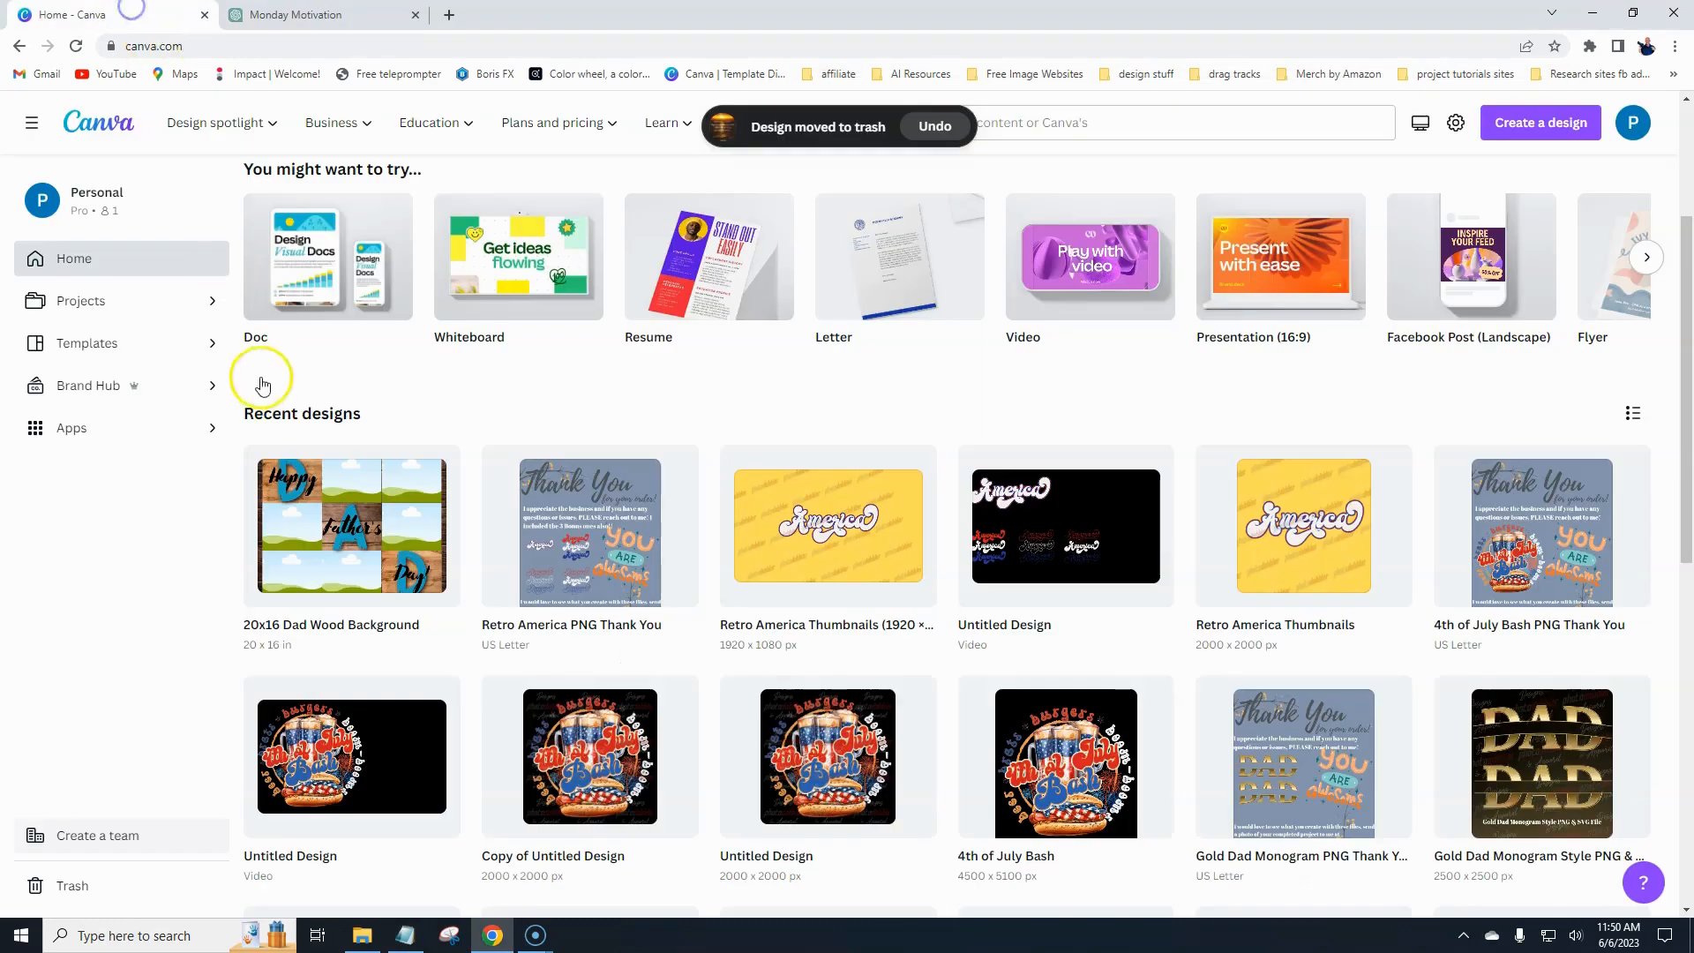
pyautogui.scroll(3, 300, 423)
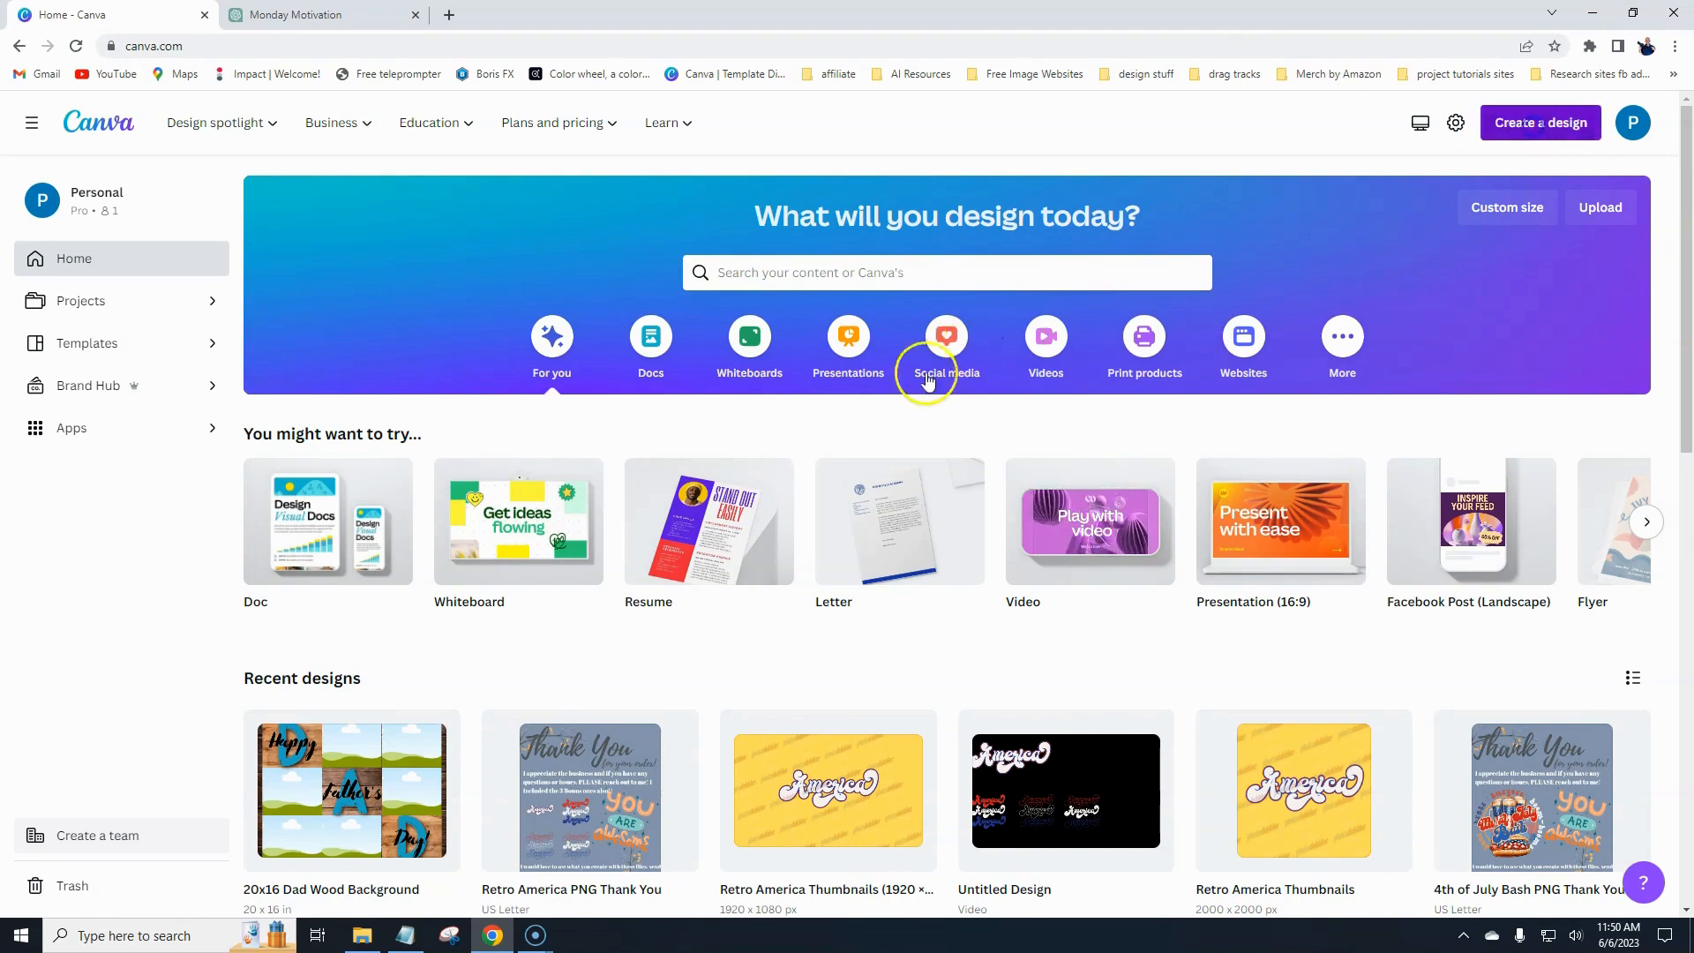
pyautogui.click(1534, 124)
pyautogui.click(1324, 580)
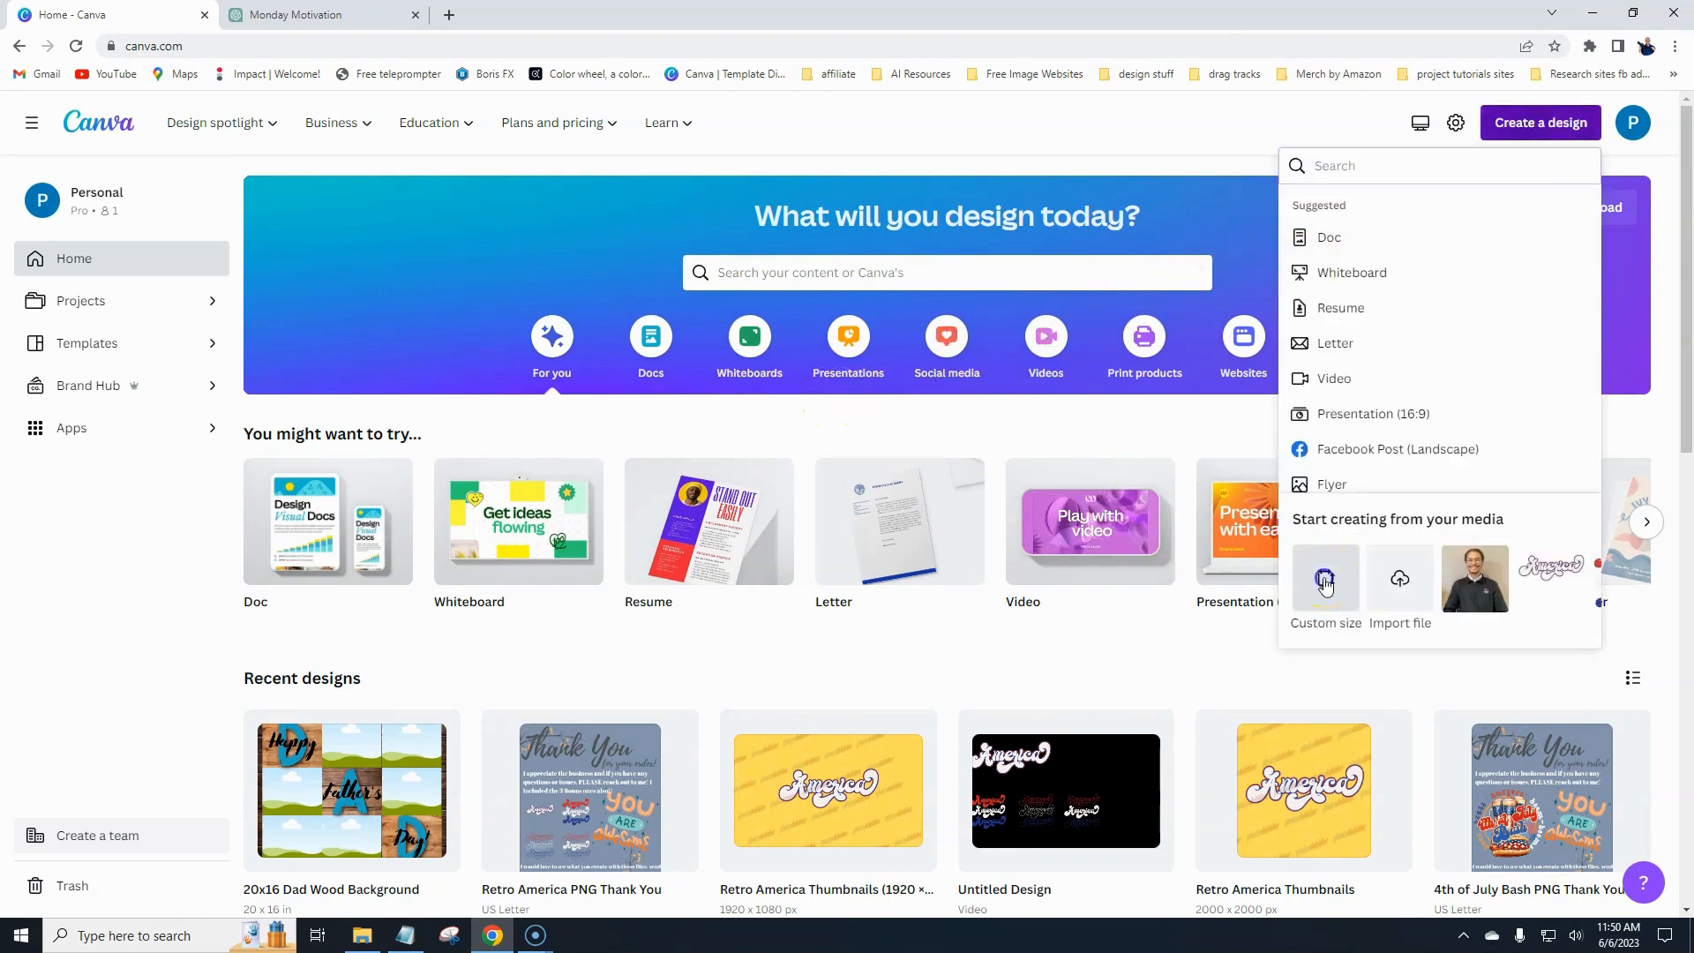
pyautogui.click(1319, 246)
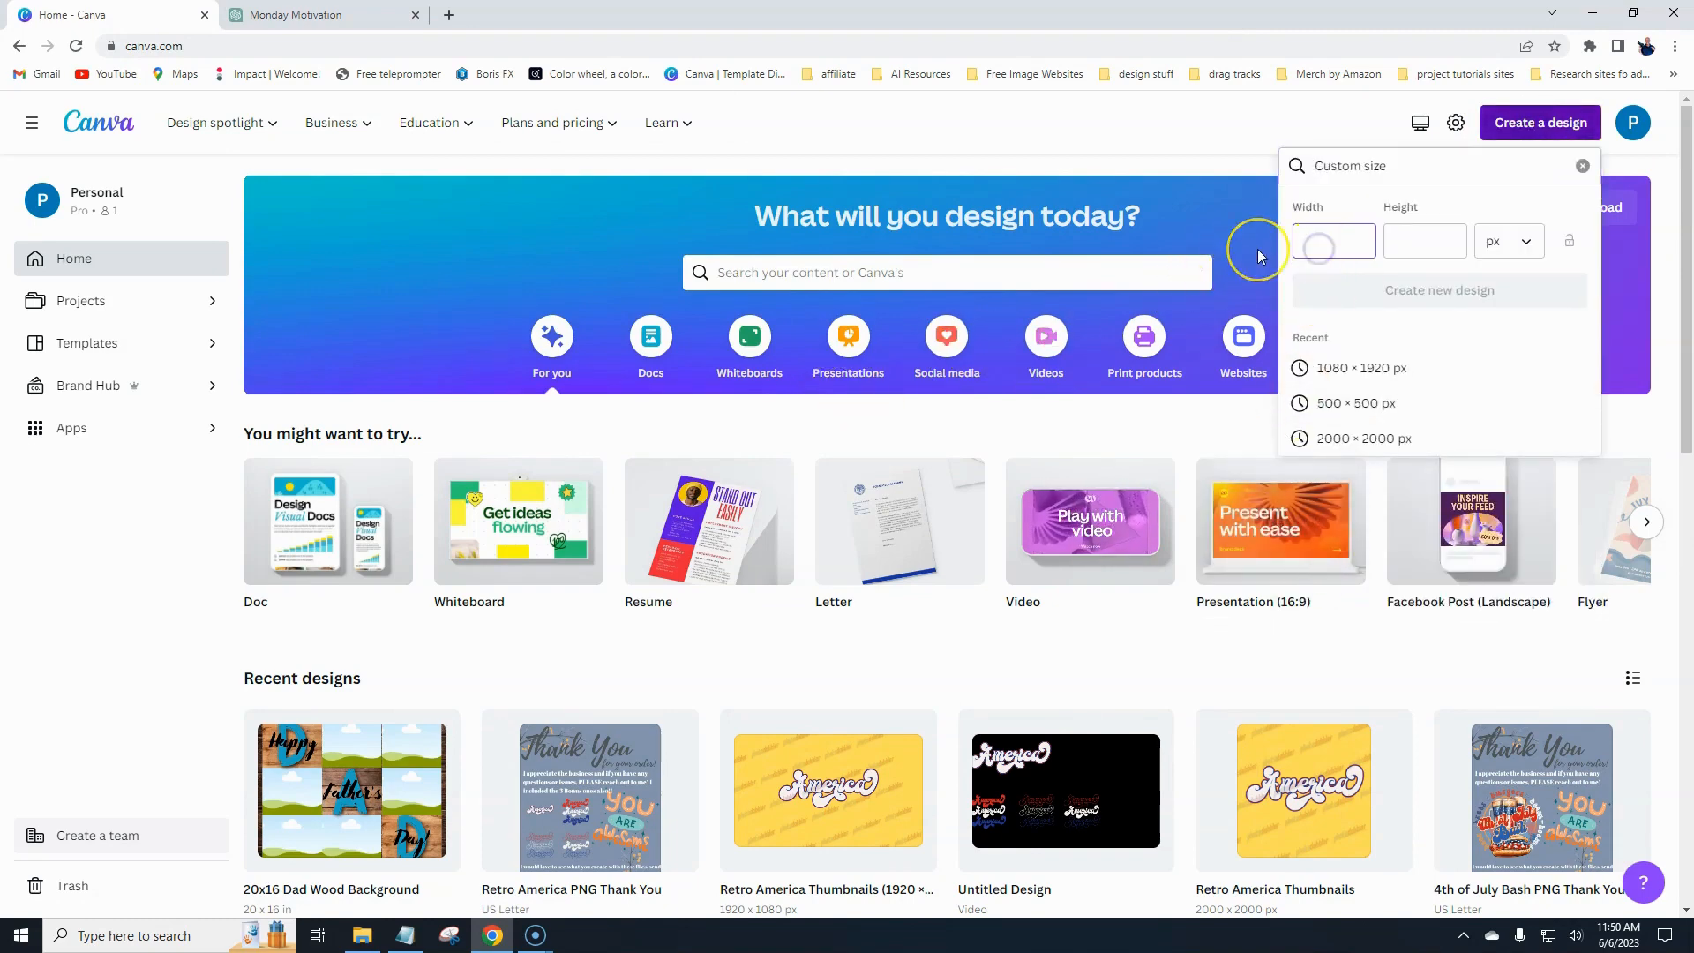
pyautogui.write('1080')
pyautogui.press('Tab')
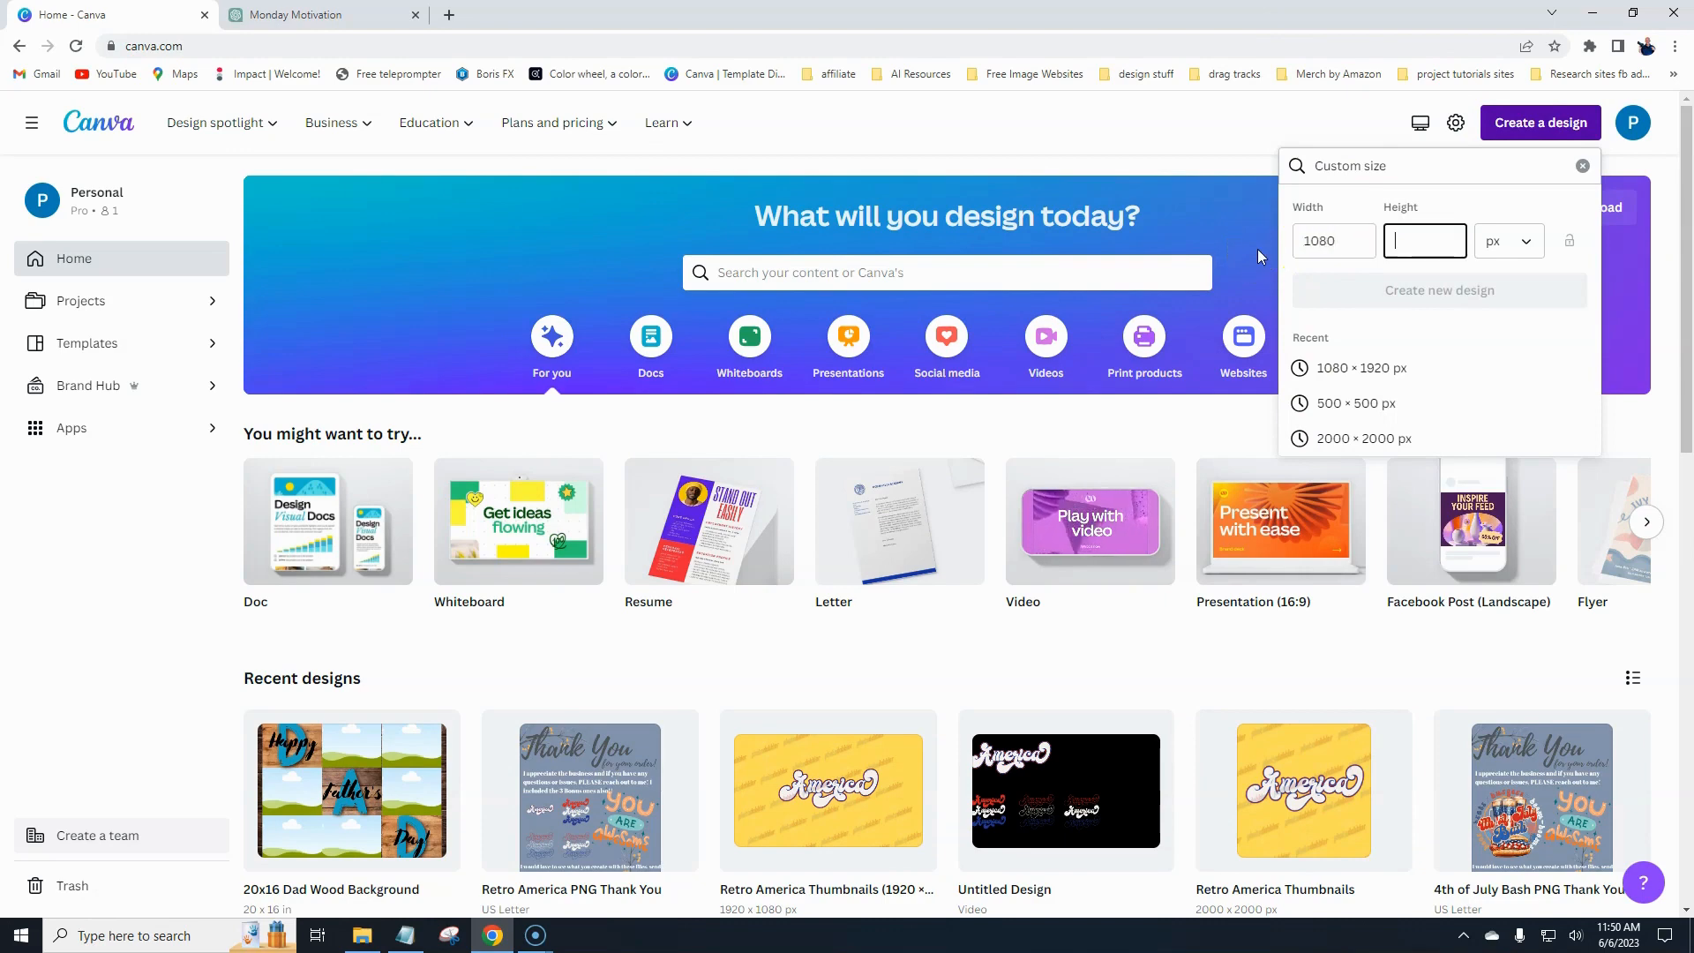
pyautogui.write('1920')
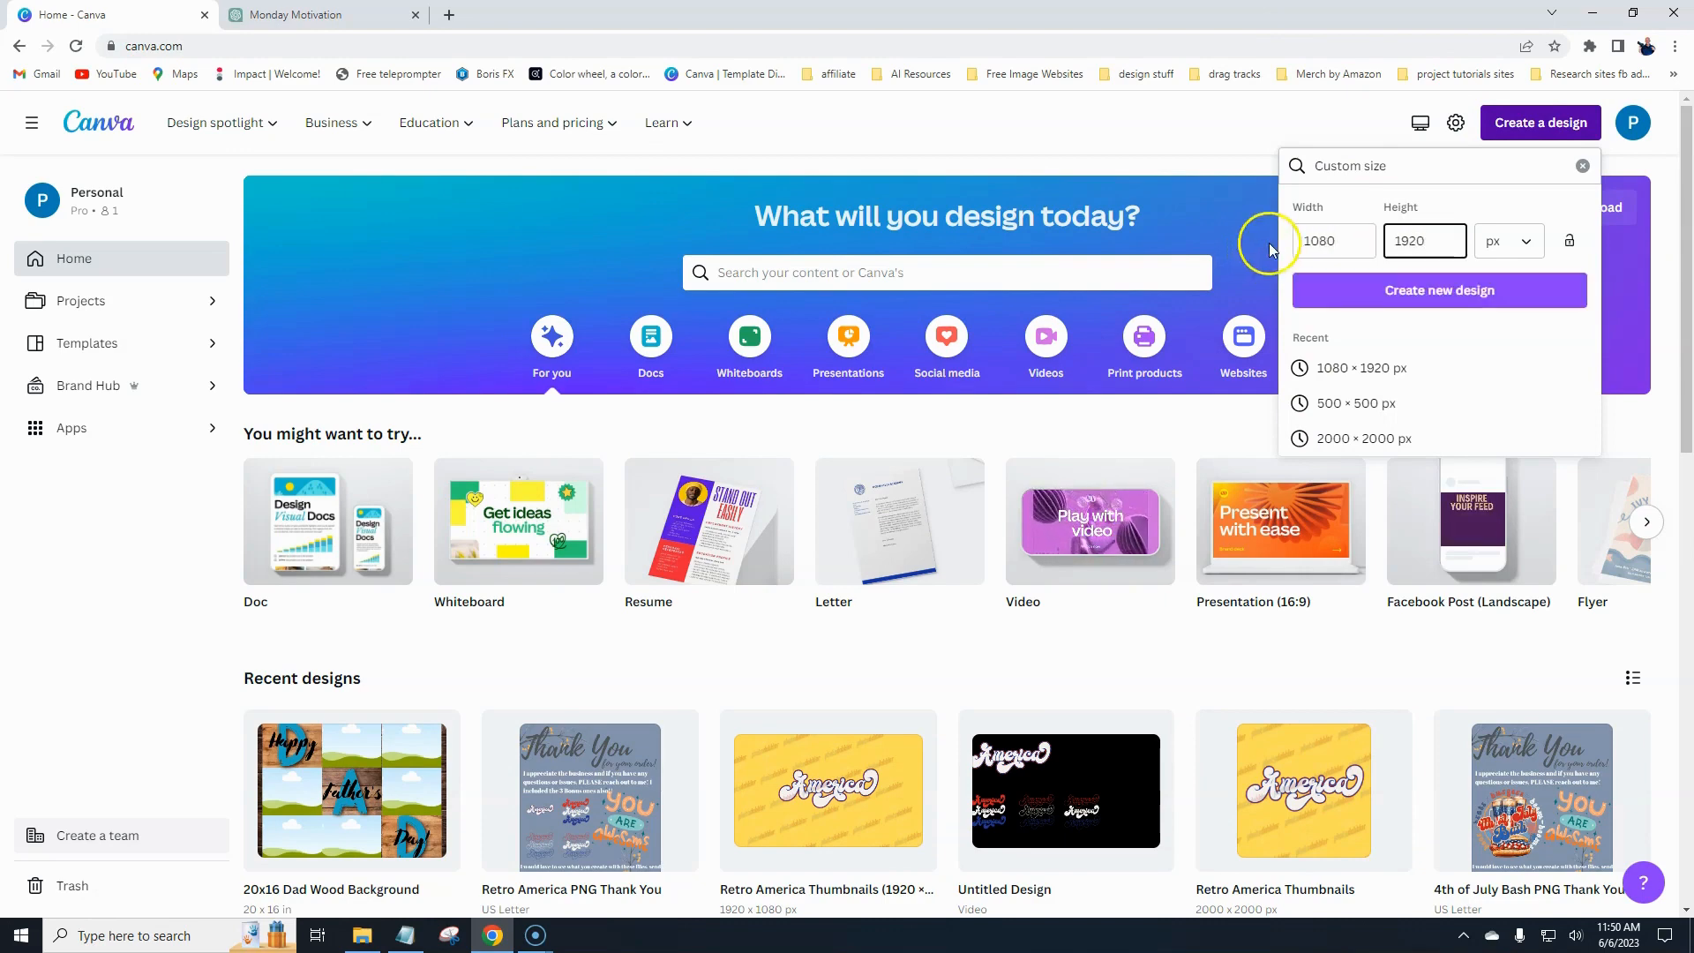
pyautogui.click(1433, 293)
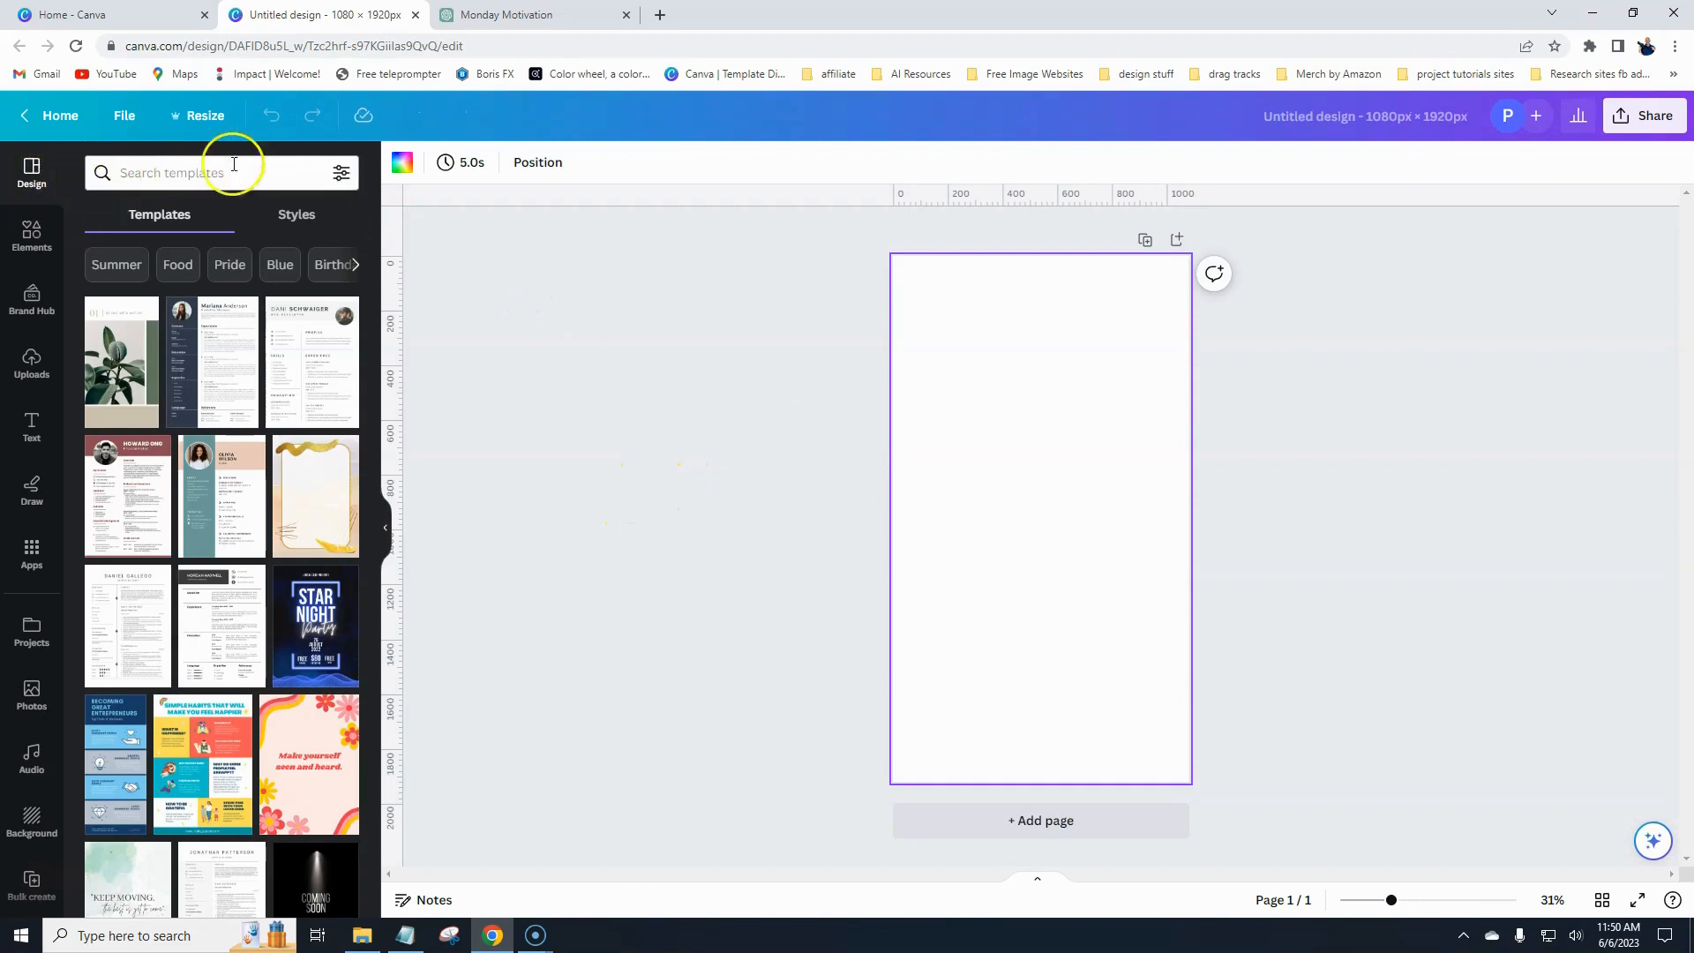
# - Search the templates for quote and browse the results before clearing the search
pyautogui.click(182, 174)
pyautogui.click(167, 250)
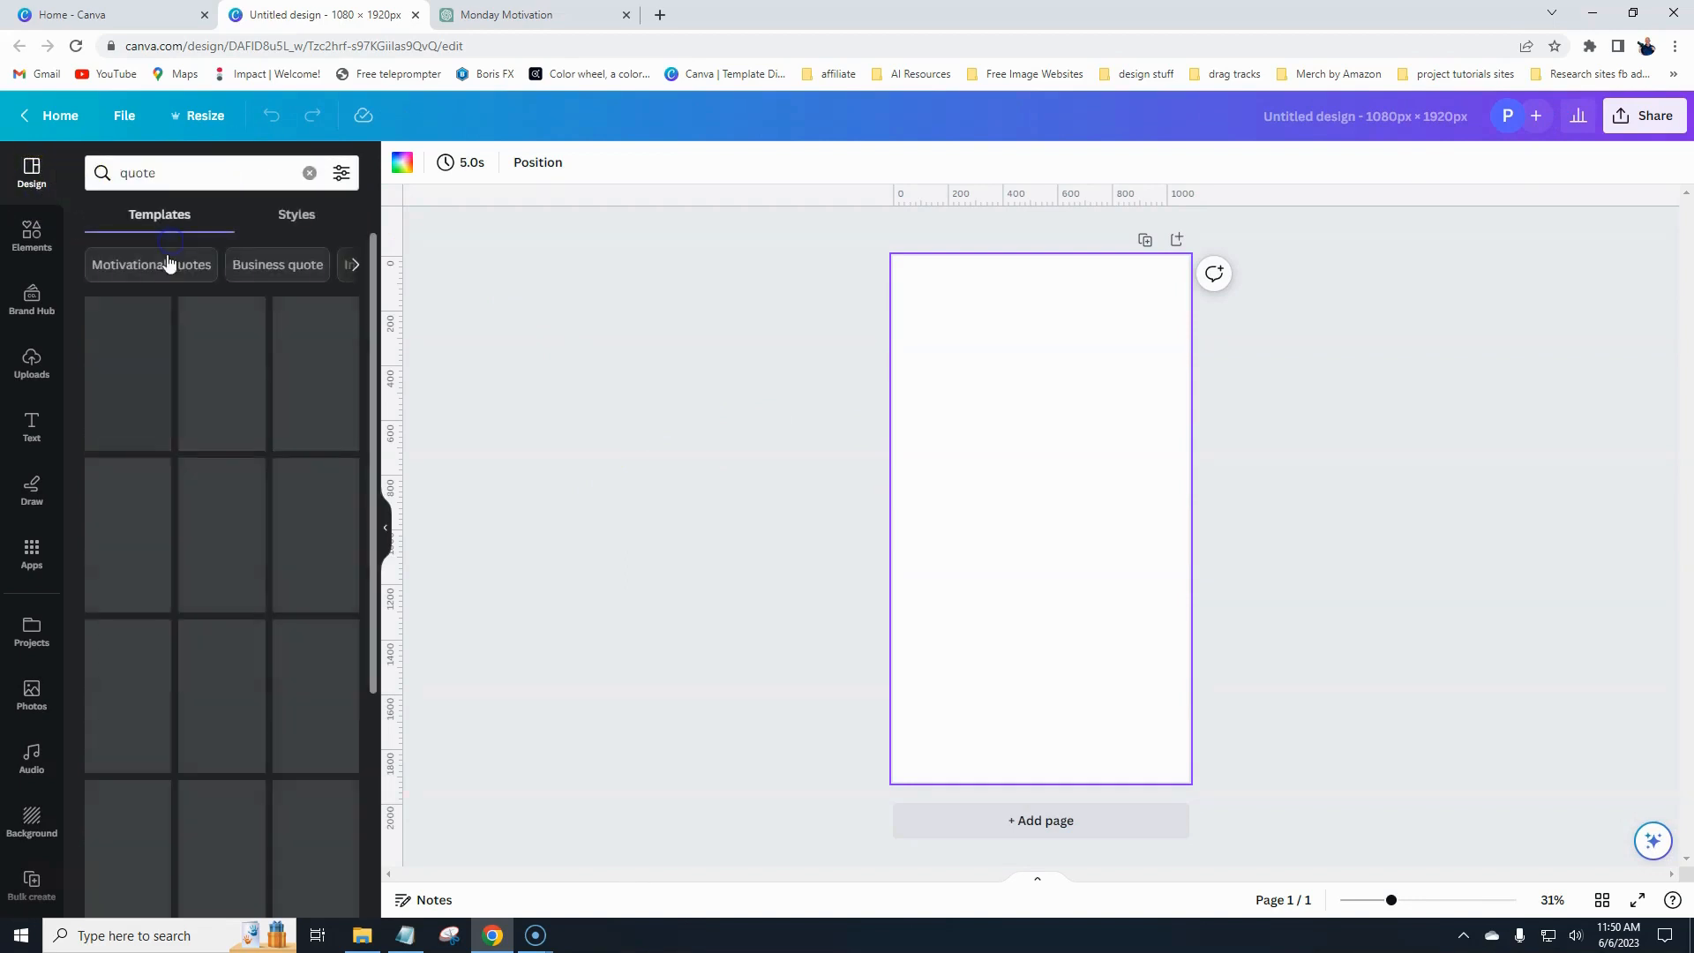
pyautogui.scroll(-1, 212, 506)
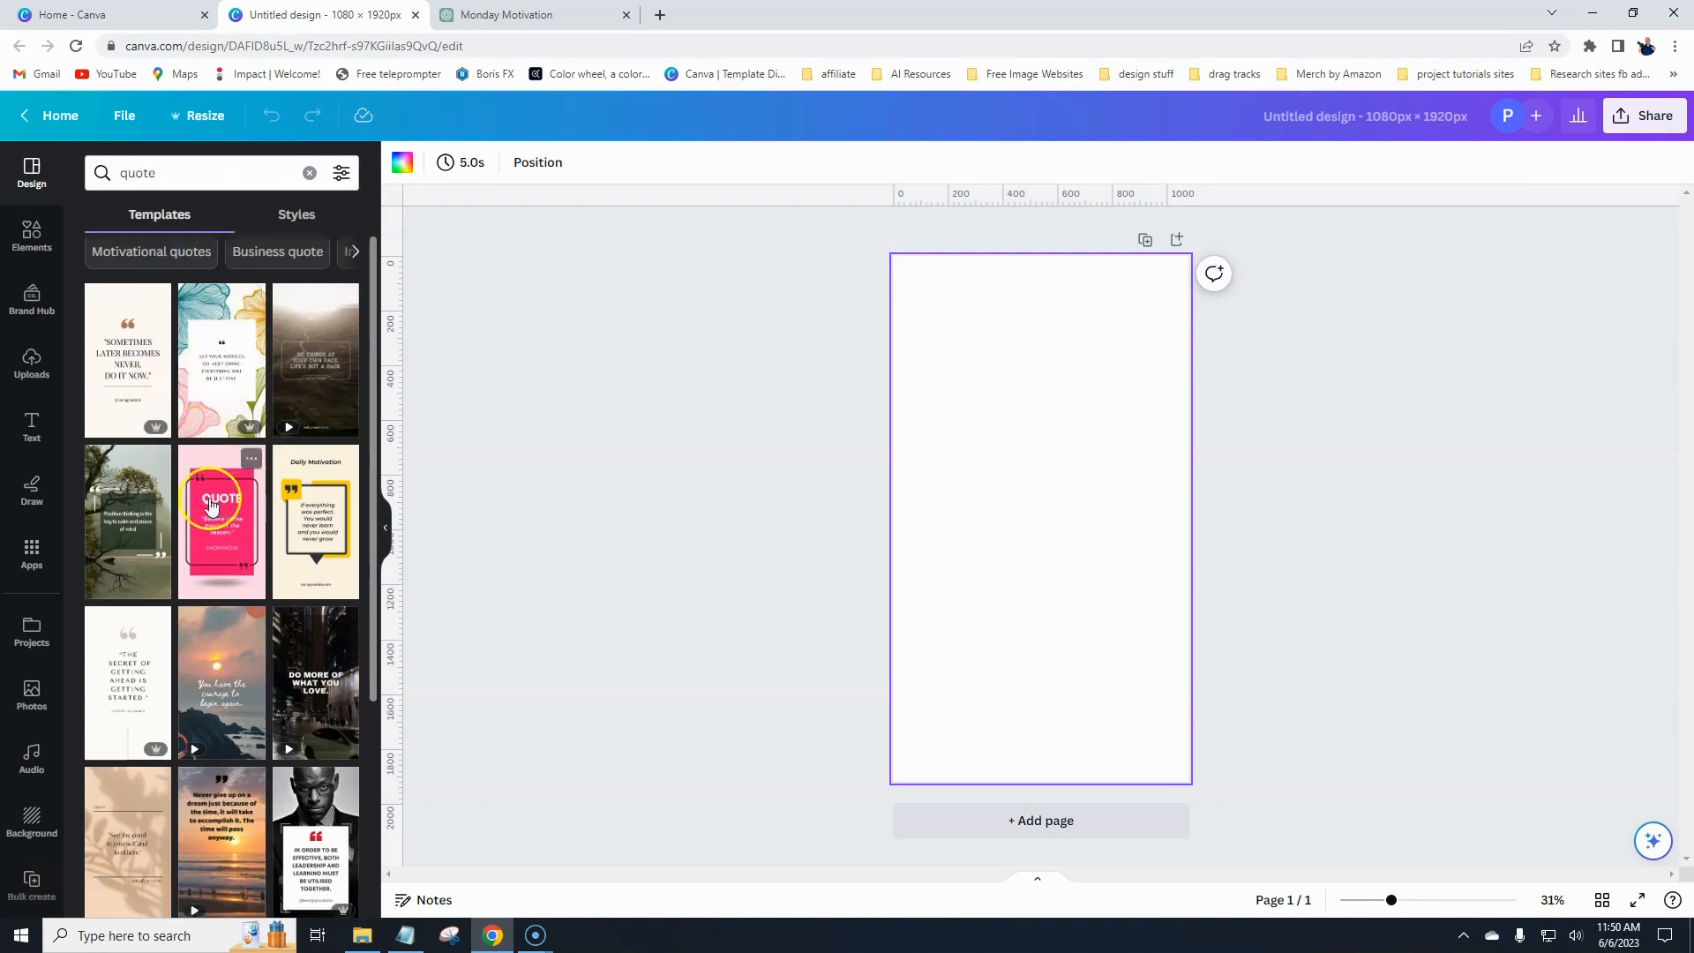
pyautogui.scroll(-10, 212, 506)
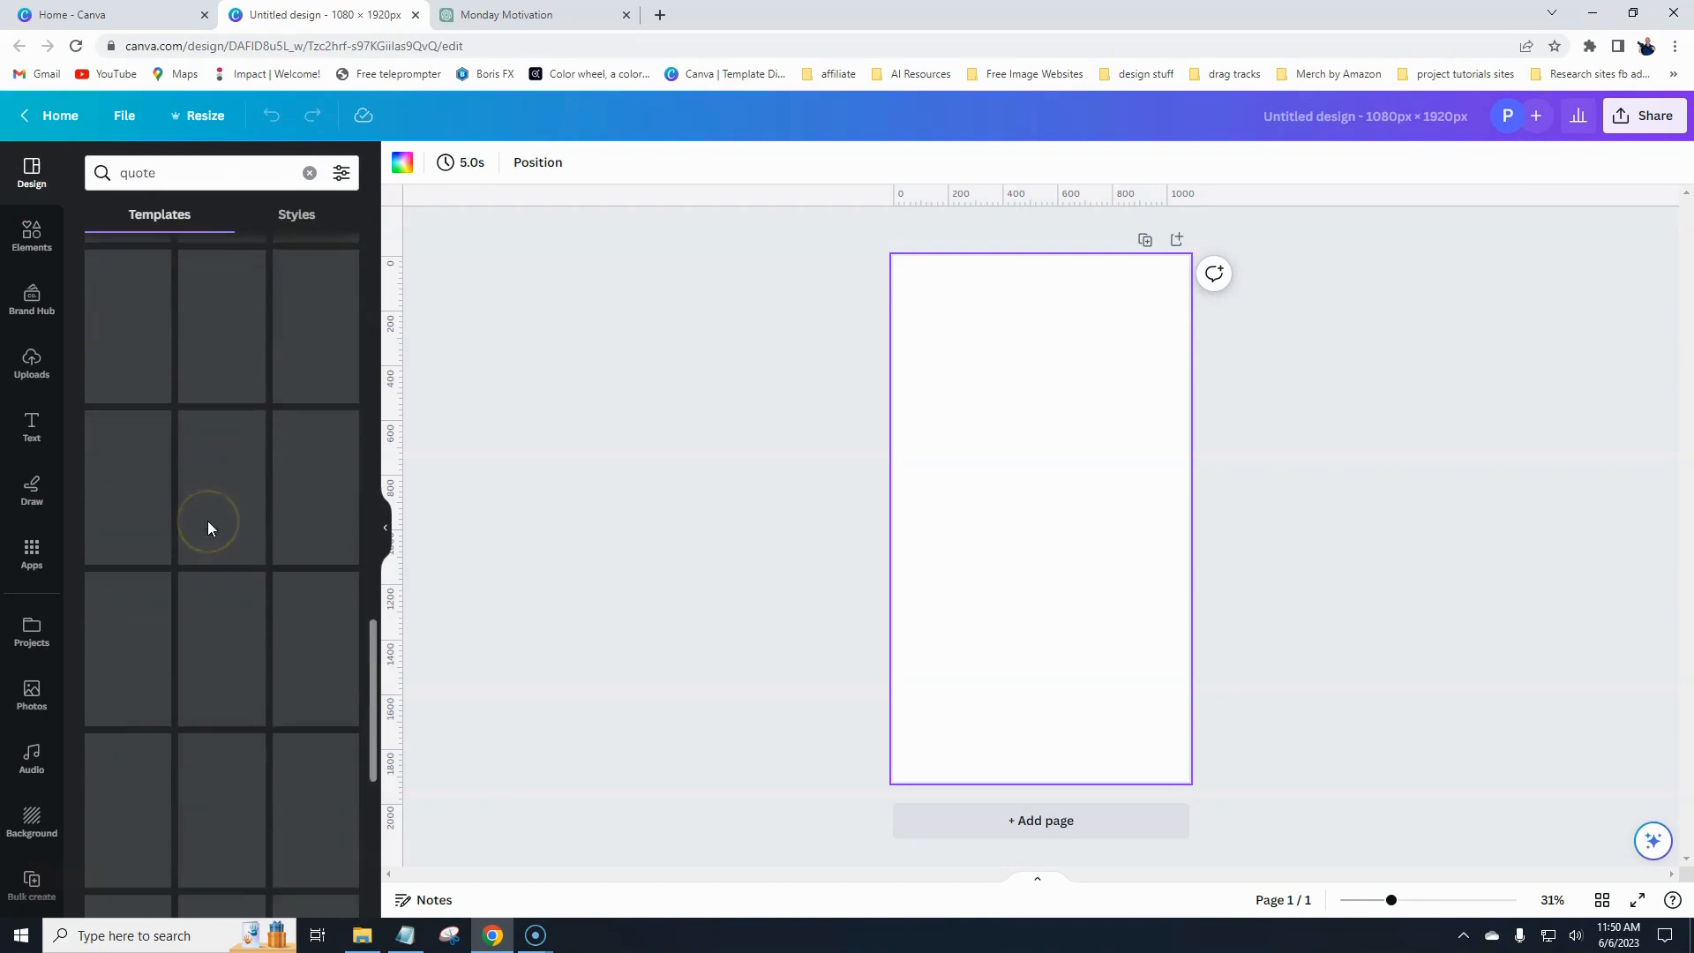
pyautogui.scroll(15, 208, 521)
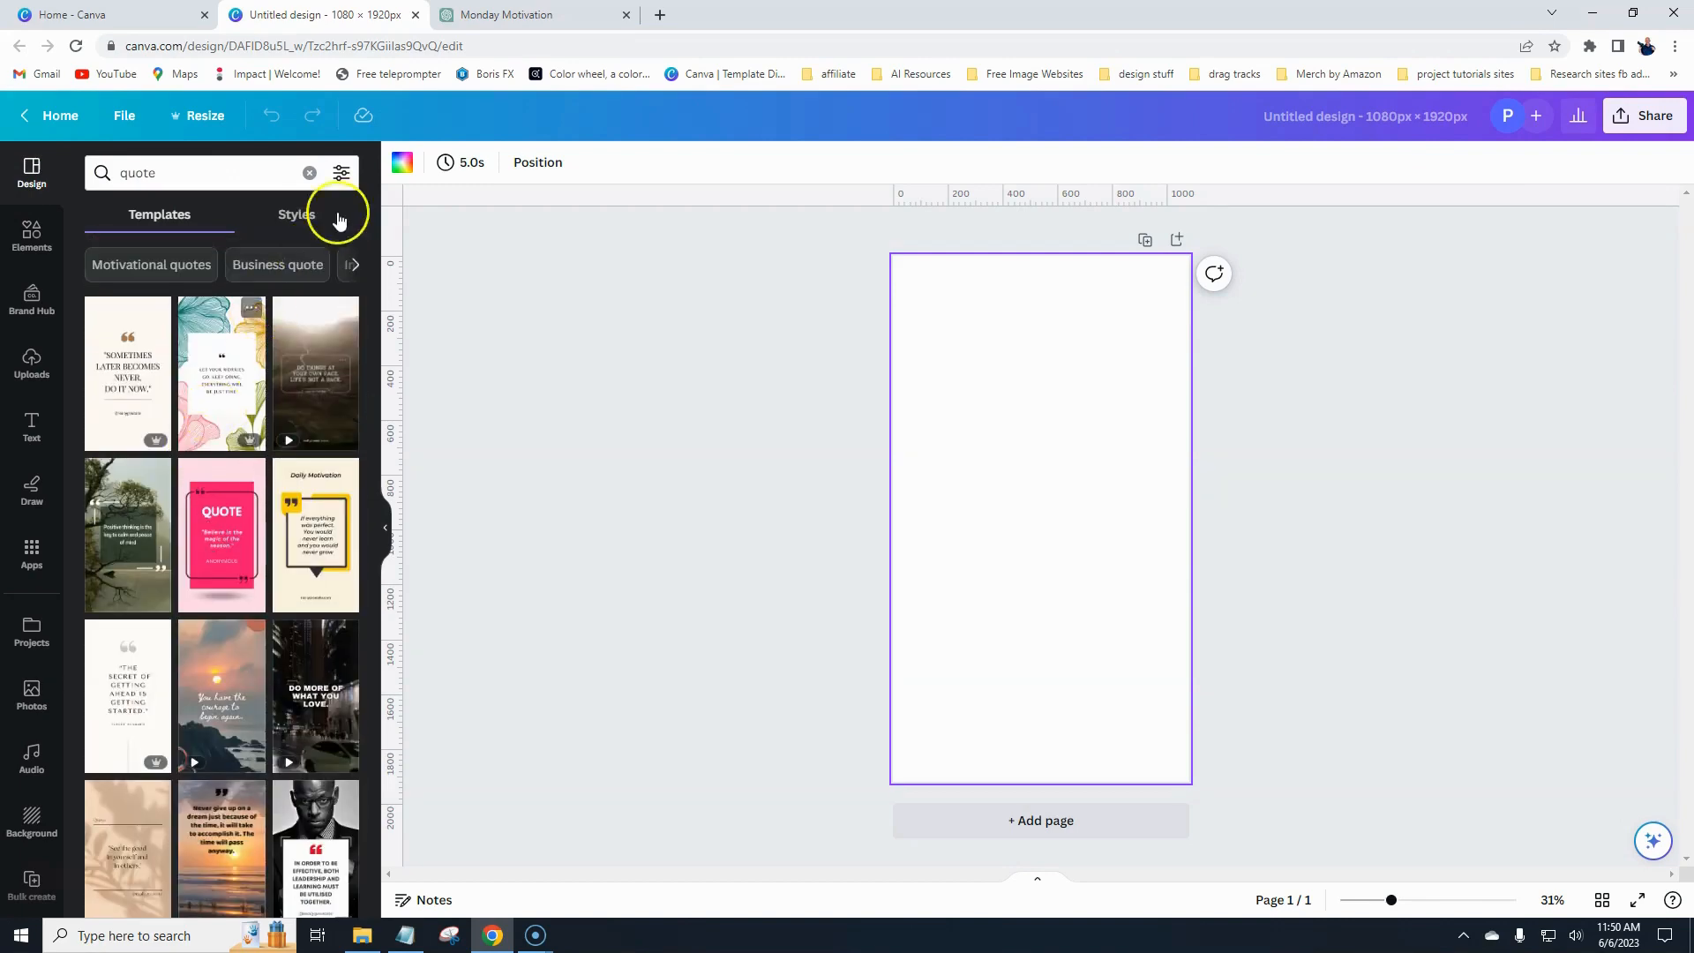
pyautogui.click(309, 172)
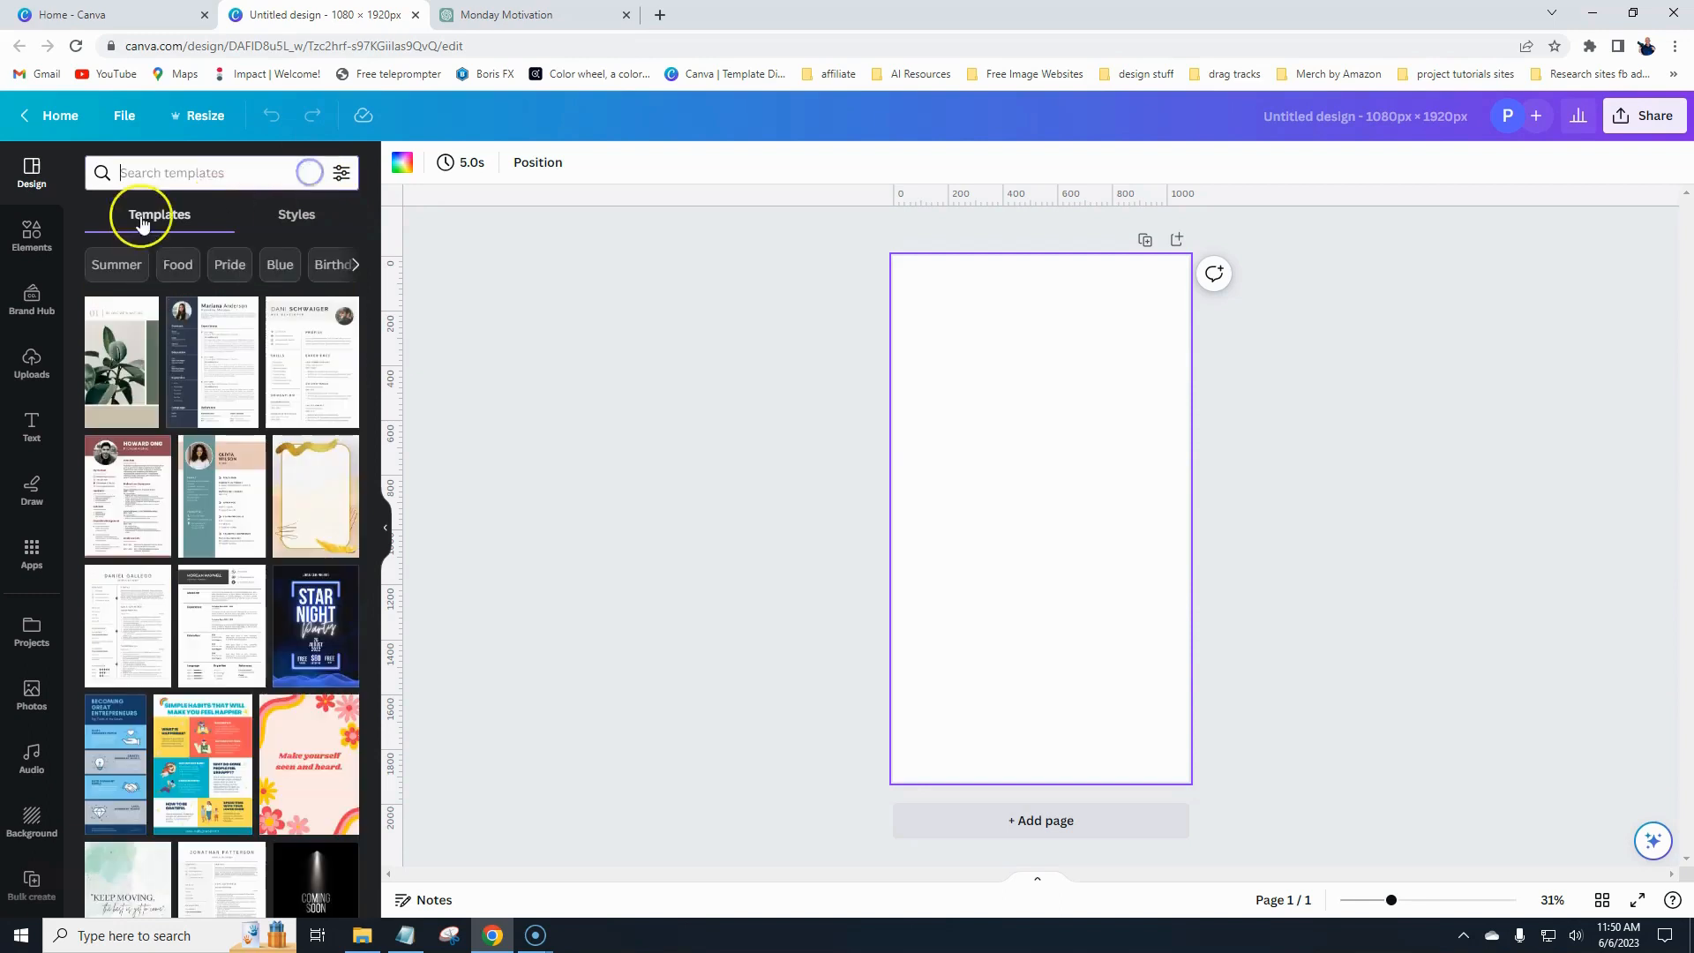
# - Search the elements for sunrise videos filtered to vertical orientation
pyautogui.click(32, 237)
pyautogui.click(171, 172)
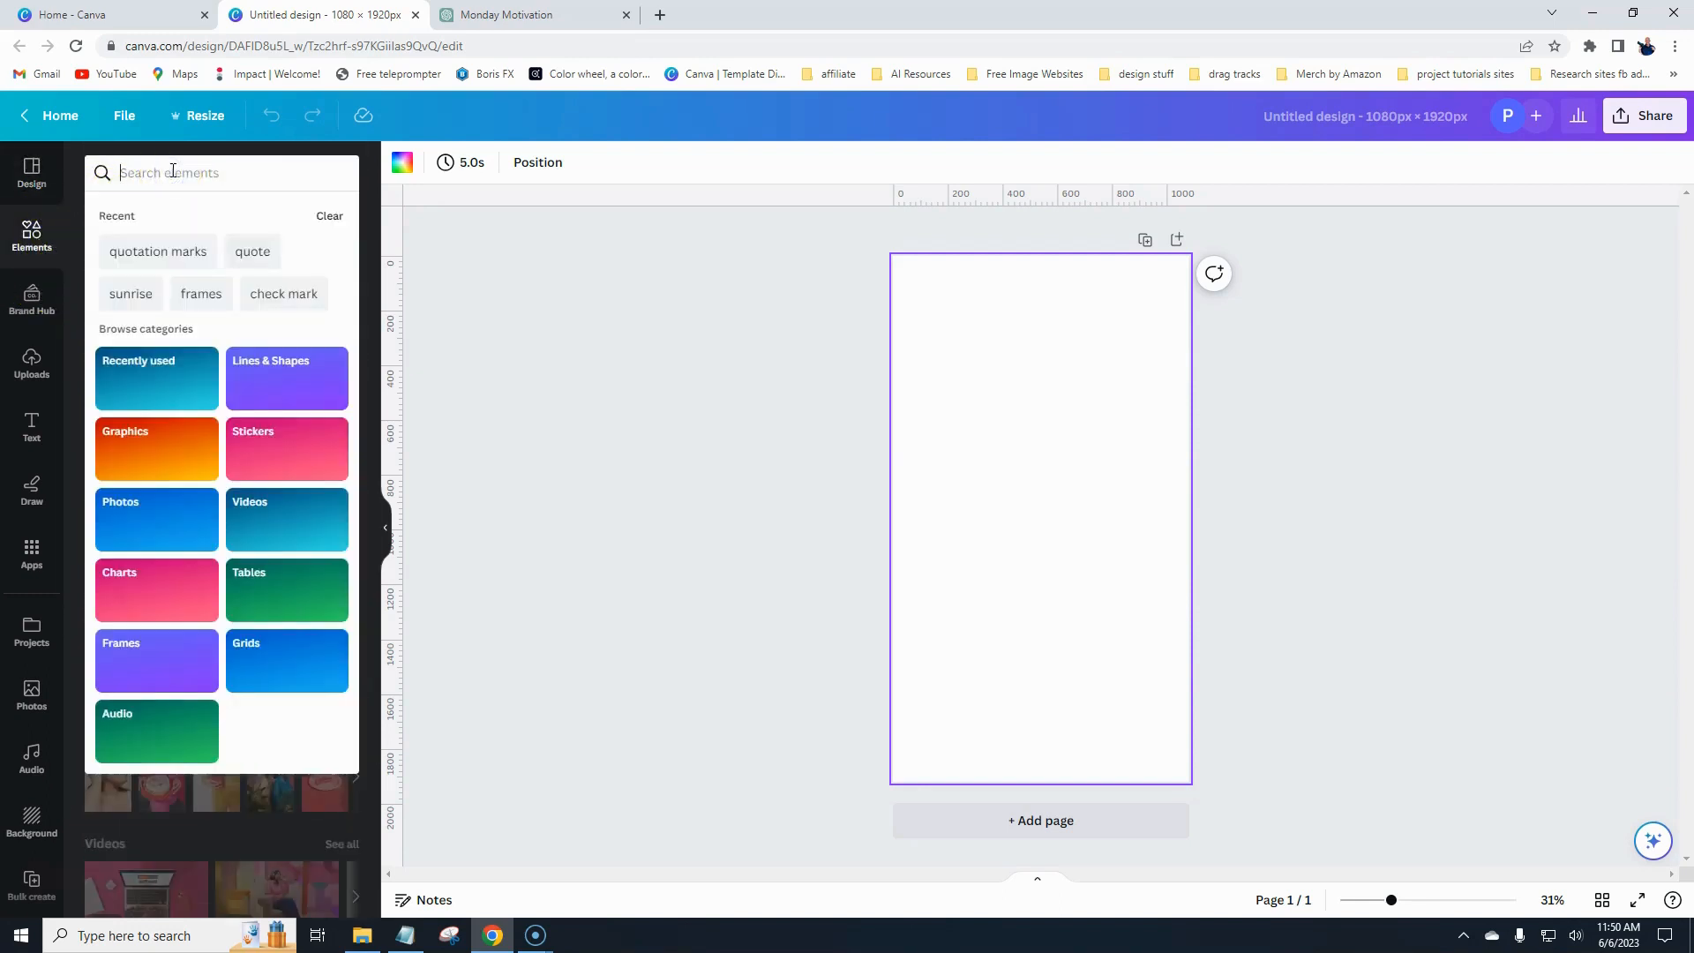
pyautogui.write('sunr')
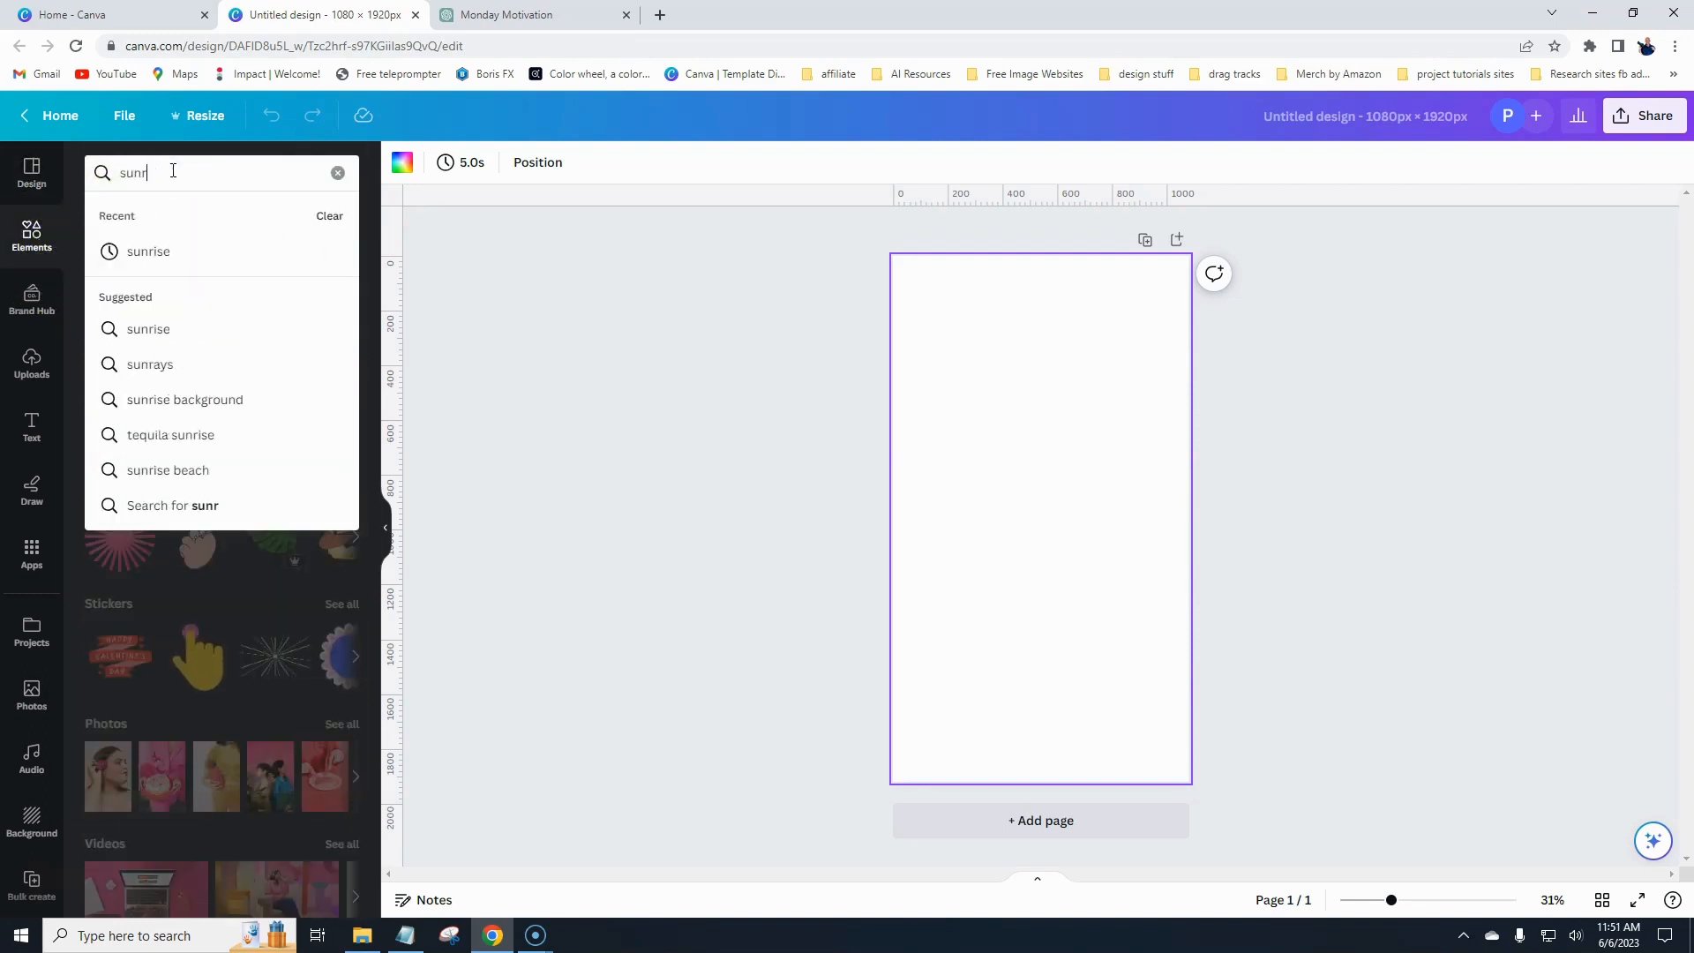
pyautogui.write('ise')
pyautogui.press('Return')
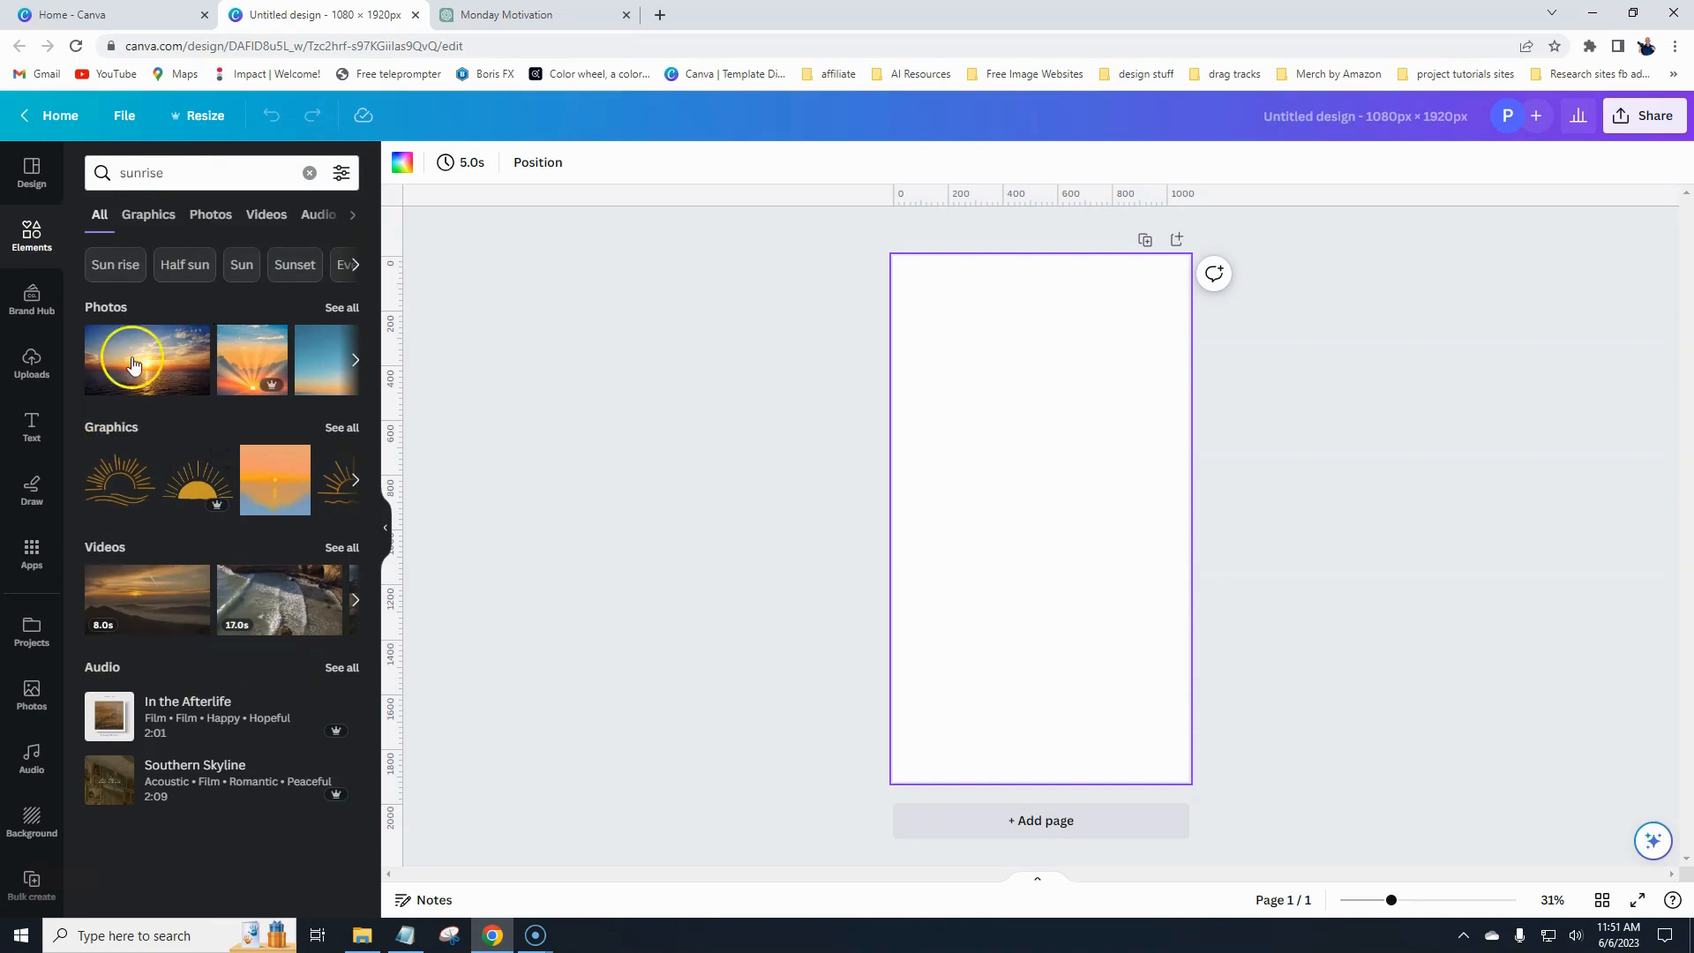
pyautogui.click(215, 218)
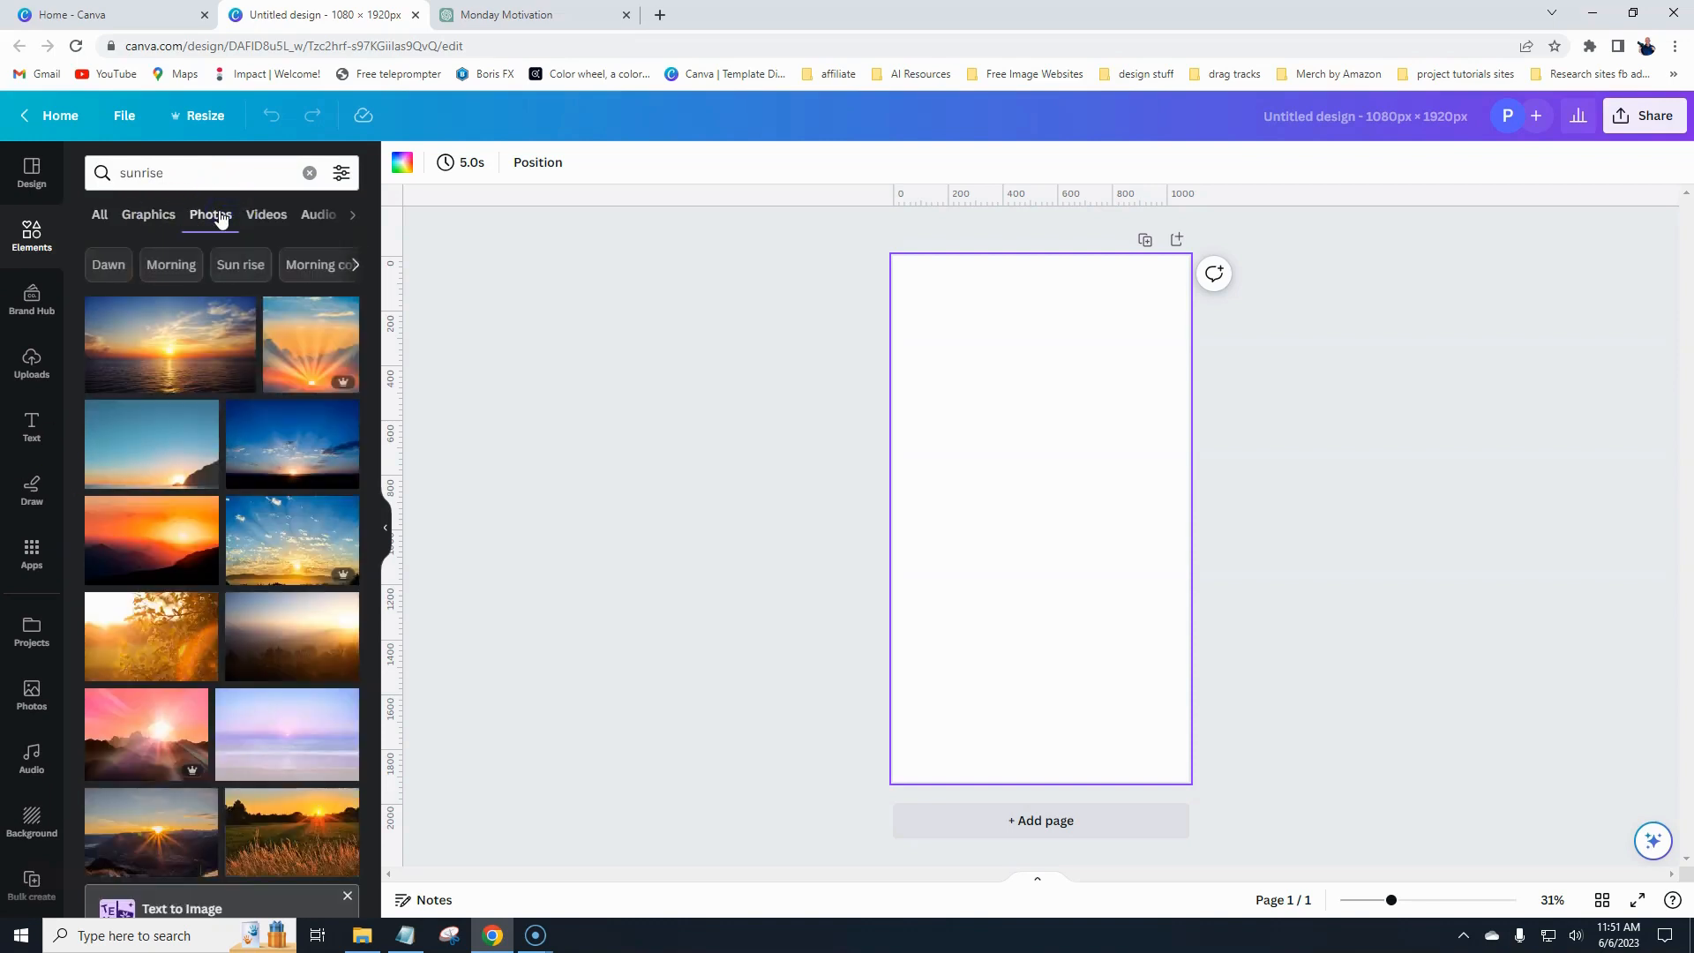
pyautogui.click(254, 218)
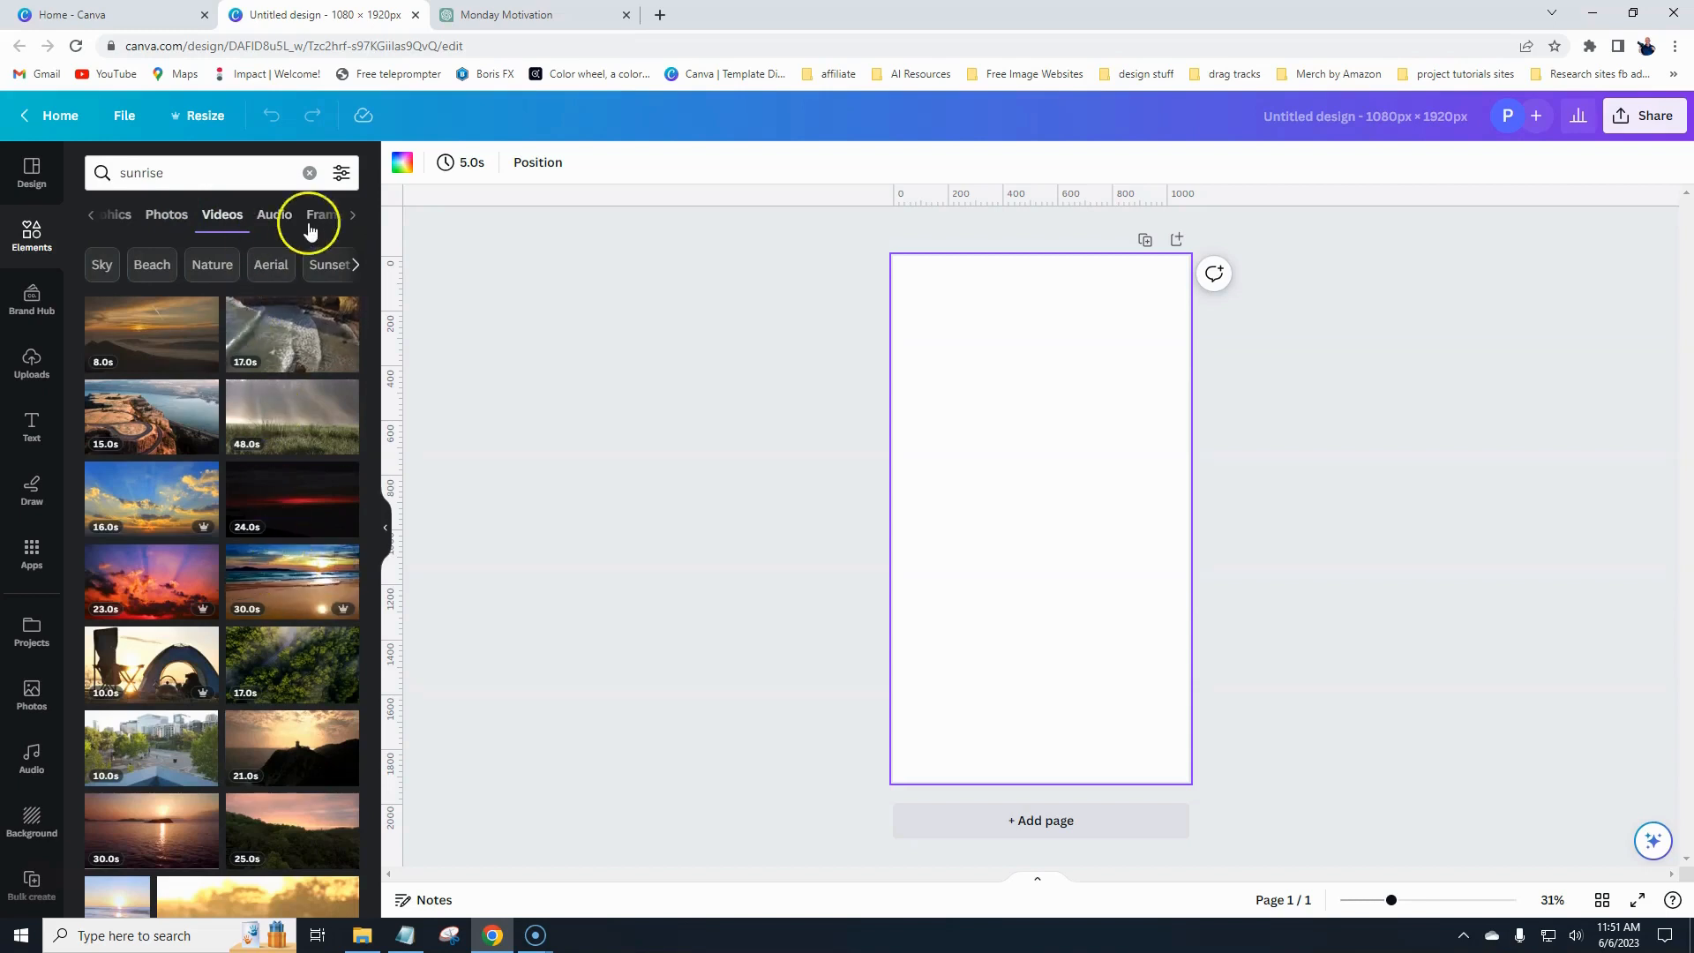
pyautogui.click(340, 175)
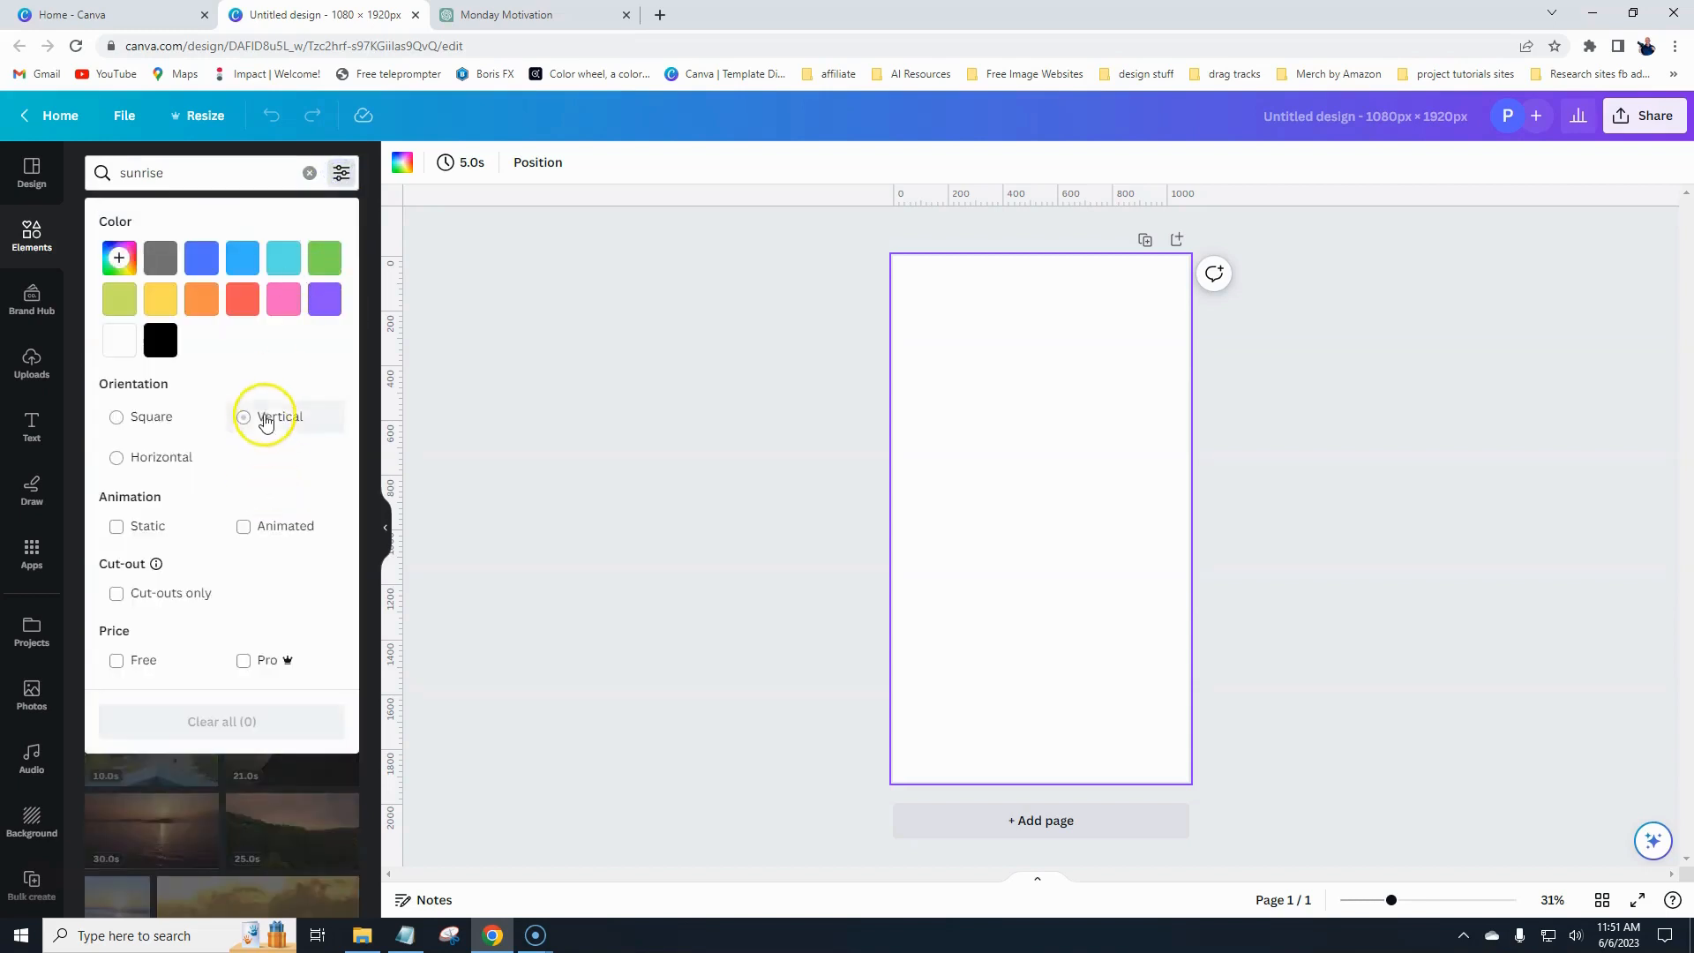
pyautogui.click(267, 415)
pyautogui.click(377, 352)
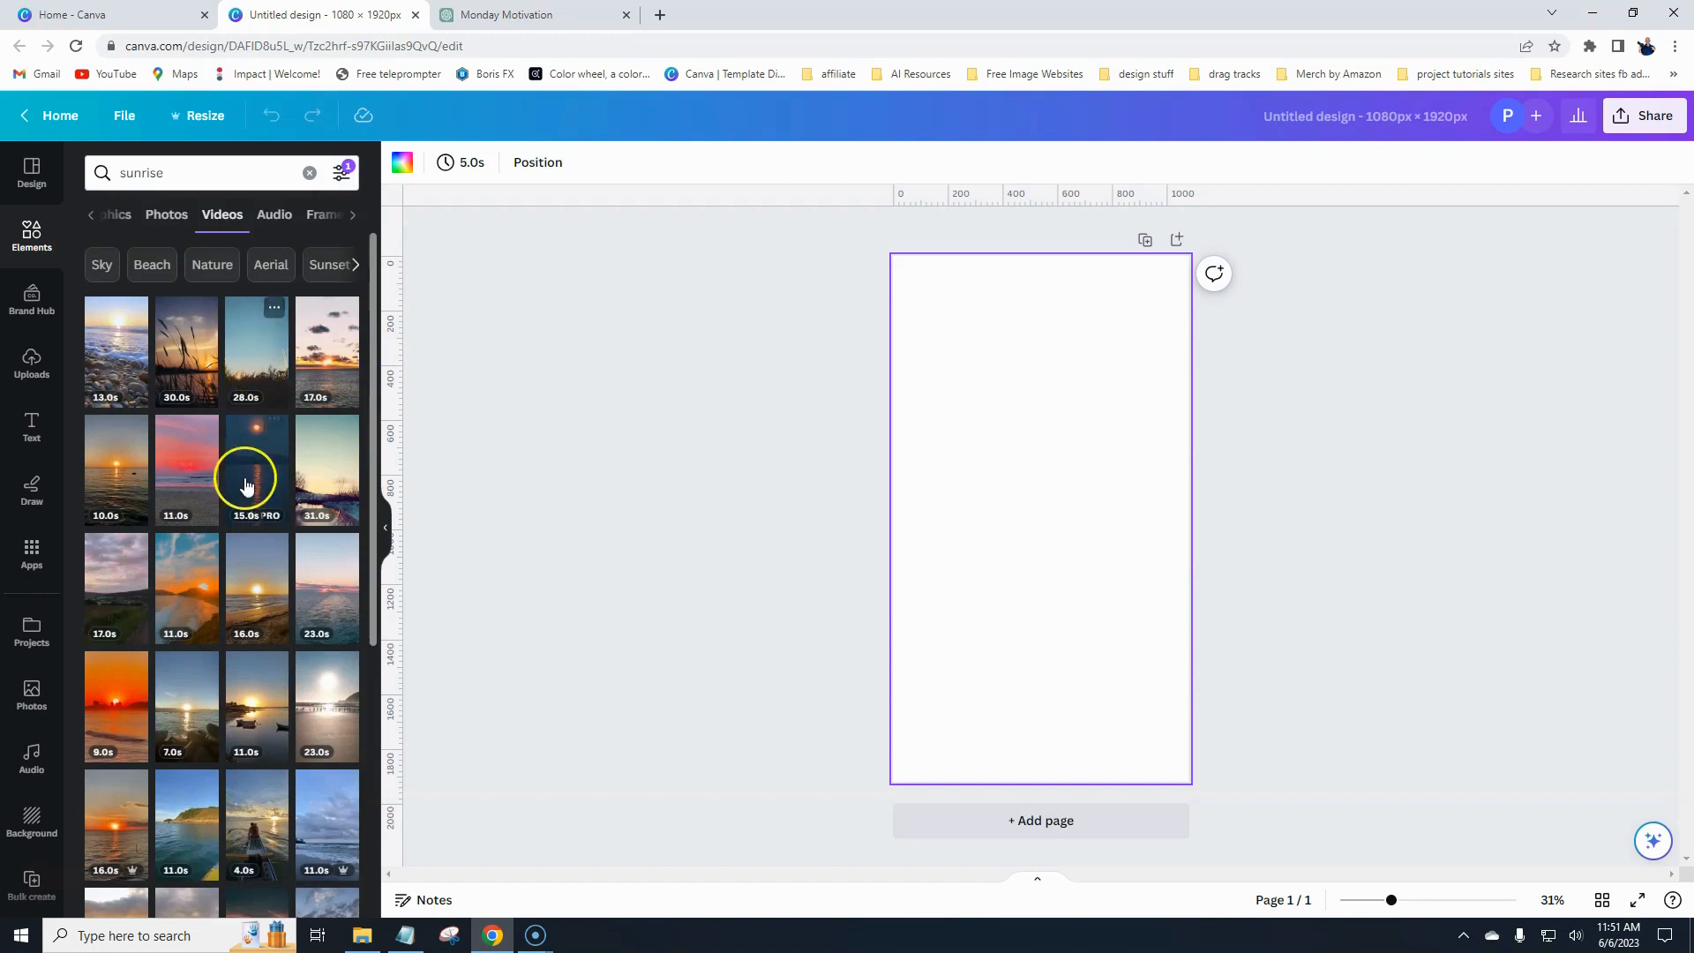
# - Add a vertical sunrise video to the page and set it as the background
pyautogui.click(118, 485)
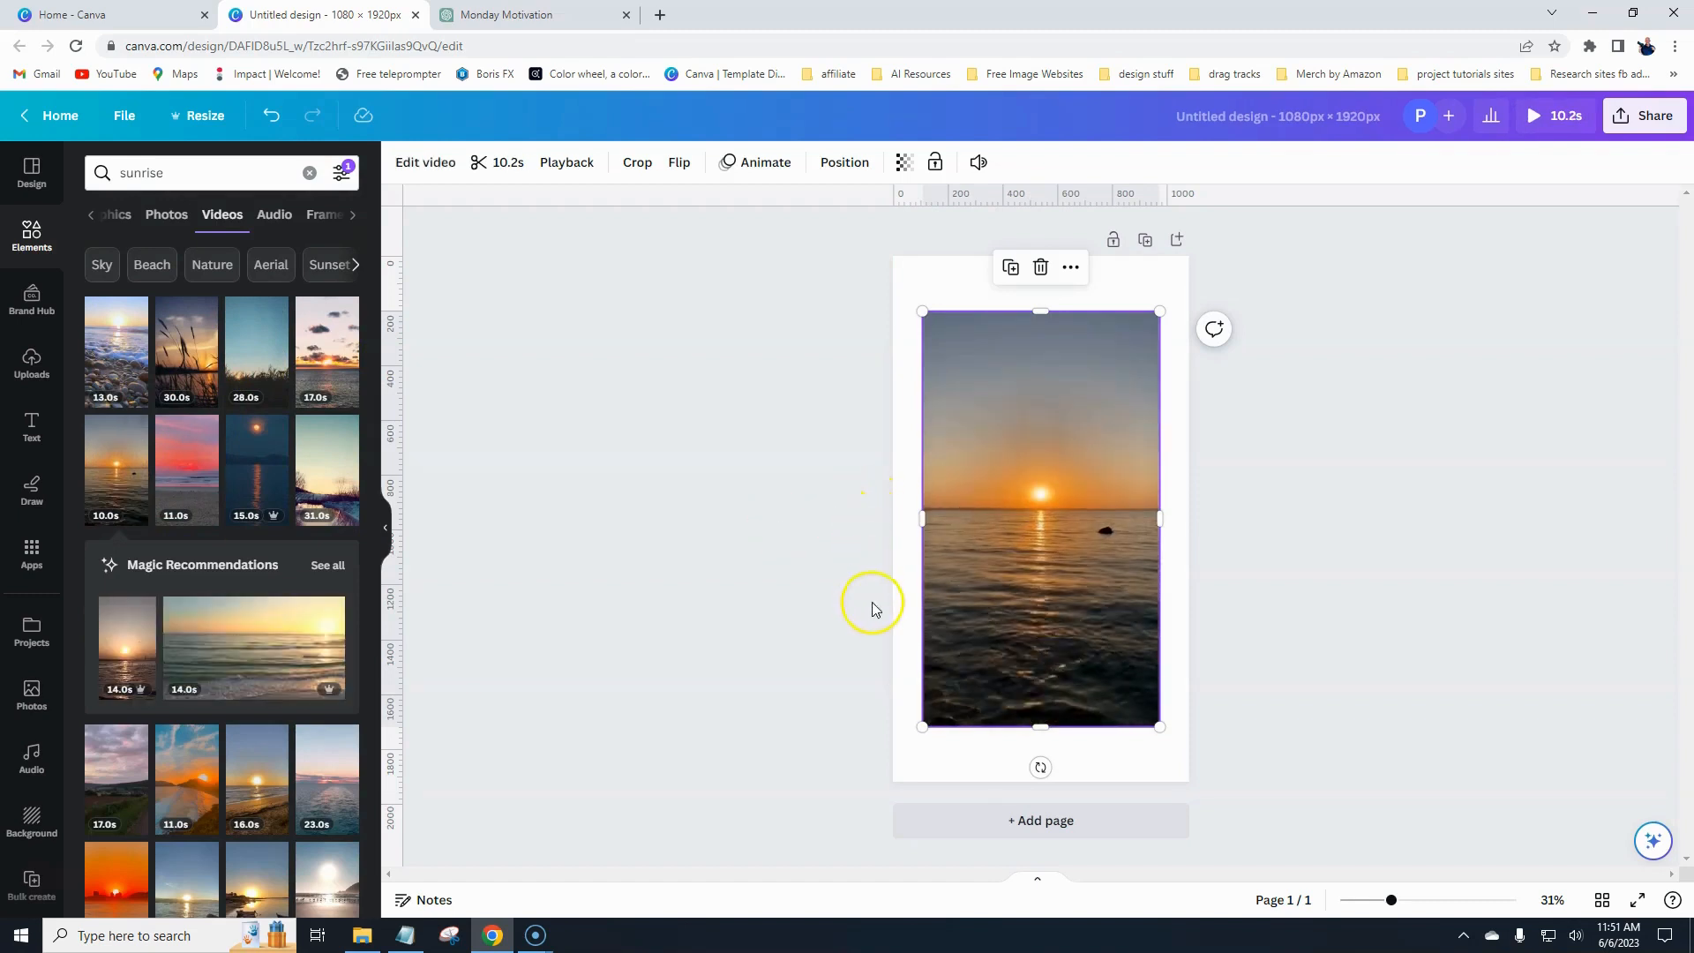
pyautogui.rightClick(1033, 564)
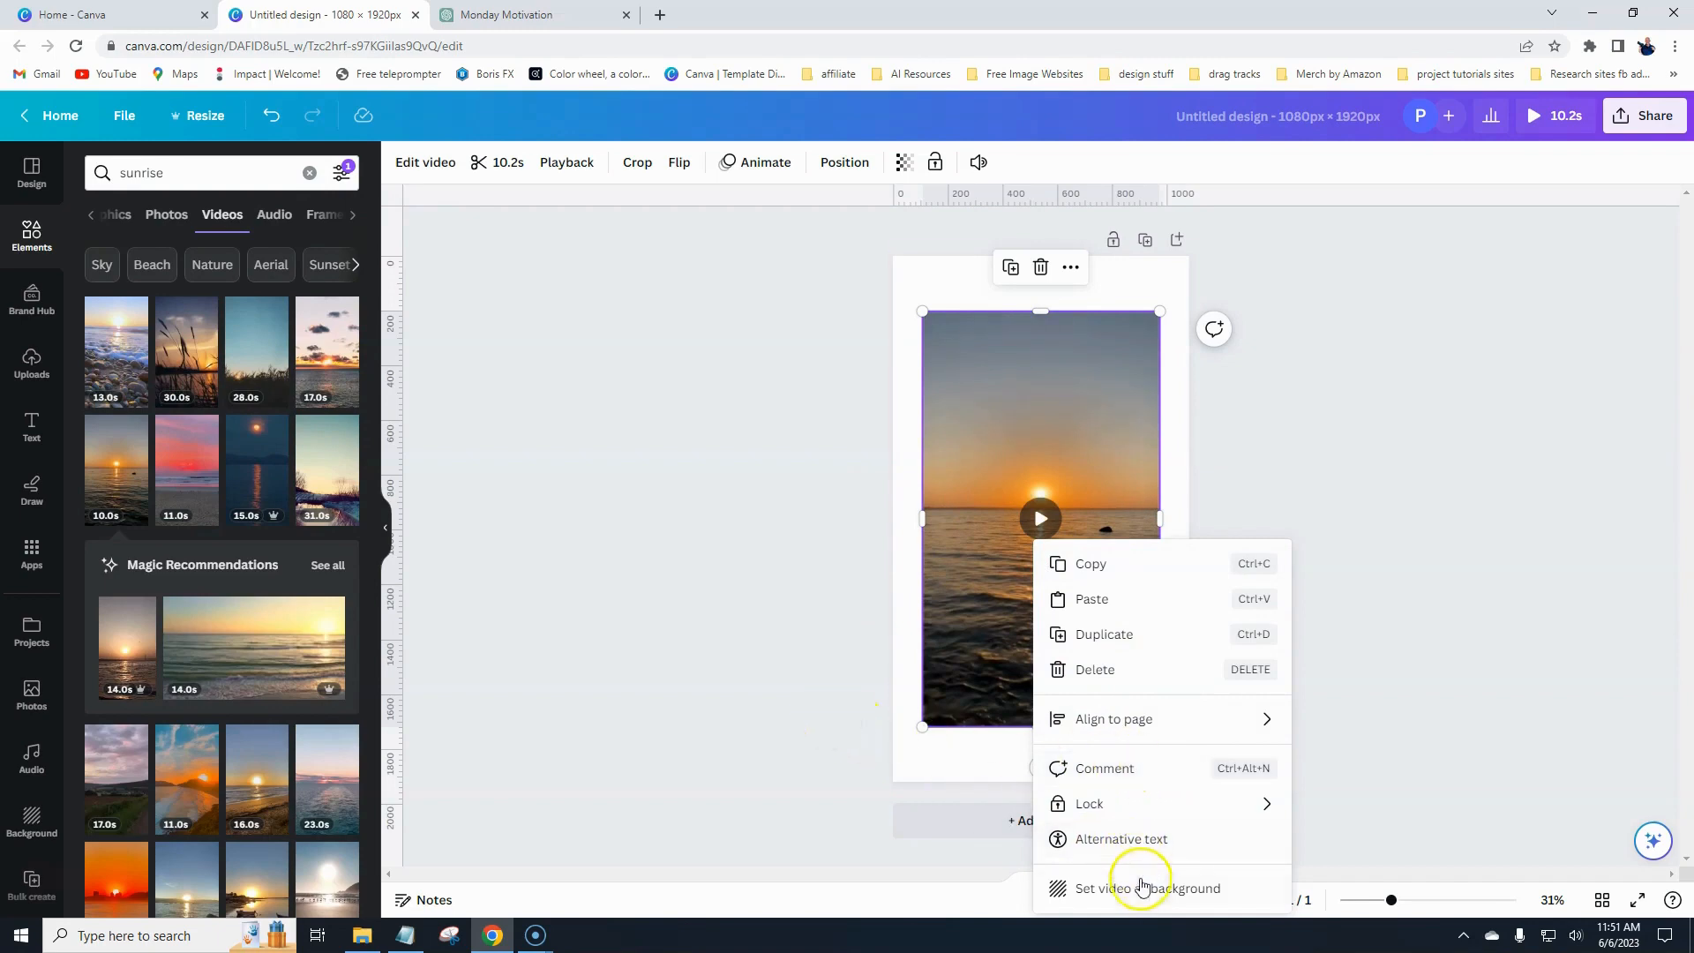
pyautogui.click(1139, 888)
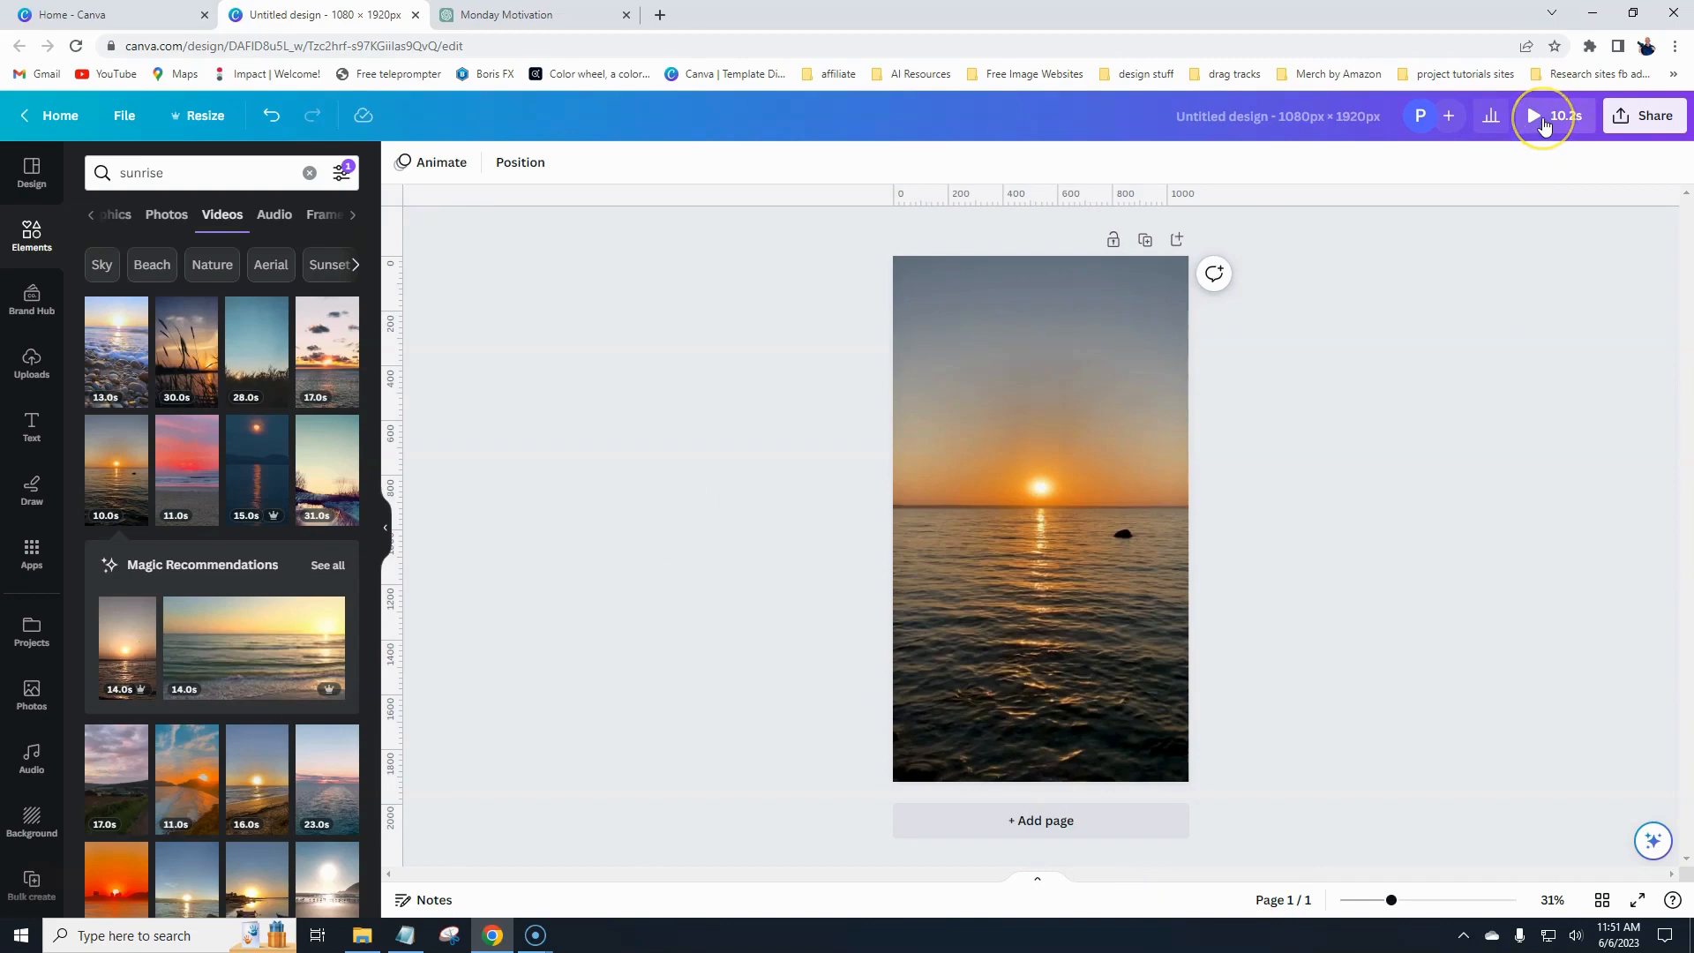
# - Open the background video's trim timeline and close it without changes
pyautogui.click(991, 469)
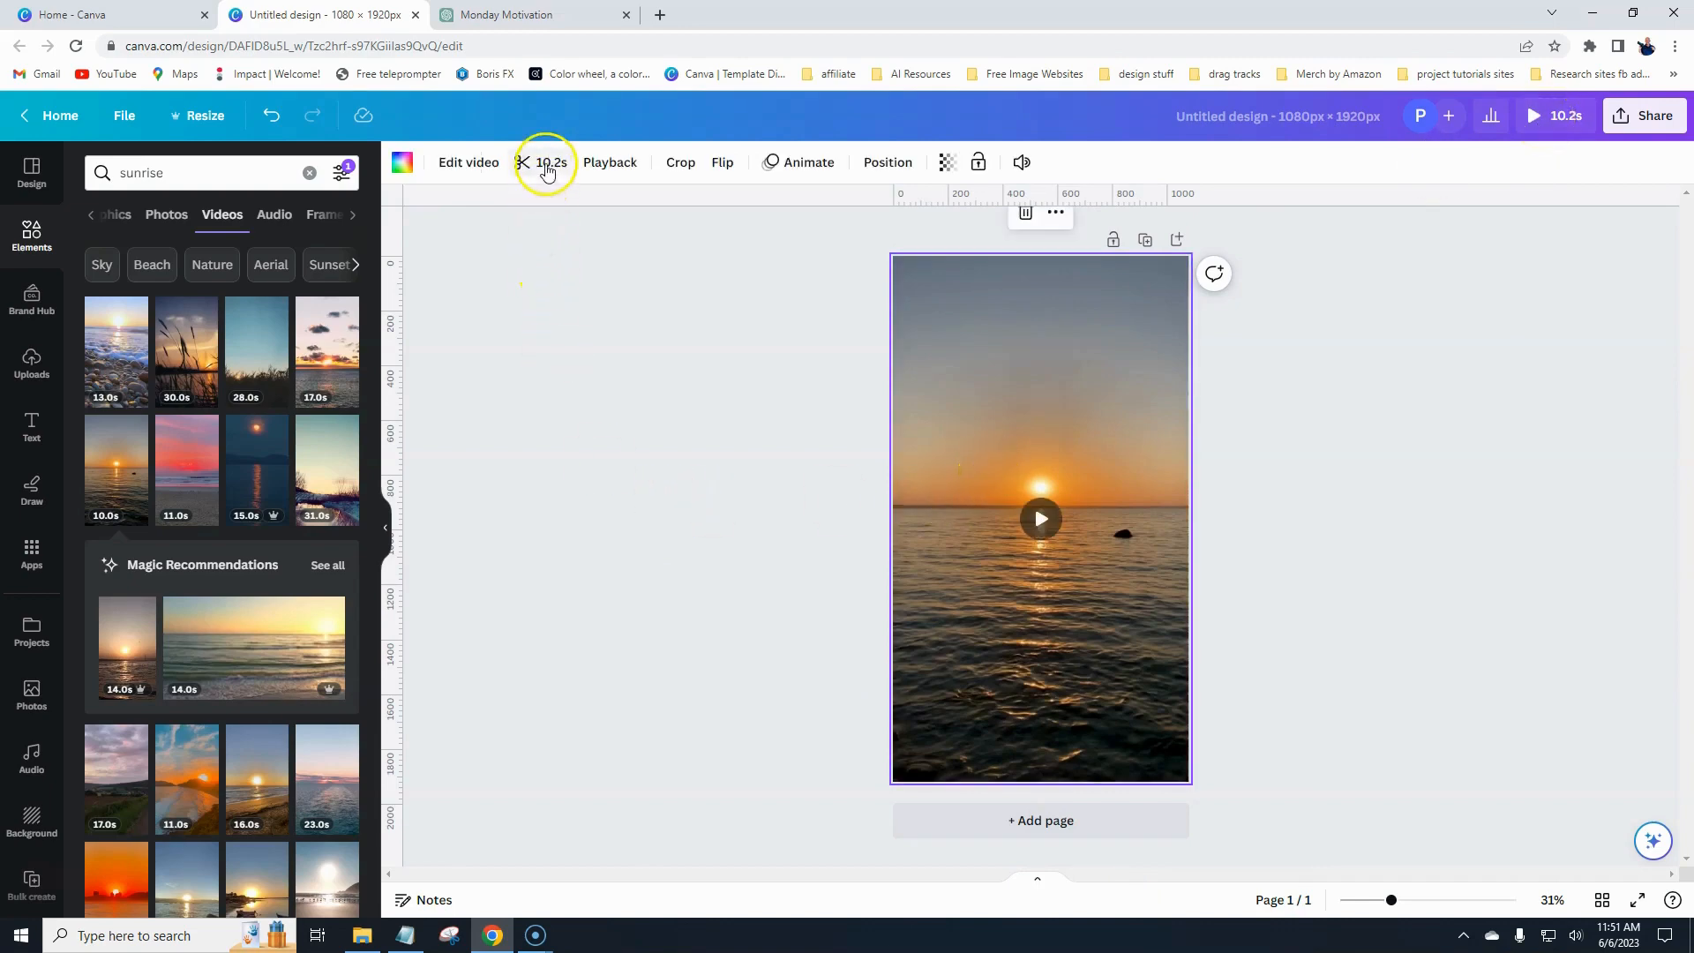
pyautogui.click(543, 165)
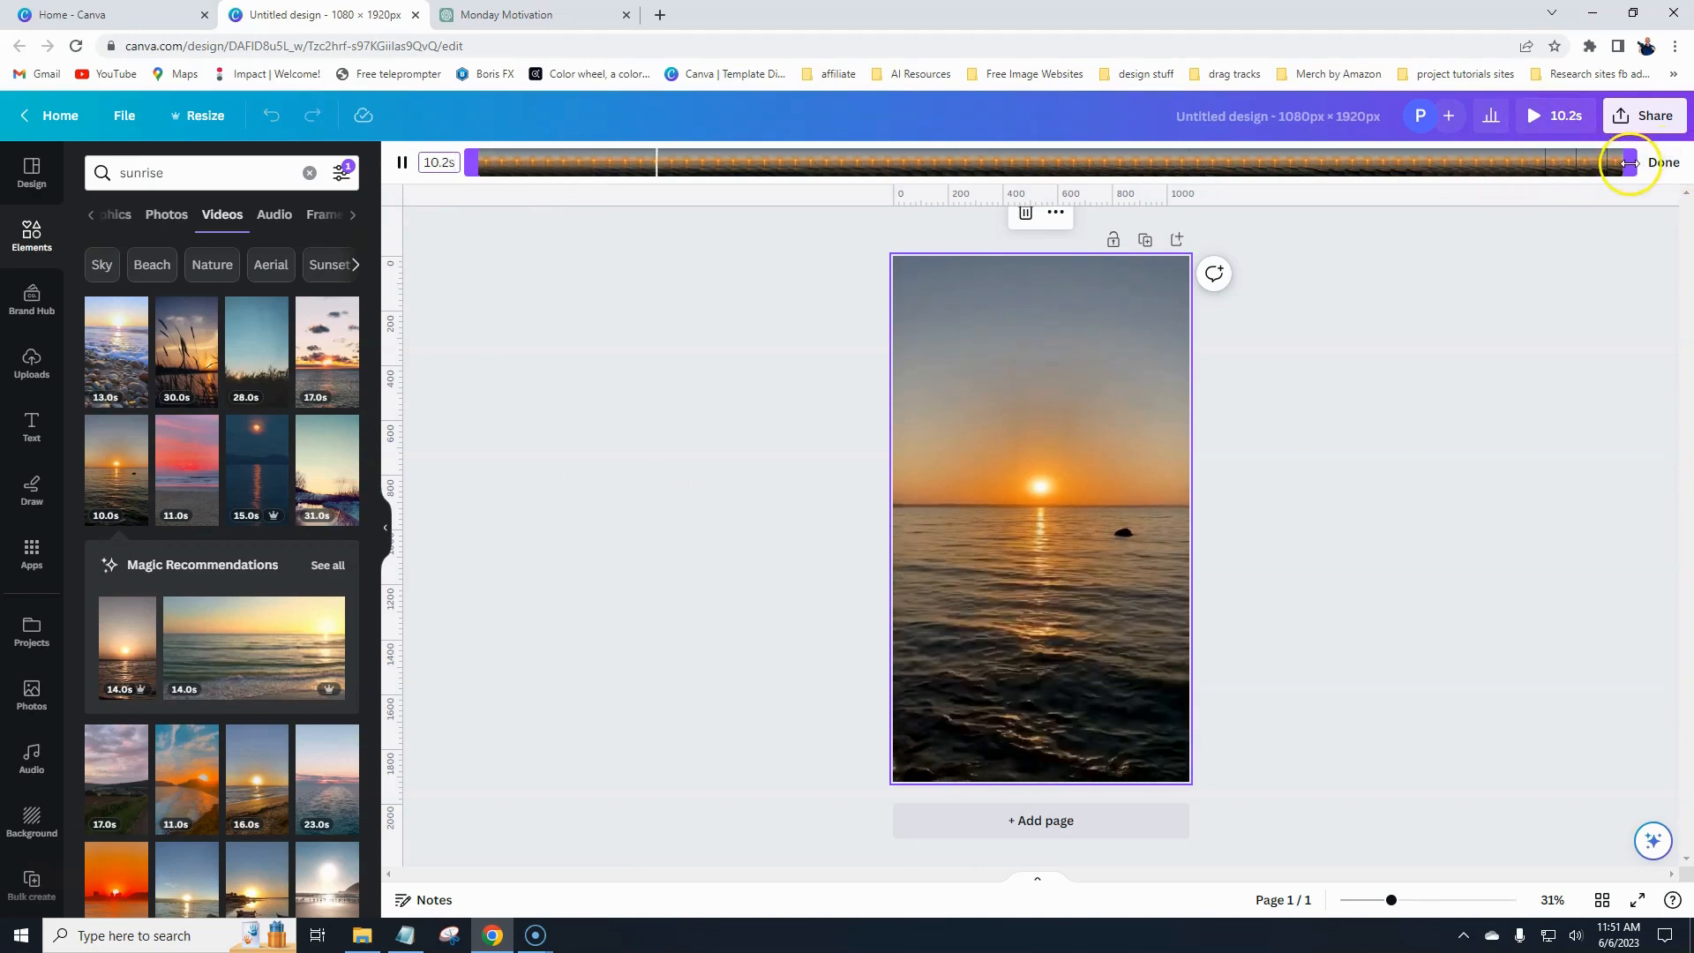
pyautogui.click(1664, 168)
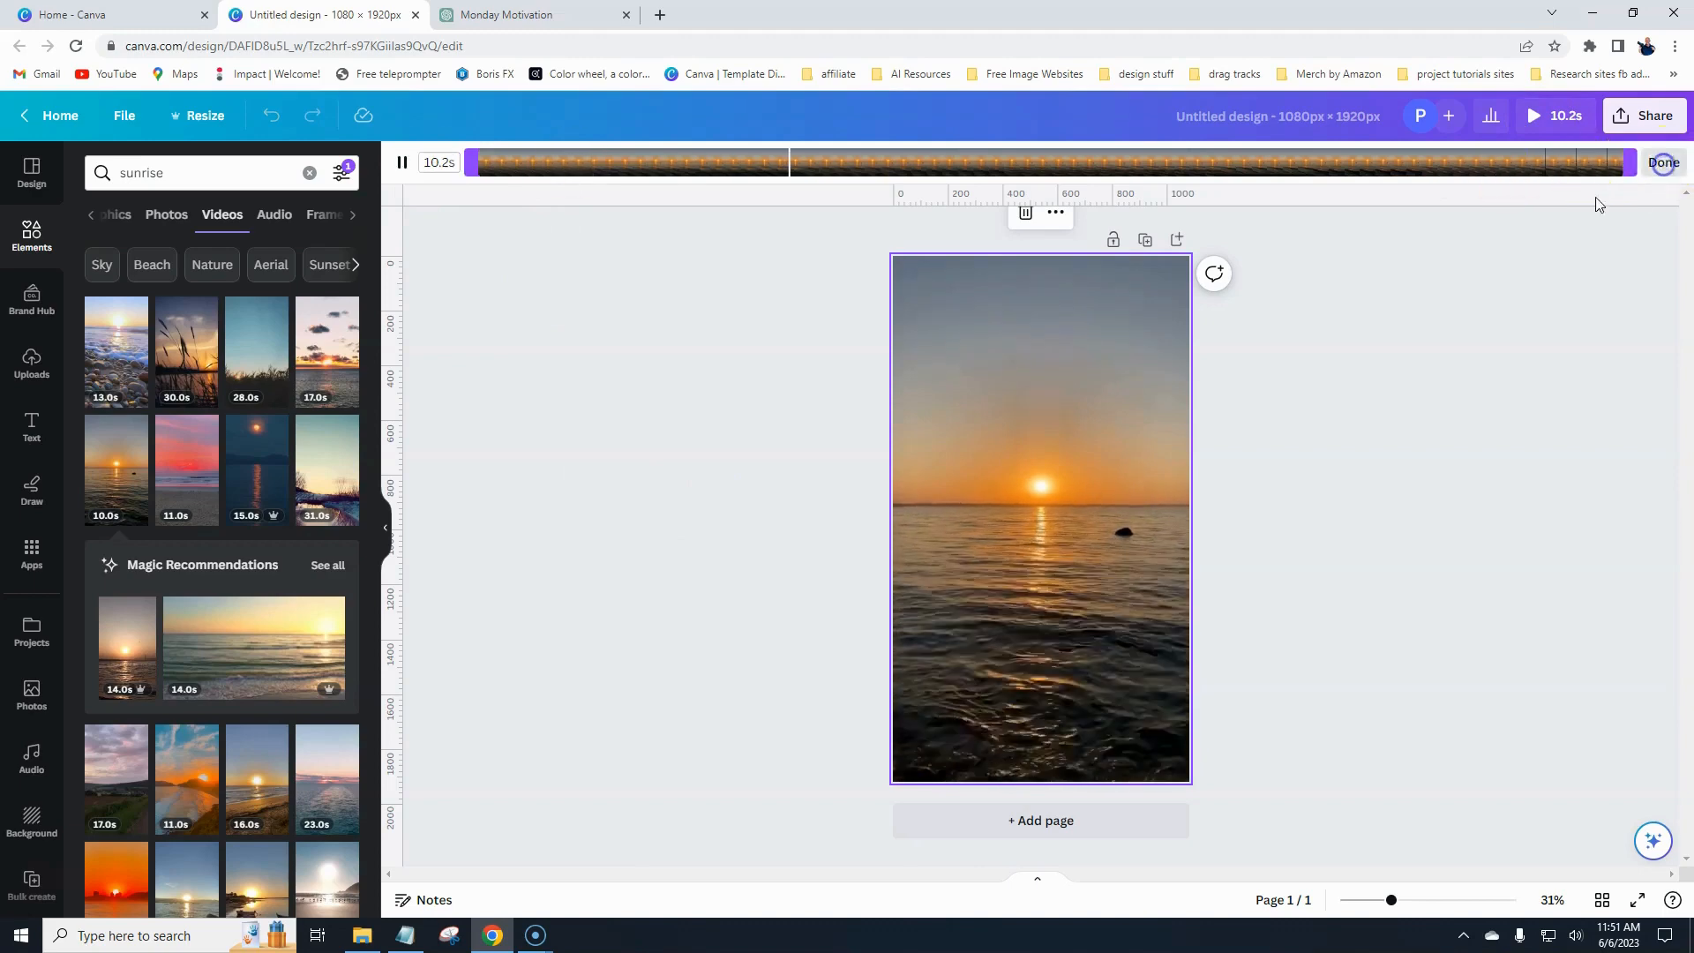
pyautogui.click(623, 547)
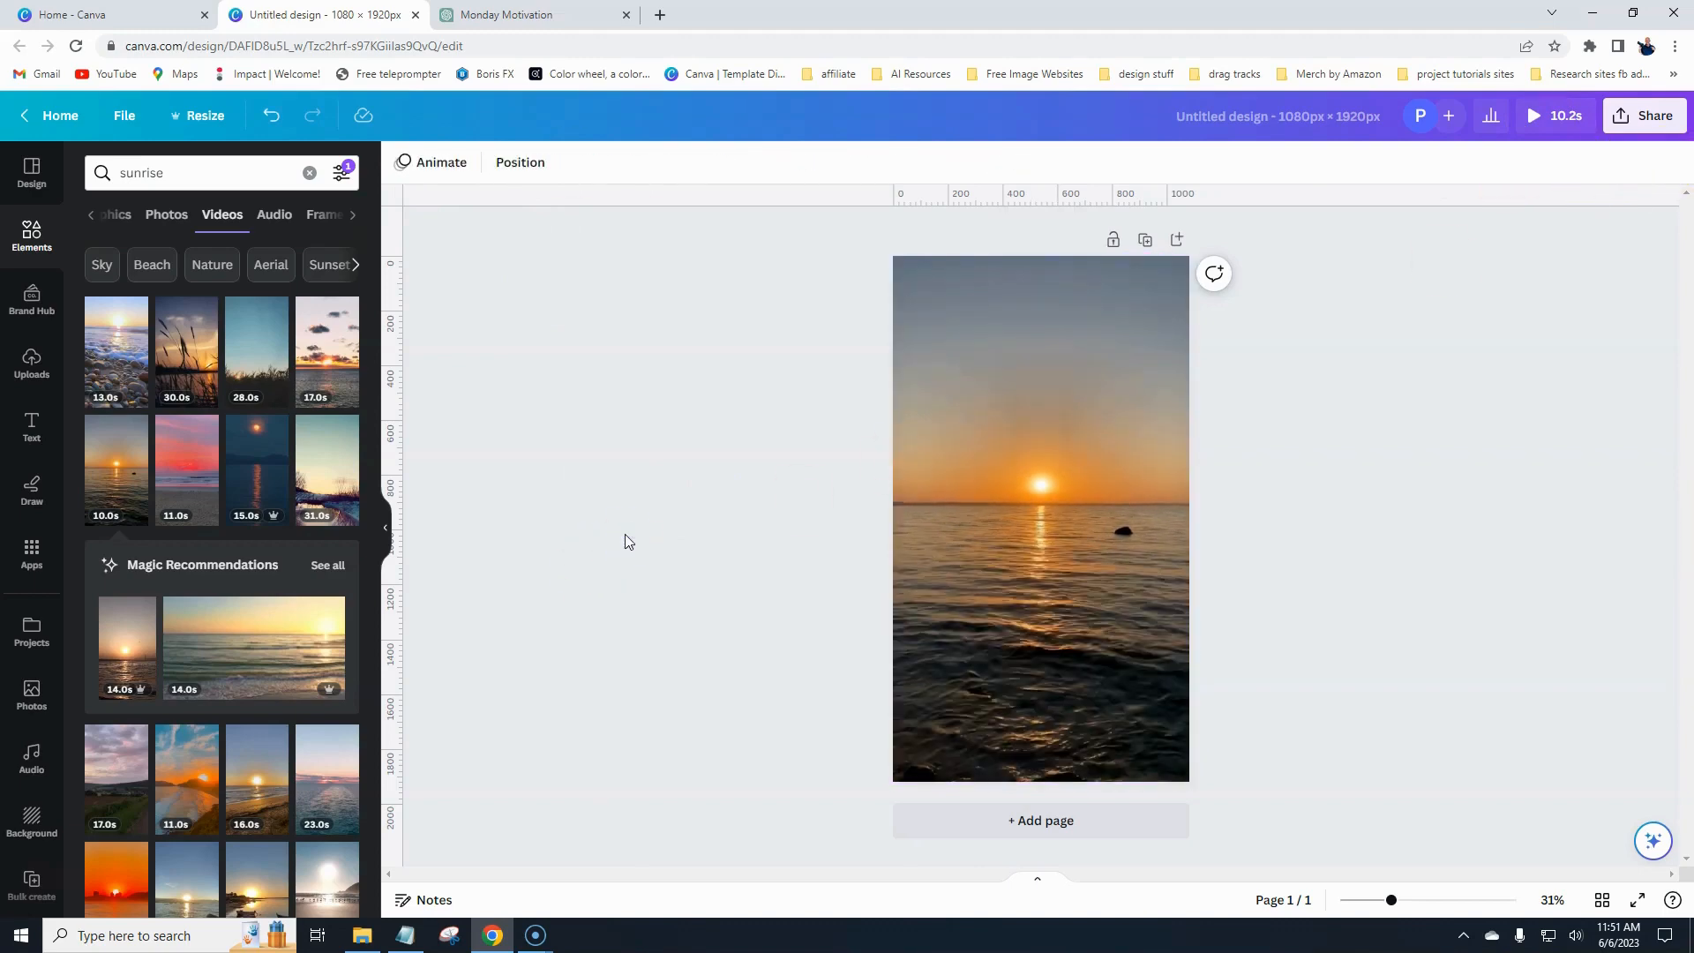
# - Delete the background video, browse clips similar to the sunrise lake video, and set a 15-second ocean sunset clip as background
pyautogui.click(928, 434)
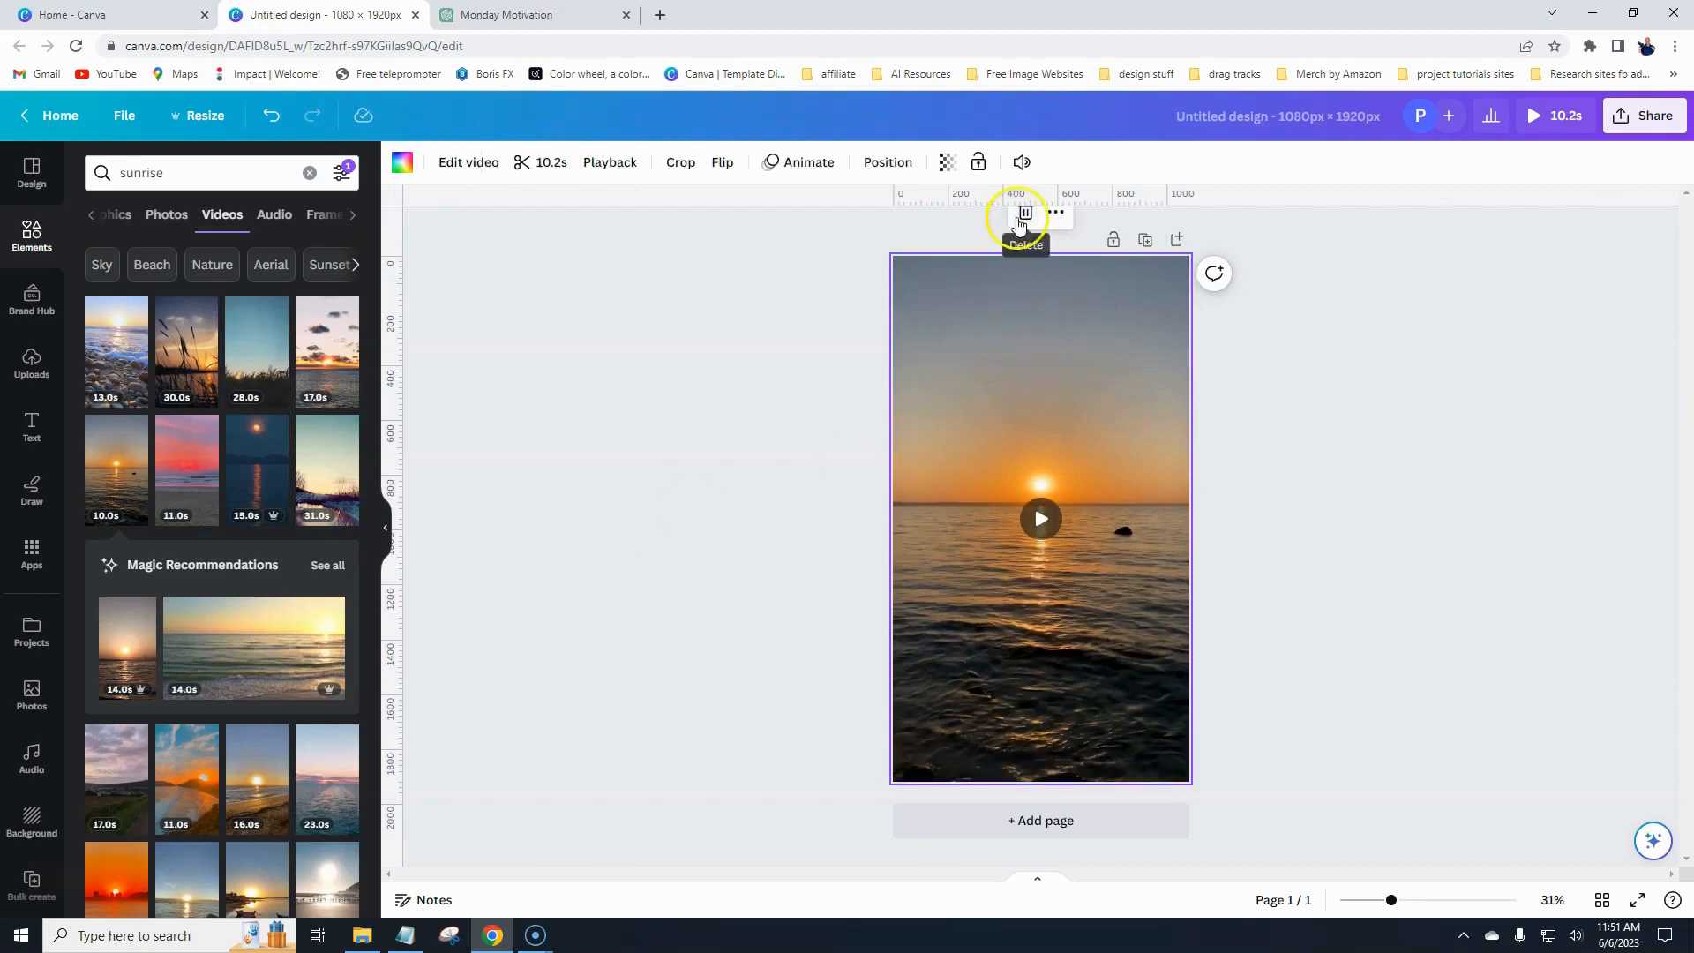
pyautogui.click(1021, 214)
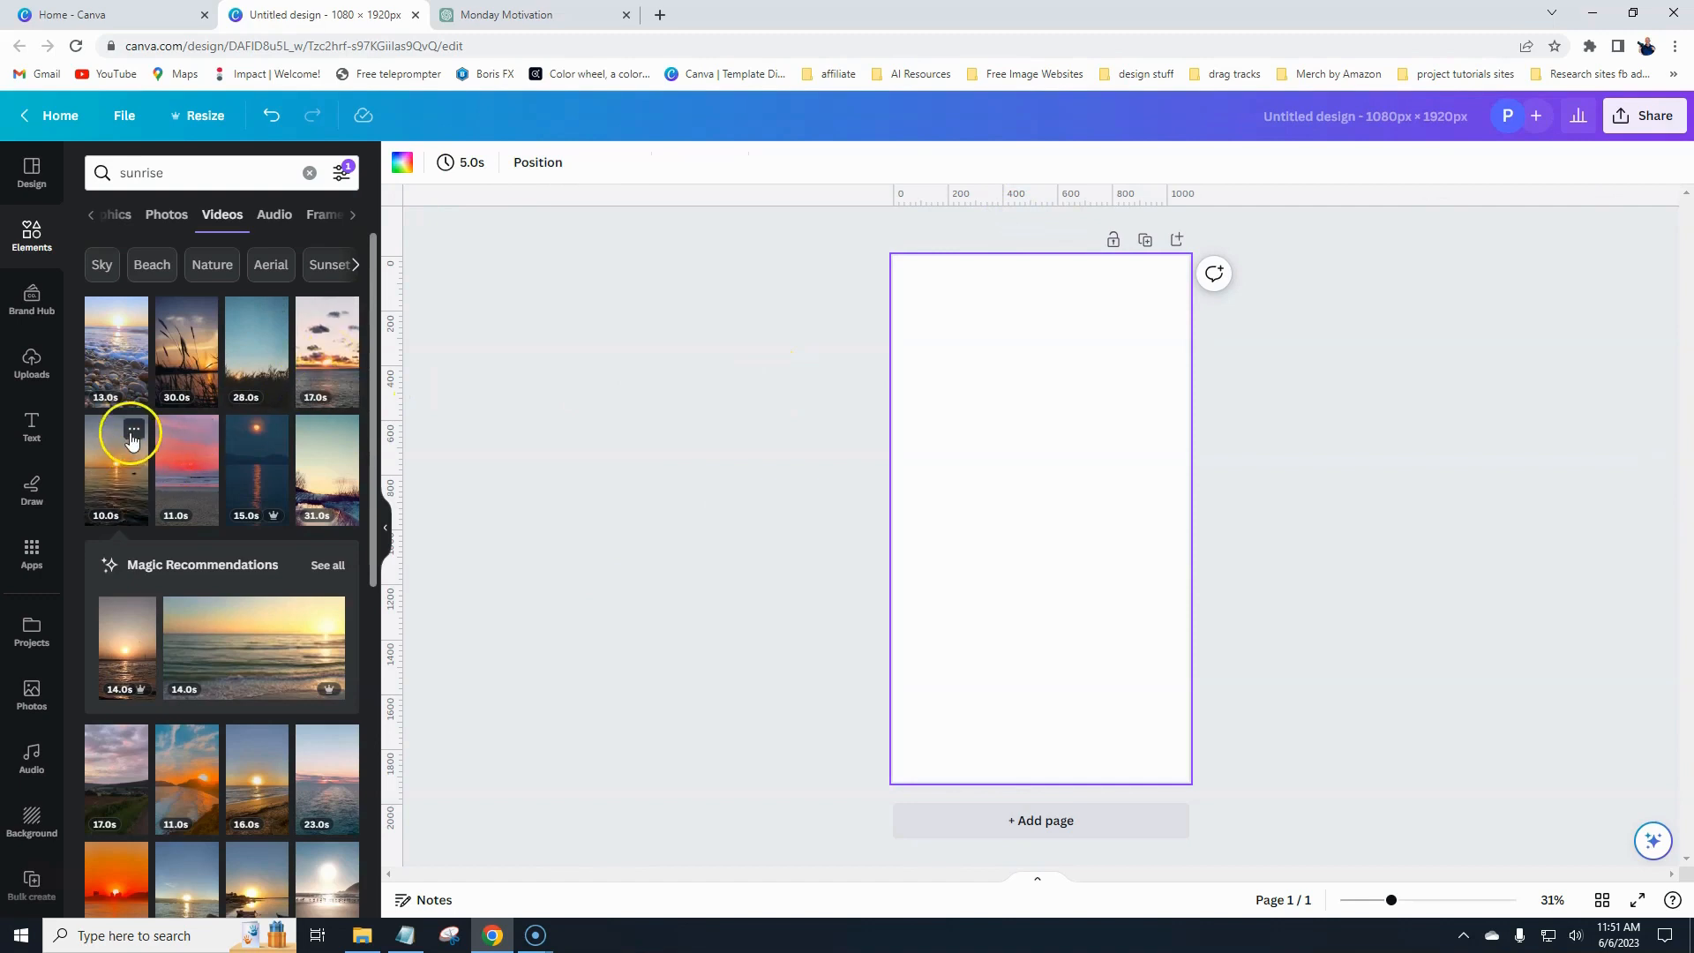
pyautogui.click(133, 432)
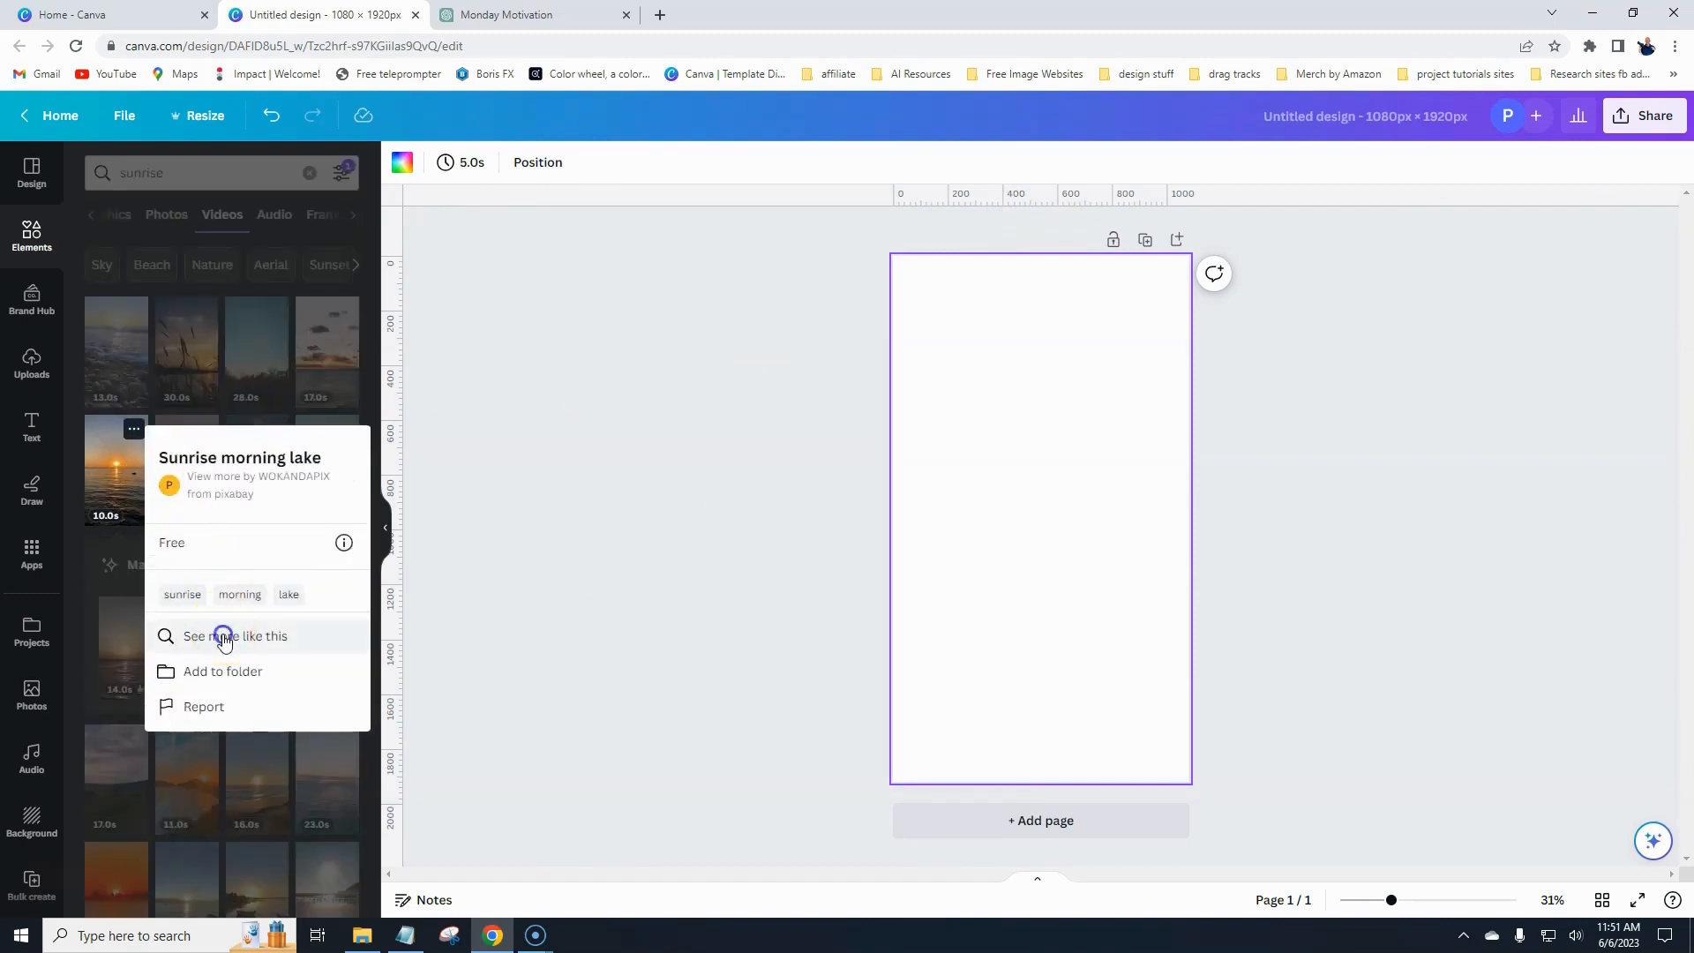
pyautogui.click(220, 636)
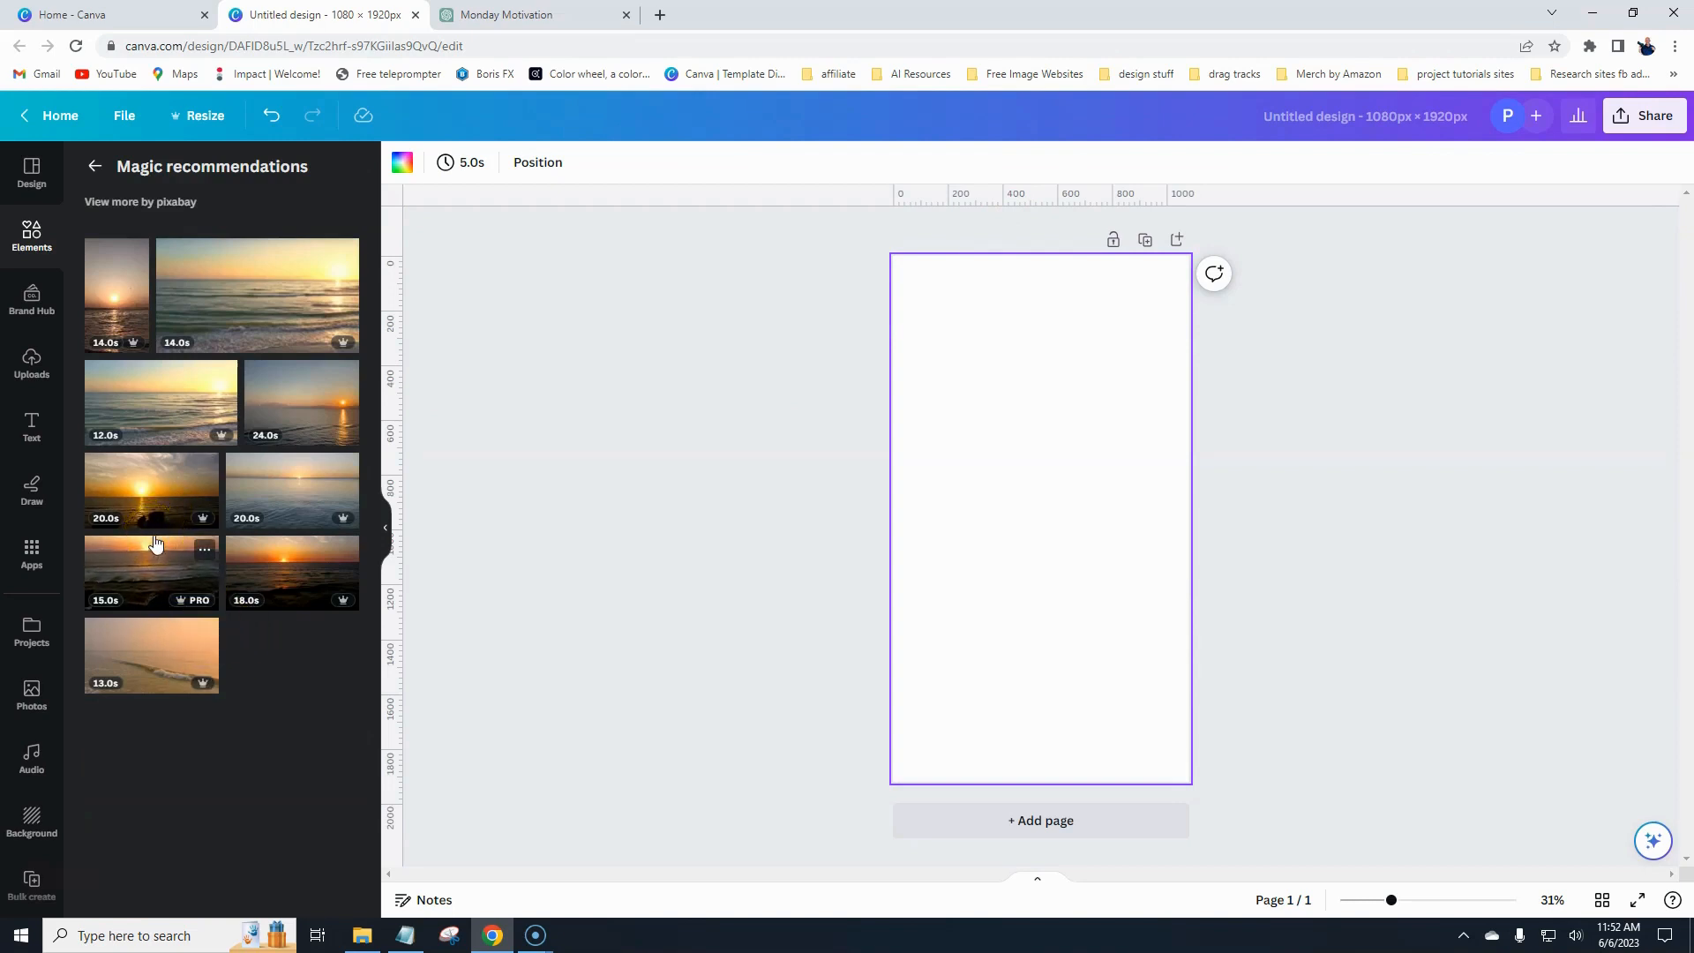
pyautogui.click(150, 574)
pyautogui.click(1032, 543)
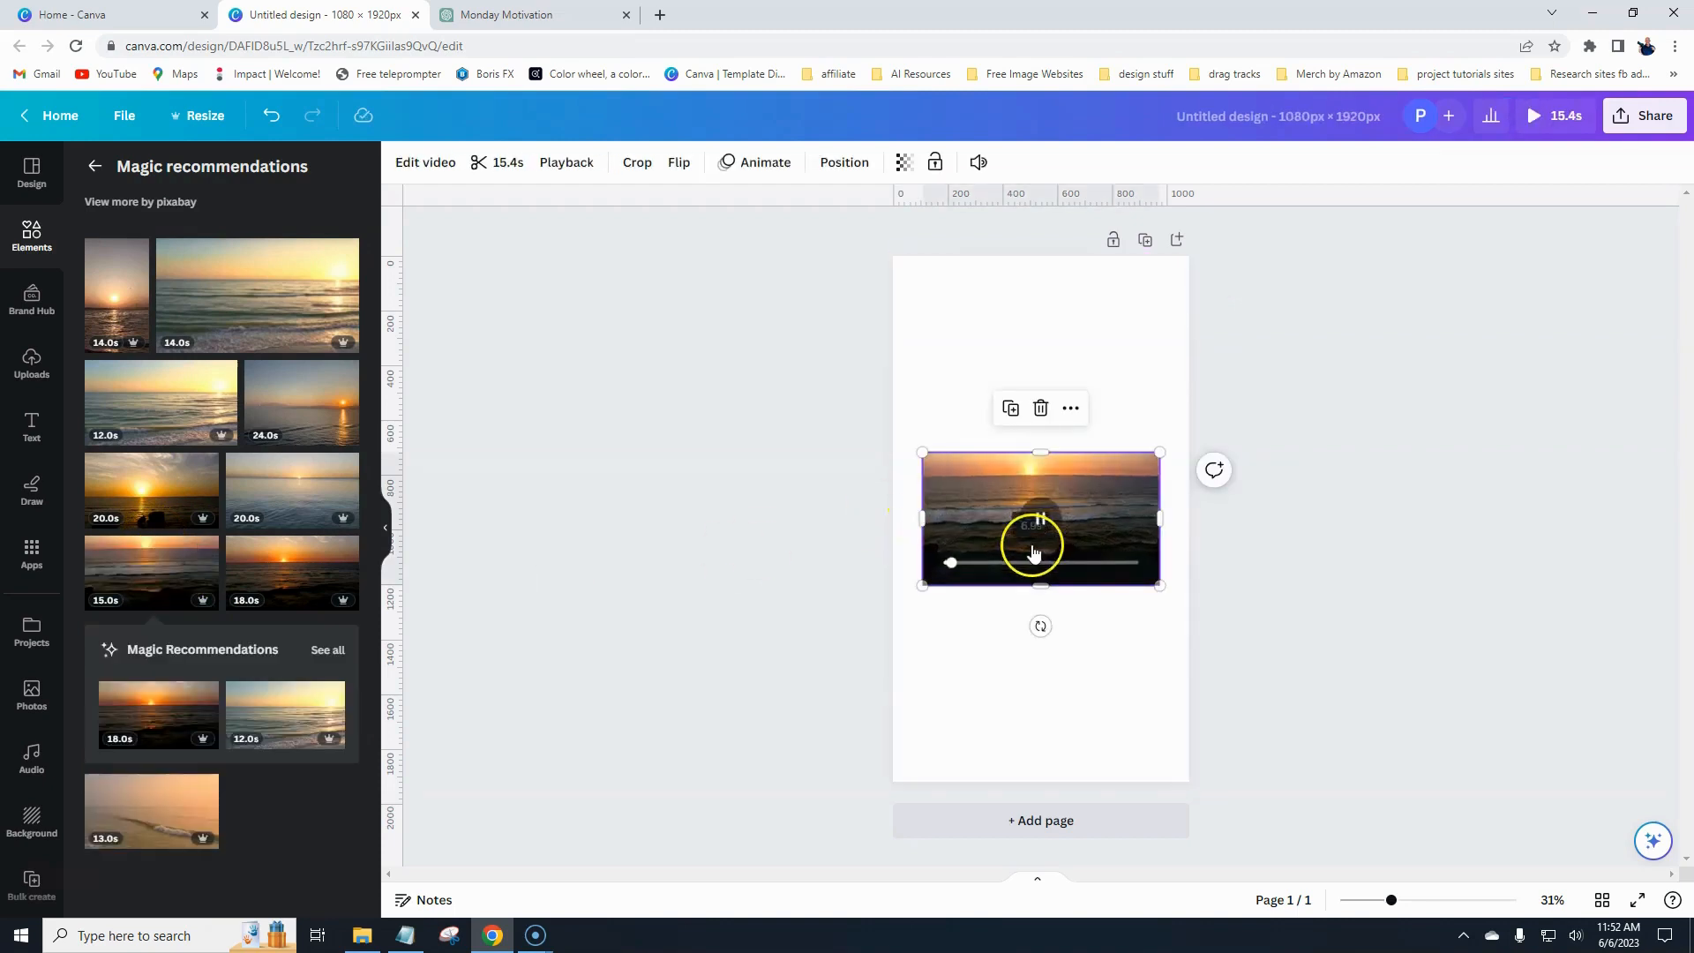
pyautogui.rightClick(958, 520)
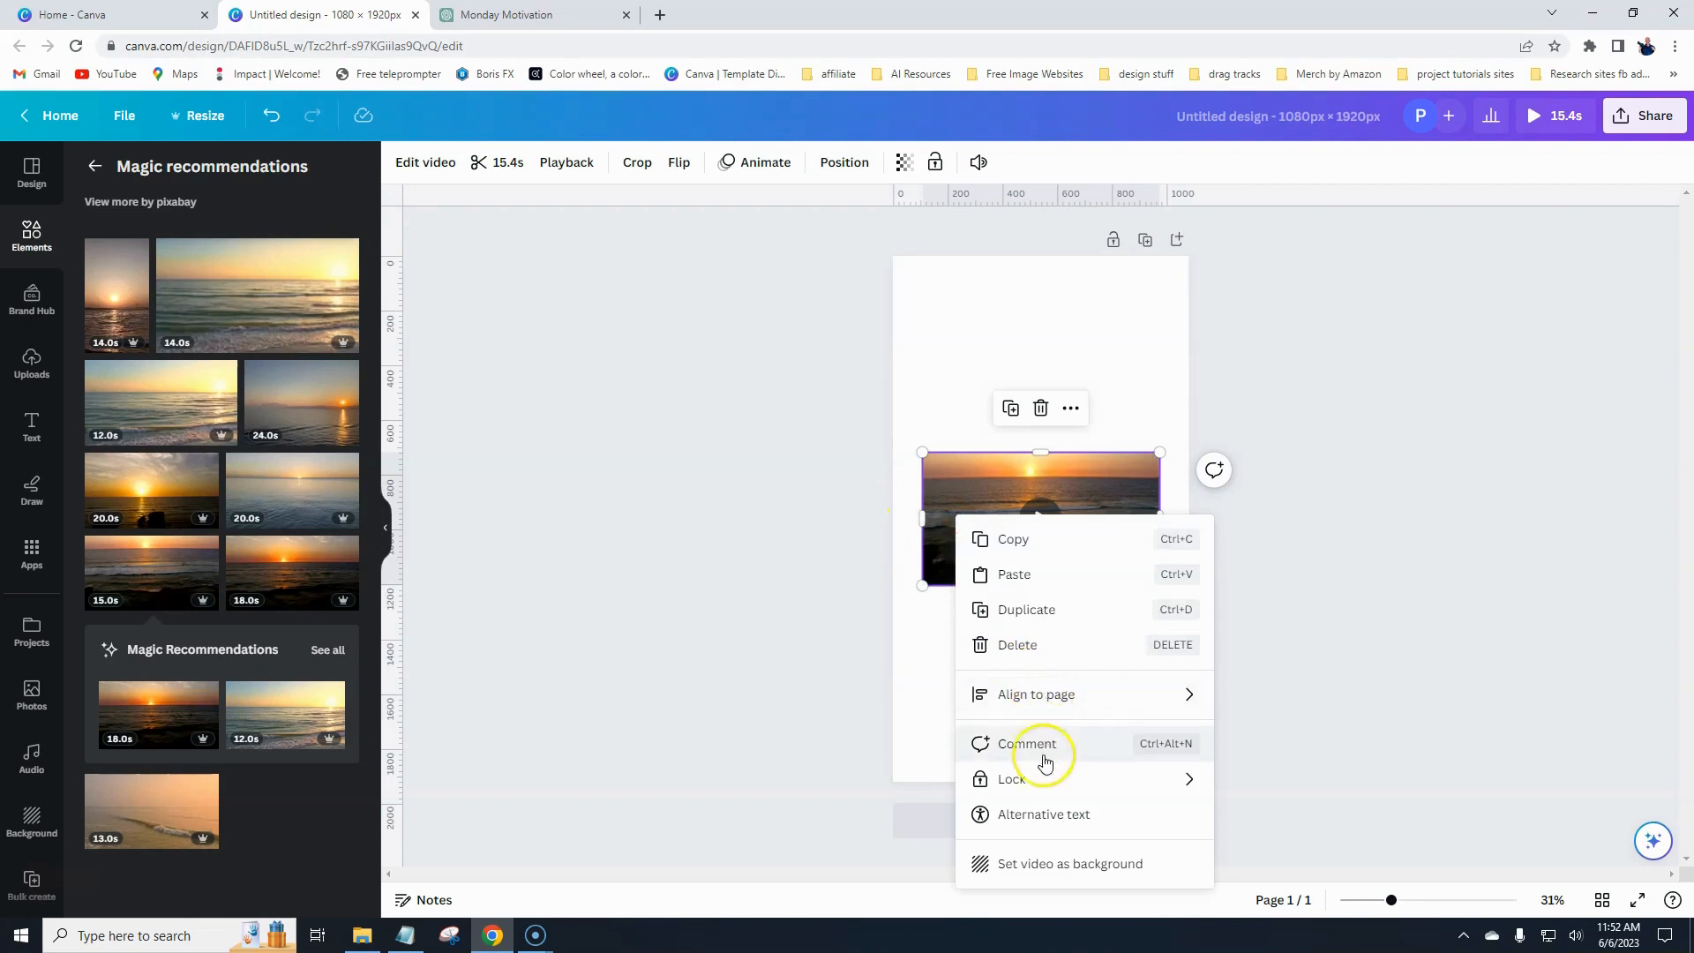
pyautogui.click(1038, 865)
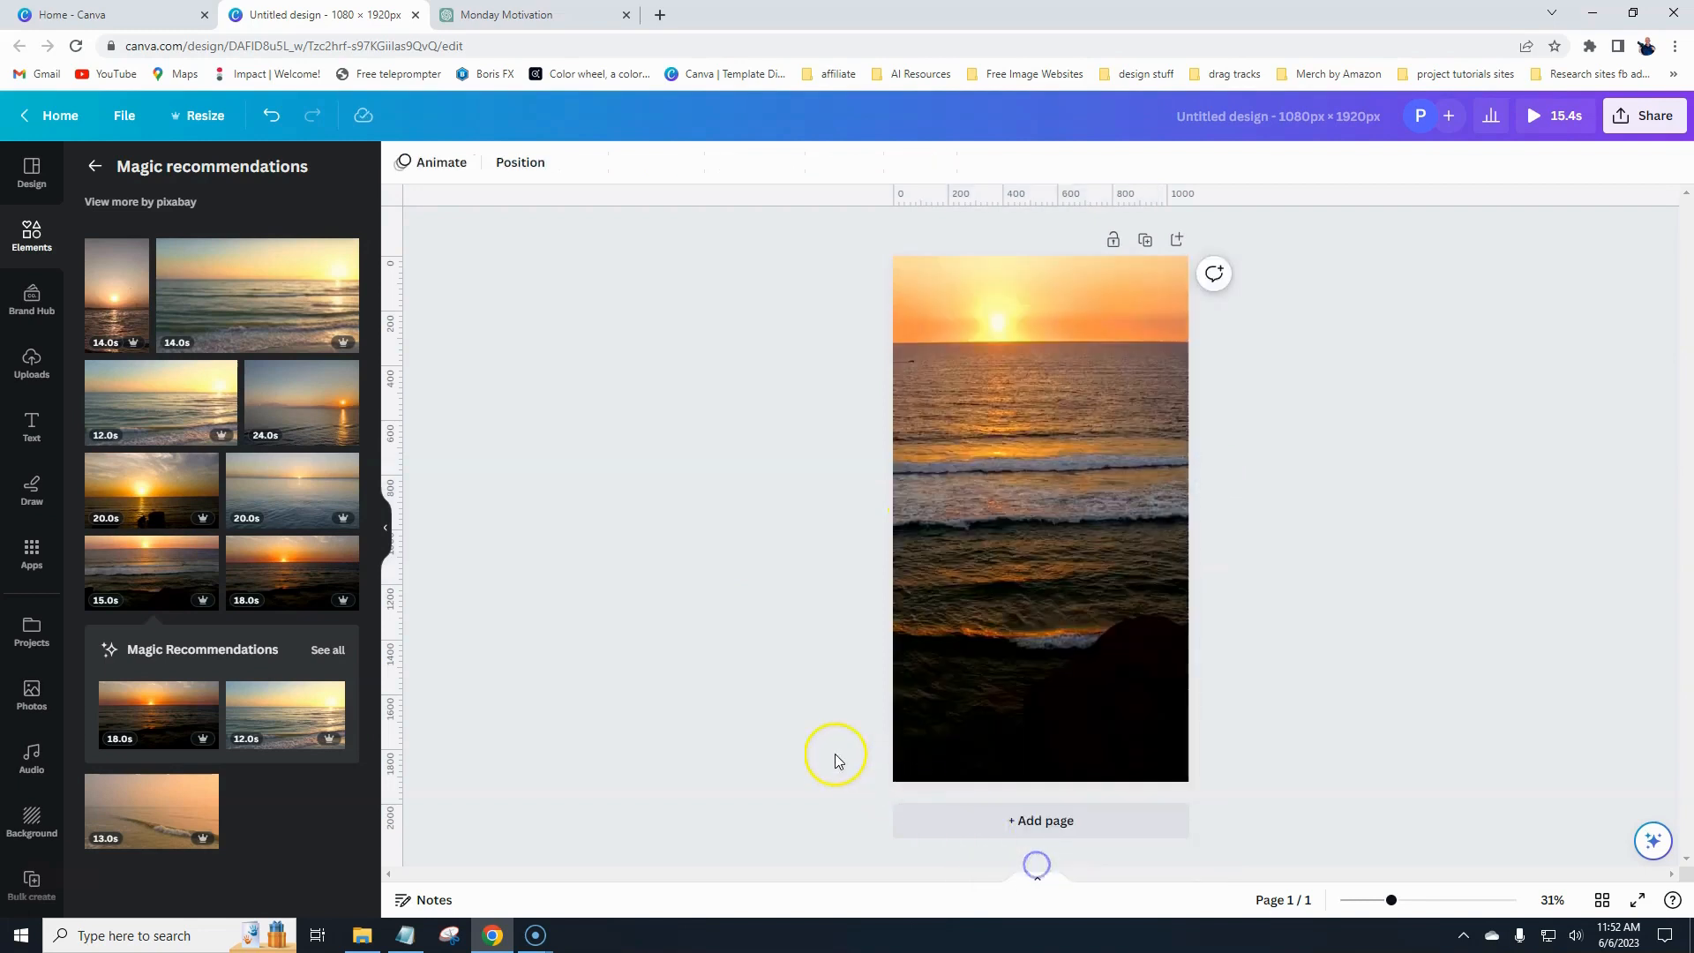
# - Reposition the background video within its crop frame so the sun sits near the top
pyautogui.click(1031, 598)
pyautogui.doubleClick(990, 584)
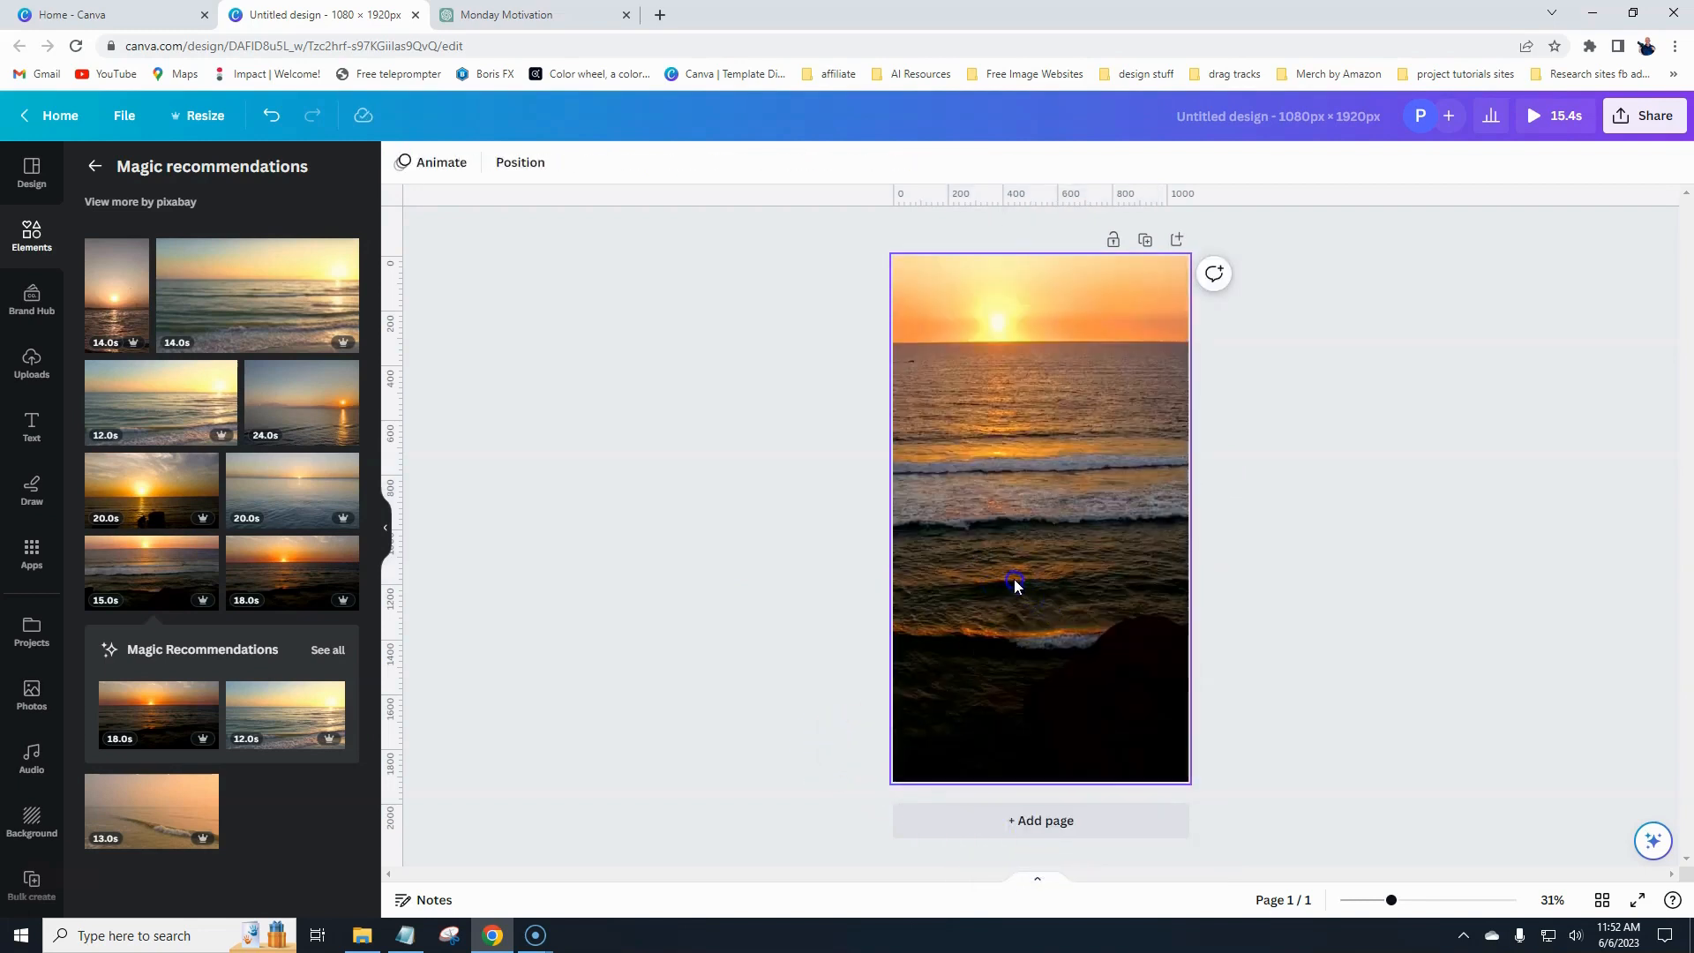
pyautogui.moveTo(989, 582); pyautogui.dragTo(1043, 570)
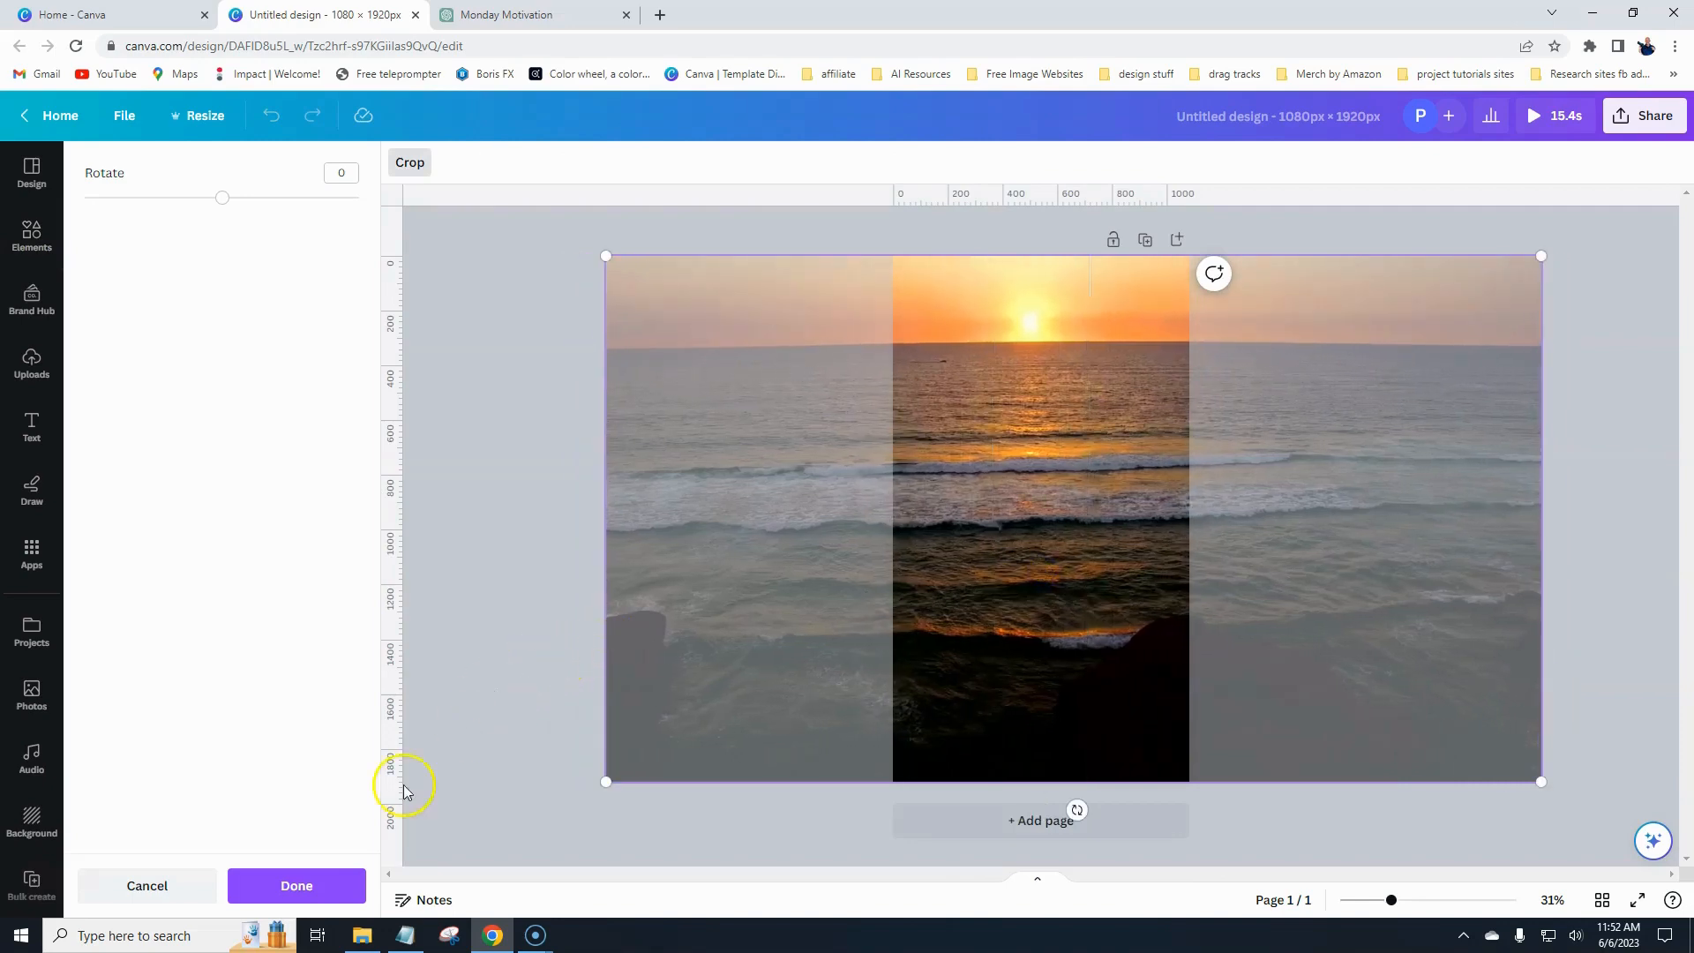
pyautogui.click(296, 885)
pyautogui.click(548, 628)
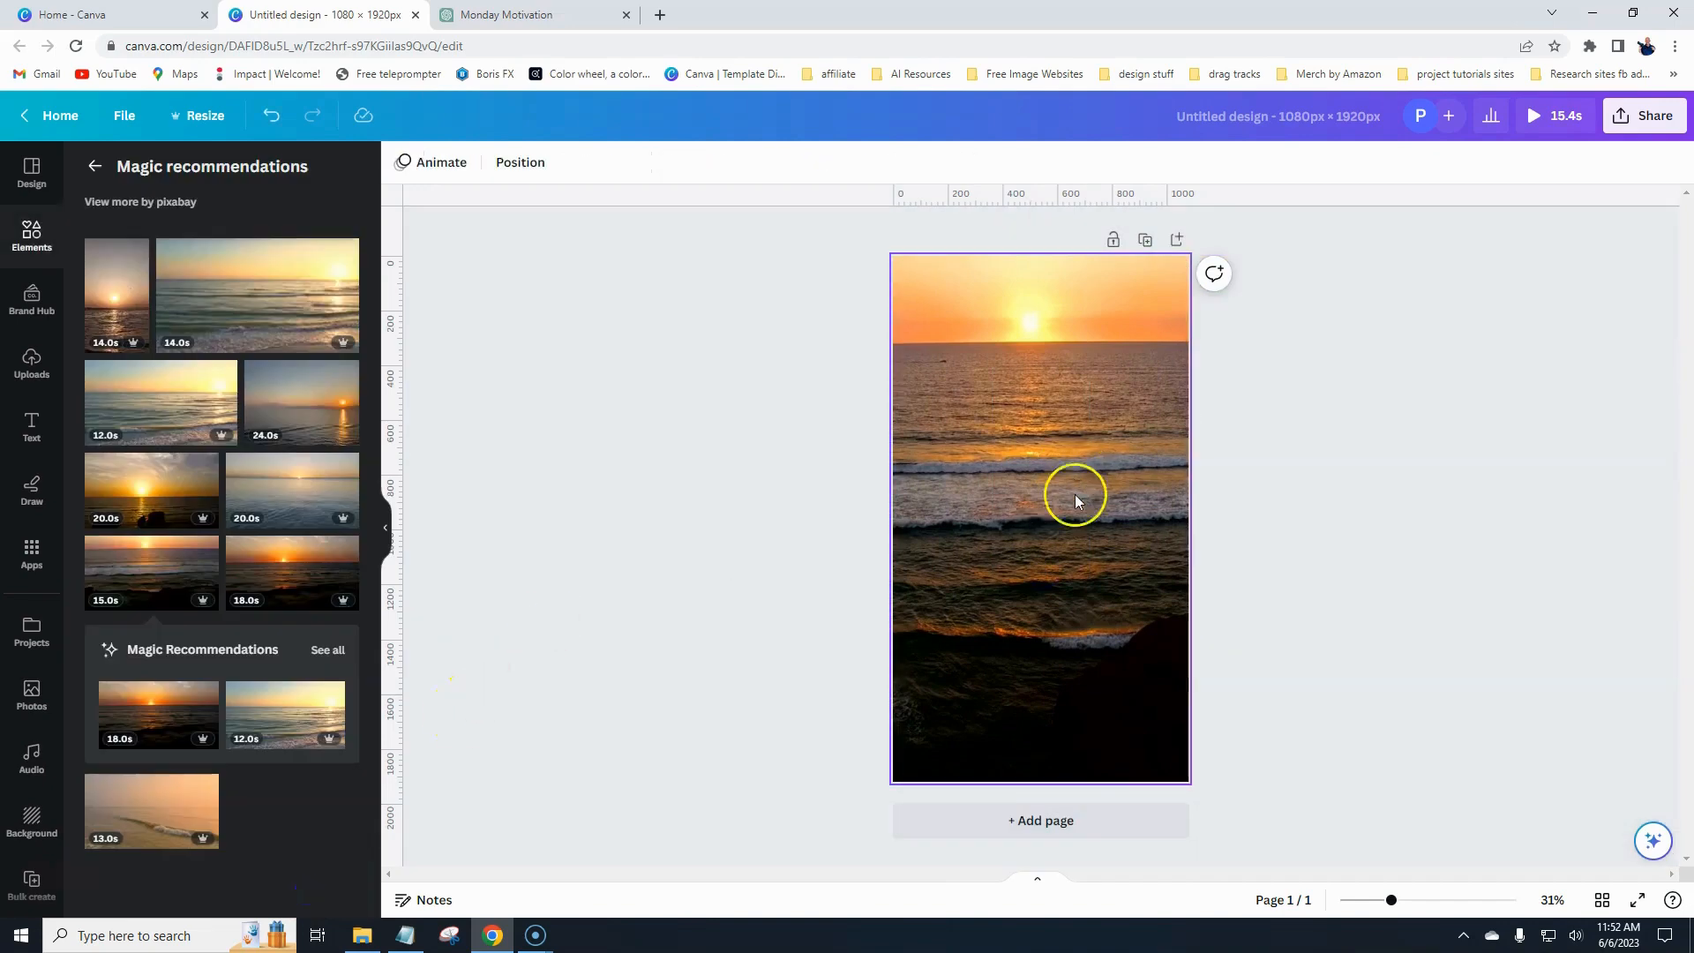
# - Play and pause the background video to preview it
pyautogui.click(1039, 550)
pyautogui.click(1041, 524)
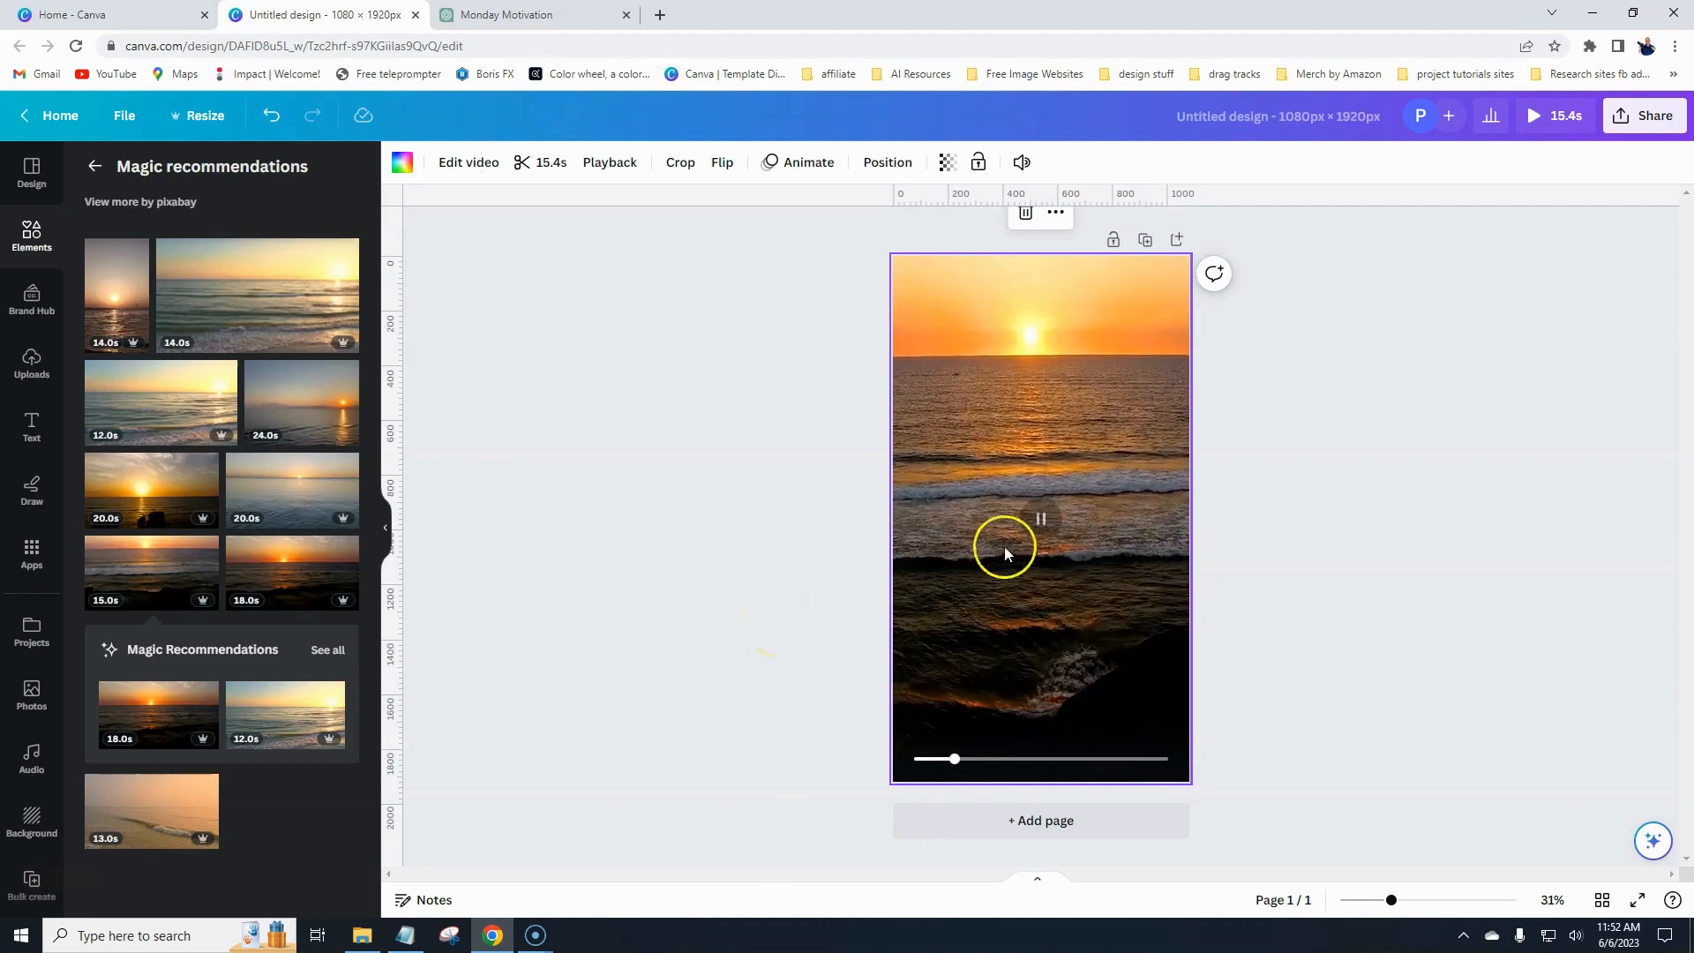
pyautogui.click(1043, 519)
pyautogui.click(632, 610)
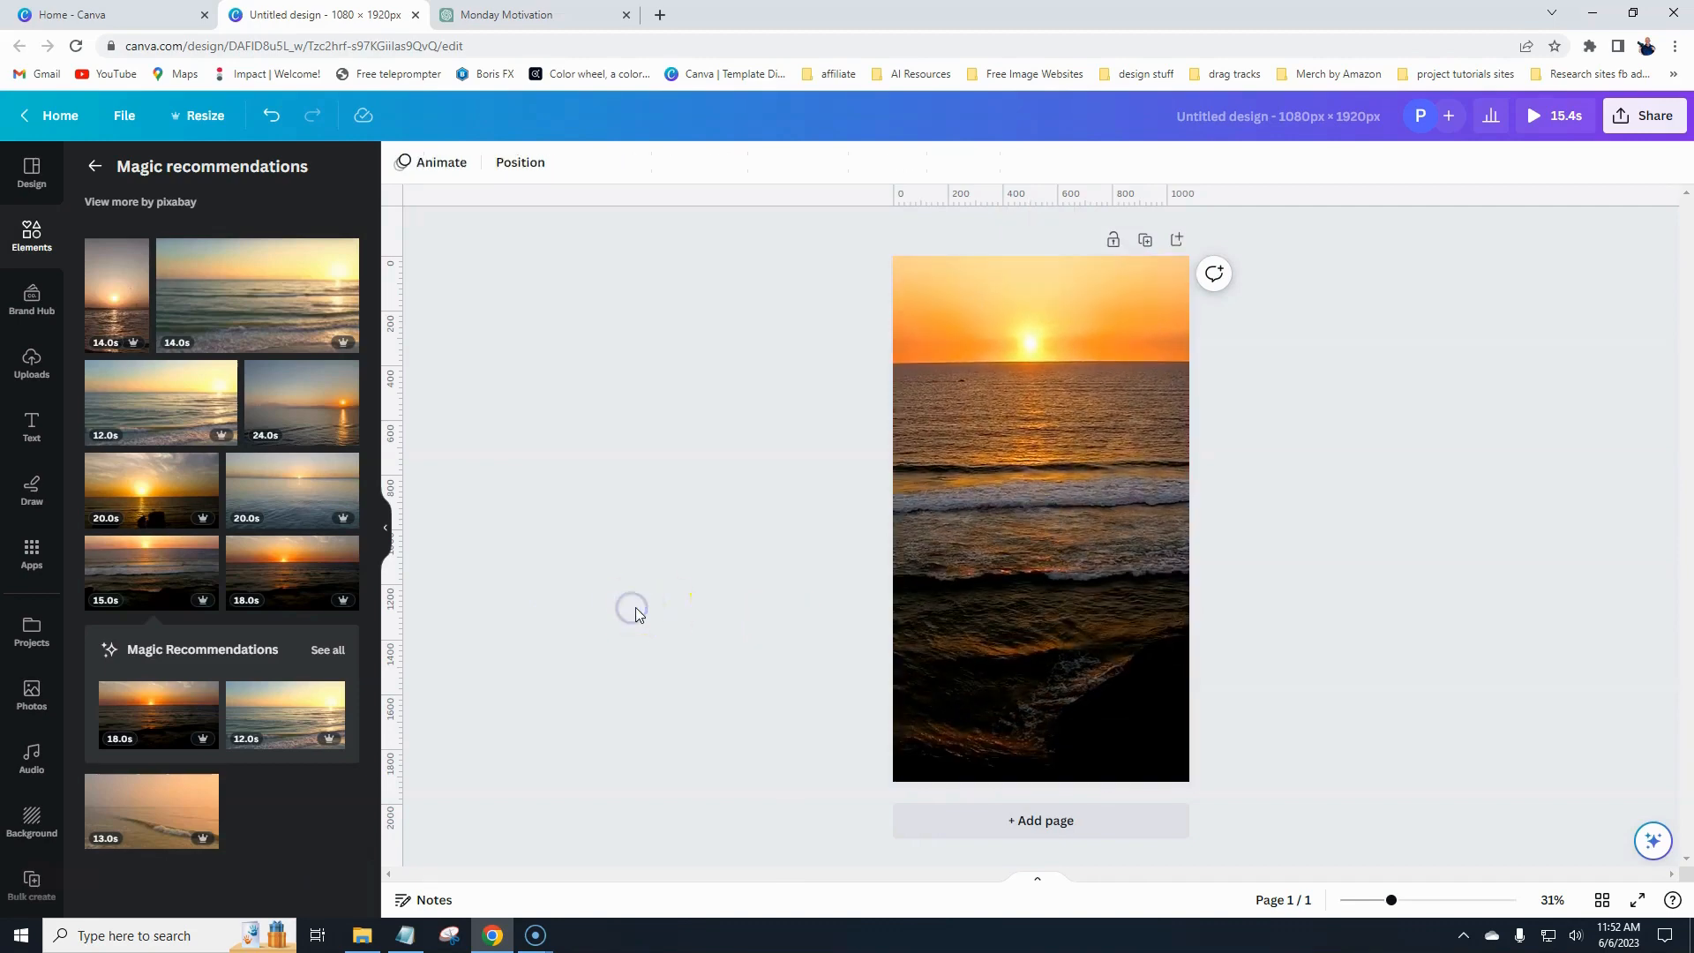
# - Add a rectangle shape and resize it to cover the middle of the page
pyautogui.click(95, 165)
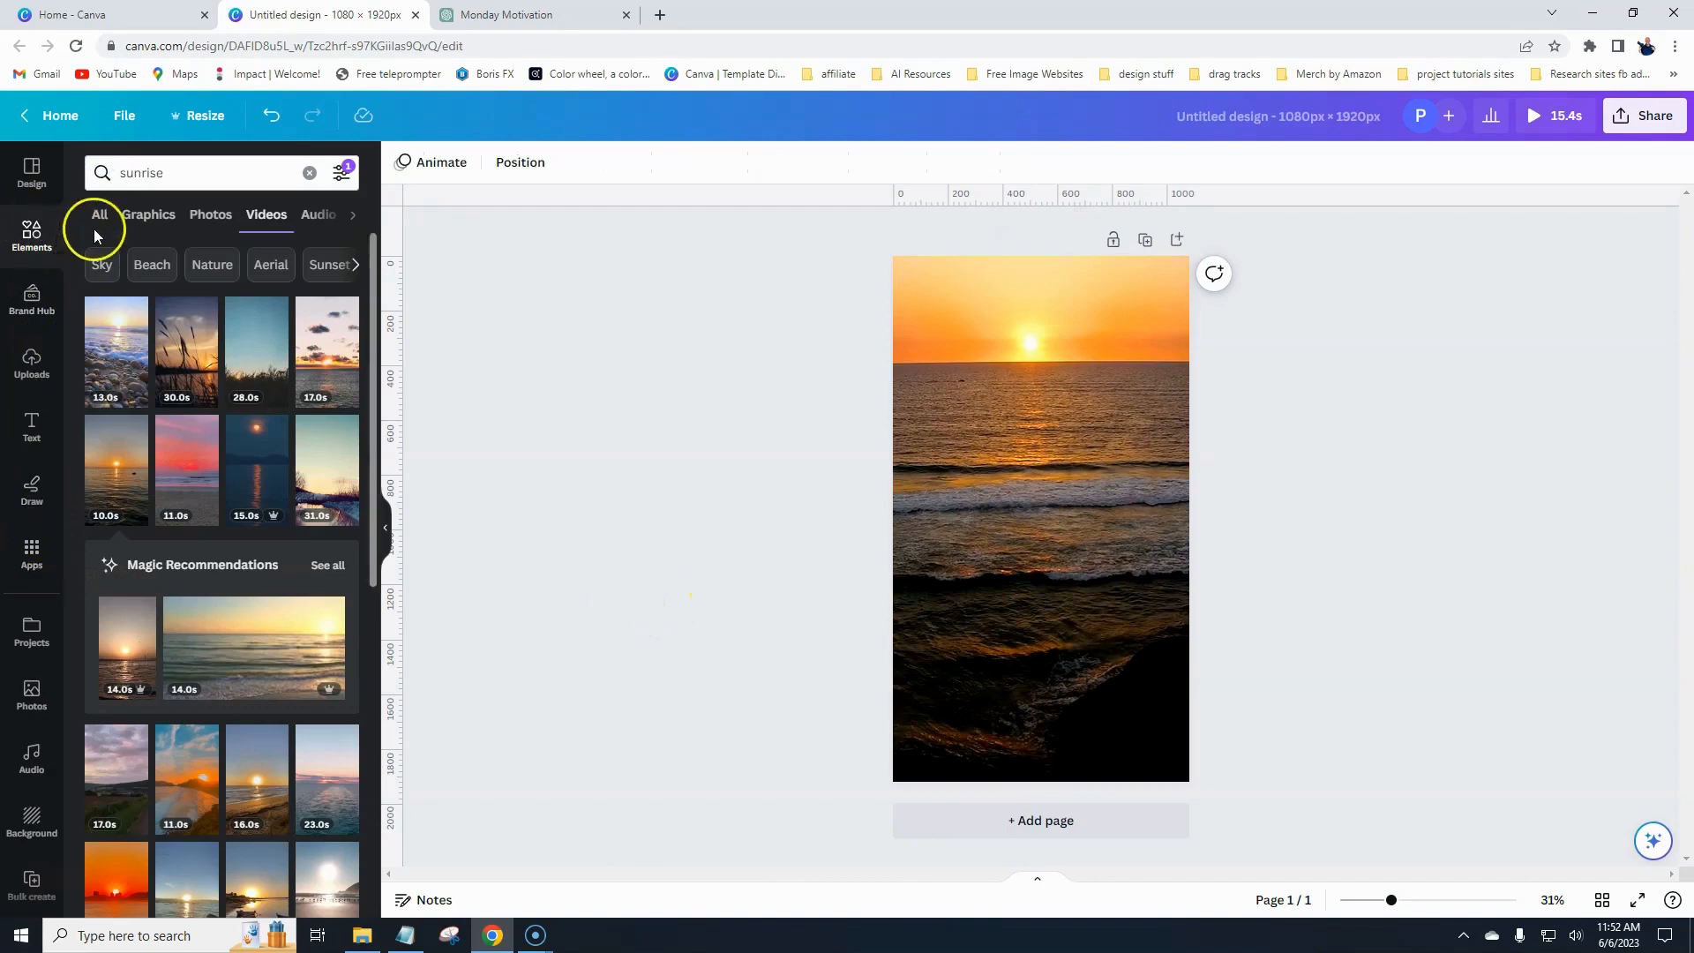
pyautogui.click(311, 174)
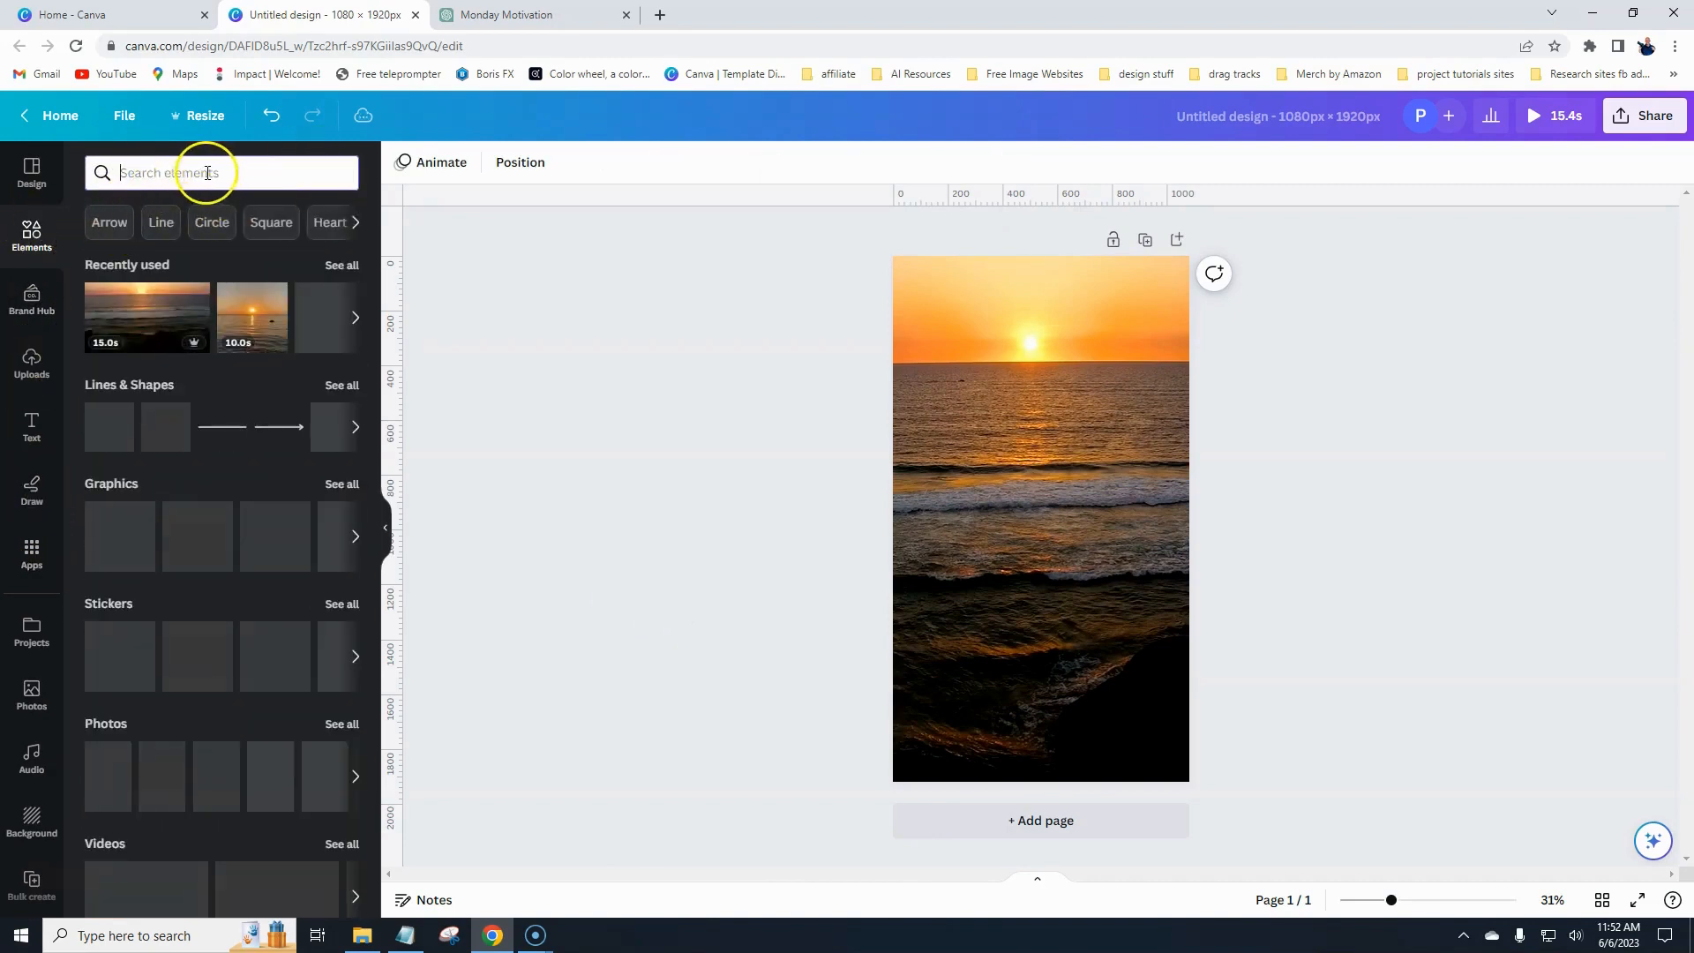
pyautogui.write('rec')
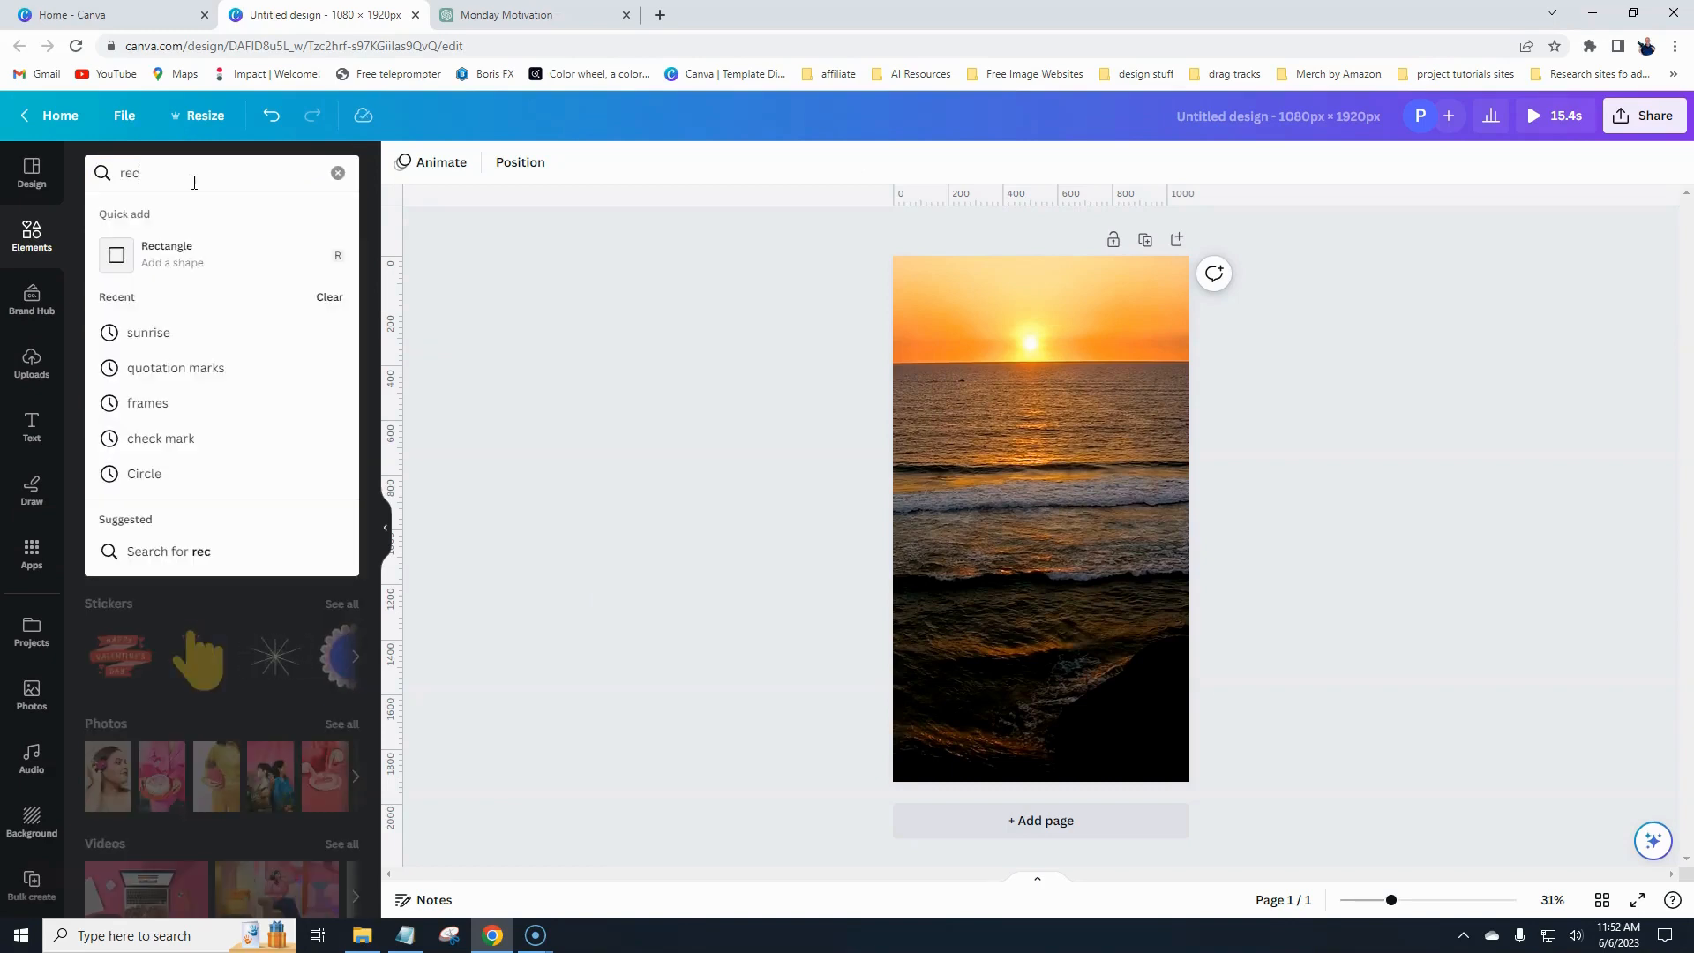
pyautogui.click(167, 255)
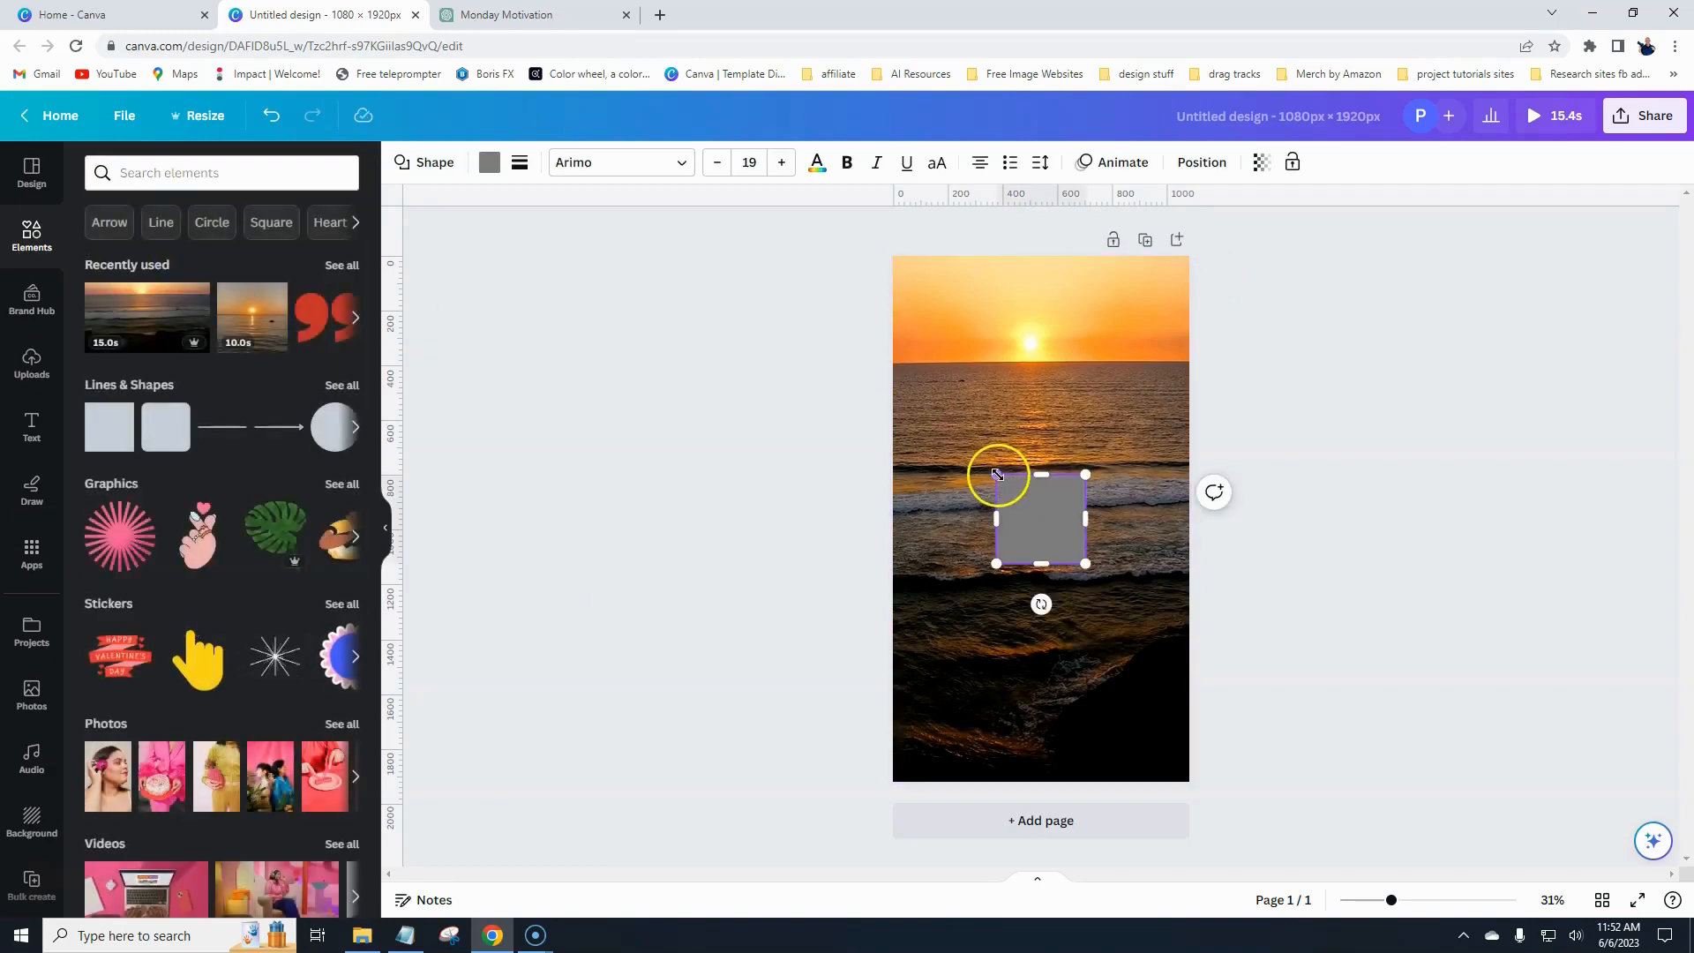
pyautogui.moveTo(997, 475); pyautogui.dragTo(944, 406)
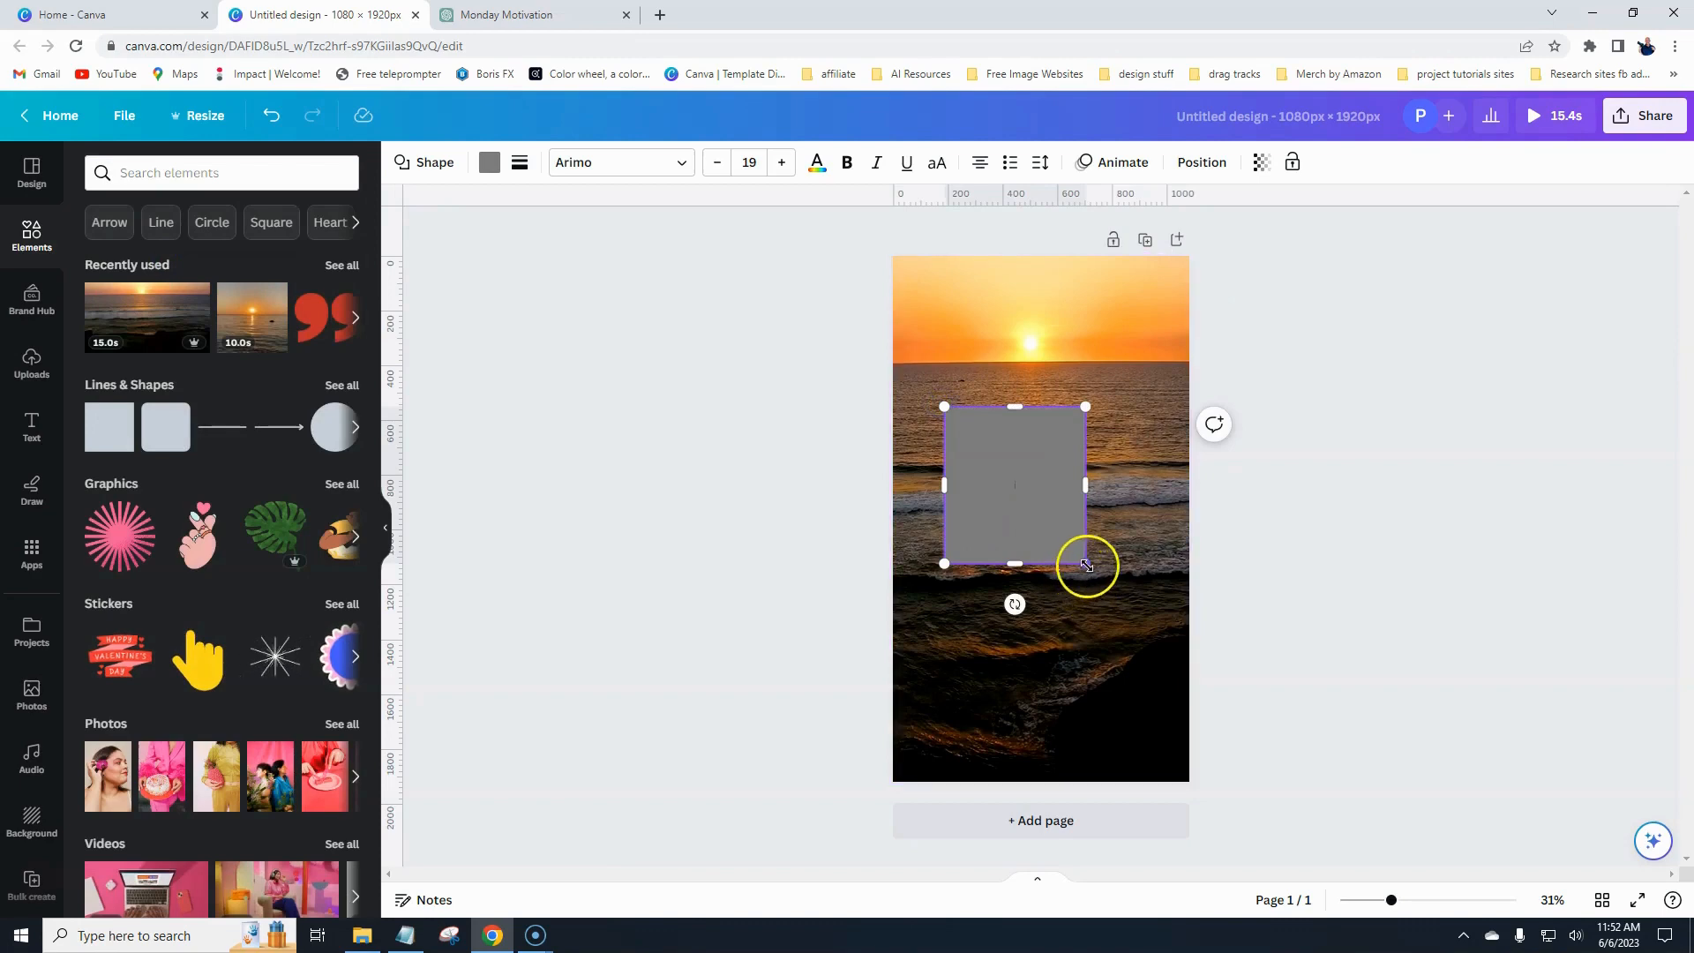
pyautogui.moveTo(1087, 565); pyautogui.dragTo(1159, 620)
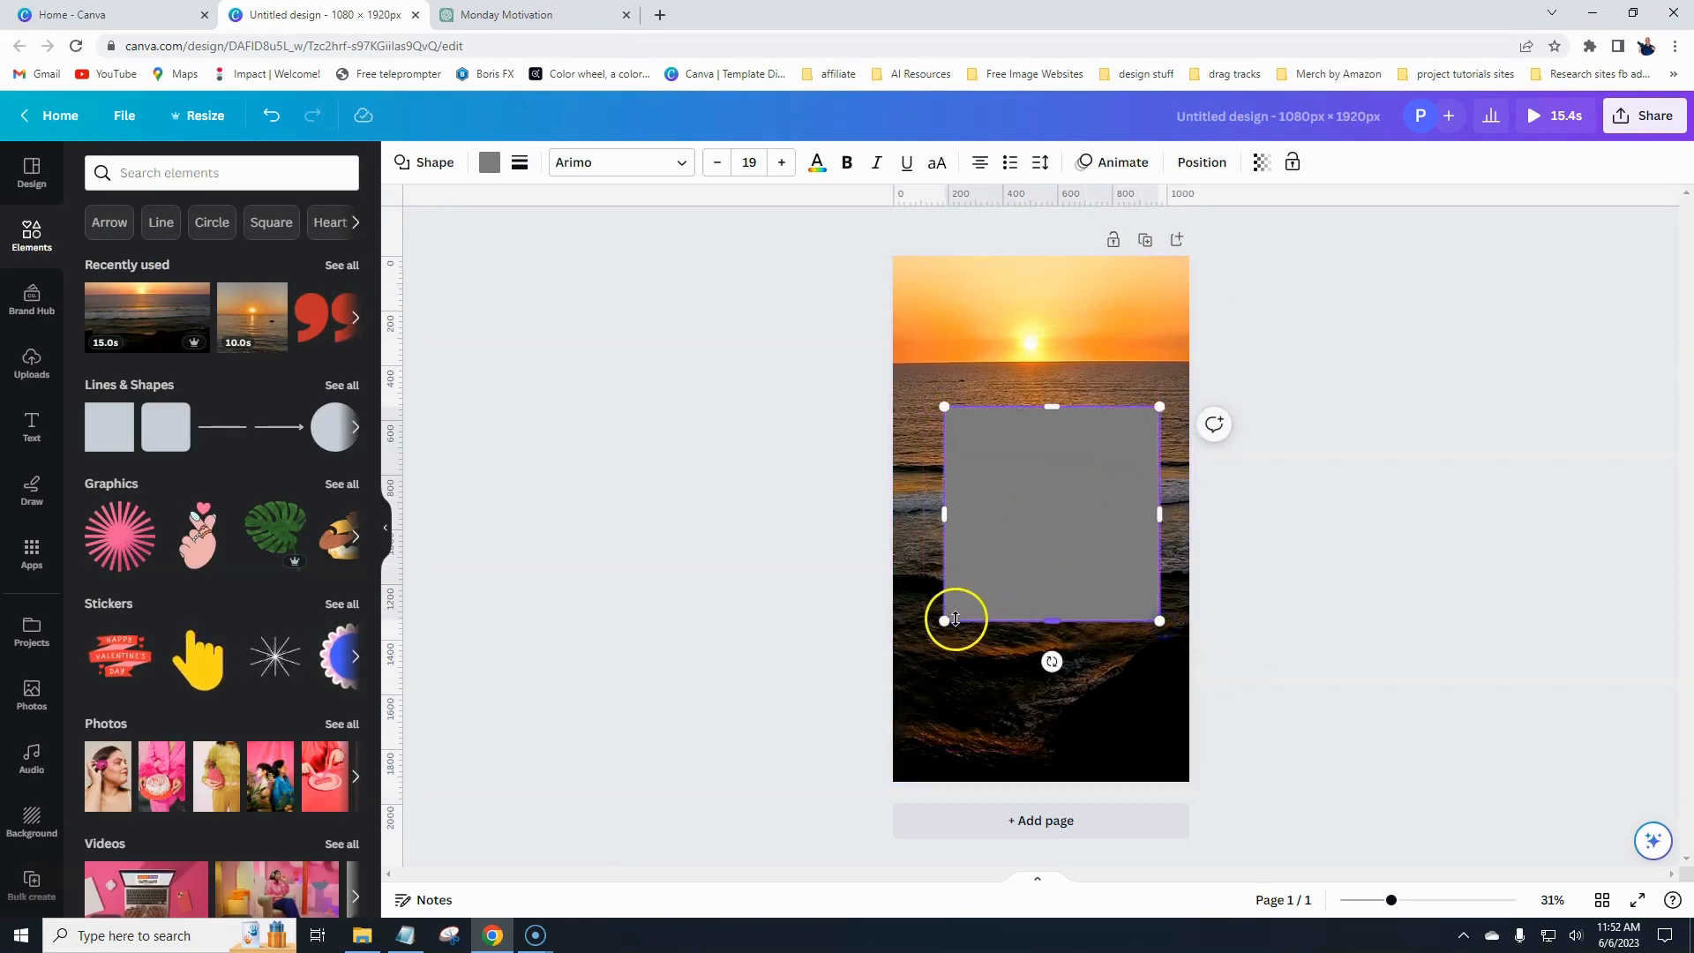
pyautogui.moveTo(944, 621); pyautogui.dragTo(914, 632)
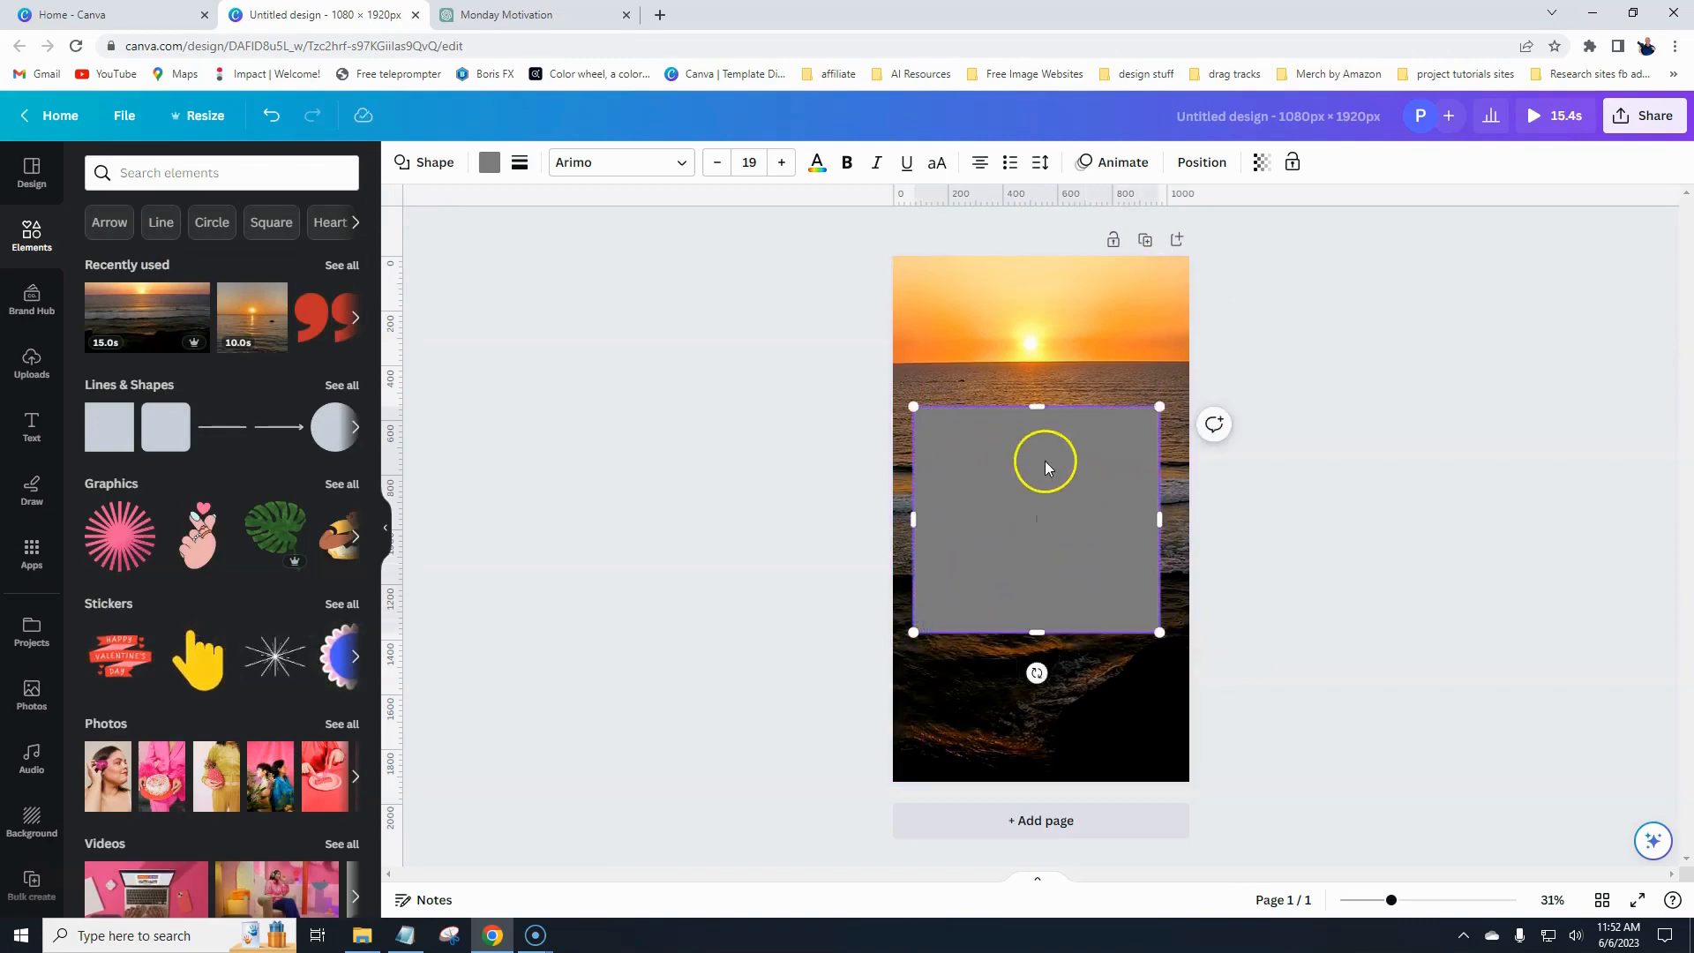
pyautogui.click(797, 542)
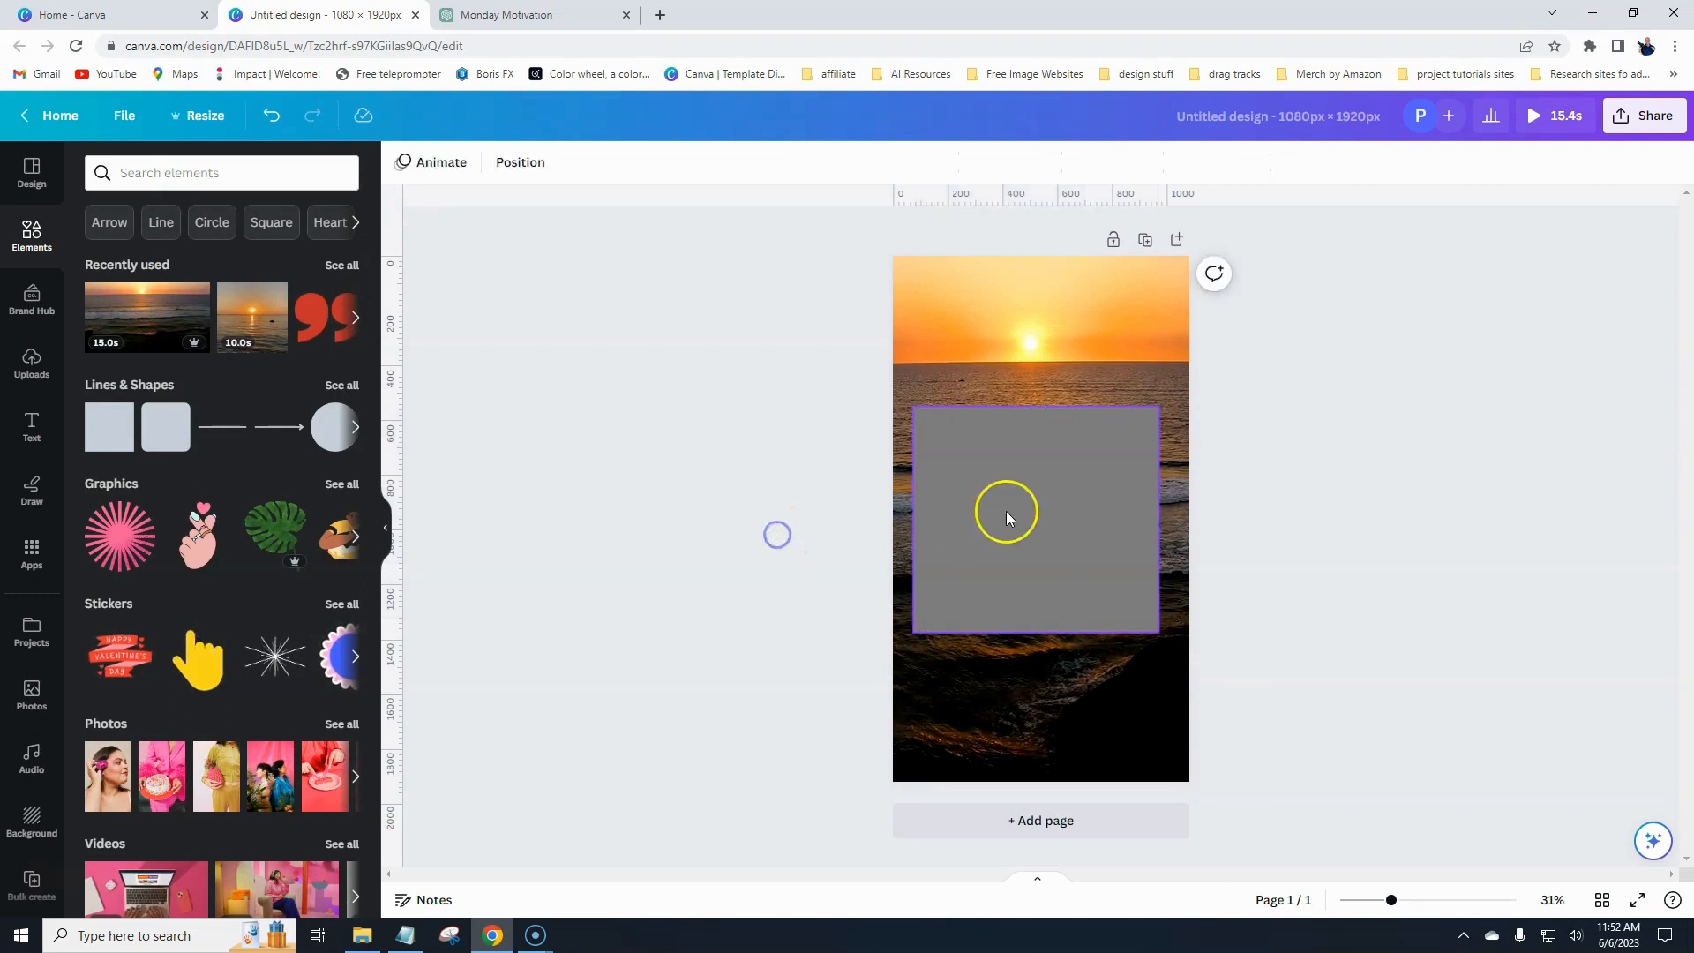
pyautogui.moveTo(1006, 506)
pyautogui.mouseDown()
pyautogui.moveTo(1014, 526)
pyautogui.moveTo(1014, 495)
pyautogui.moveTo(1012, 511)
pyautogui.mouseUp()
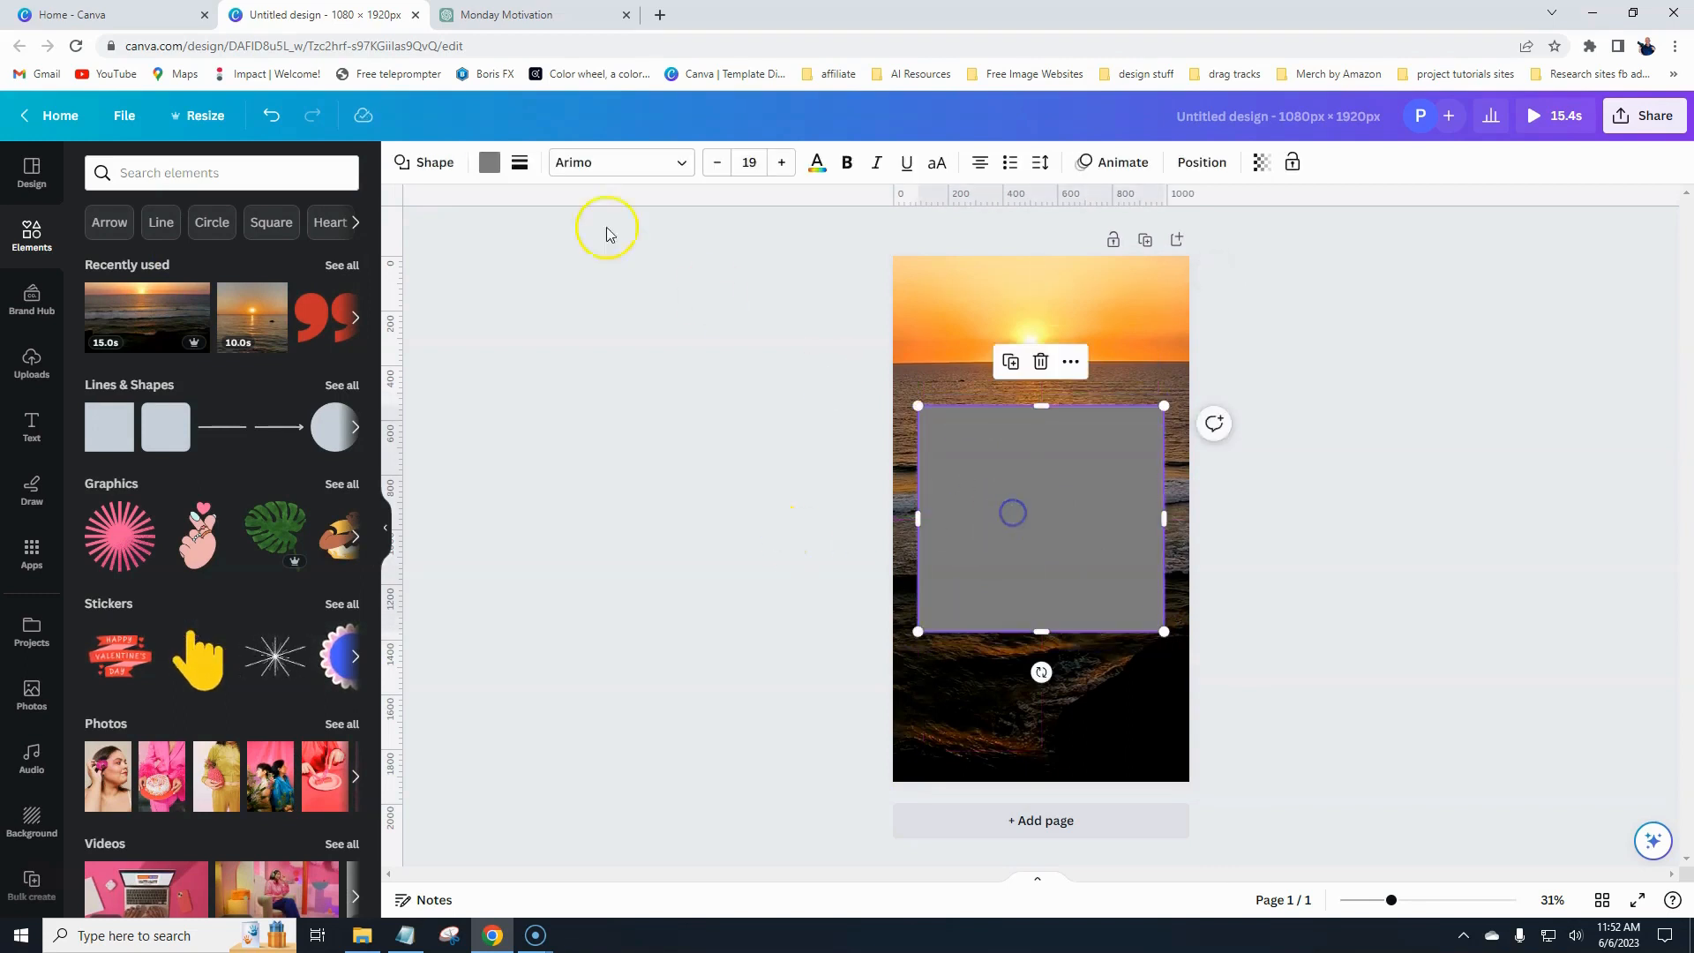
# - Fill the rectangle with black and set its transparency to 28
pyautogui.click(489, 163)
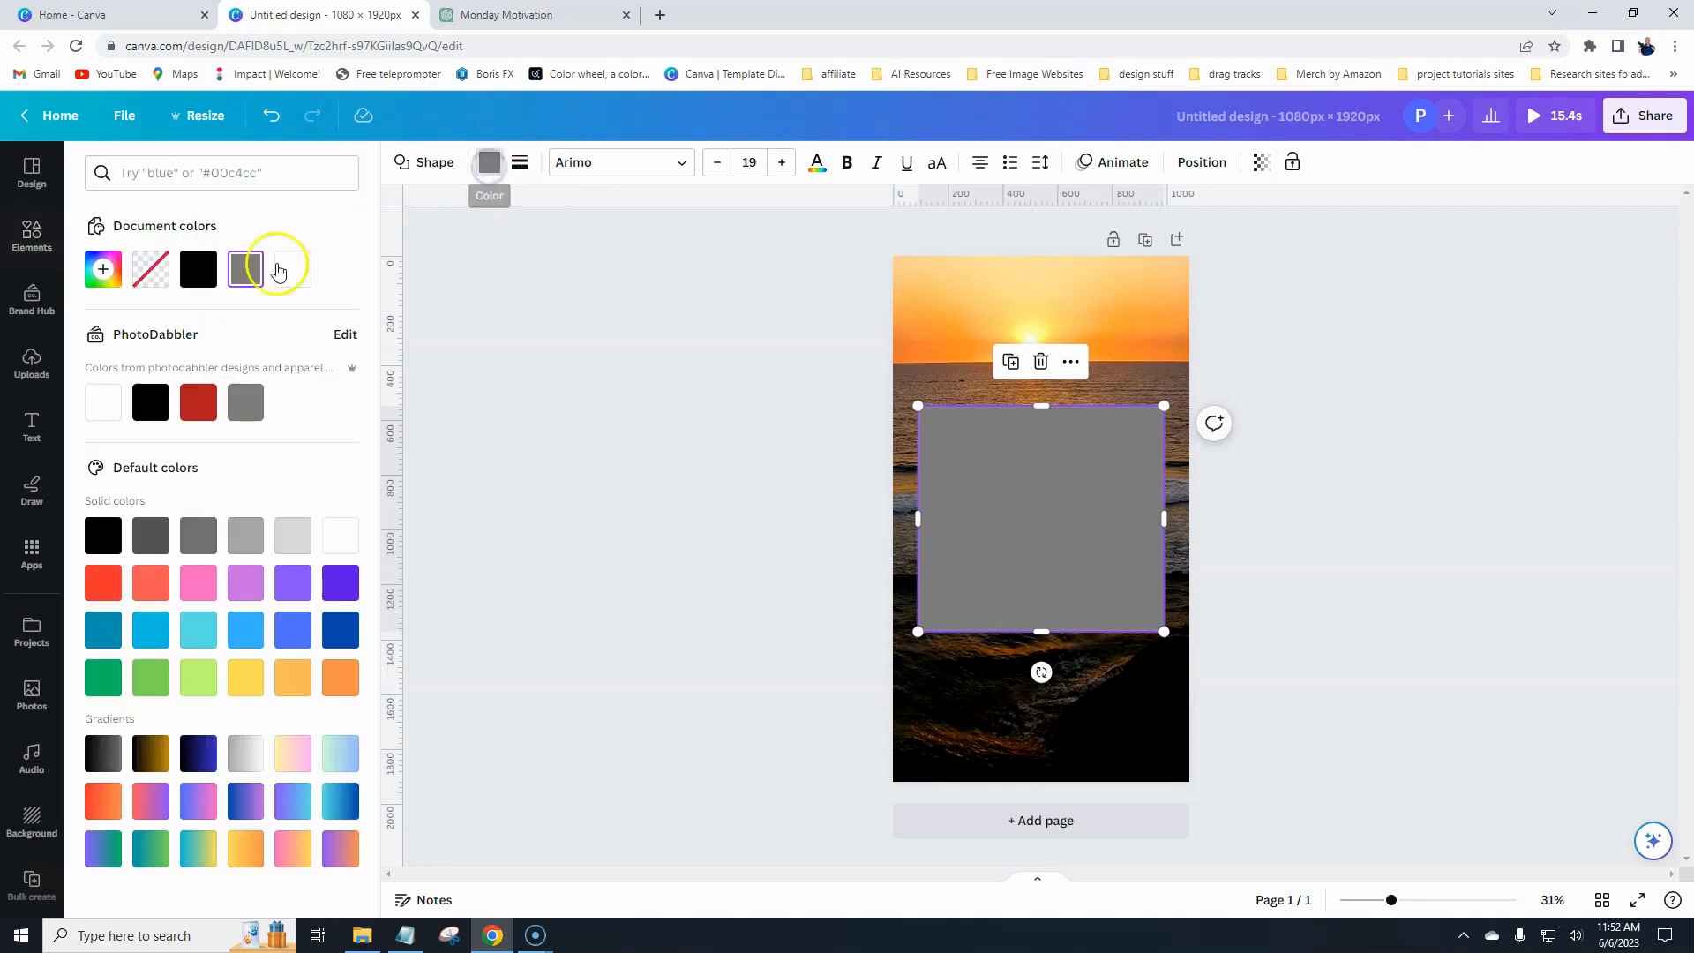
pyautogui.click(195, 270)
pyautogui.click(1262, 166)
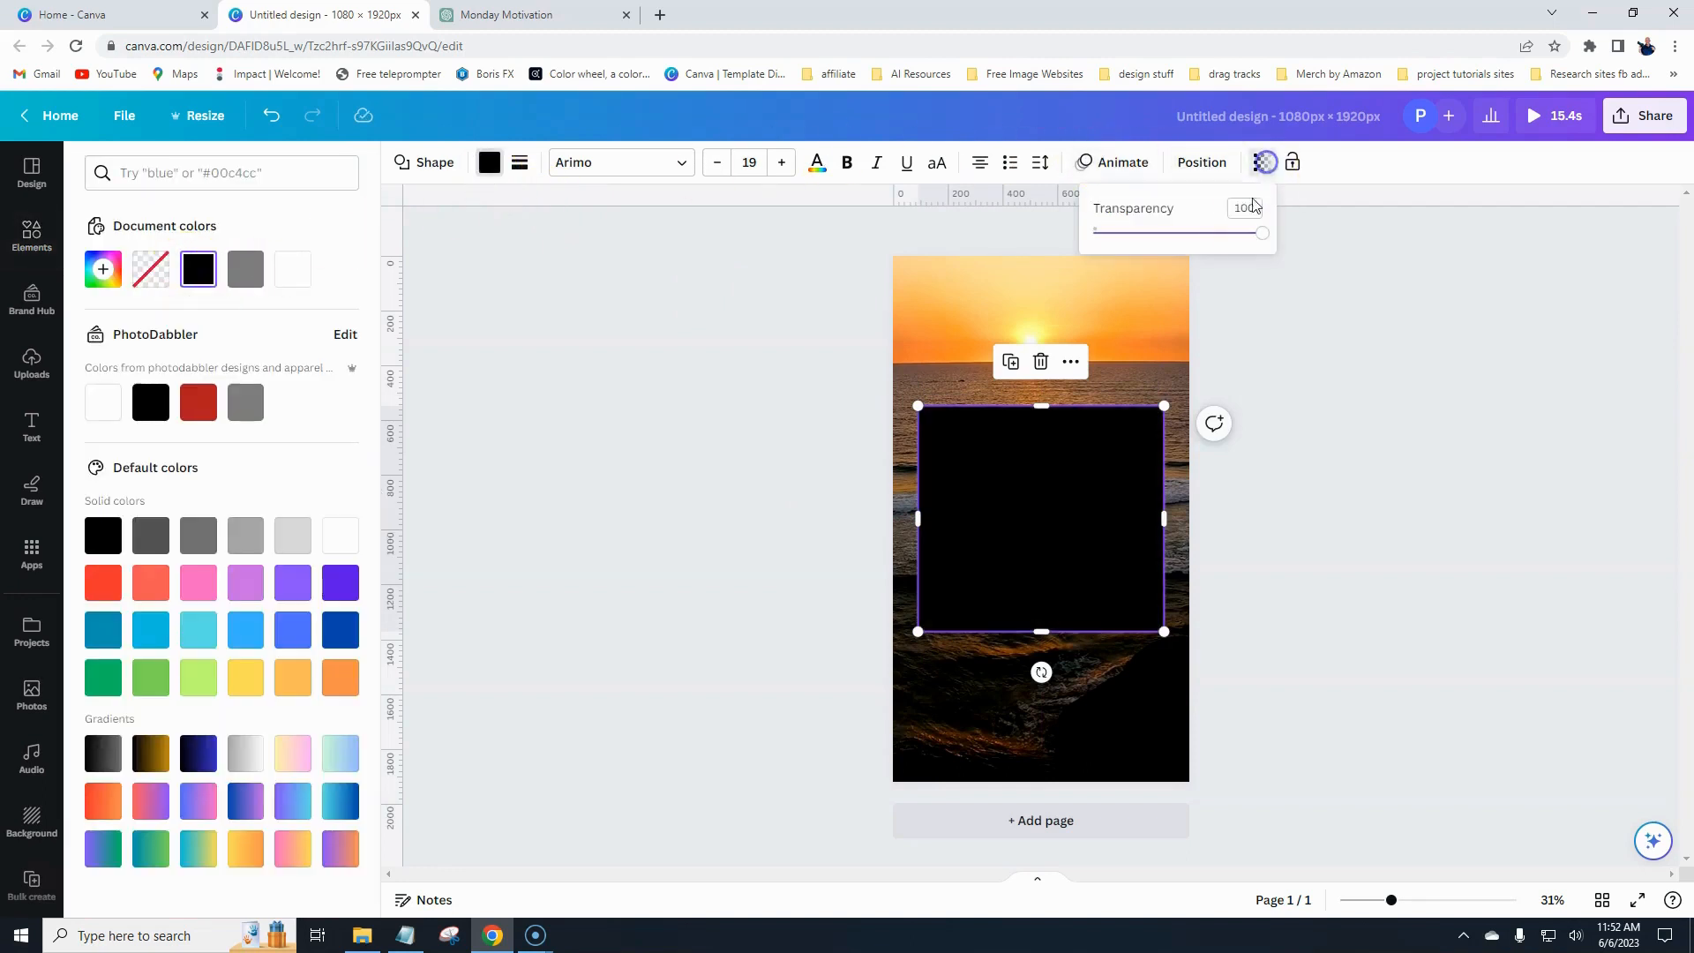
pyautogui.moveTo(1262, 234); pyautogui.dragTo(1148, 236)
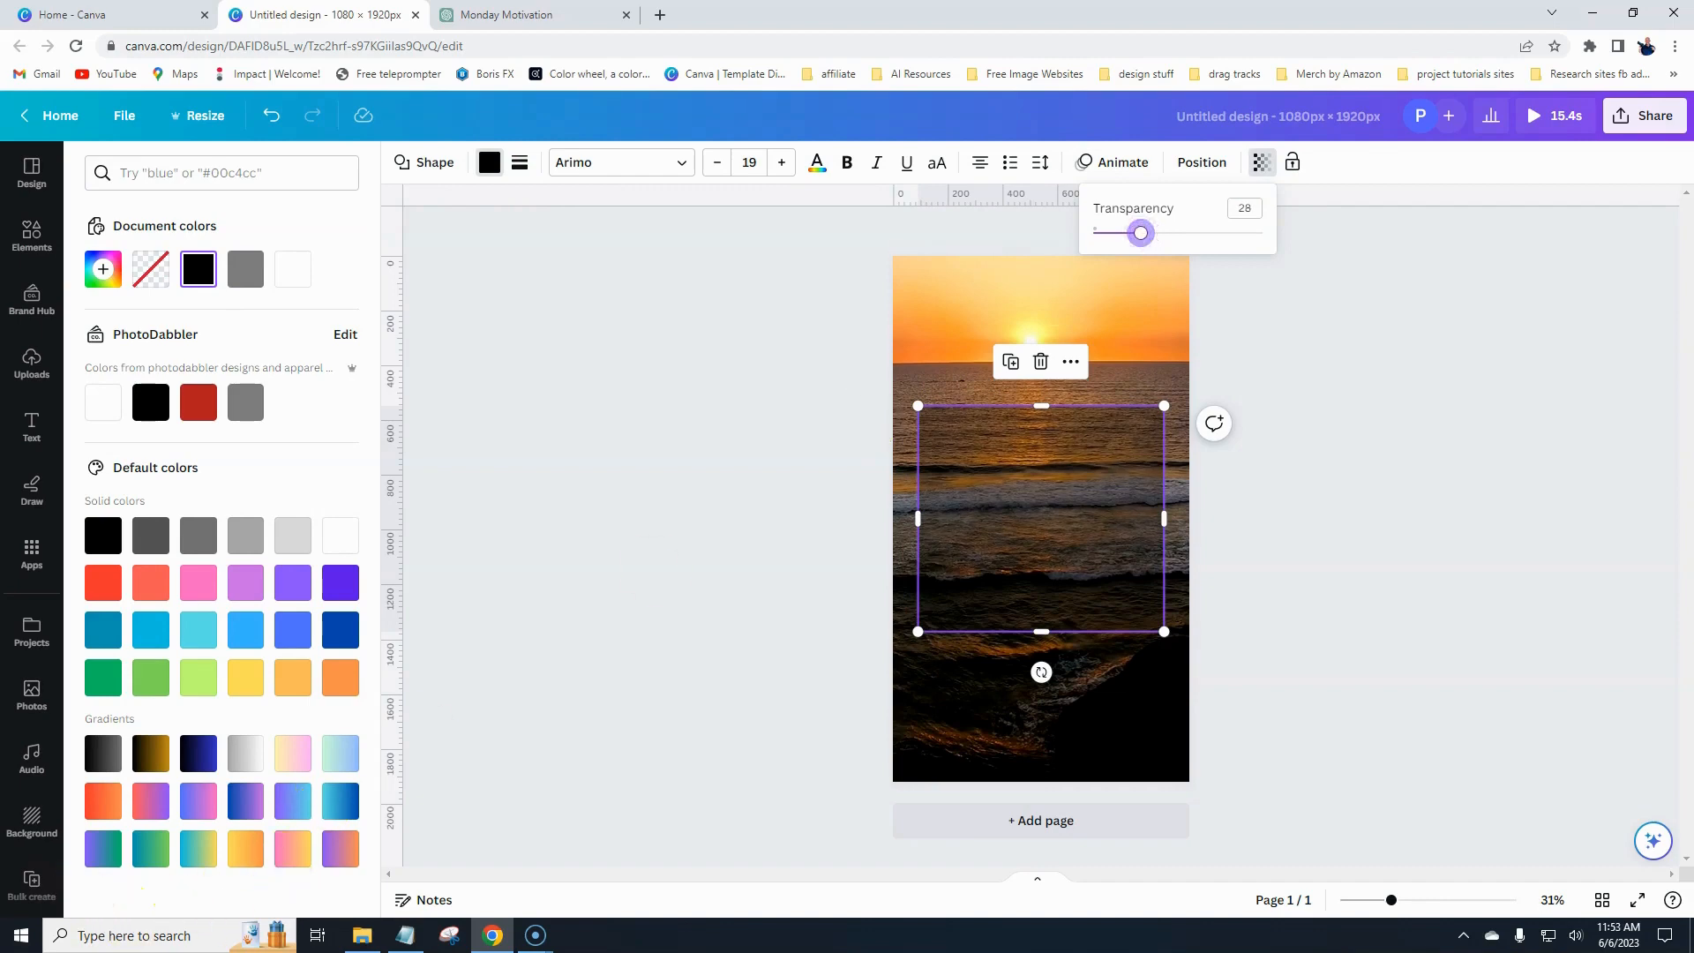
pyautogui.click(795, 526)
pyautogui.click(795, 527)
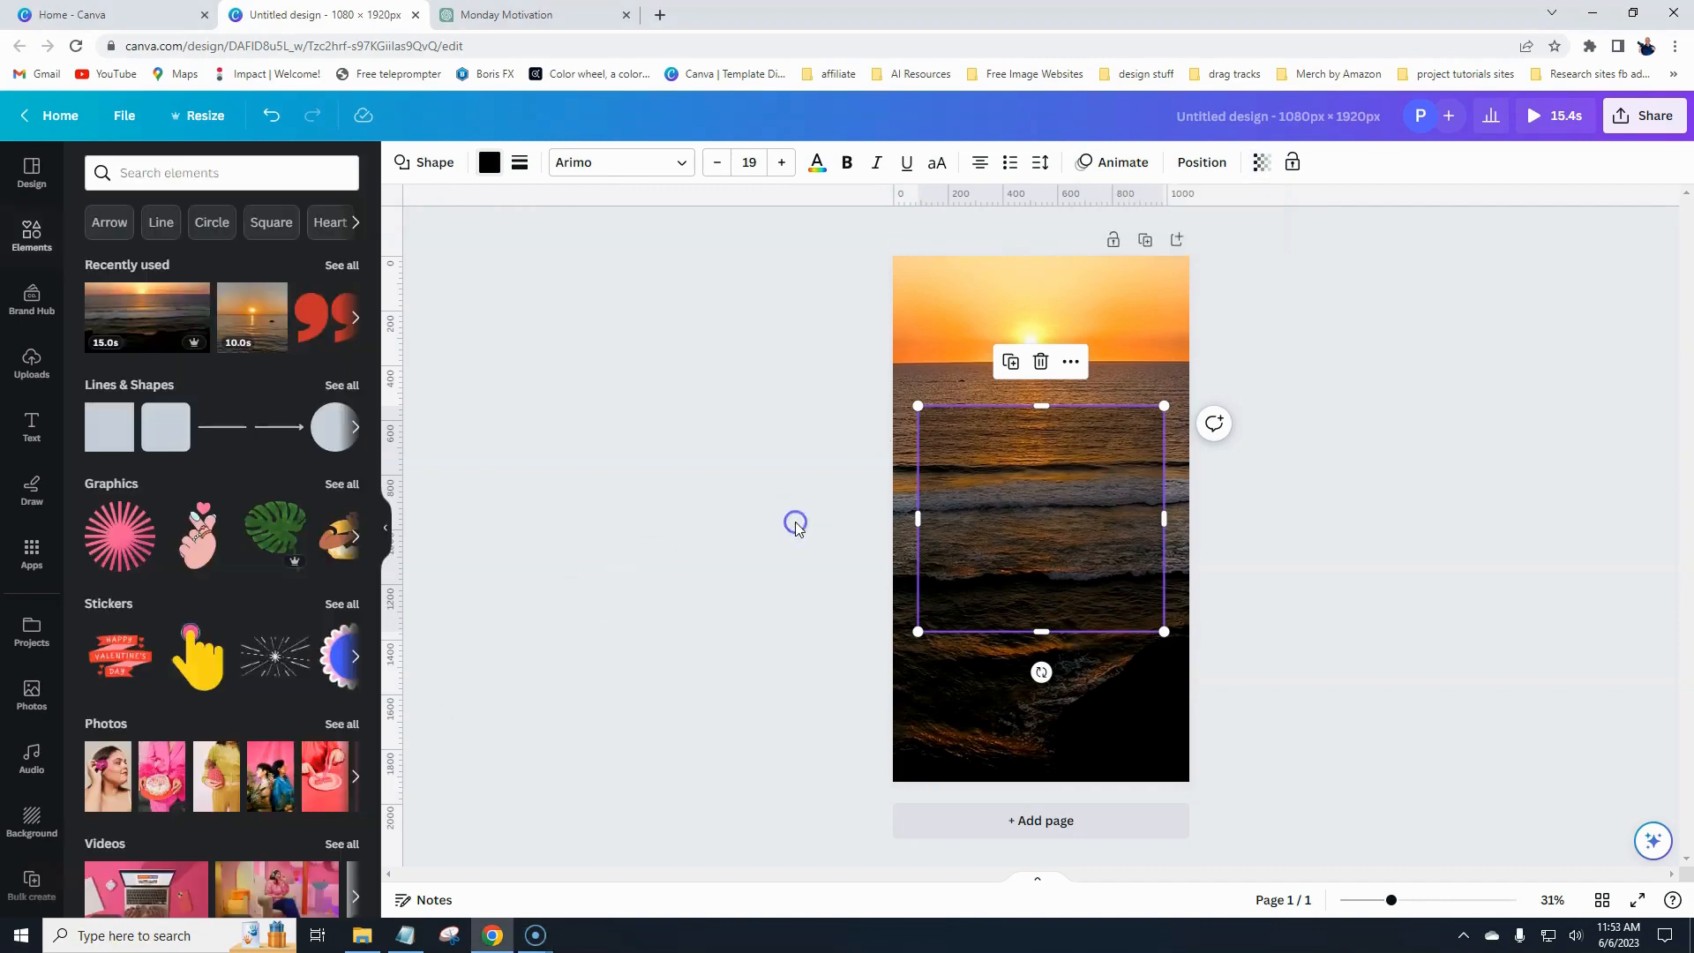
pyautogui.click(812, 508)
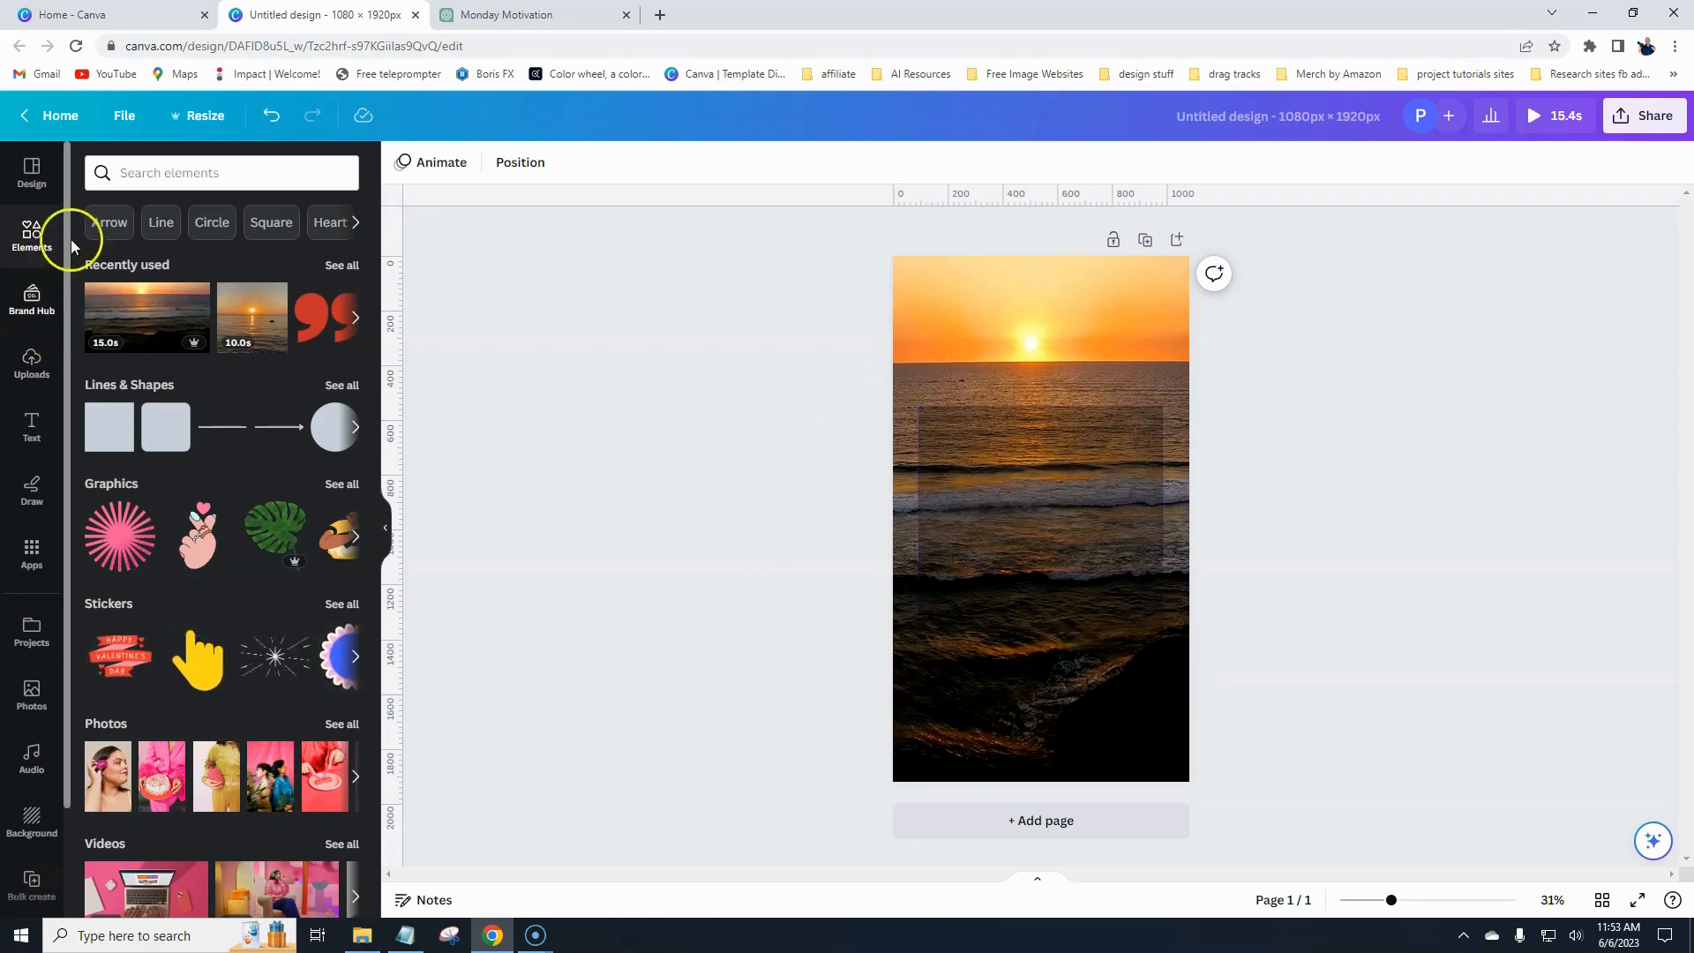
# - Search elements for quotation marks and place a blue quotation mark graphic centred above the rectangle
pyautogui.click(151, 174)
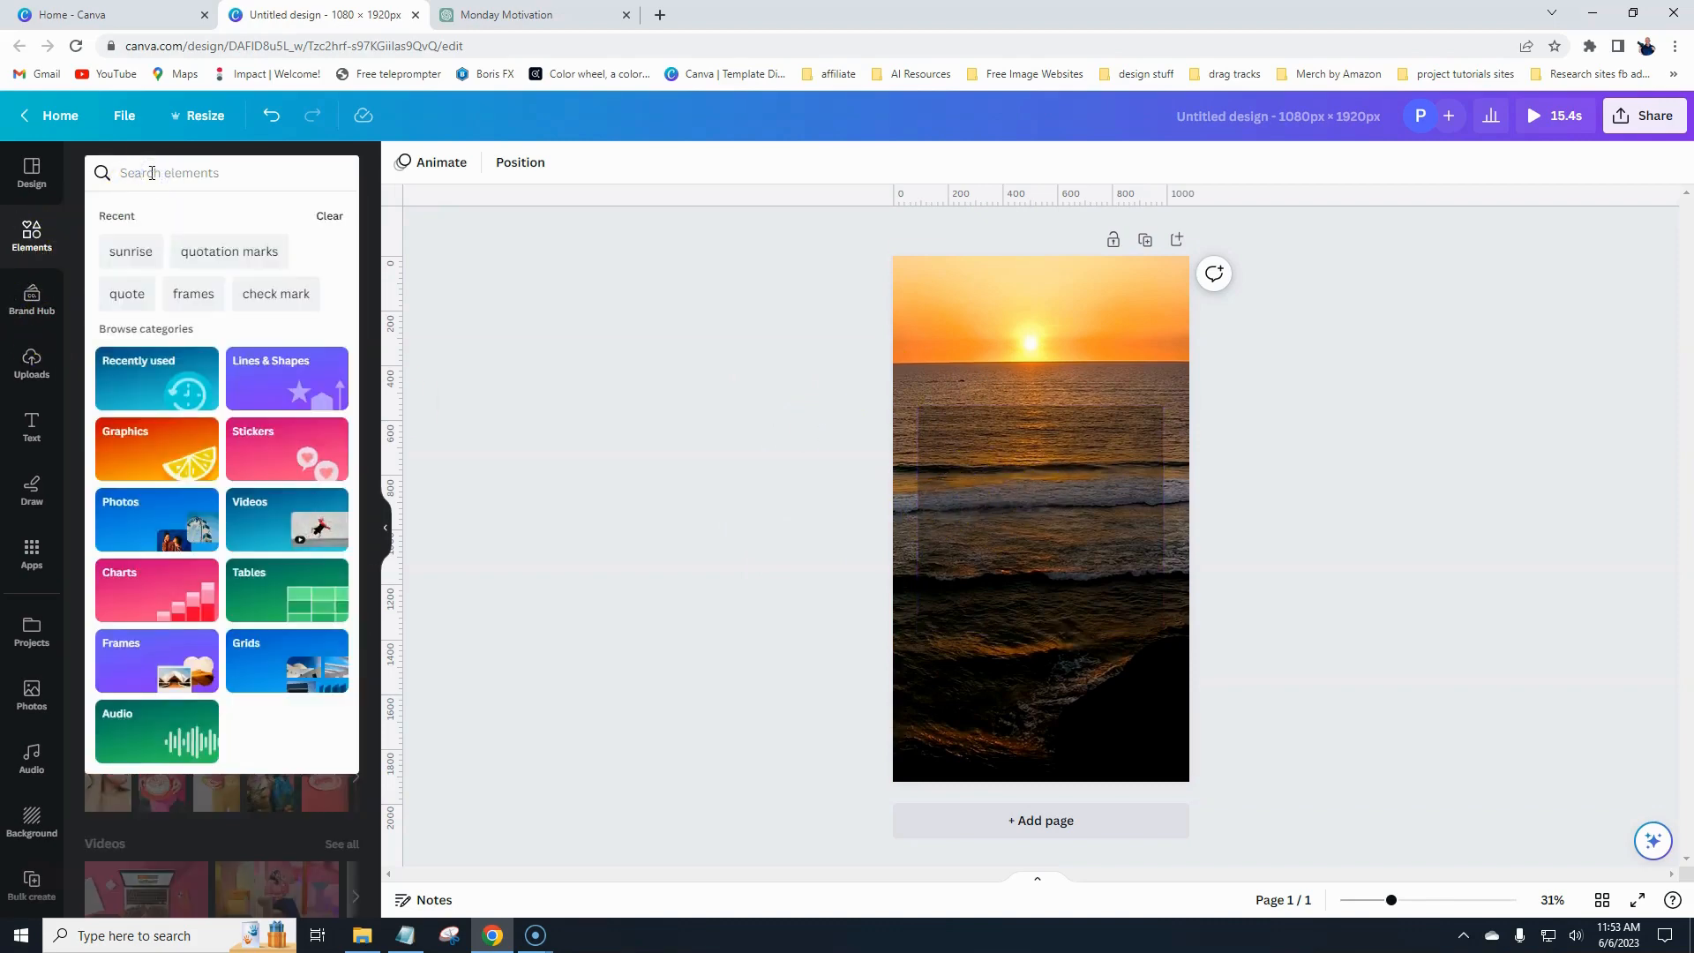
pyautogui.write('qu')
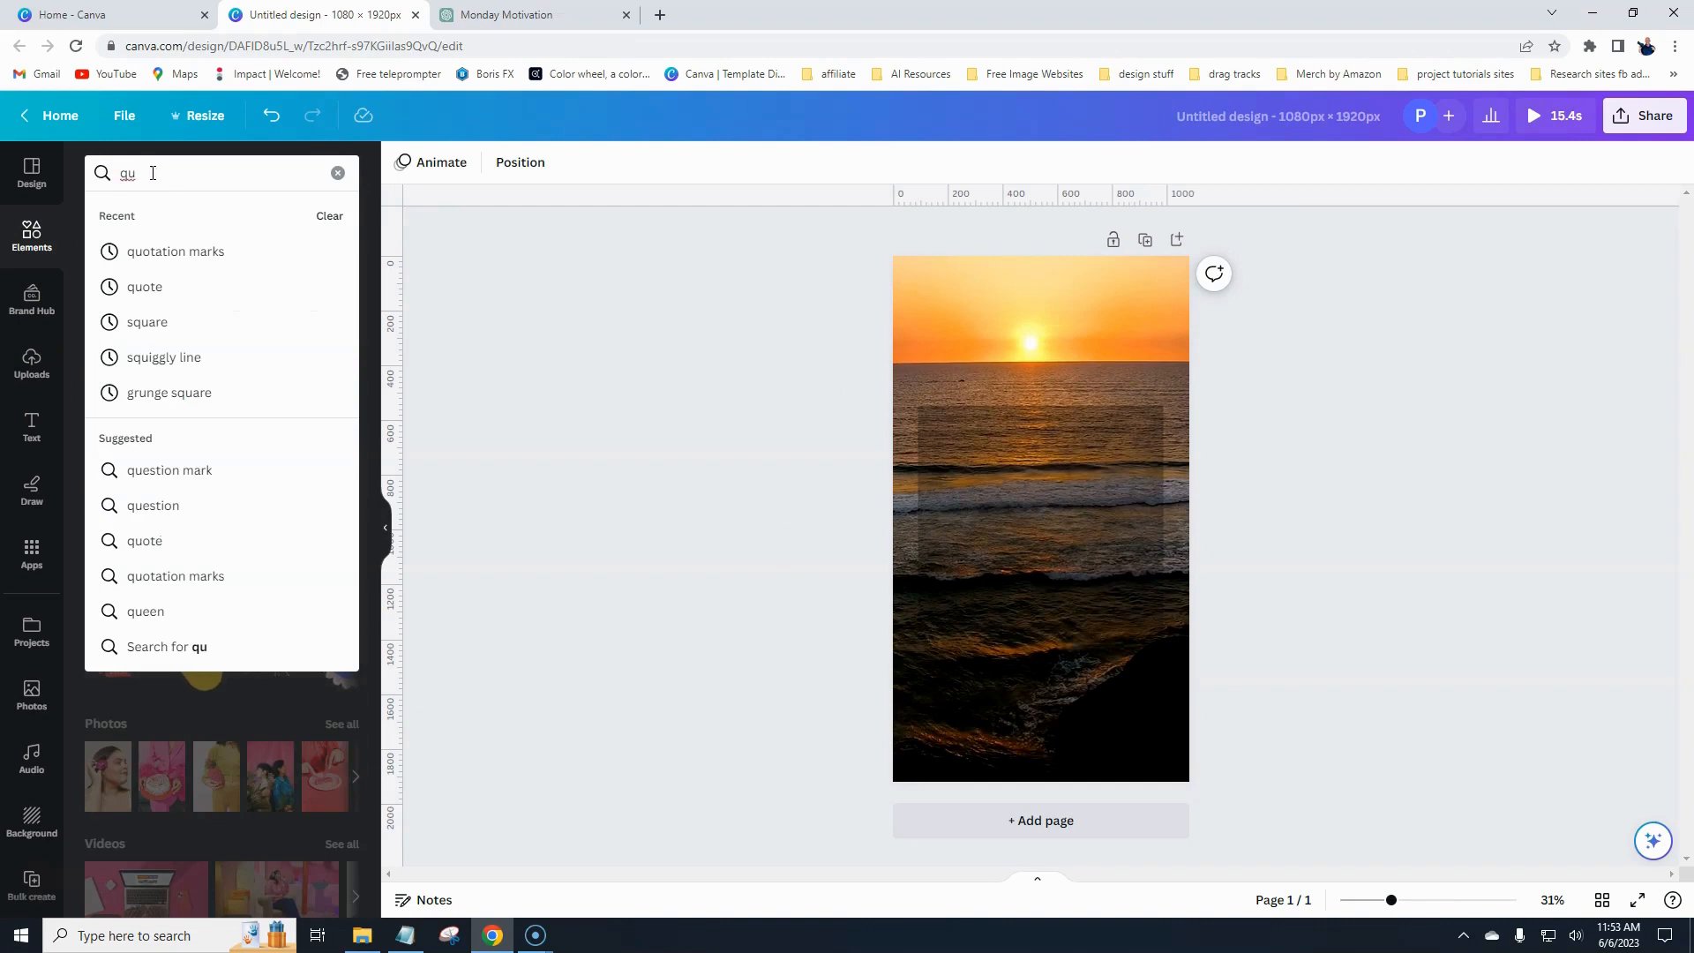
pyautogui.click(131, 250)
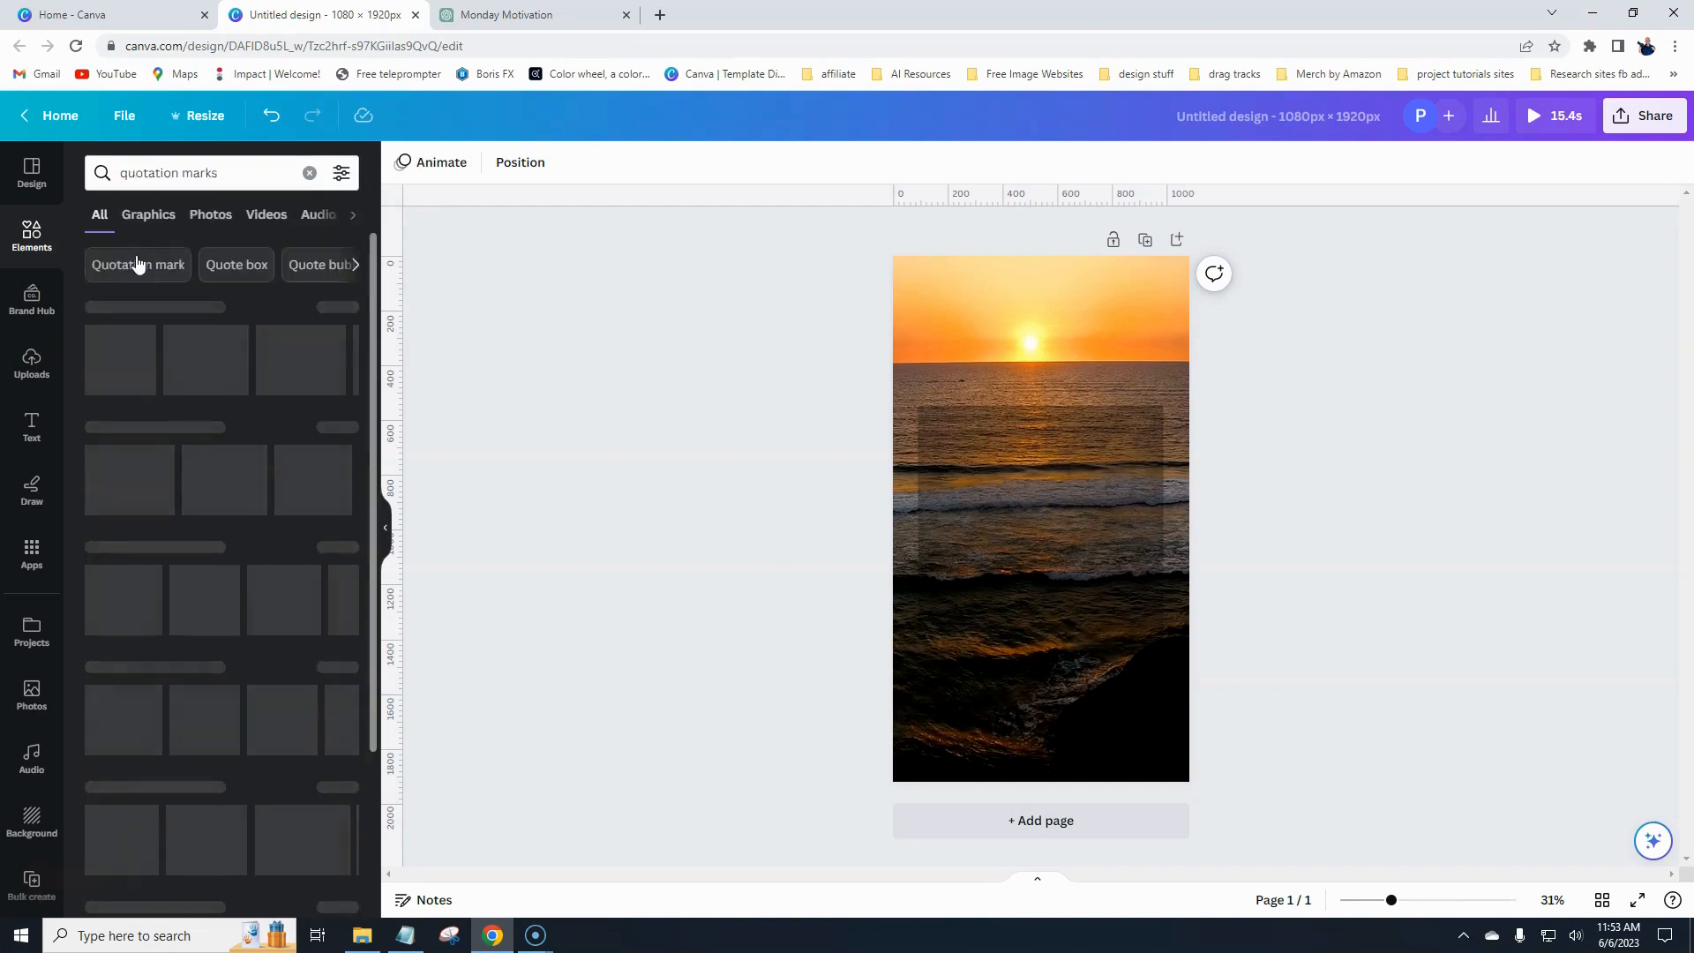
pyautogui.moveTo(131, 349); pyautogui.dragTo(1033, 543)
pyautogui.moveTo(1021, 601); pyautogui.dragTo(1068, 428)
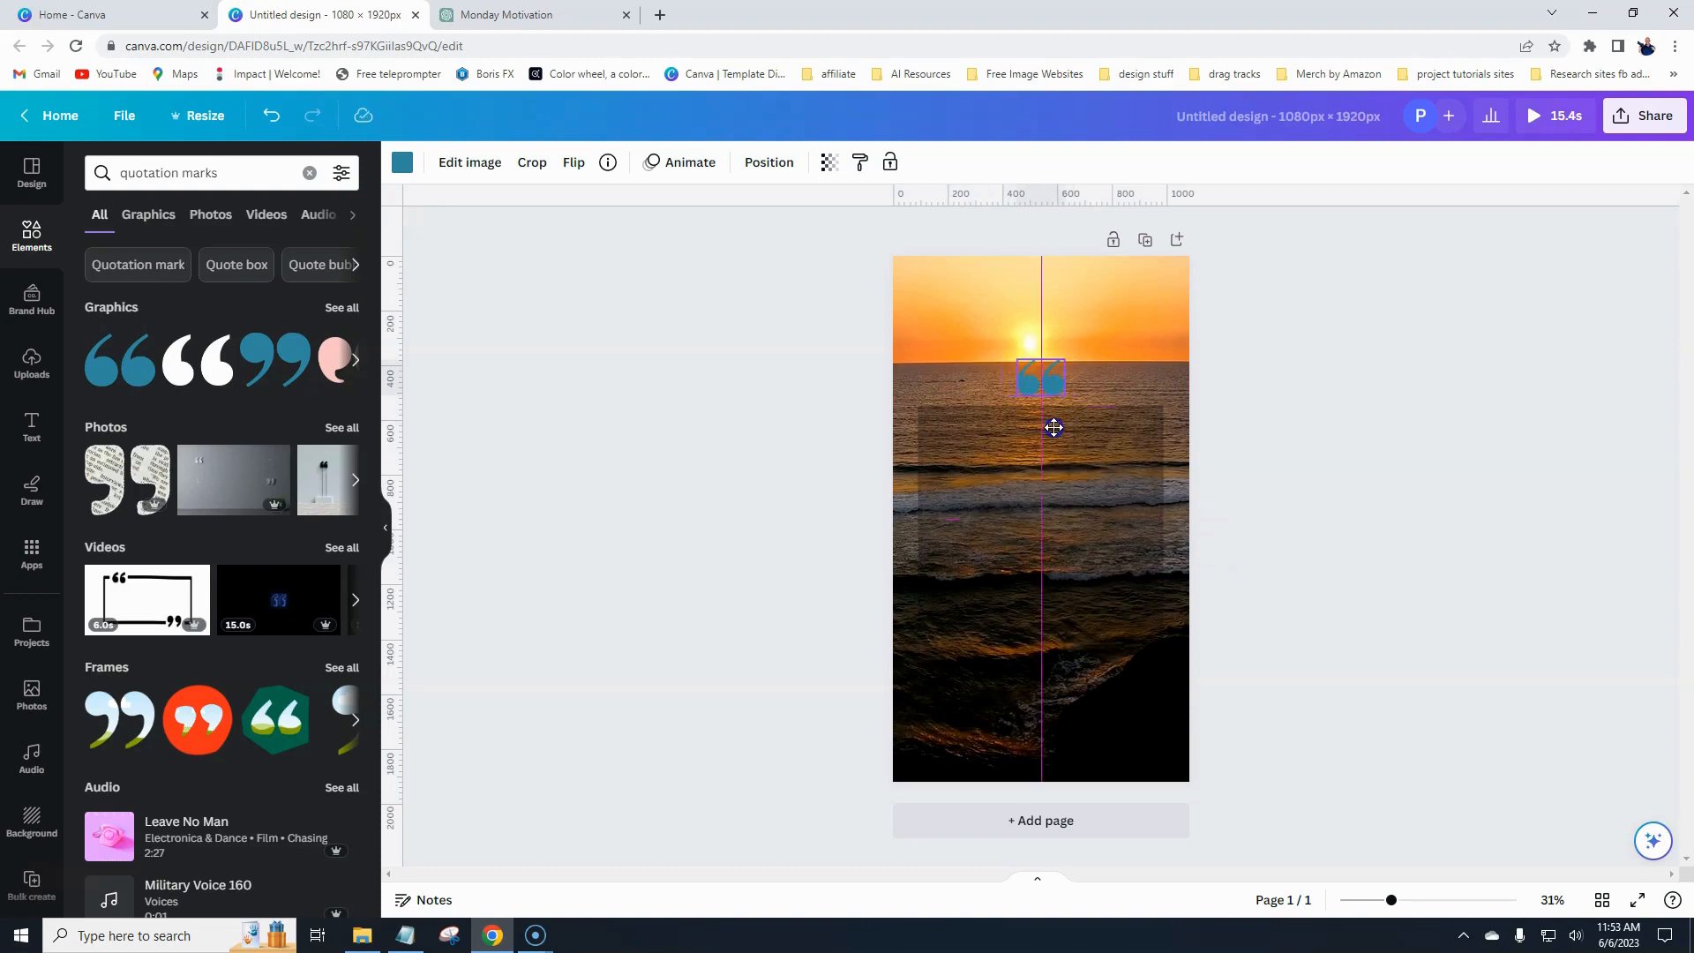
pyautogui.moveTo(1054, 428); pyautogui.dragTo(1053, 428)
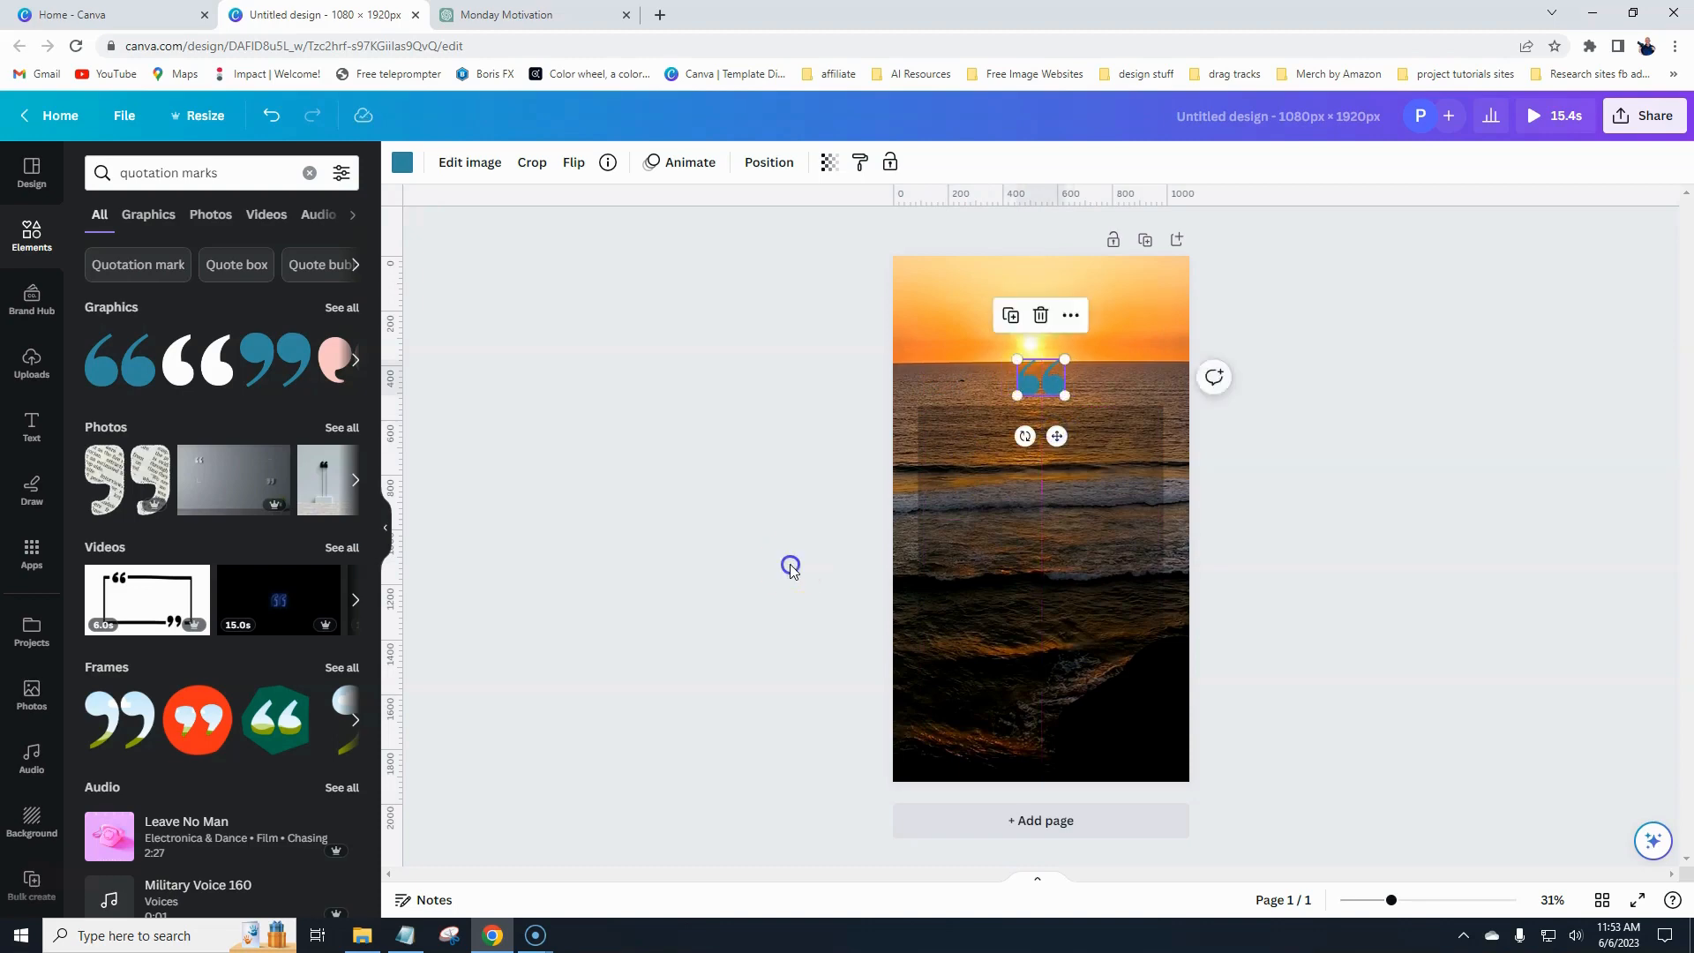
pyautogui.click(791, 564)
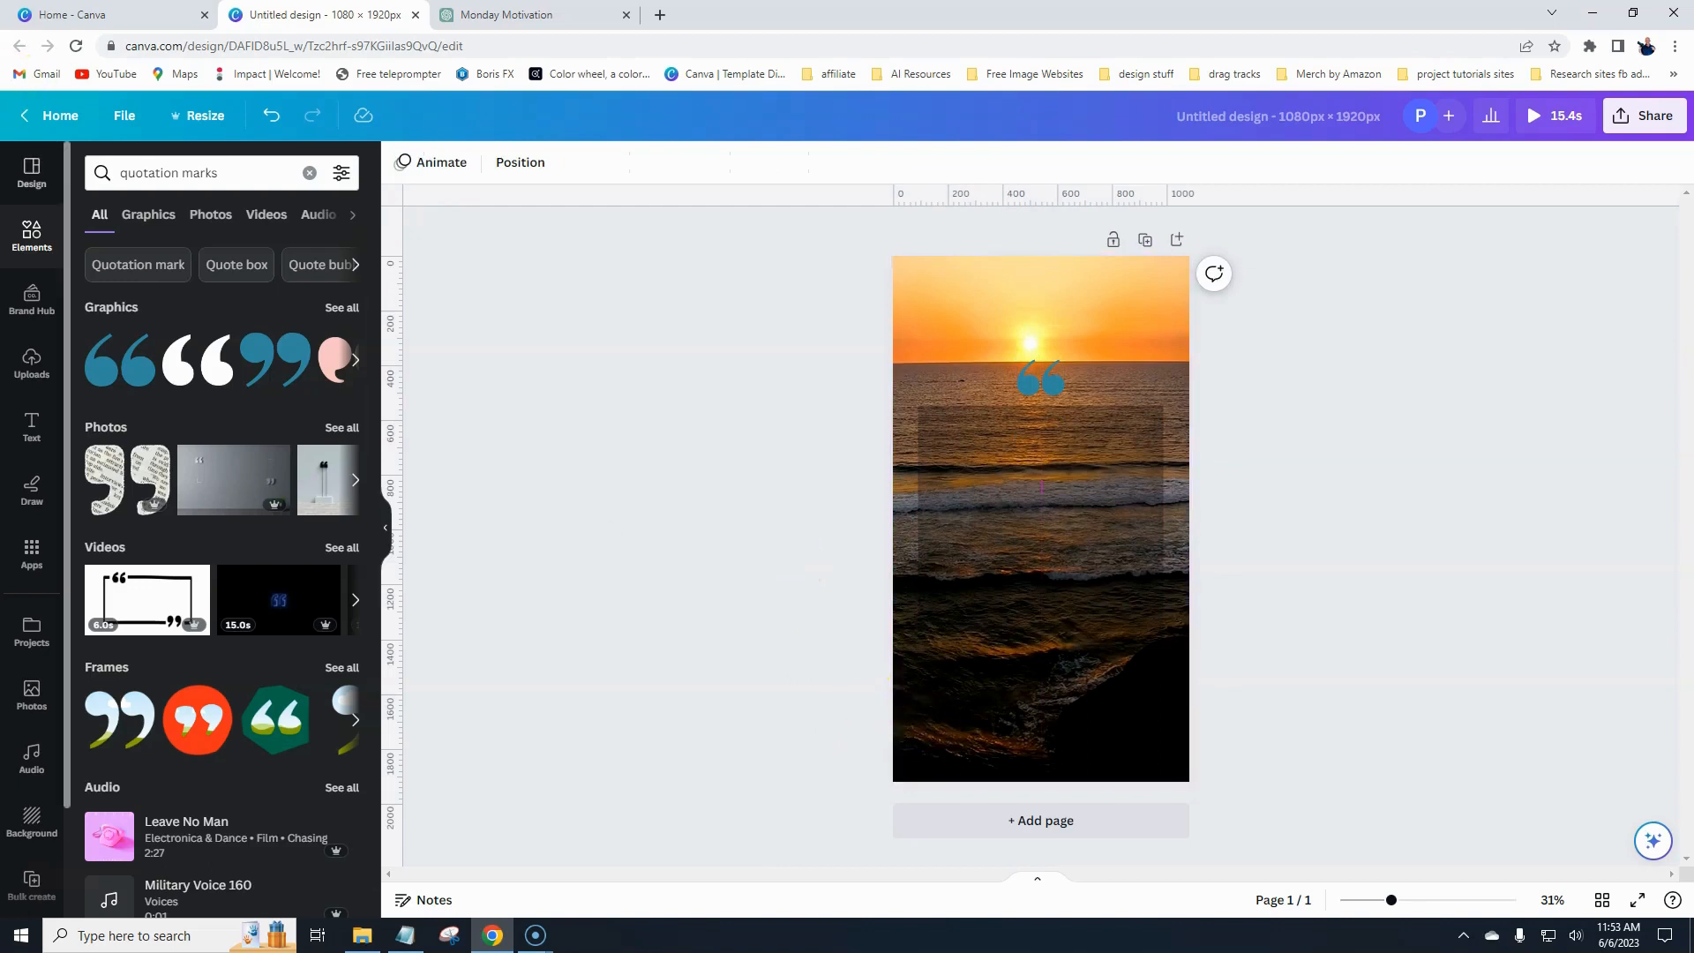
# - Add a heading reading "Monday Motivations", move it to the top of the page and stretch it wider
pyautogui.click(33, 425)
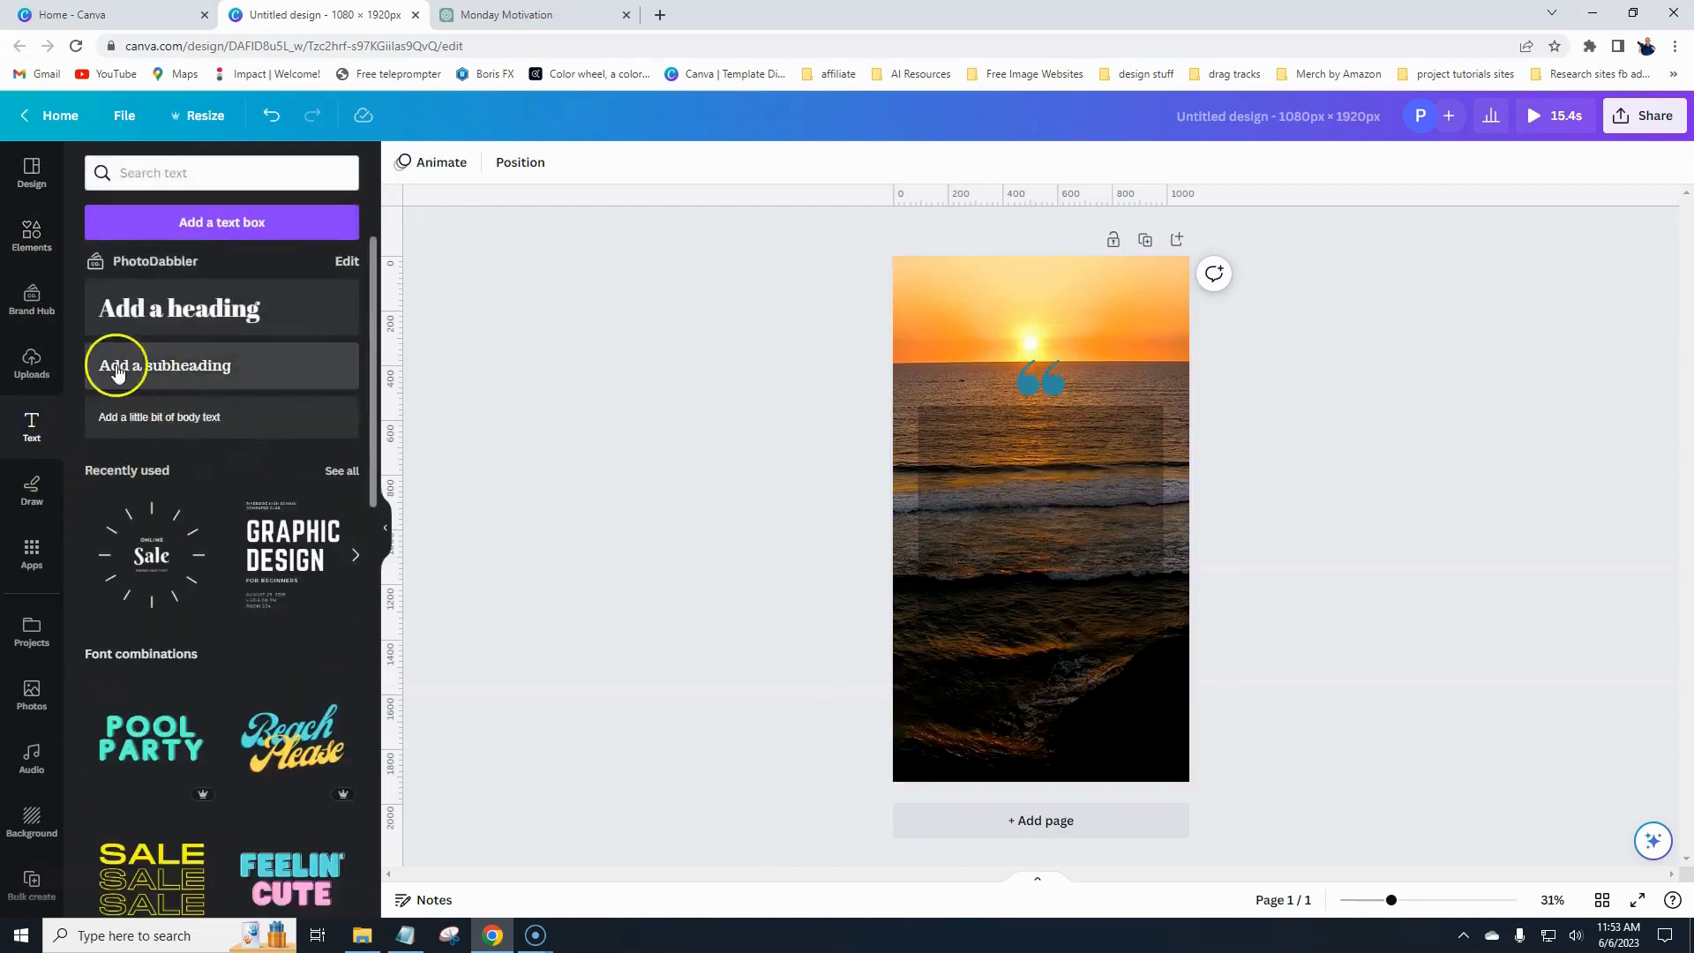
pyautogui.click(253, 331)
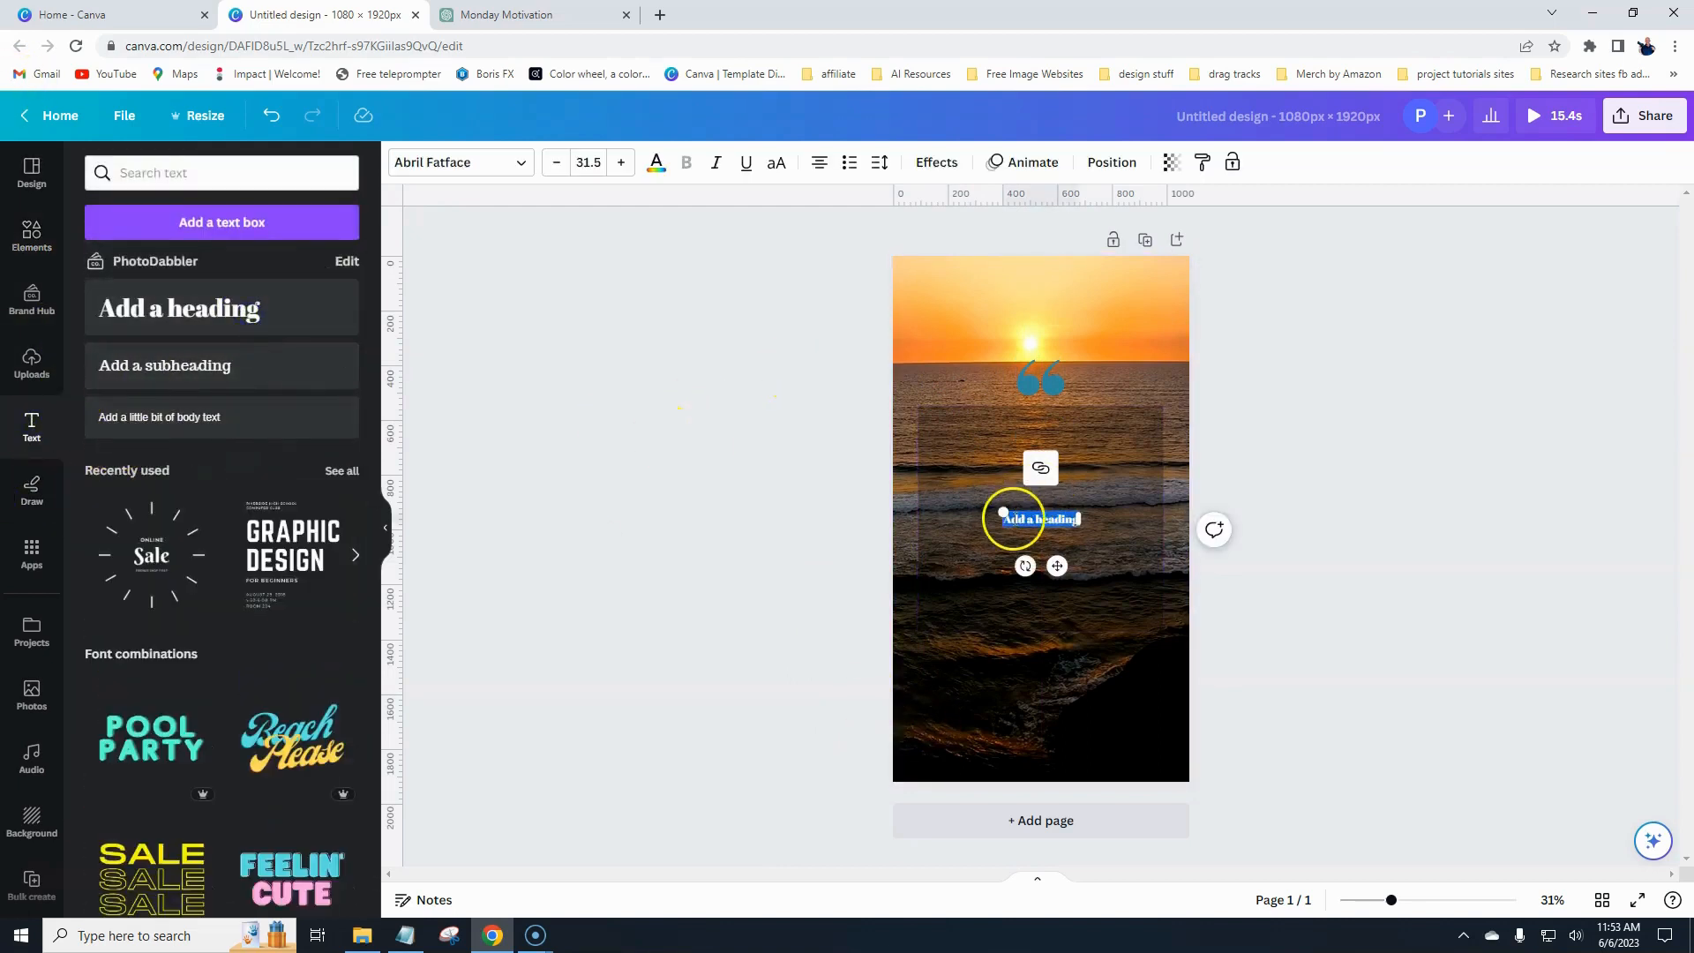
pyautogui.write('Monday Mo')
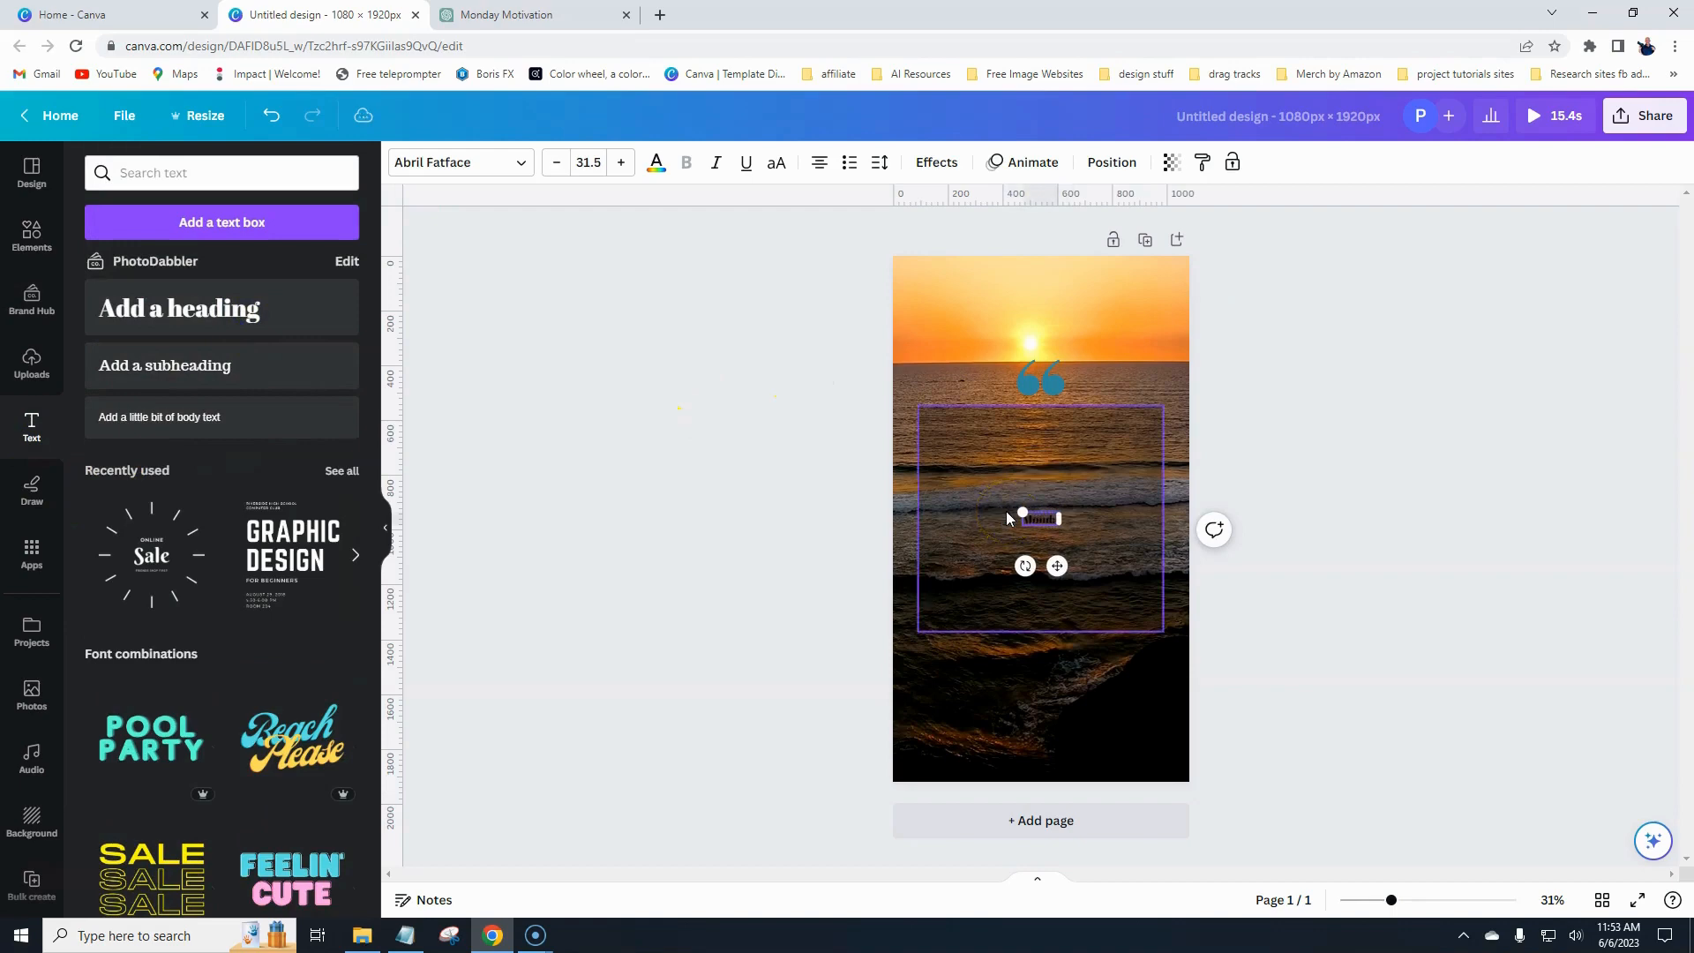
pyautogui.write('tivation')
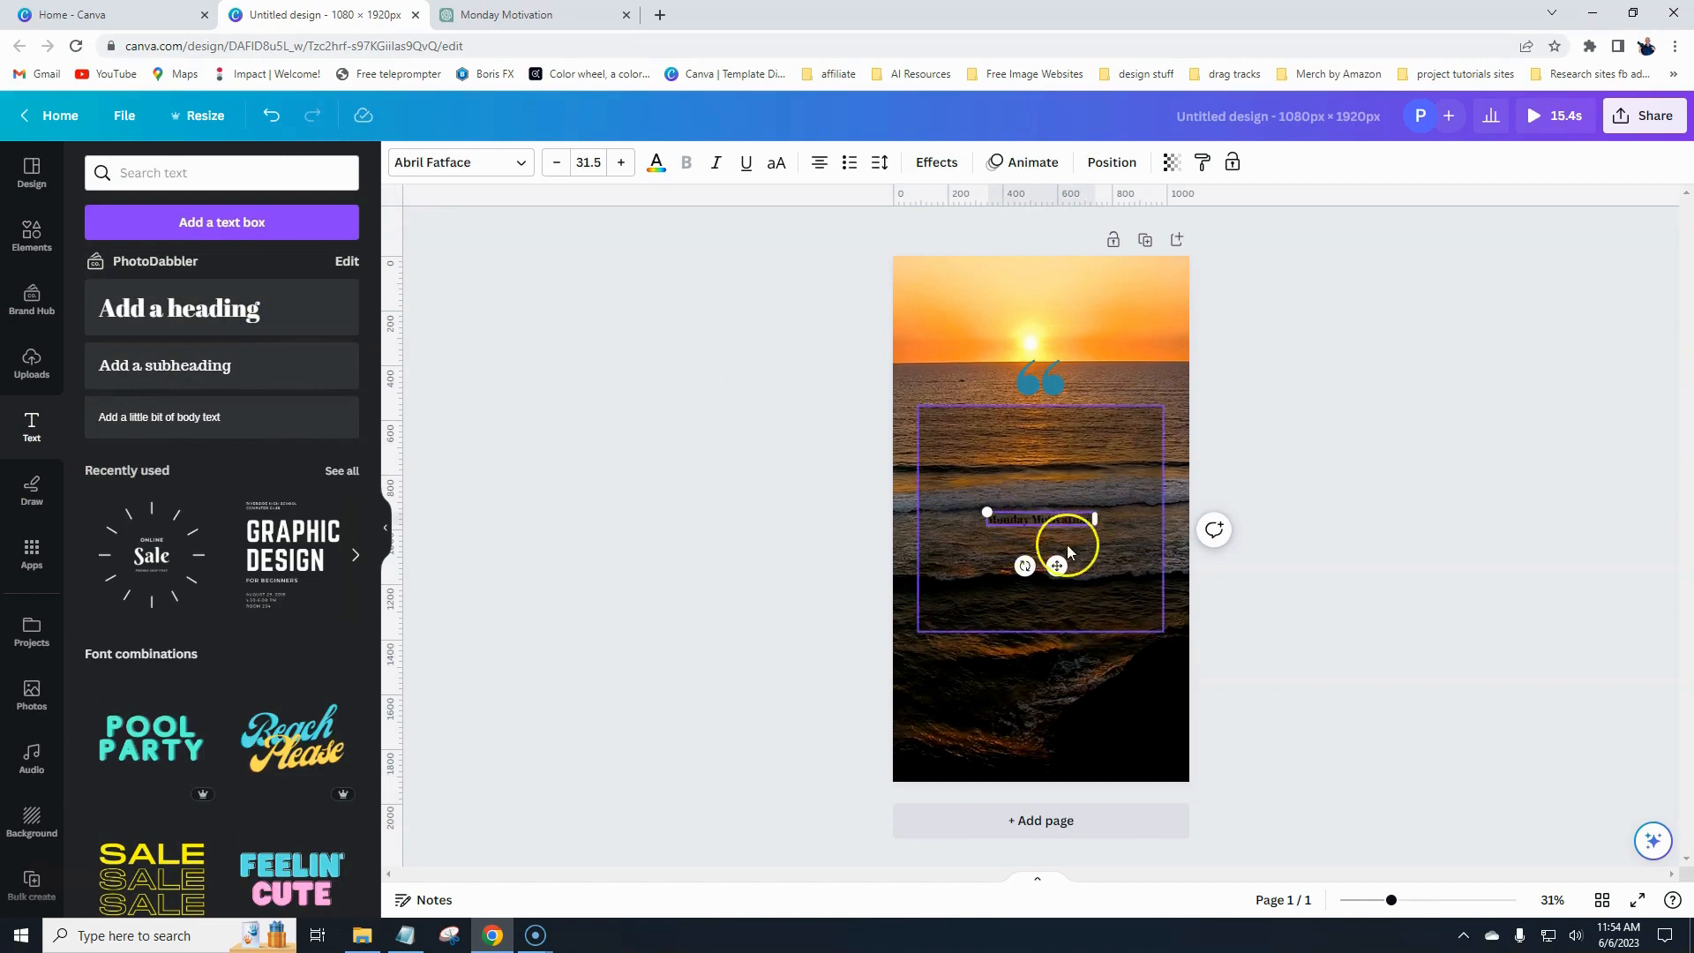
pyautogui.moveTo(1057, 566); pyautogui.dragTo(1057, 354)
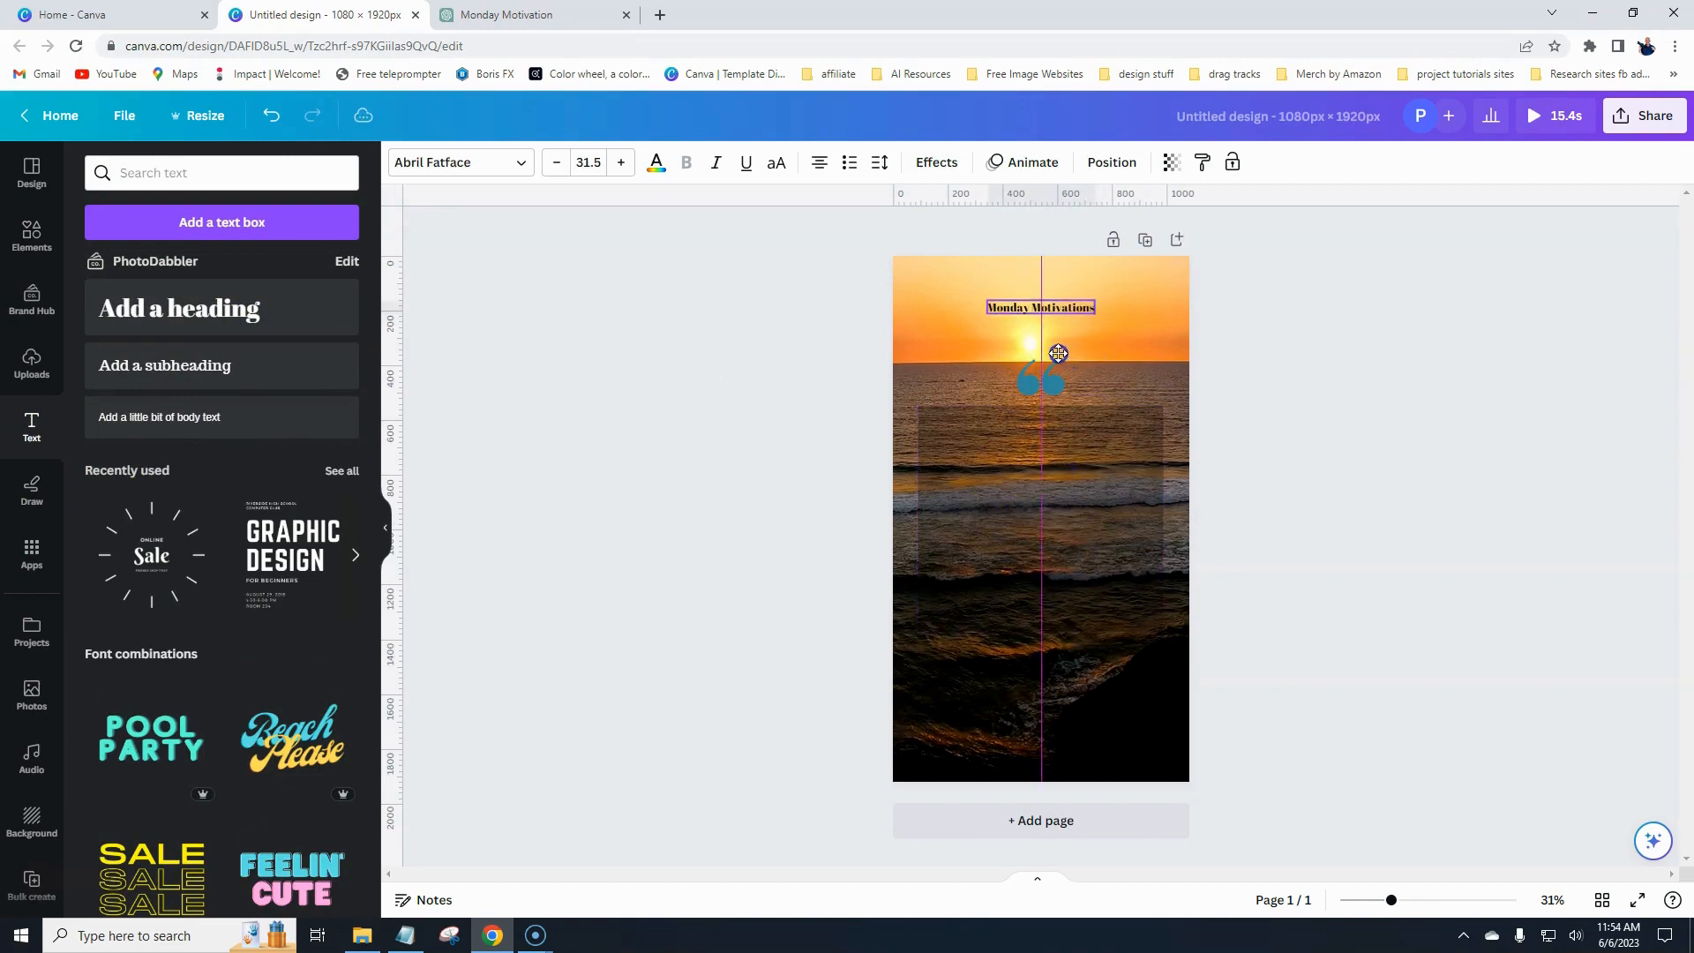
pyautogui.moveTo(989, 303); pyautogui.dragTo(922, 292)
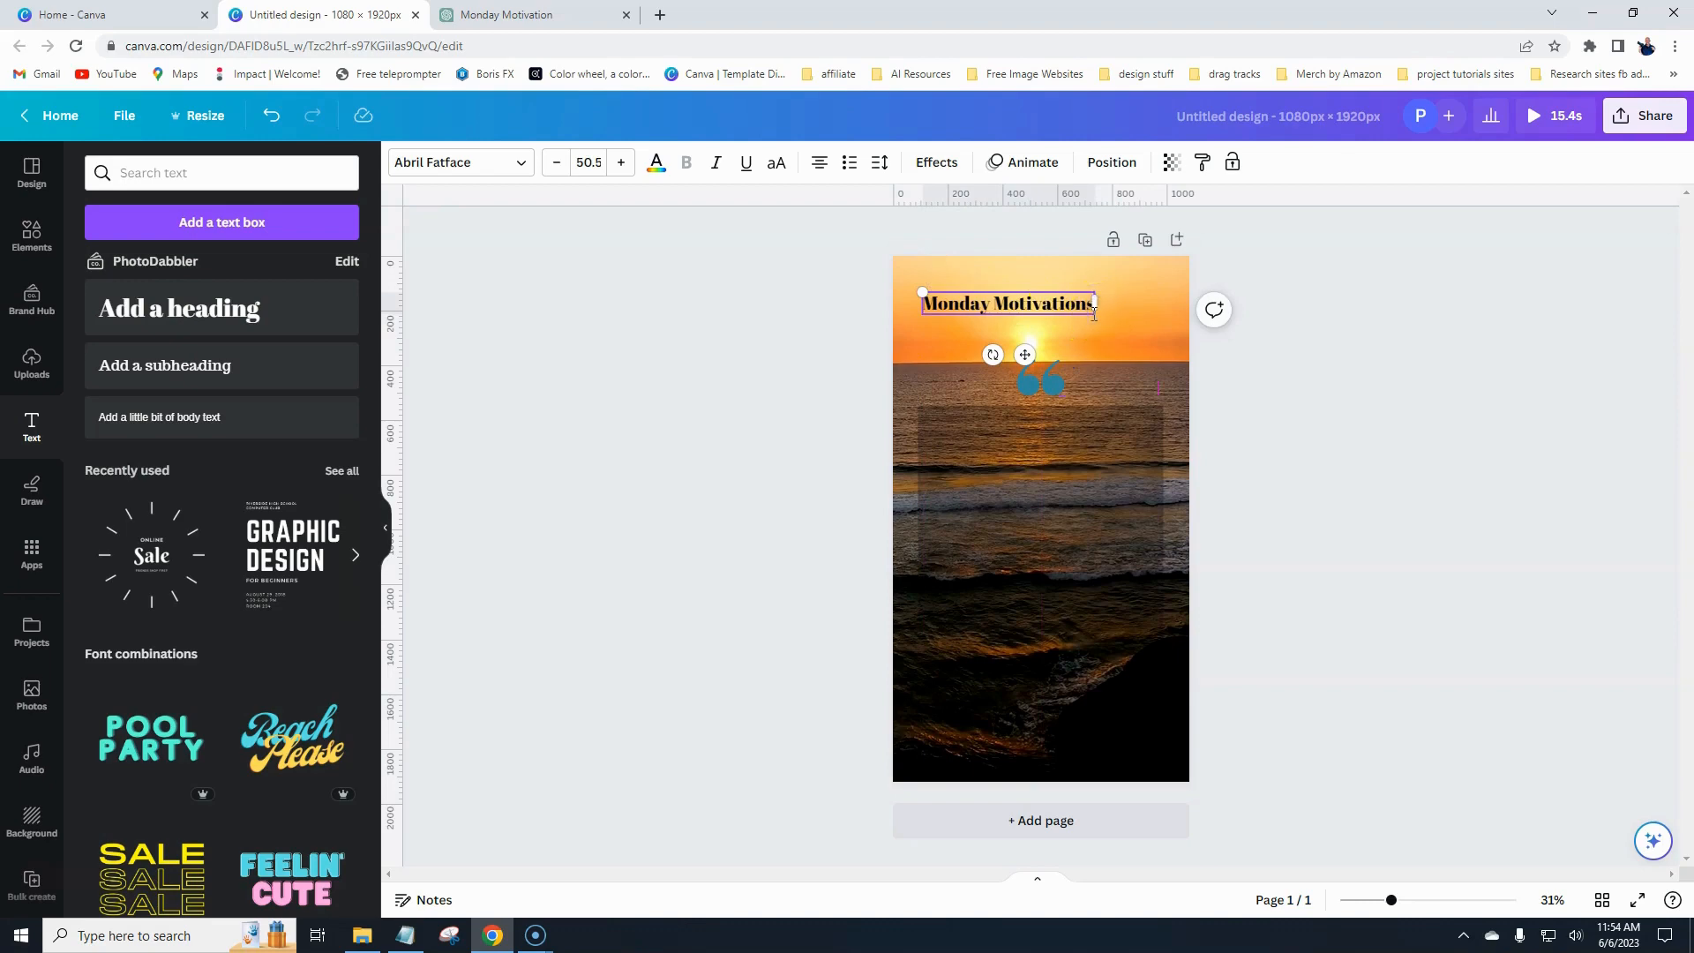
pyautogui.moveTo(1094, 308); pyautogui.dragTo(1164, 327)
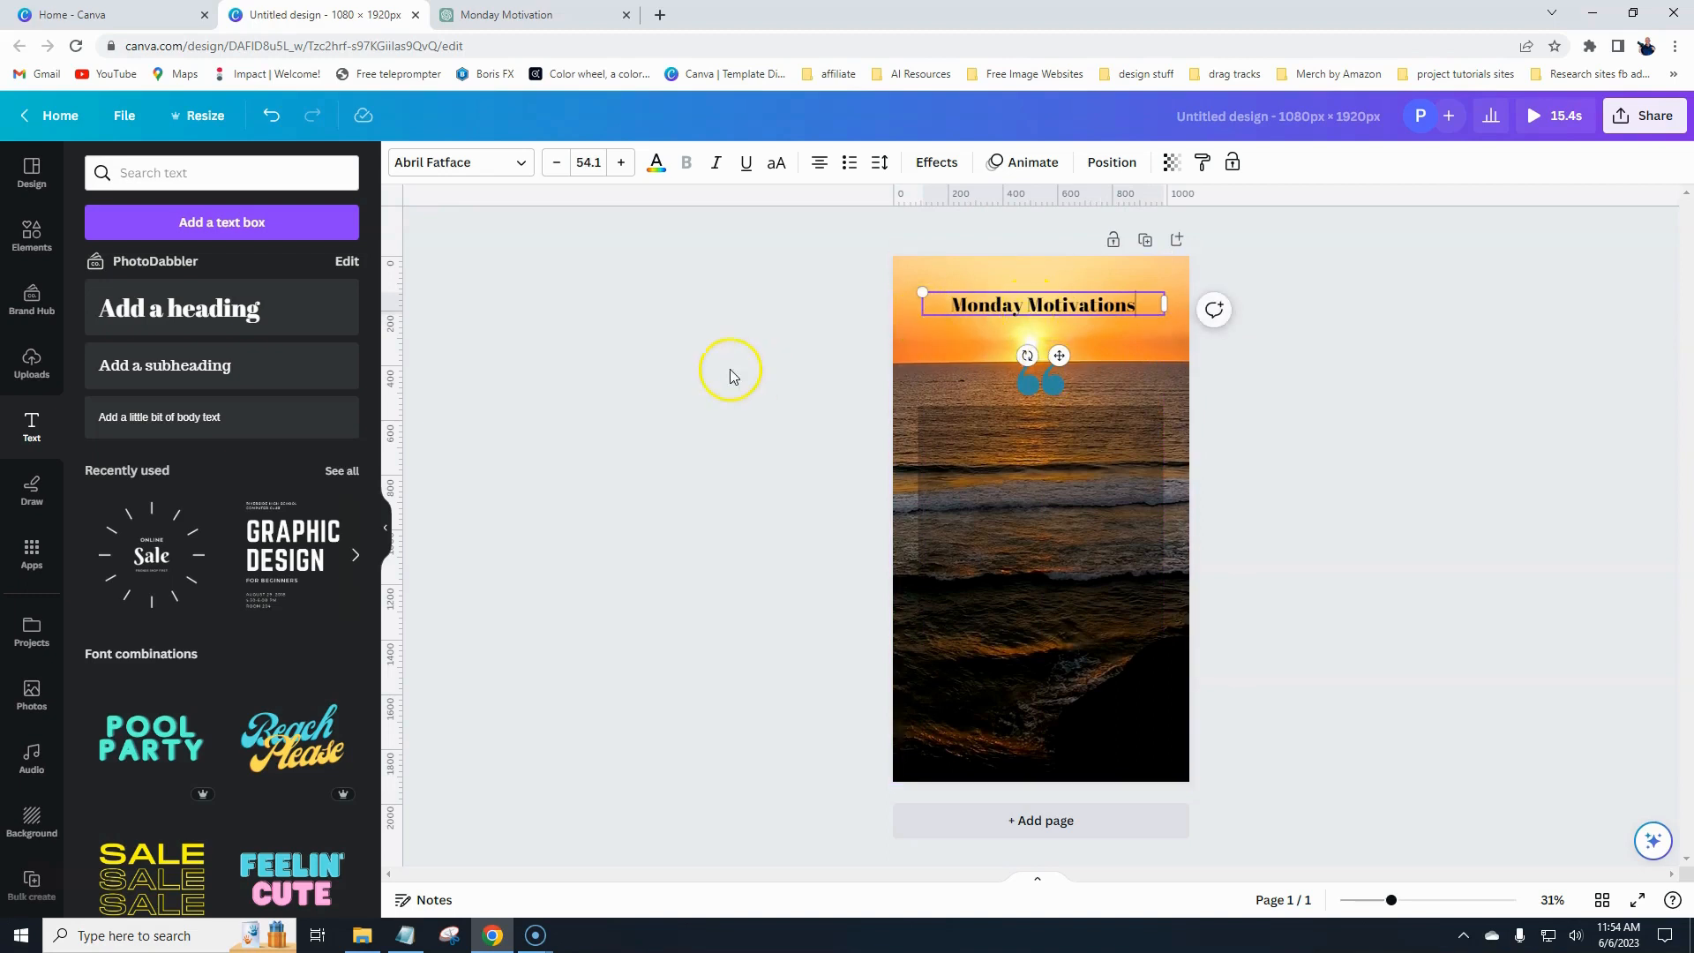
# - Set the heading's font to Buffalo and increase its font size to 112
pyautogui.click(514, 163)
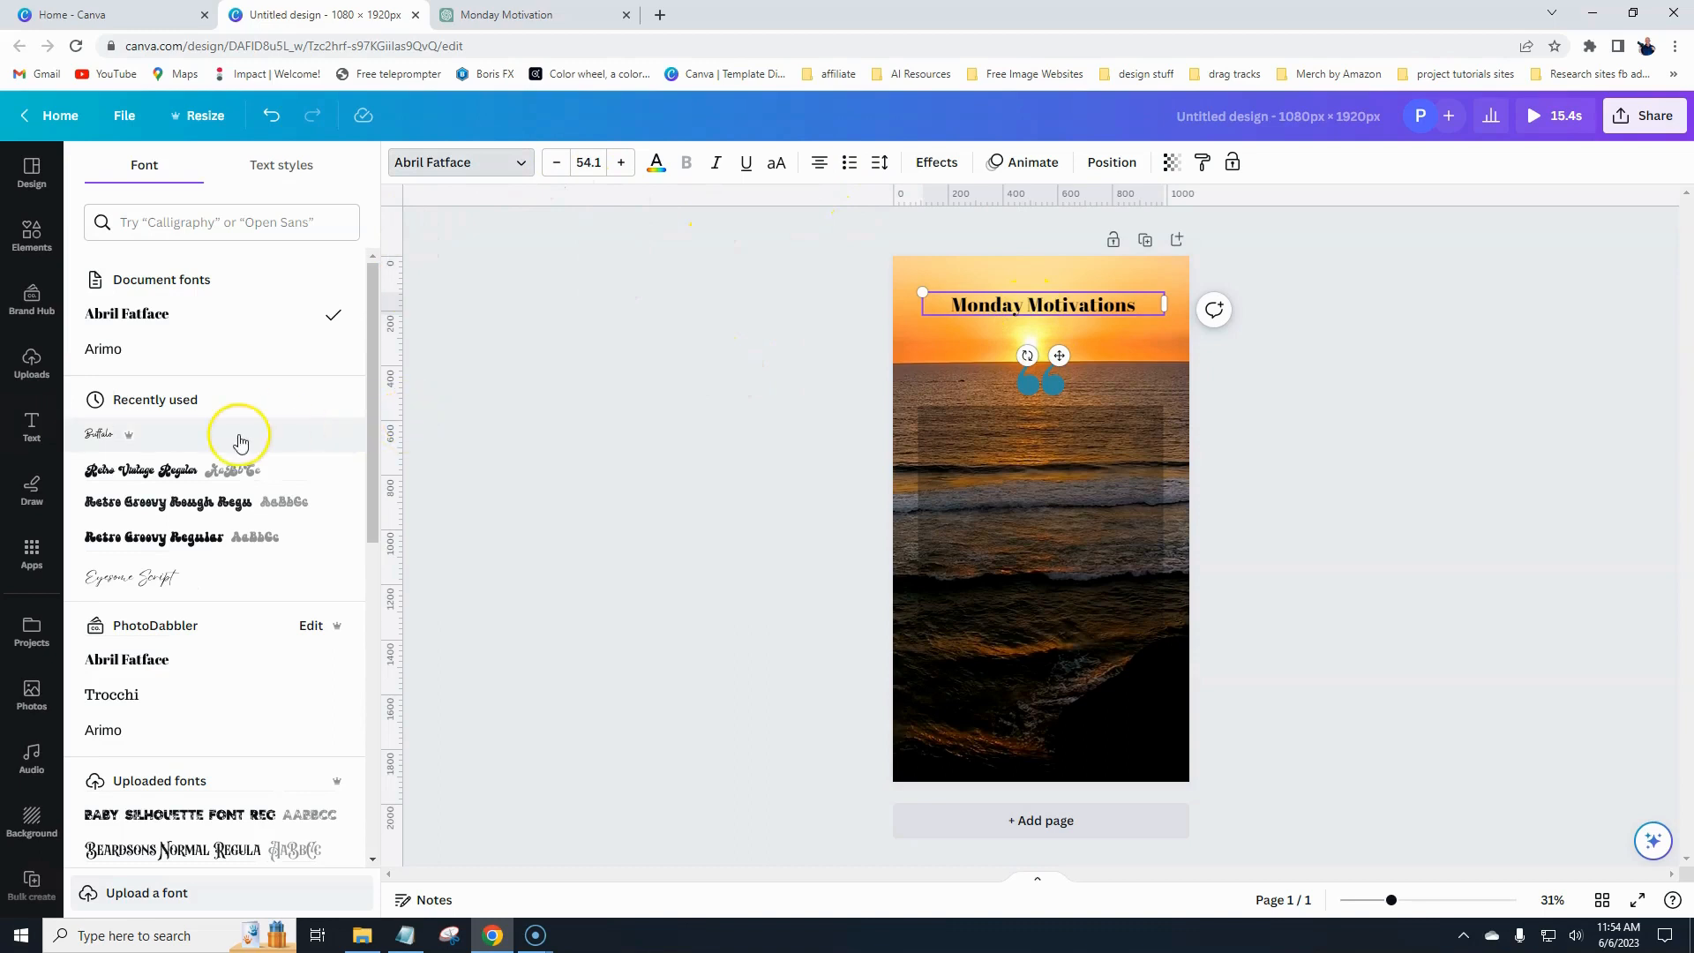
pyautogui.click(125, 437)
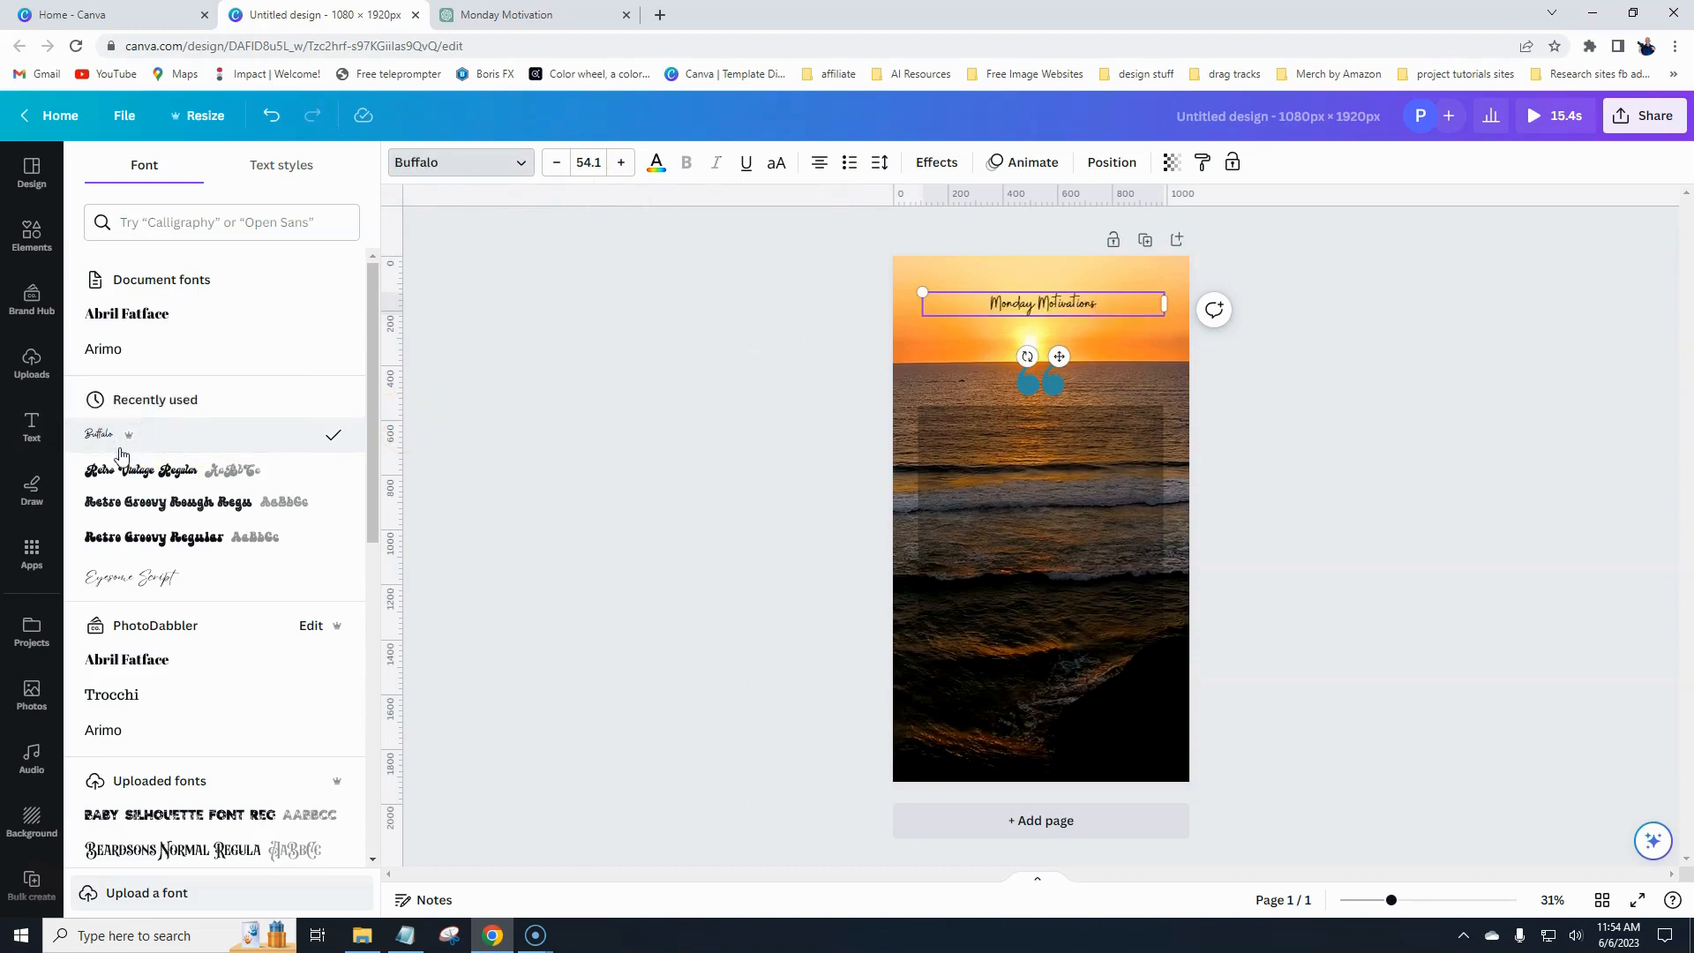
pyautogui.click(622, 164)
pyautogui.click(622, 164)
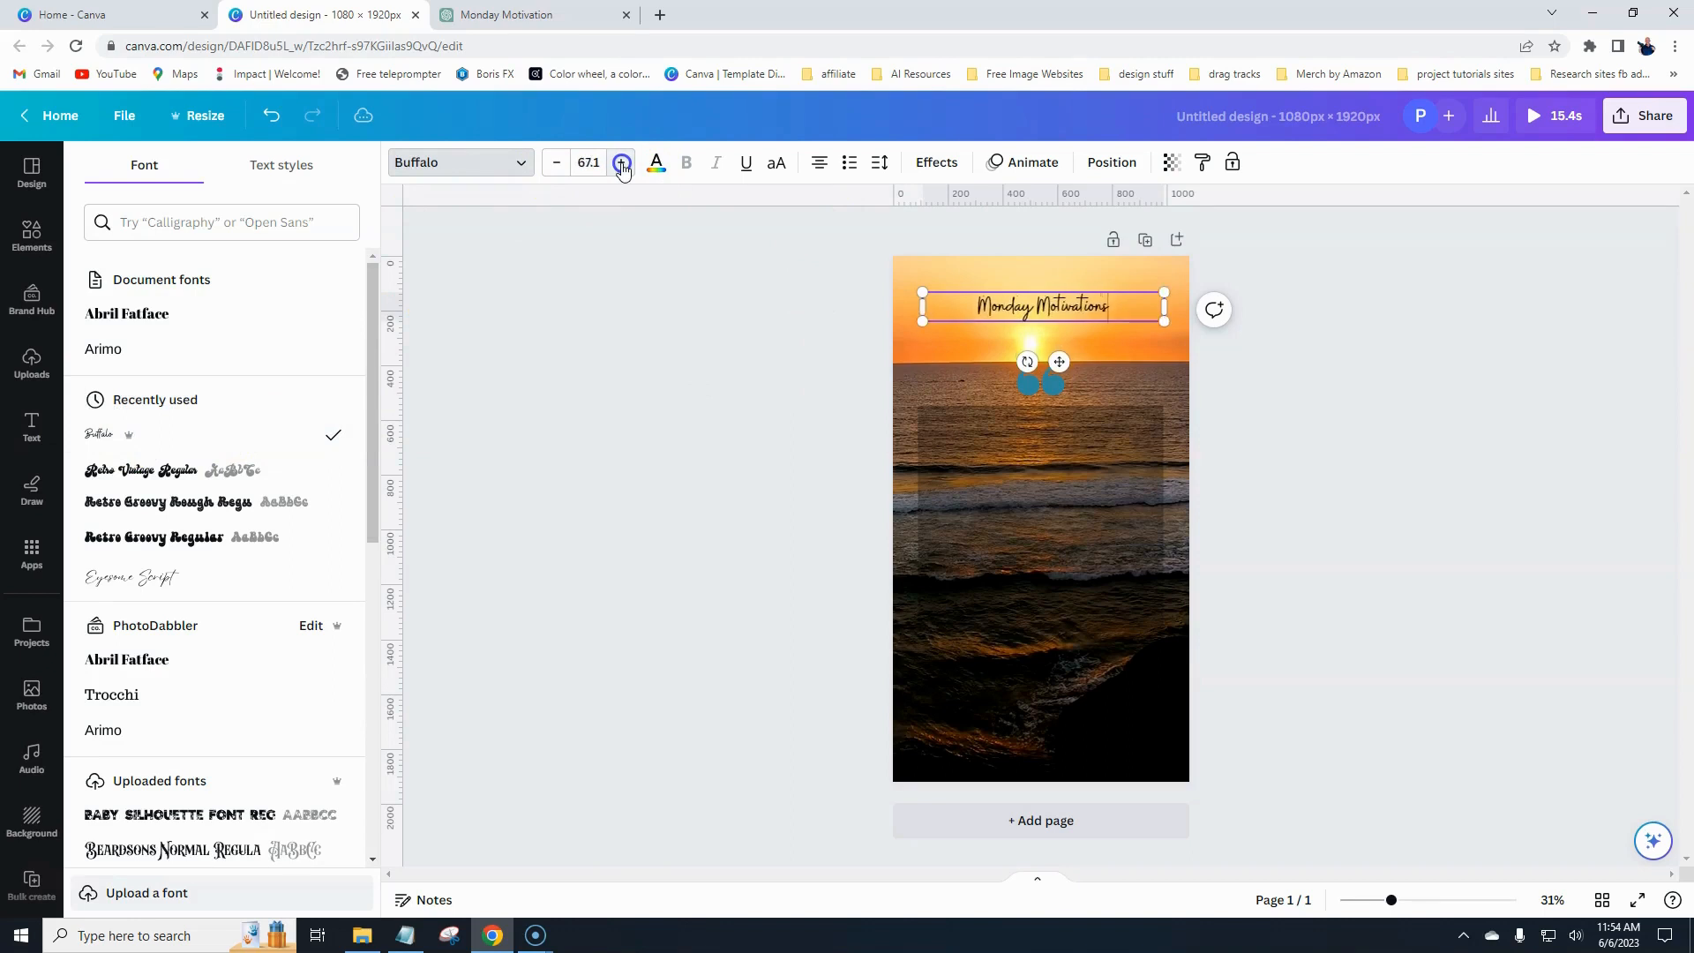
pyautogui.click(622, 164)
pyautogui.click(623, 164)
pyautogui.click(622, 164)
pyautogui.click(622, 164)
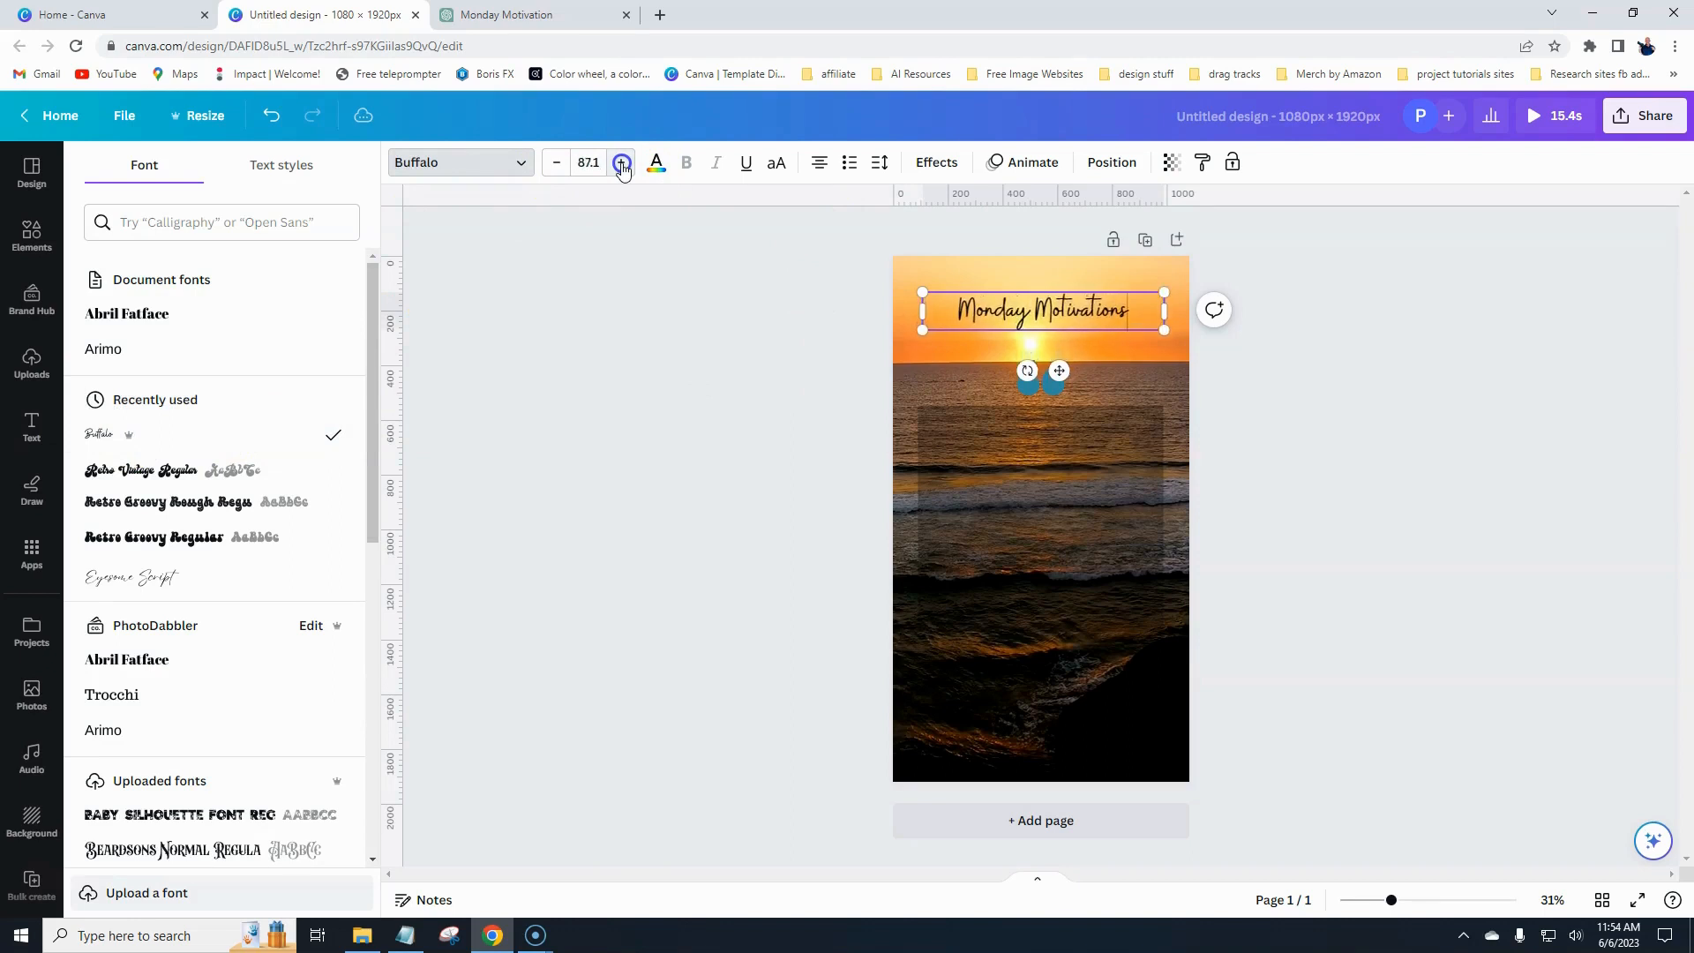
pyautogui.click(622, 164)
pyautogui.click(622, 164)
pyautogui.click(622, 164)
pyautogui.click(622, 164)
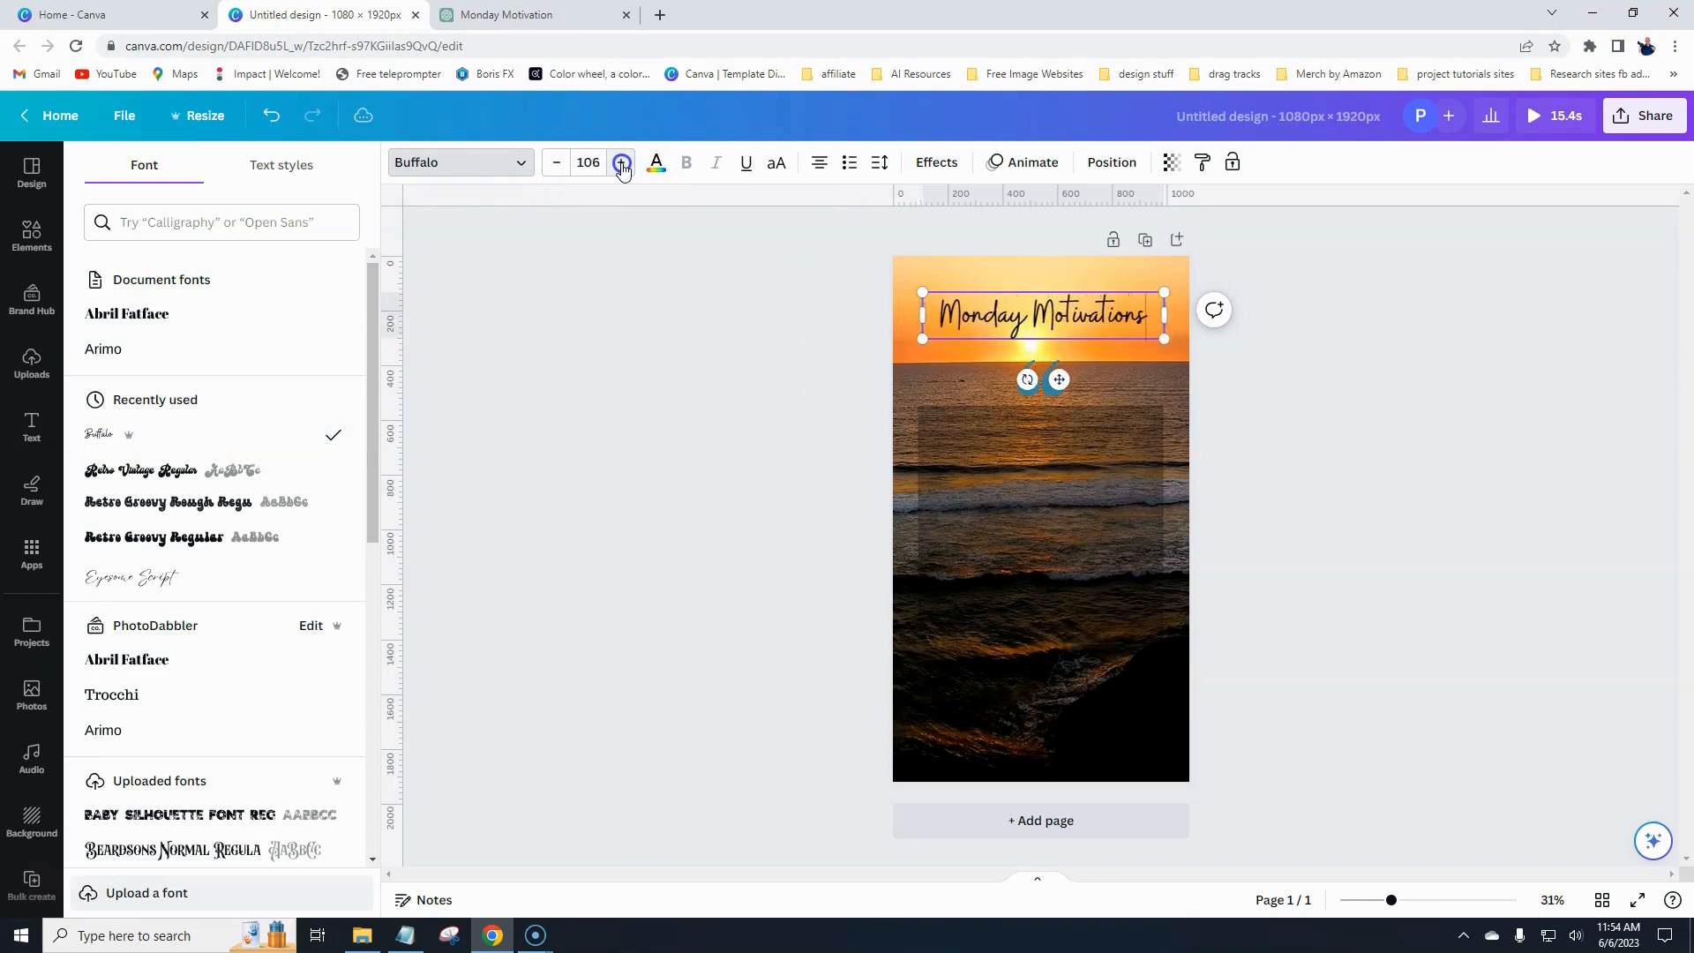
pyautogui.click(622, 164)
pyautogui.click(622, 164)
pyautogui.click(622, 165)
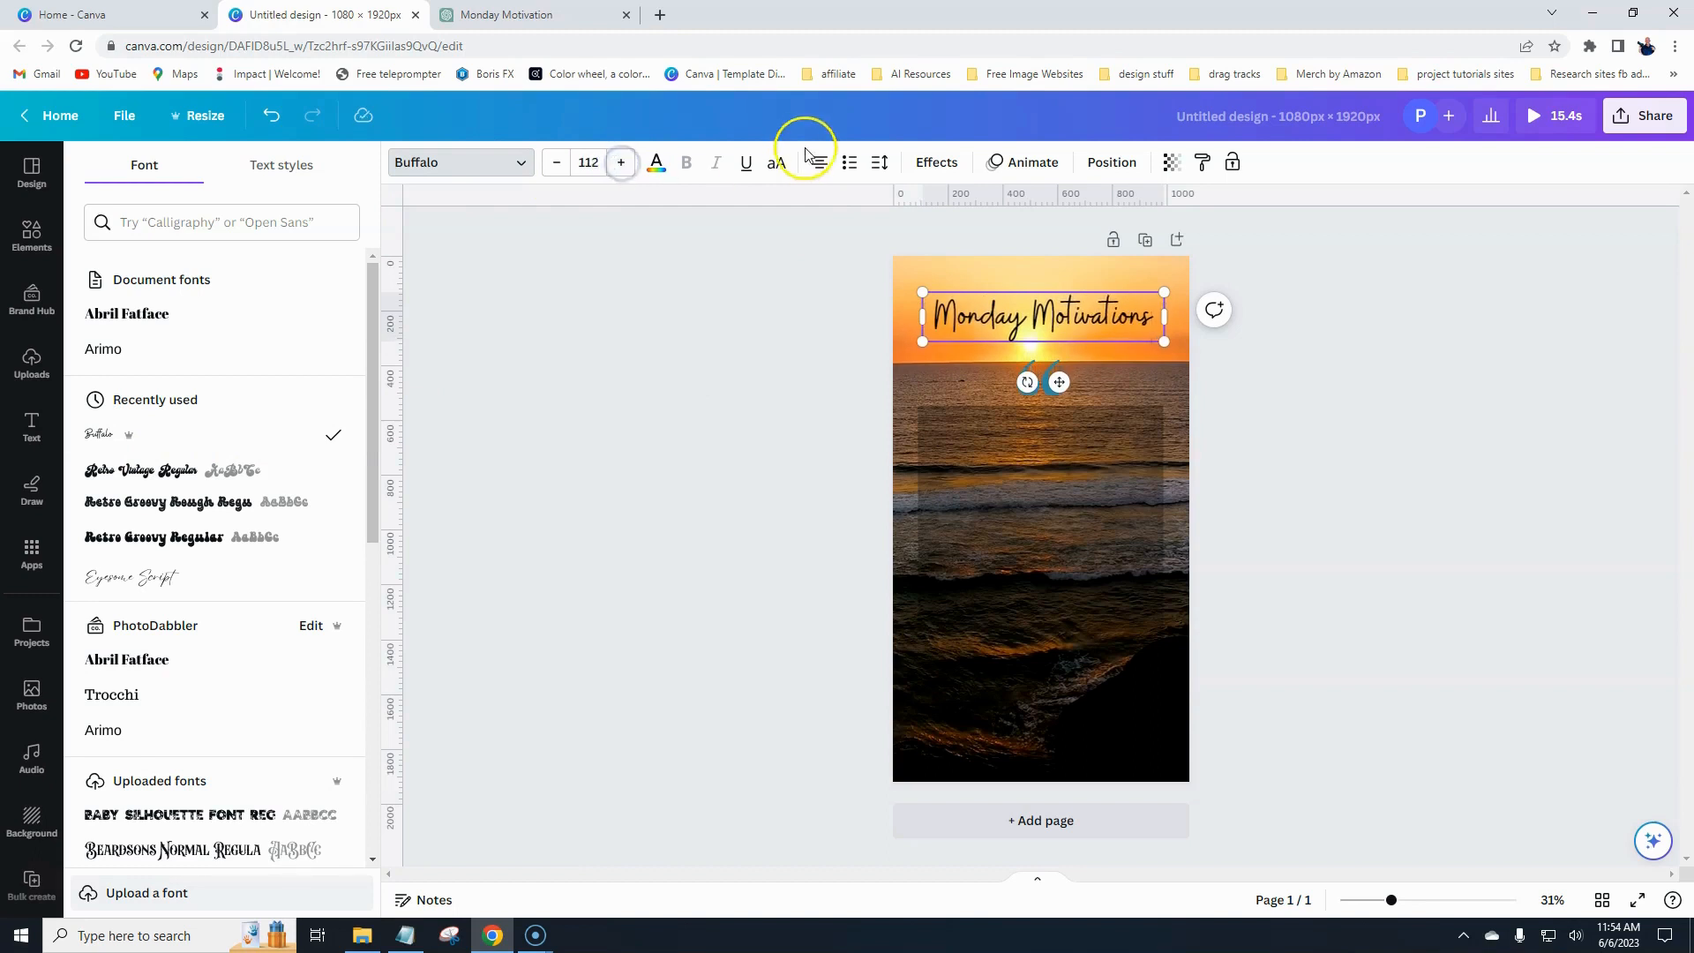
# - Apply the Curve text effect to the heading with curve 28 and nudge it back to the top
pyautogui.click(933, 162)
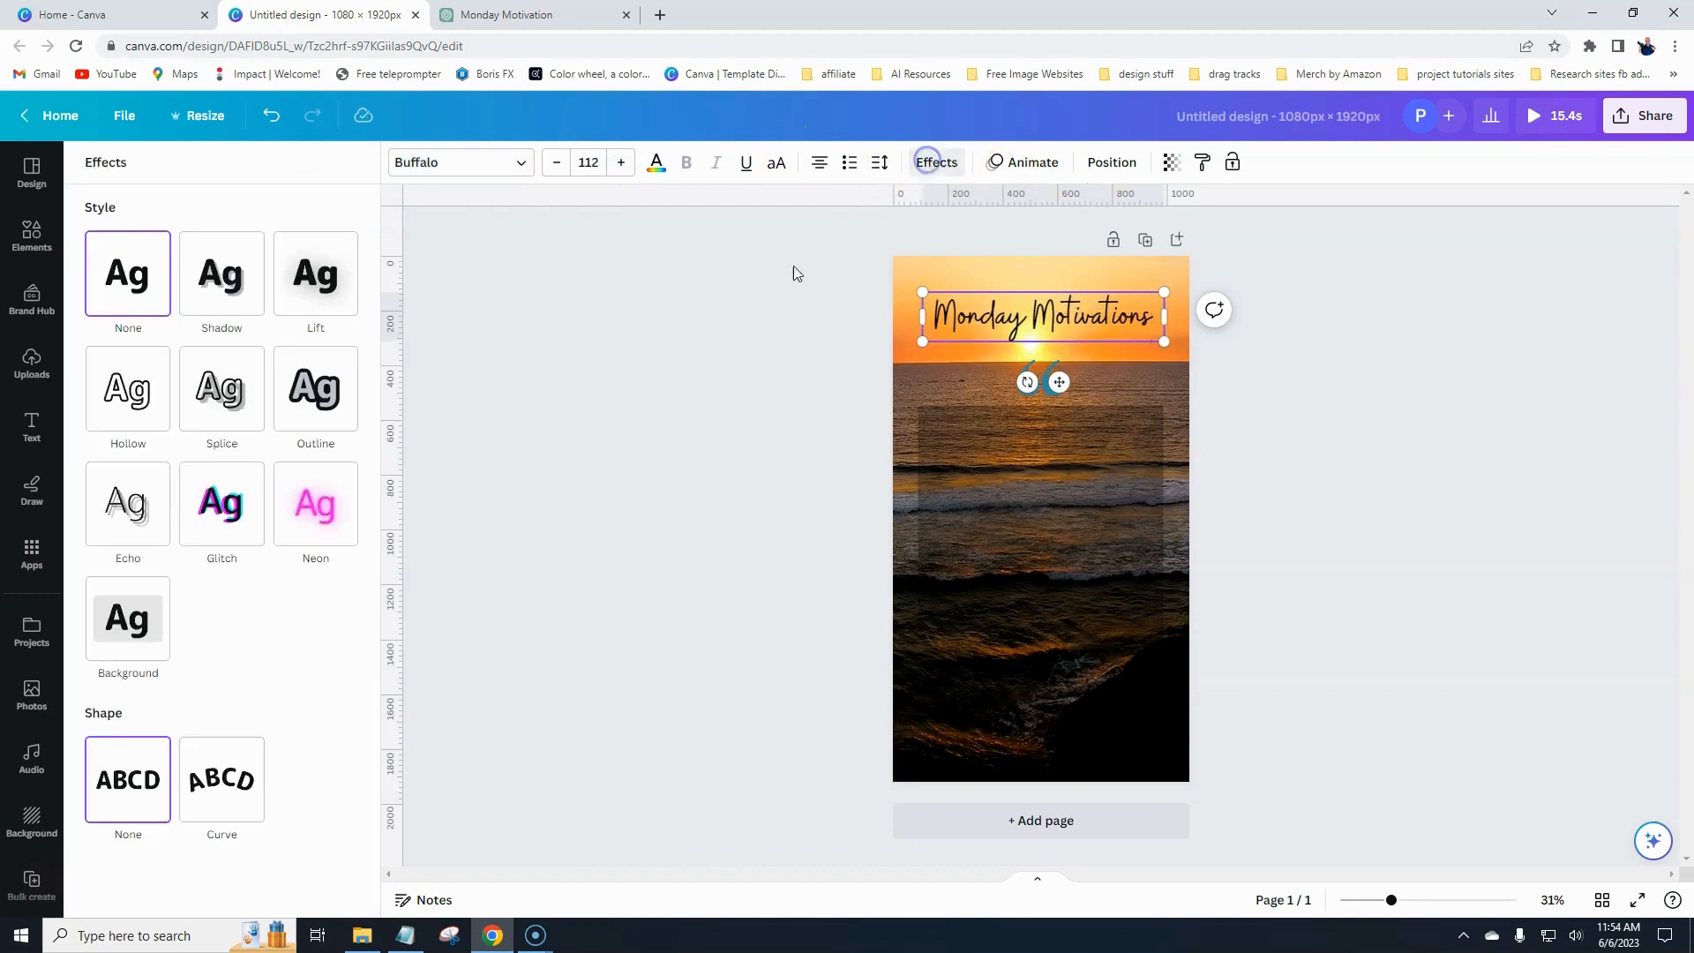
pyautogui.click(220, 793)
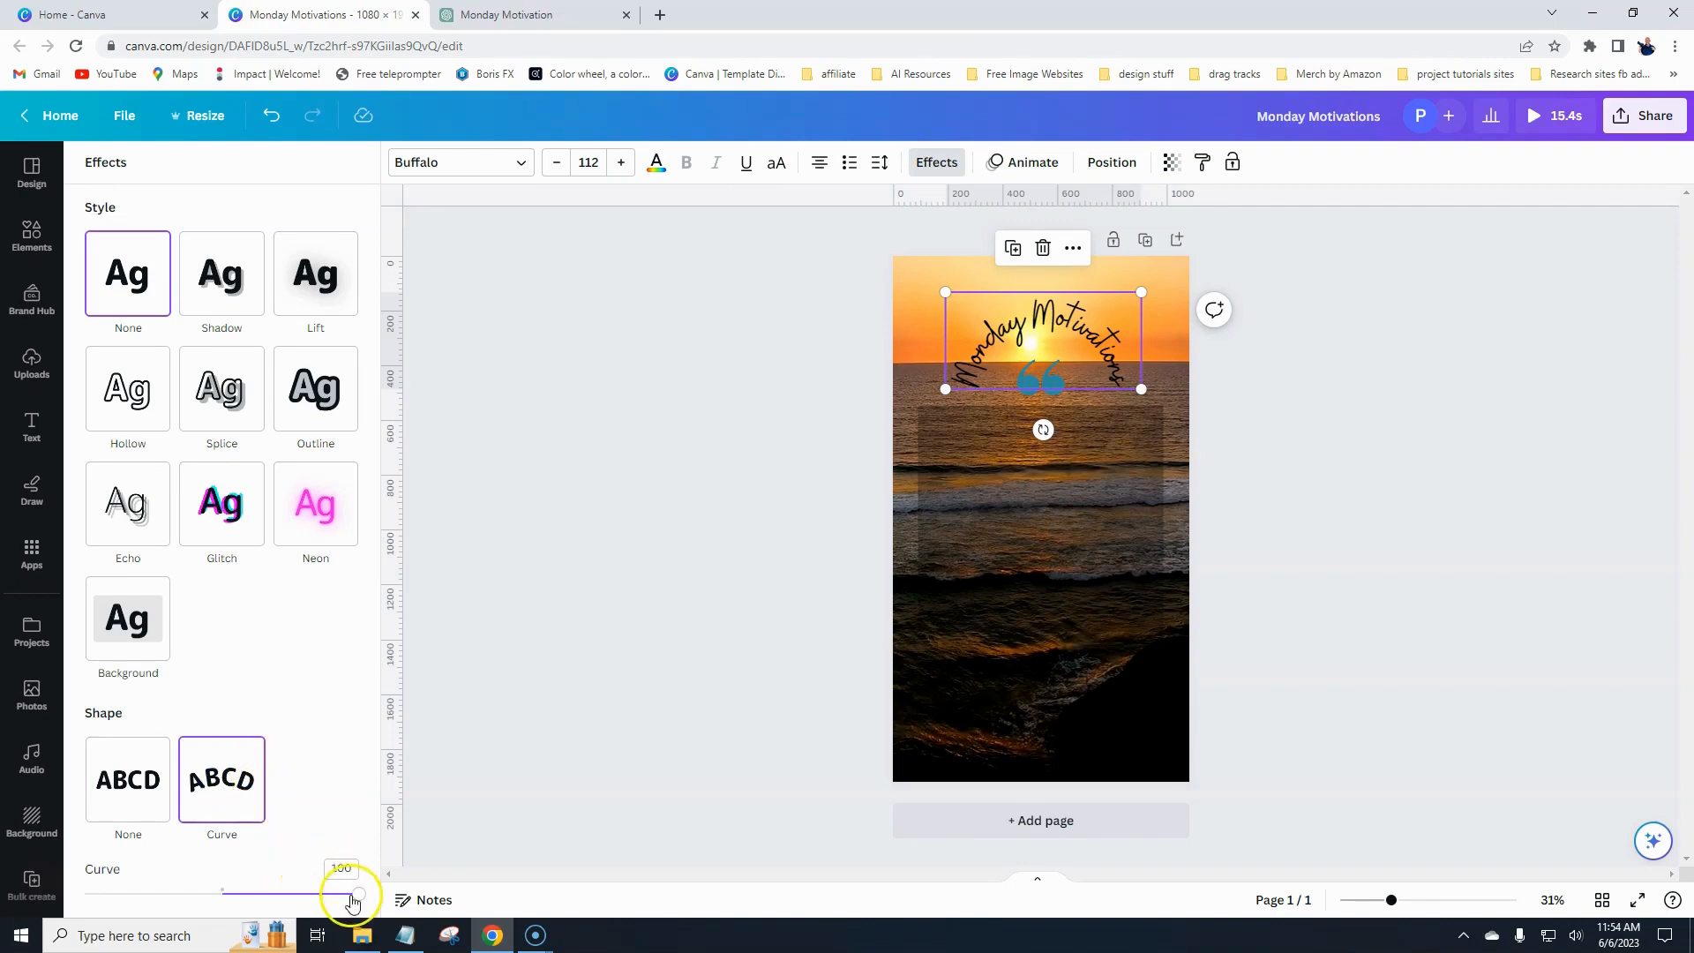
pyautogui.moveTo(357, 894); pyautogui.dragTo(261, 897)
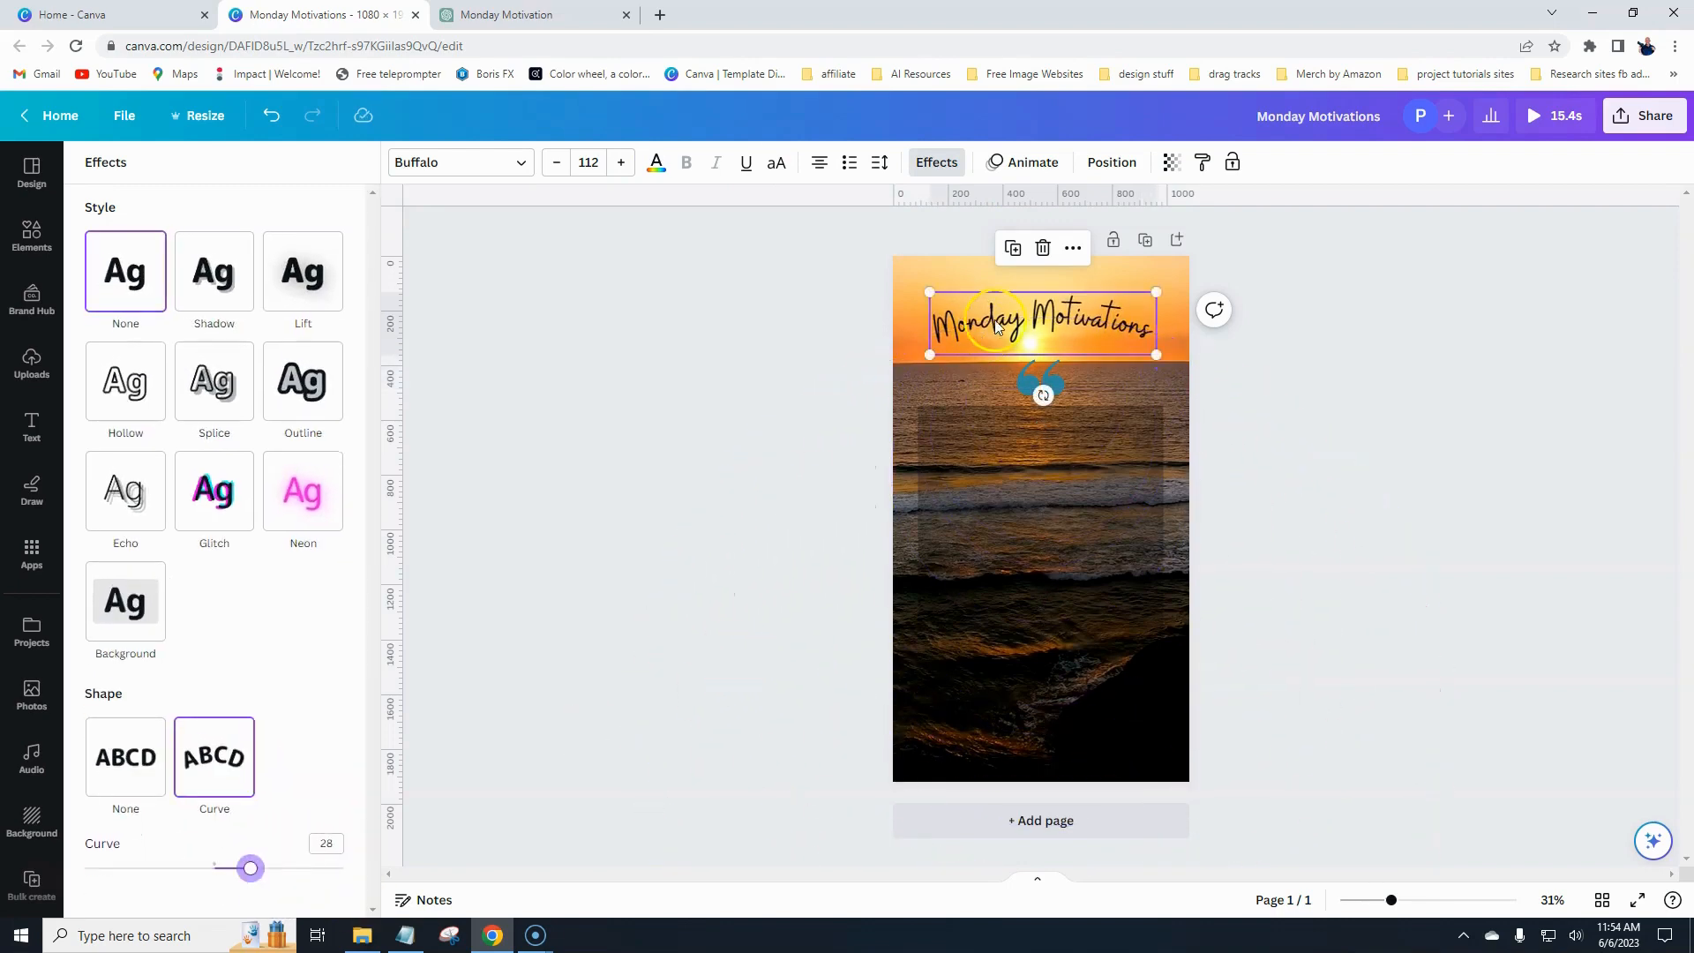
pyautogui.moveTo(1050, 331); pyautogui.dragTo(1002, 314)
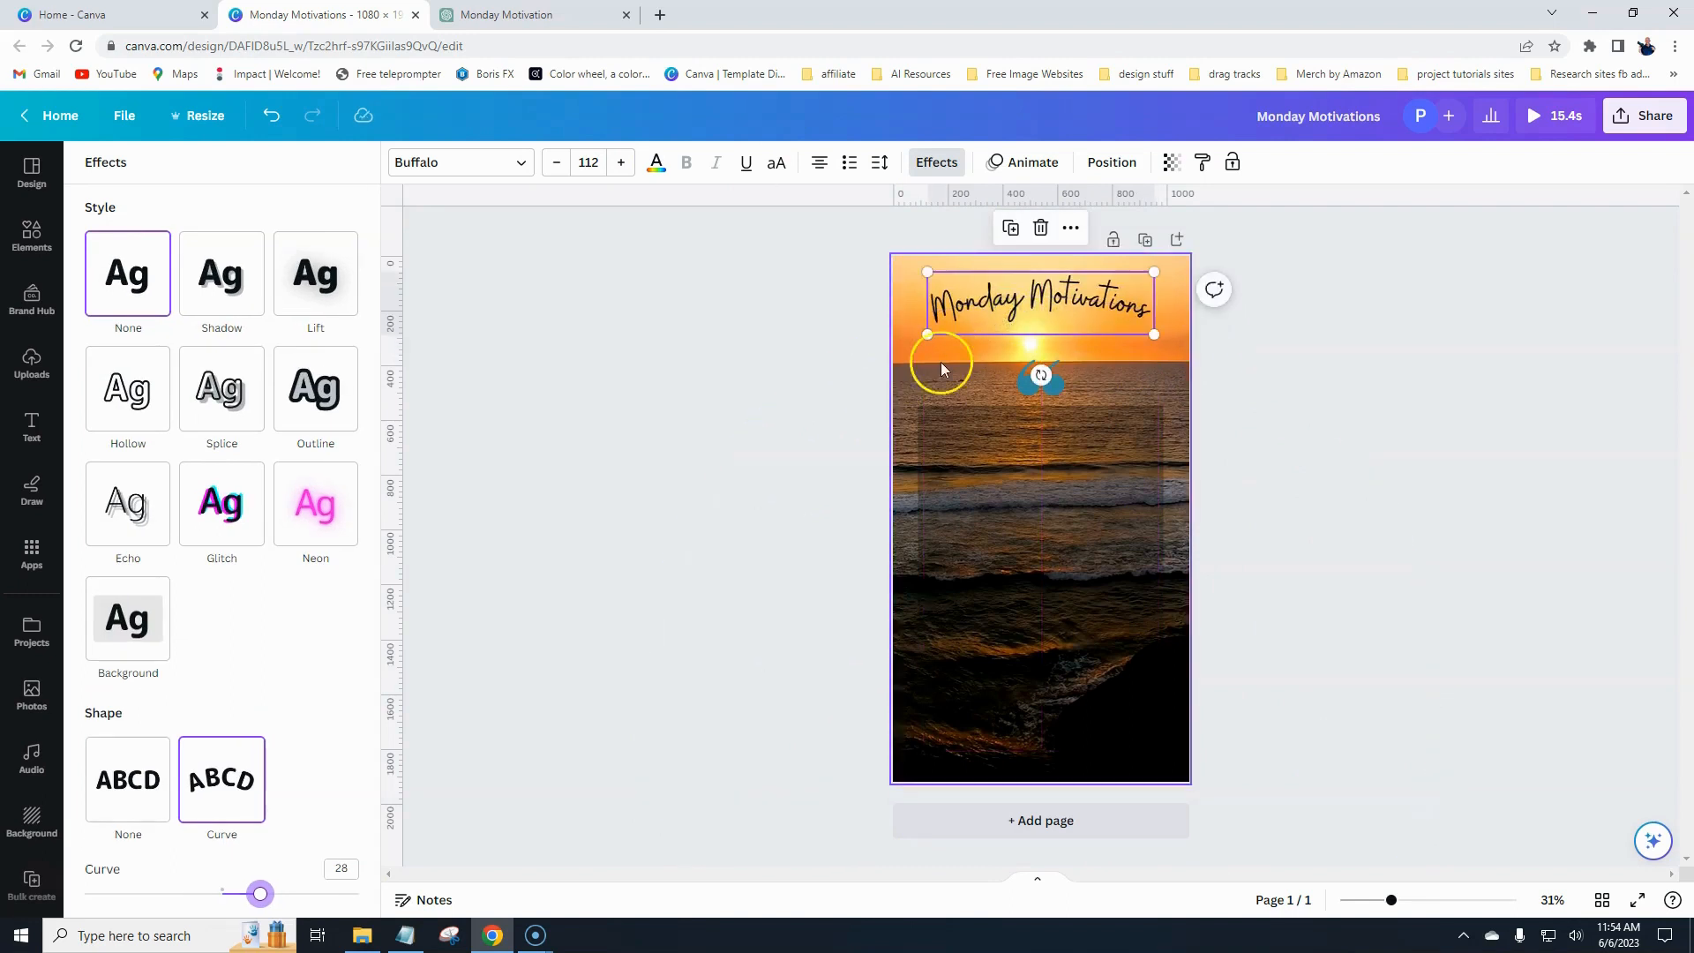
# - Apply the Typewriter text animation to the Monday Motivations heading
pyautogui.click(1017, 163)
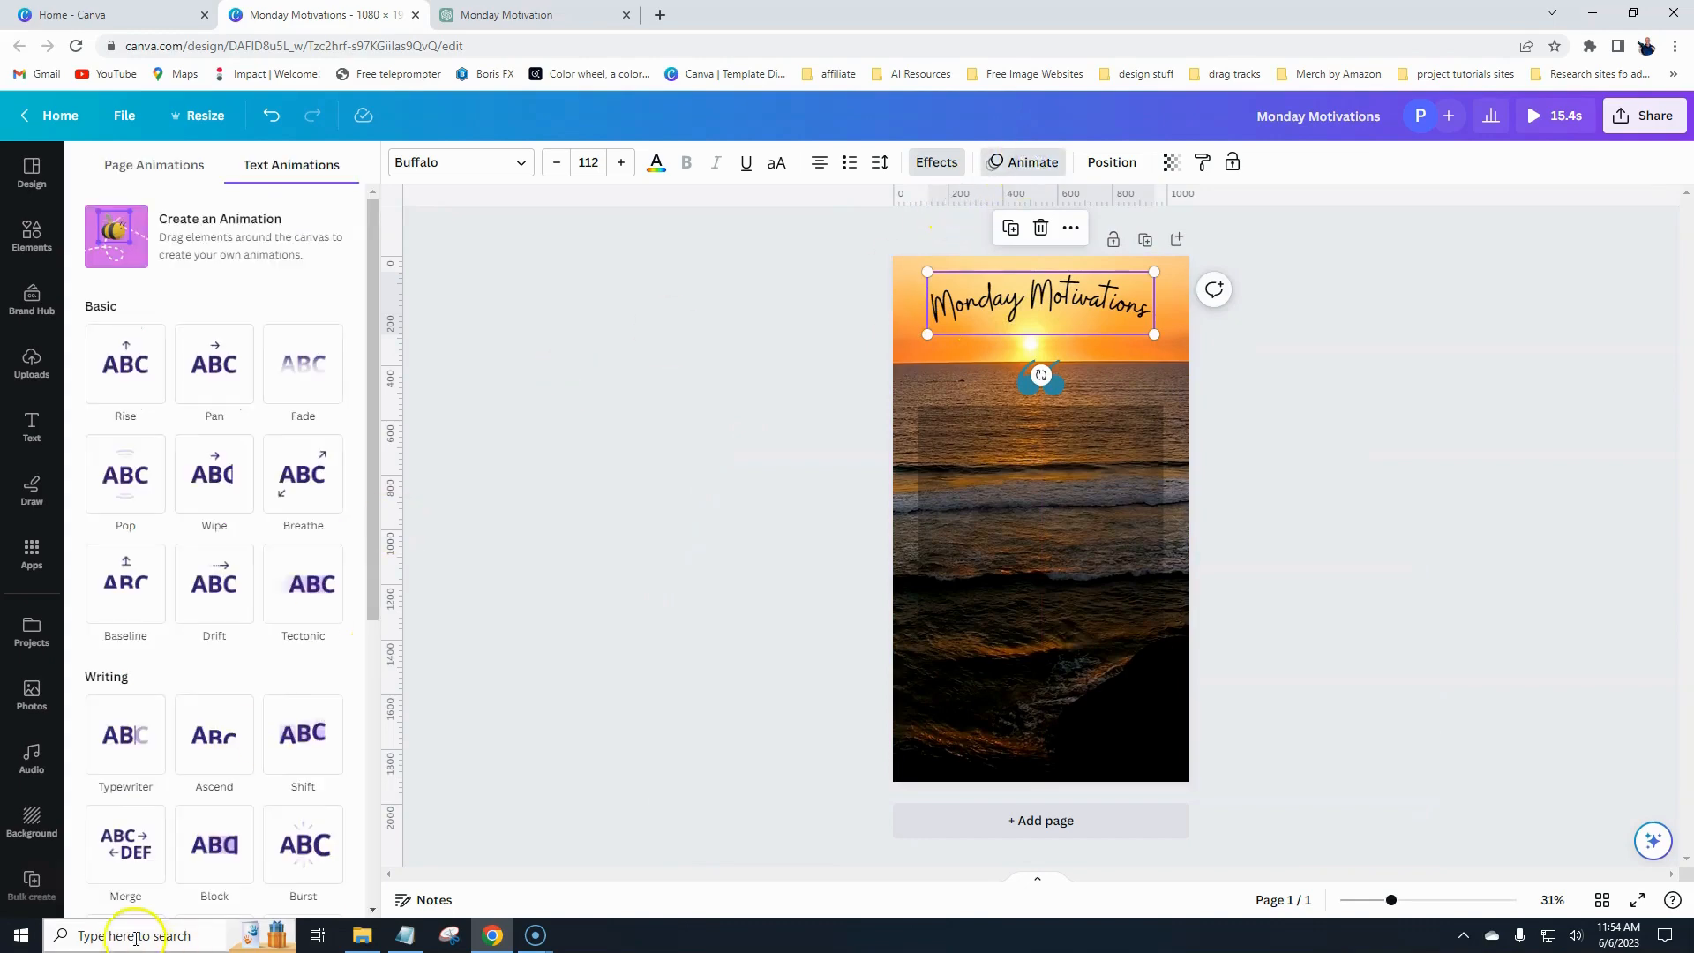
pyautogui.click(142, 741)
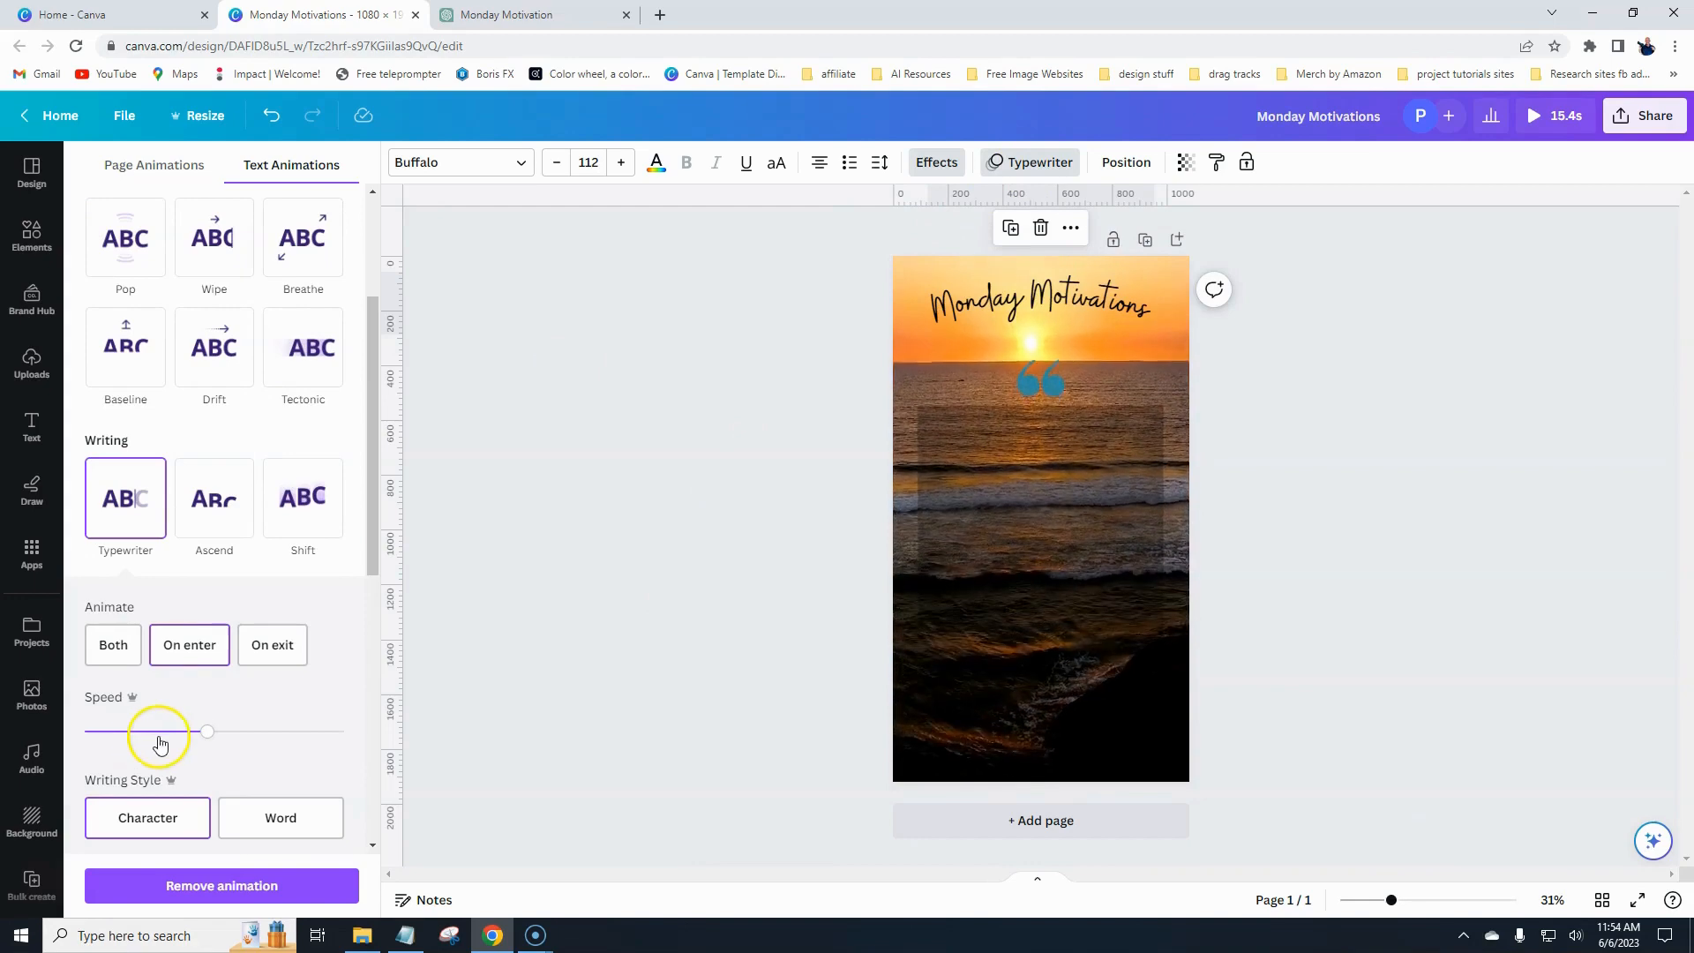
pyautogui.click(640, 564)
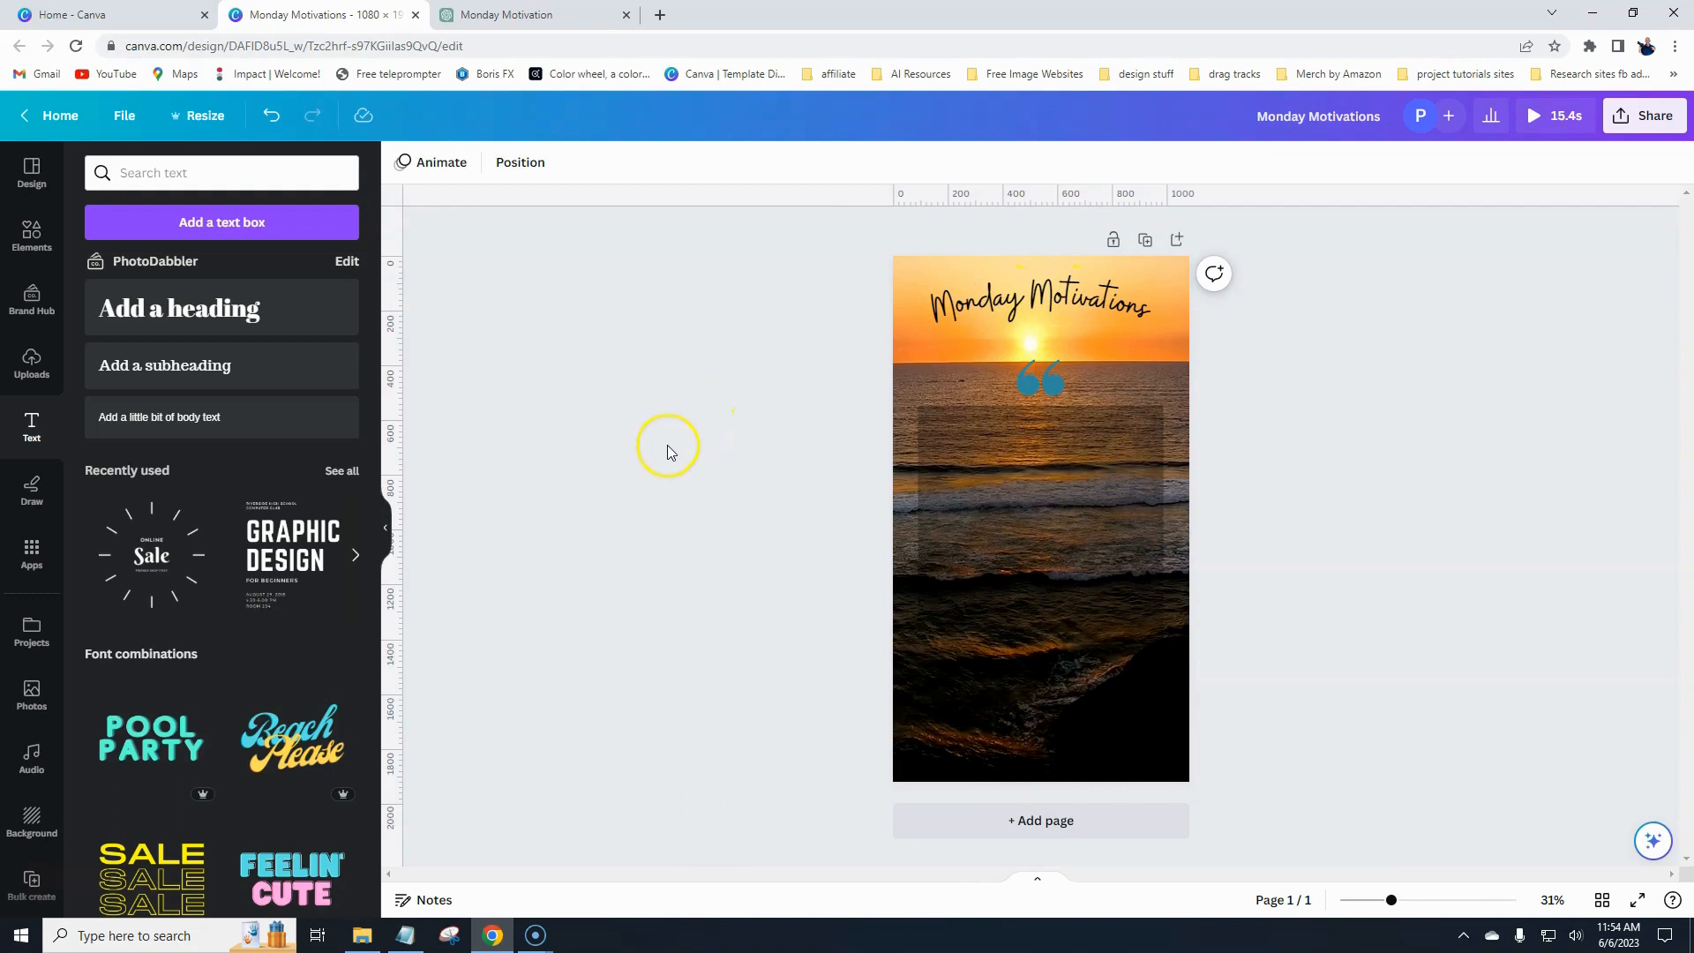
# - Add a second heading over the dark rectangle and set its font size to 100
pyautogui.click(994, 502)
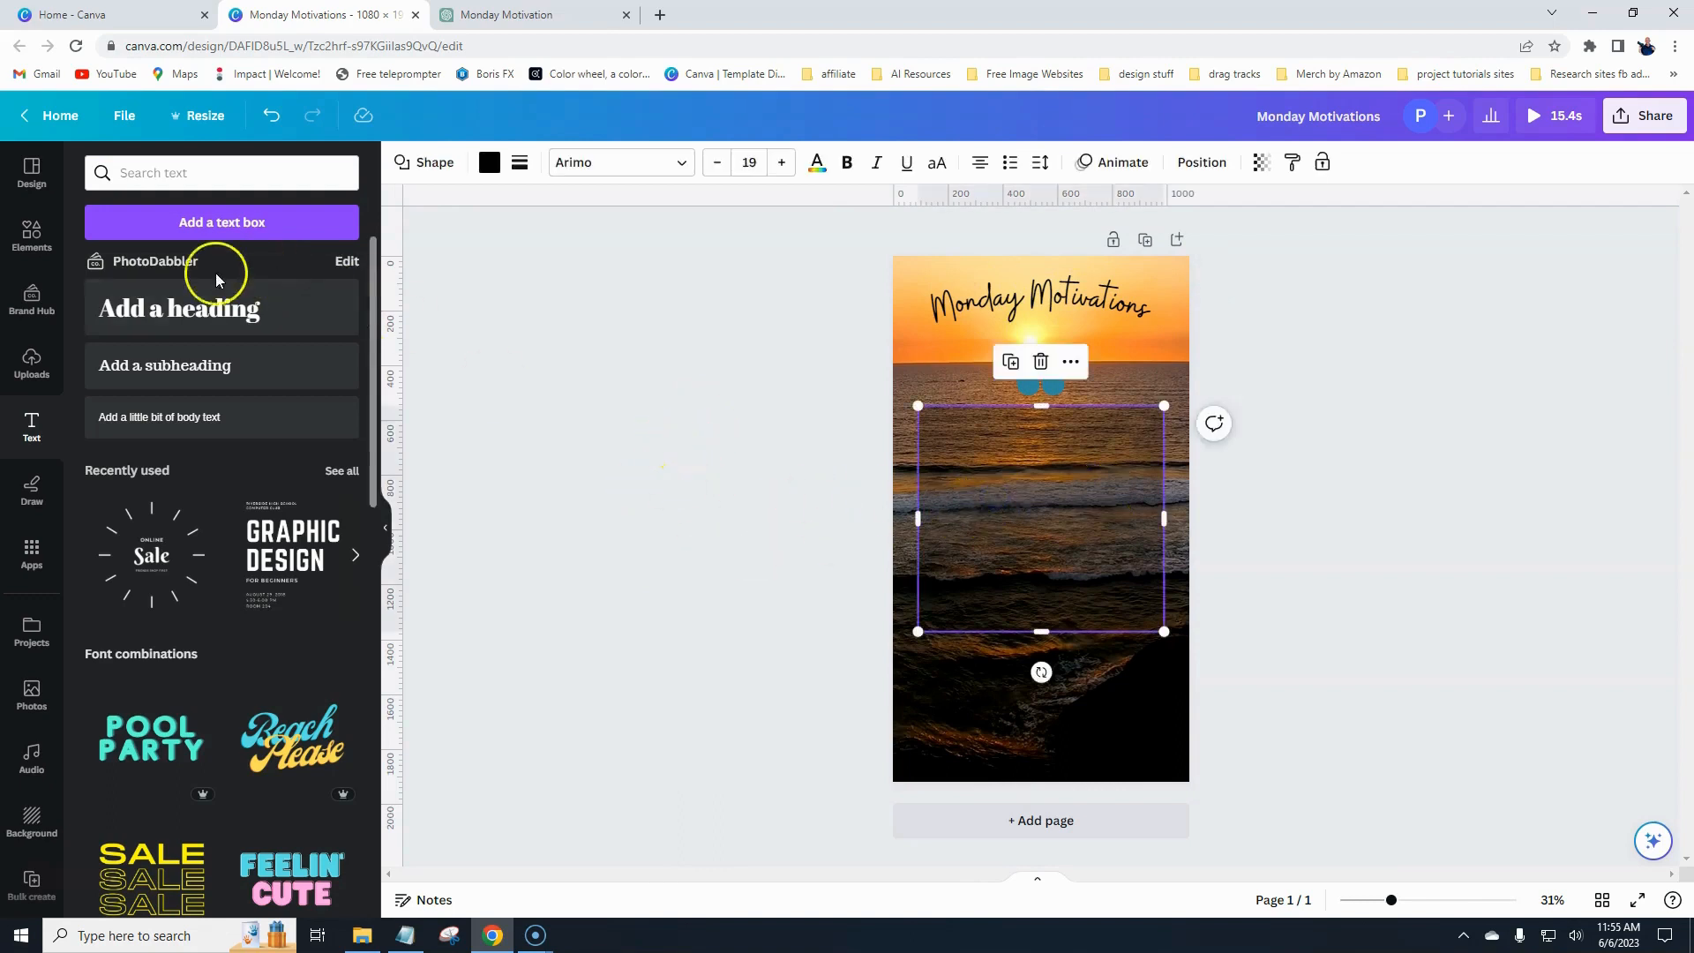
pyautogui.moveTo(203, 308); pyautogui.dragTo(1058, 477)
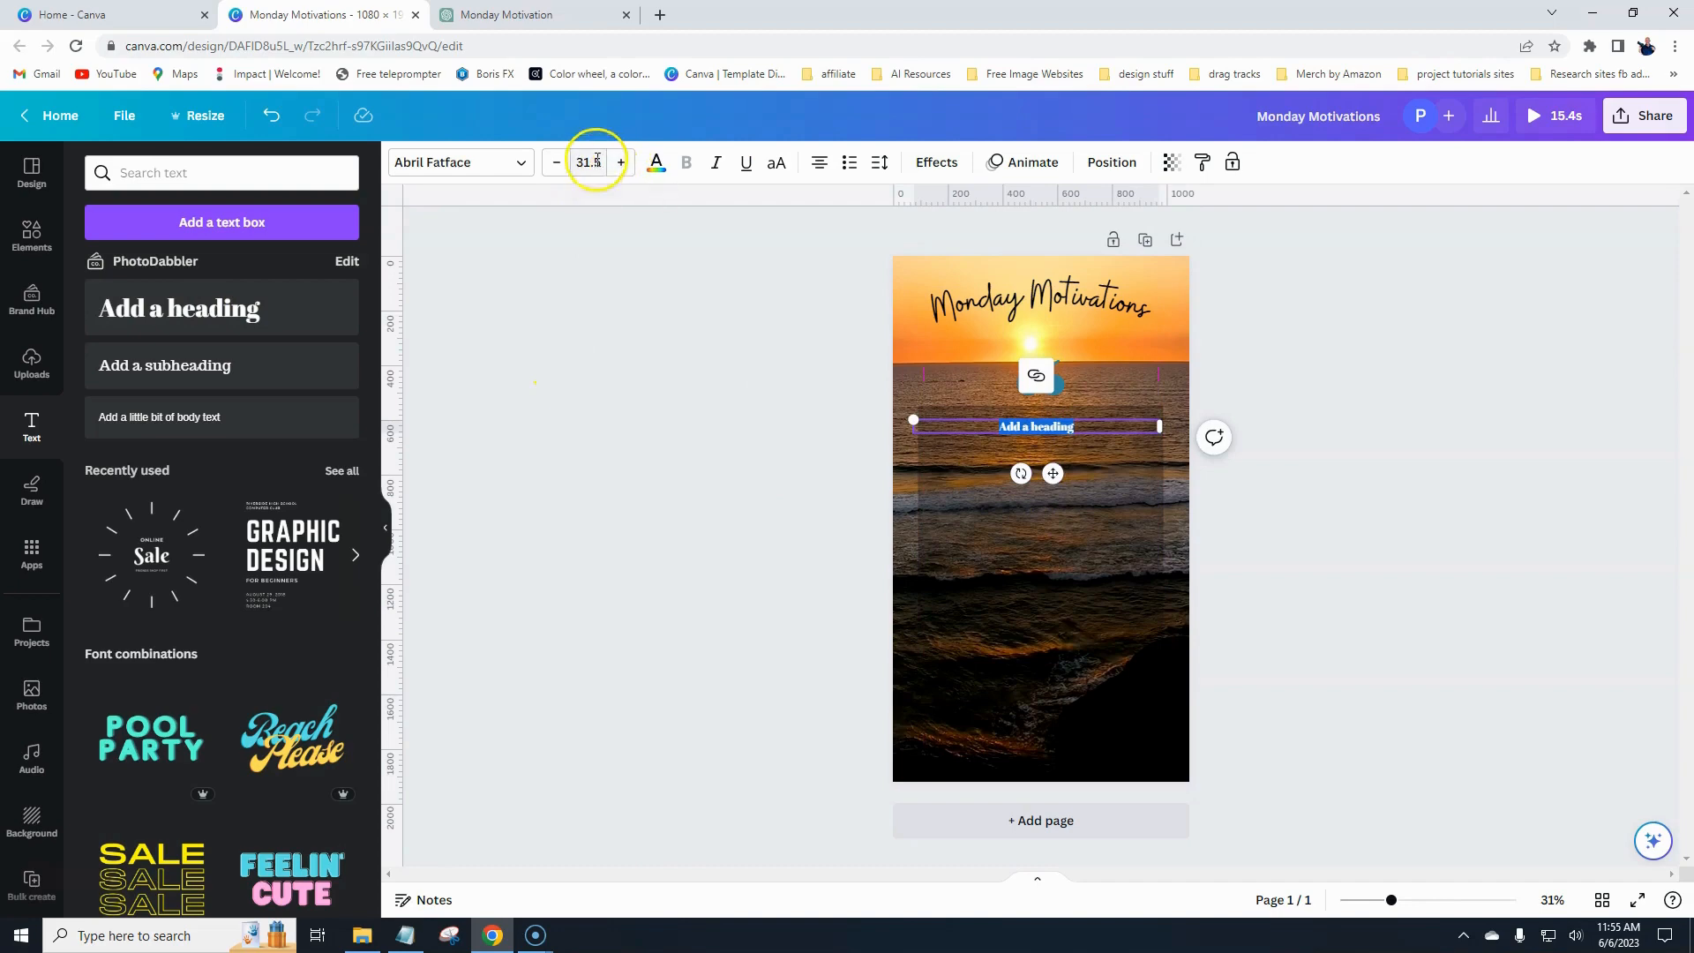
pyautogui.click(556, 162)
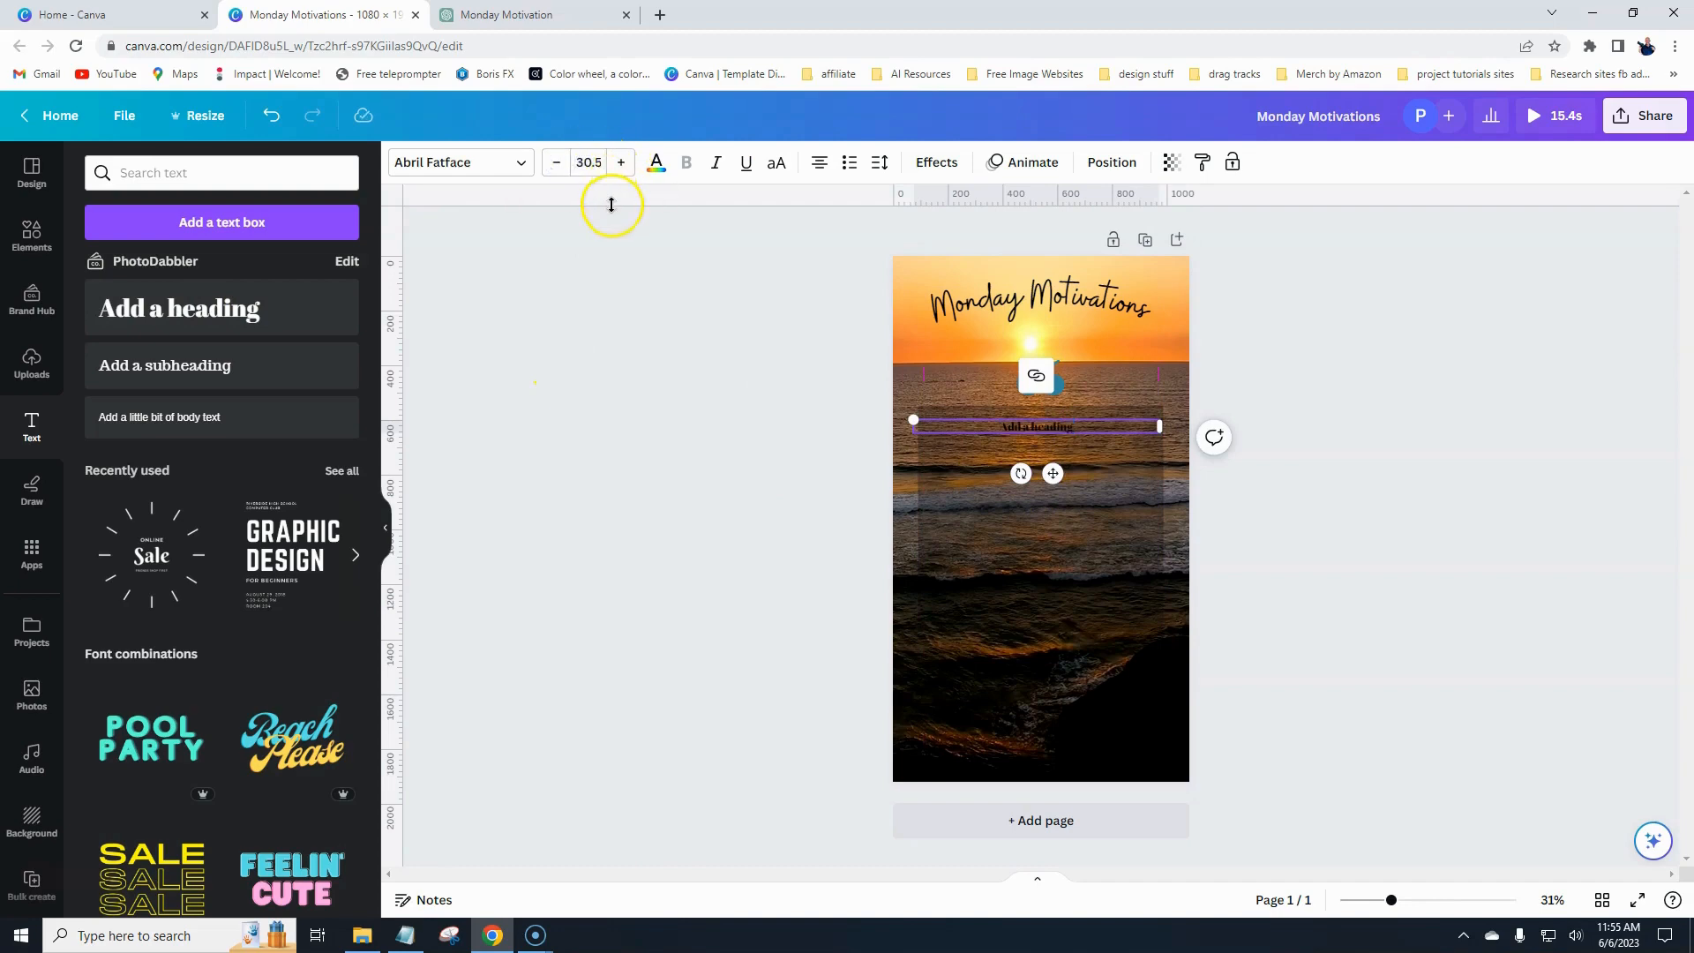
pyautogui.click(575, 162)
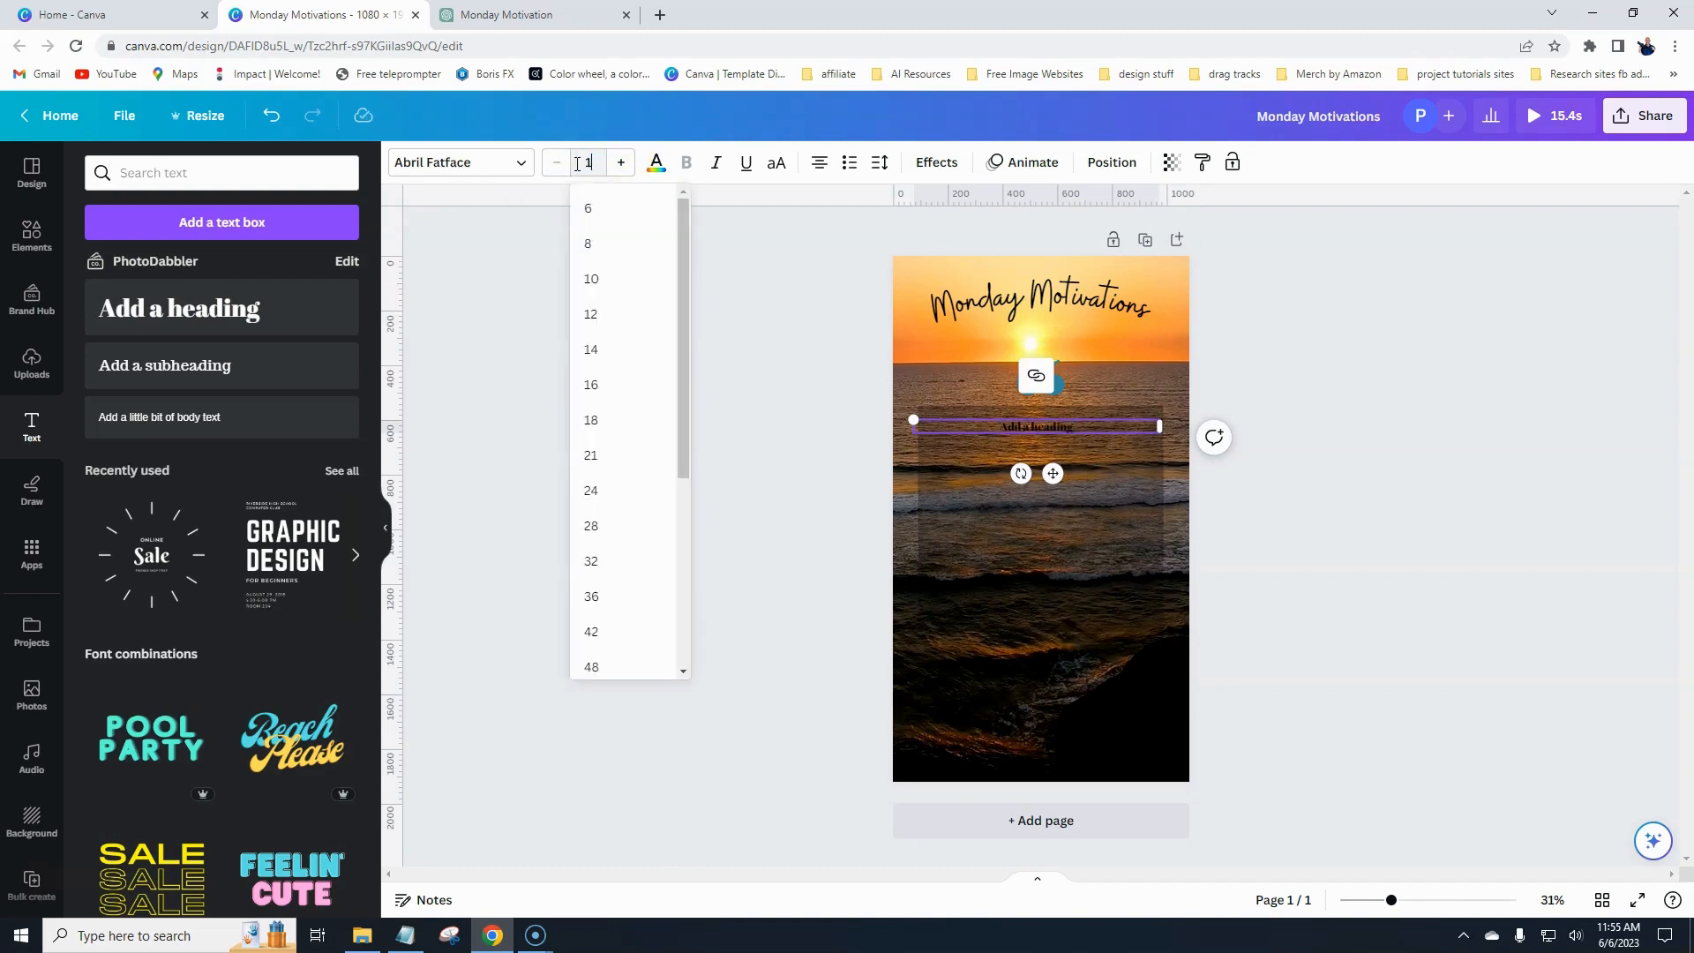
pyautogui.write('100')
pyautogui.press('Return')
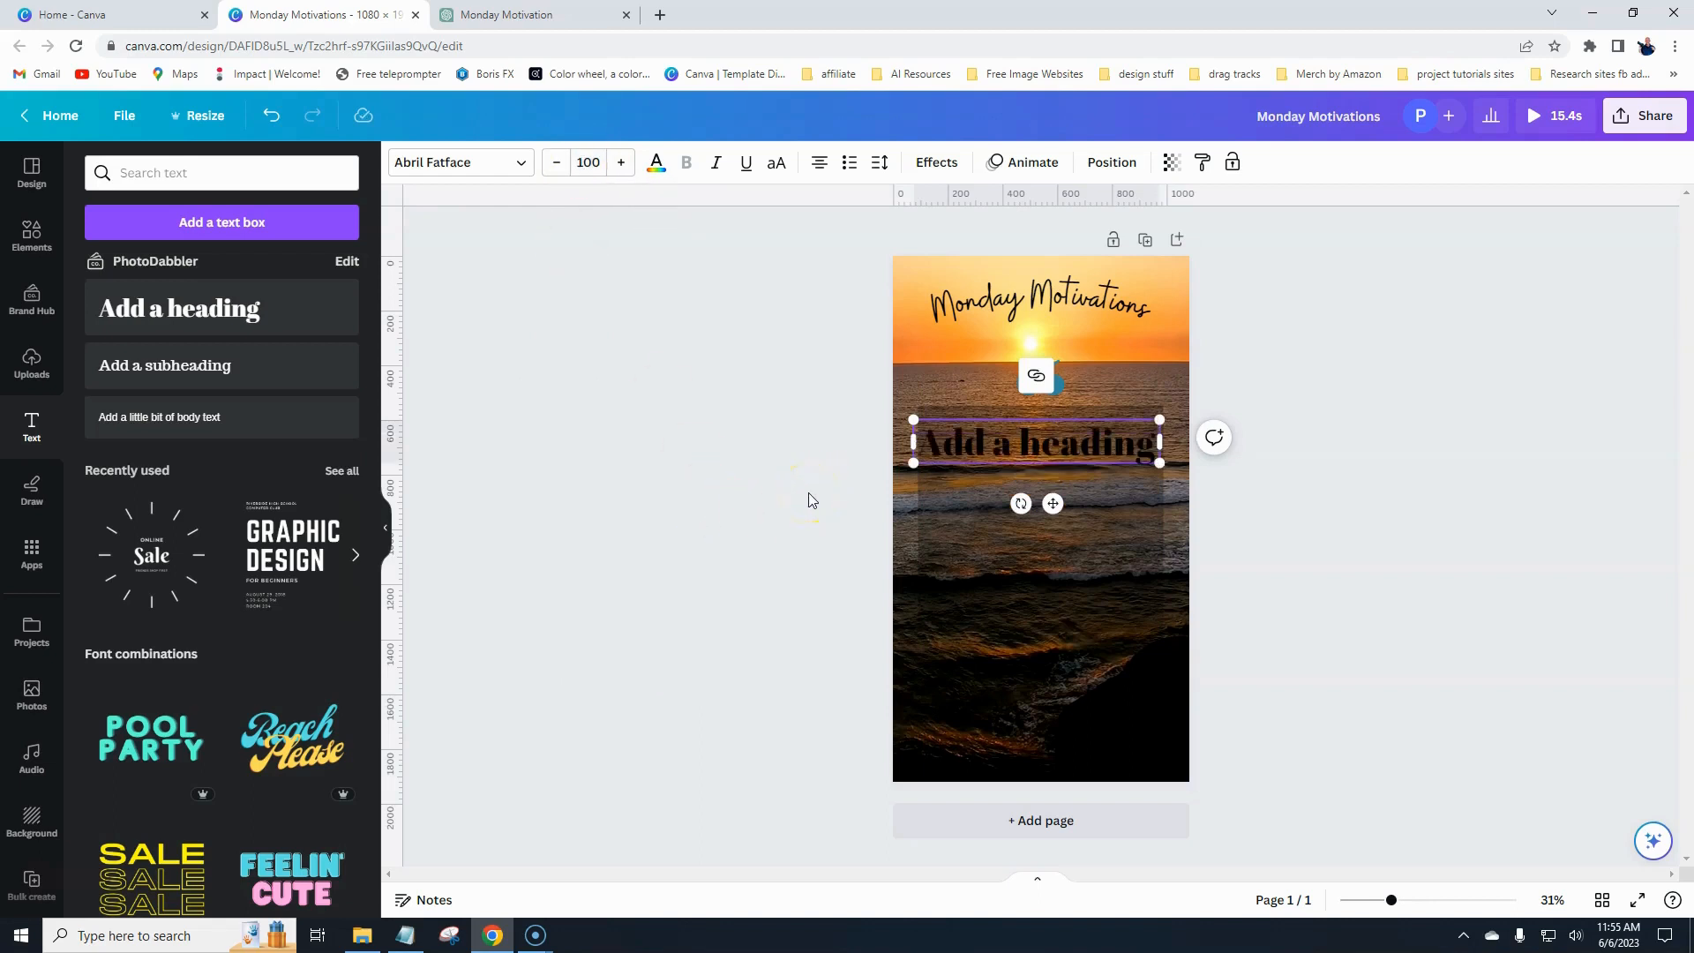
# - Set the second heading's font to Buffalo and its text colour to white
pyautogui.click(519, 163)
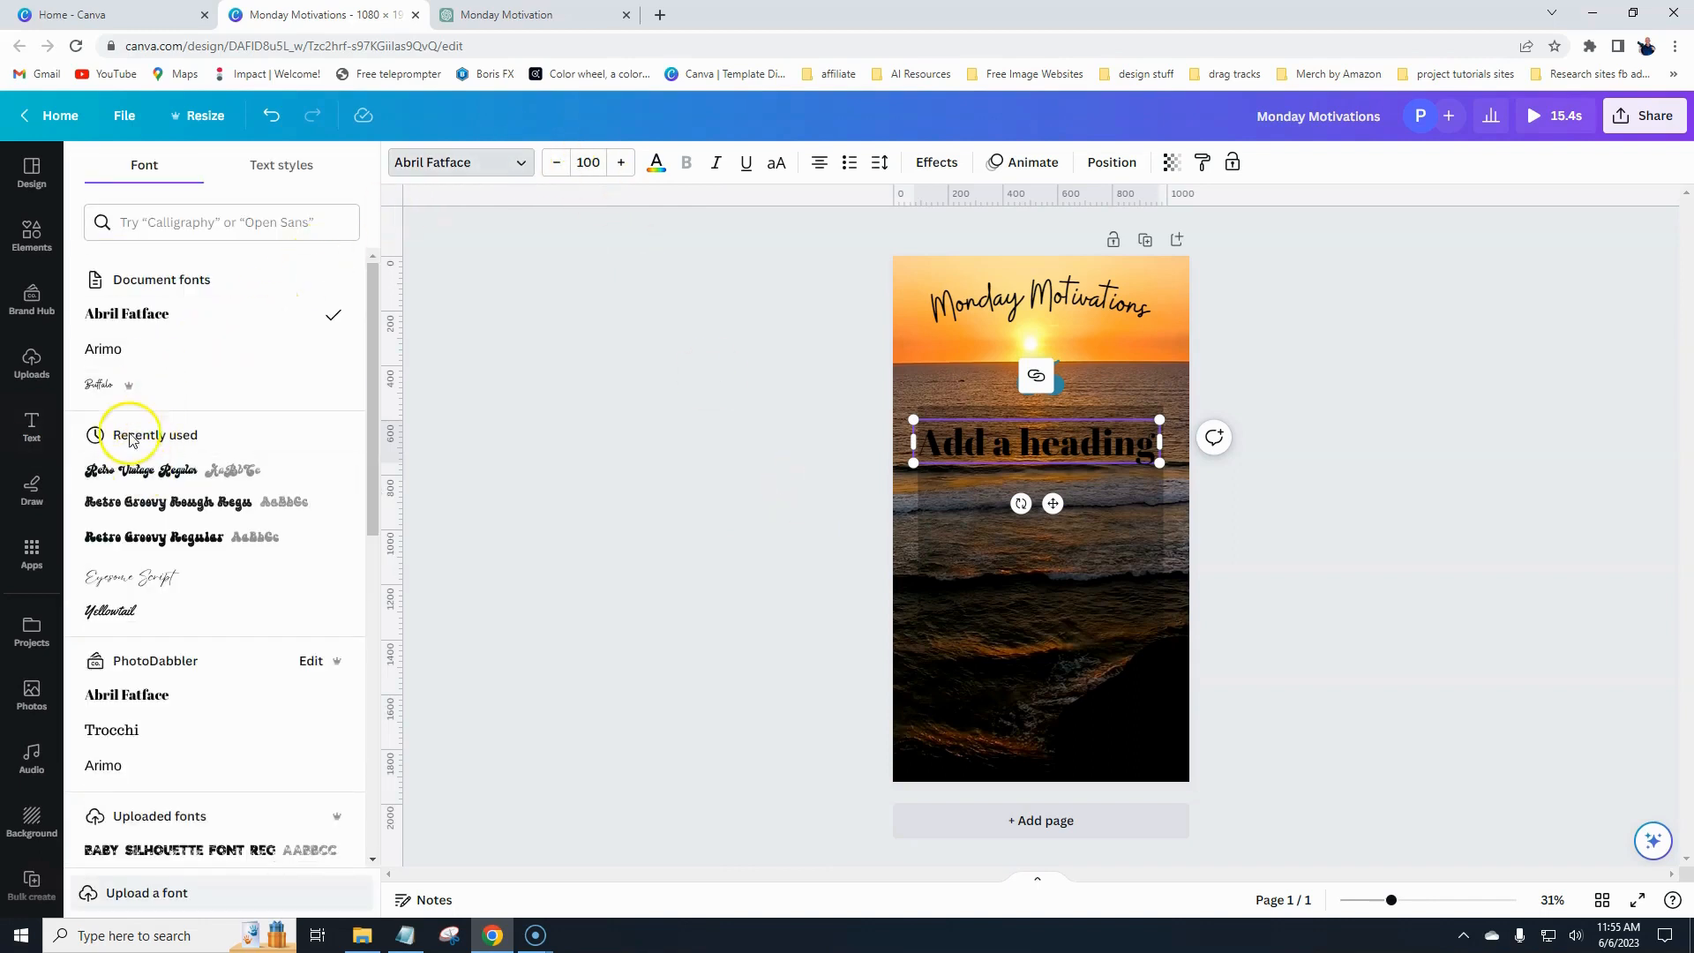
pyautogui.click(112, 389)
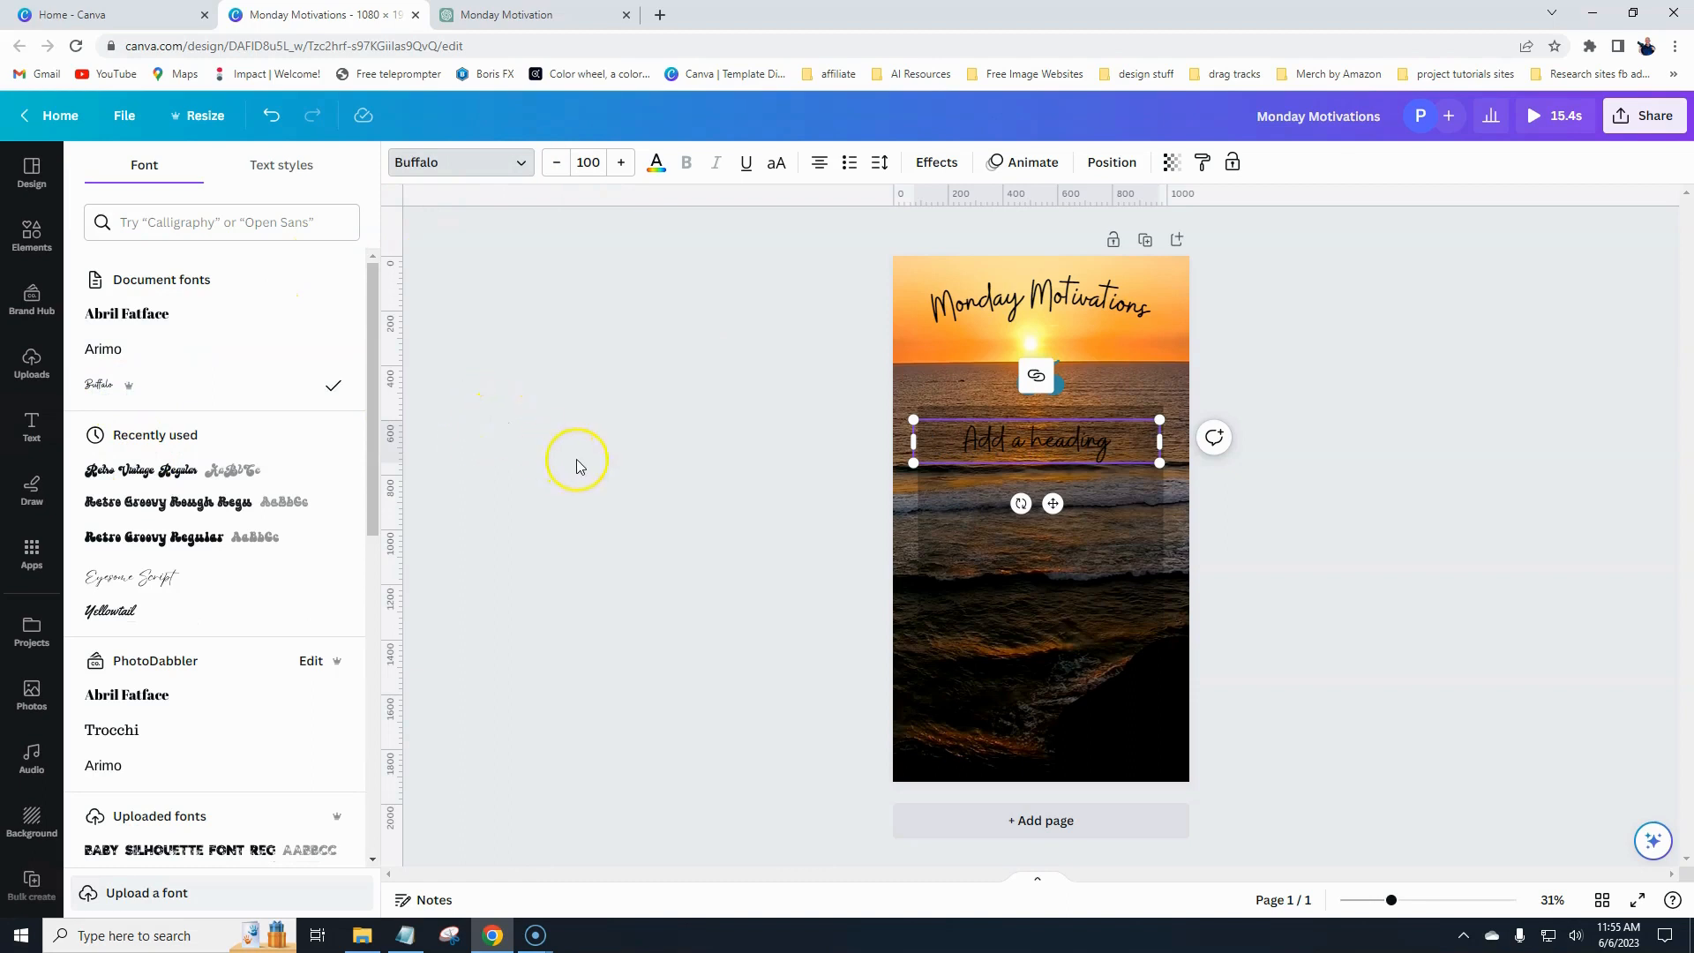
pyautogui.click(667, 174)
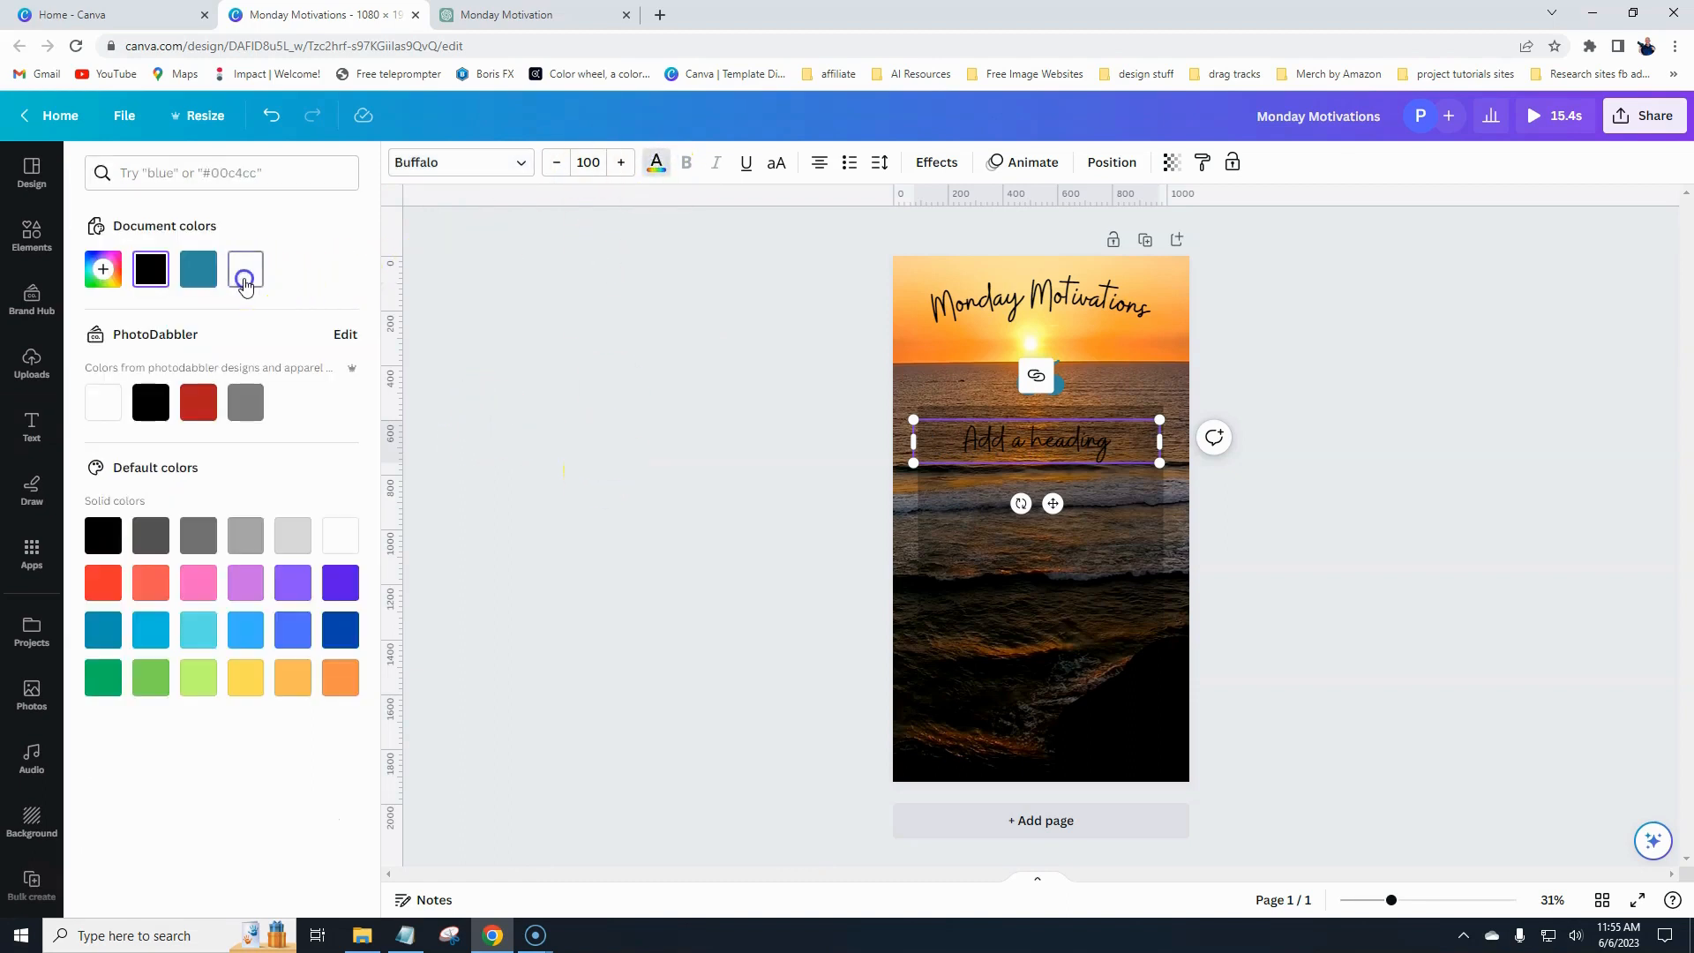
pyautogui.click(245, 282)
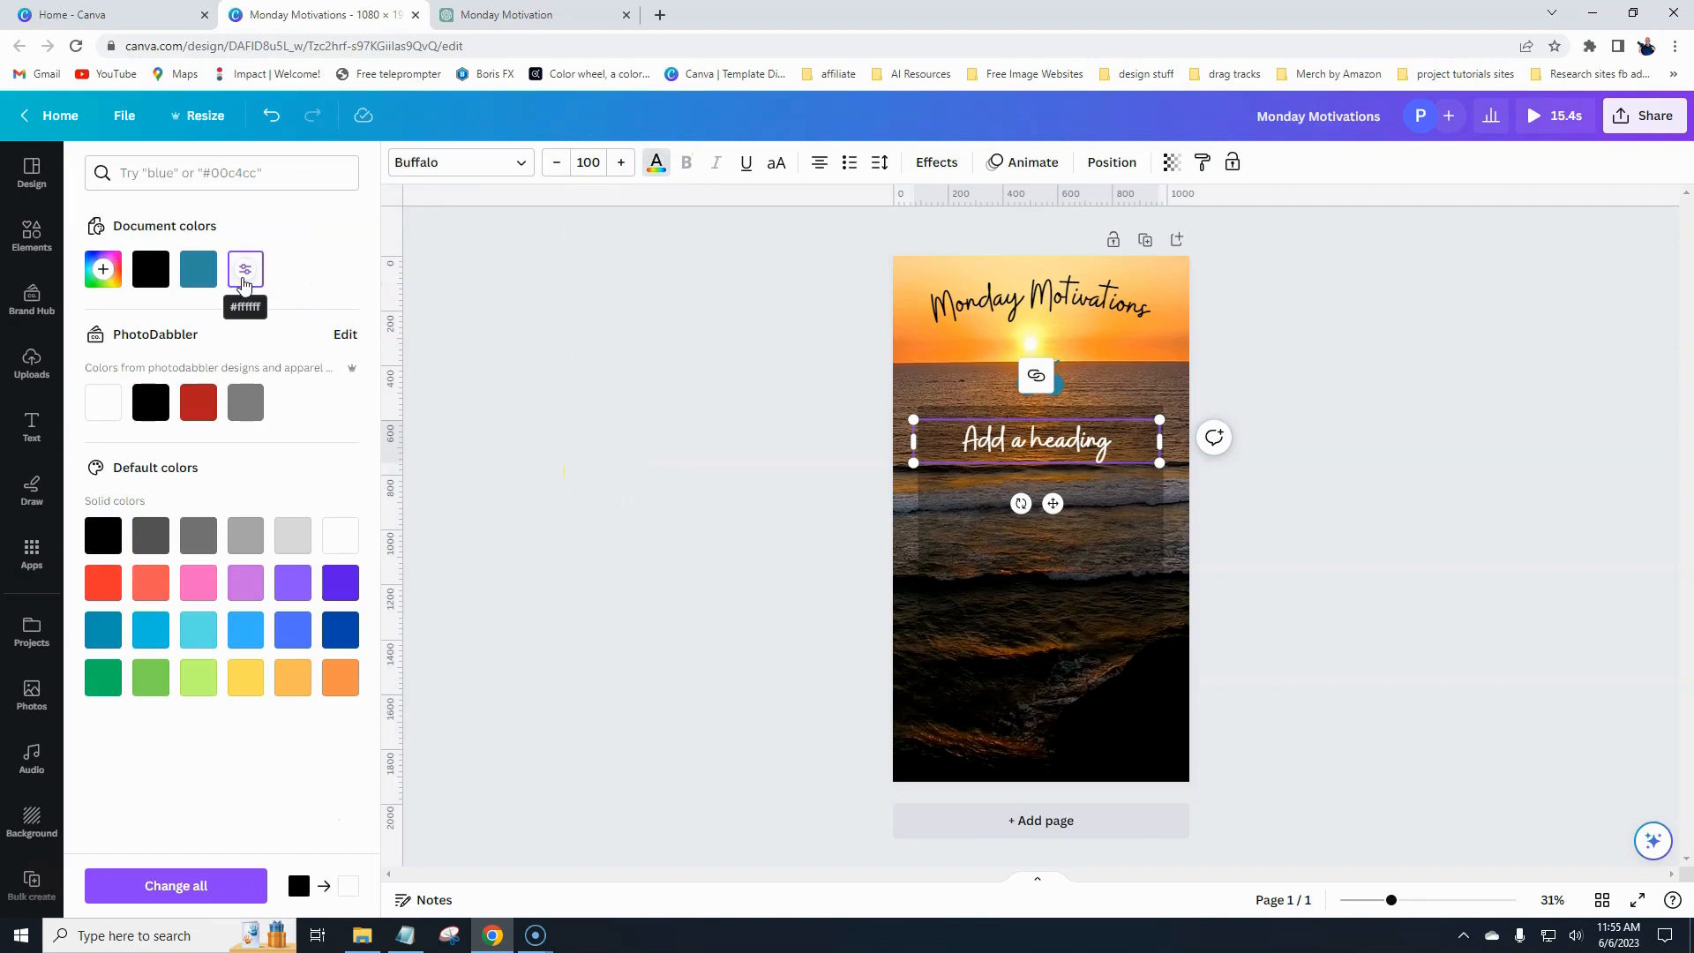
# - Apply the Drift text animation to the second heading
pyautogui.click(995, 162)
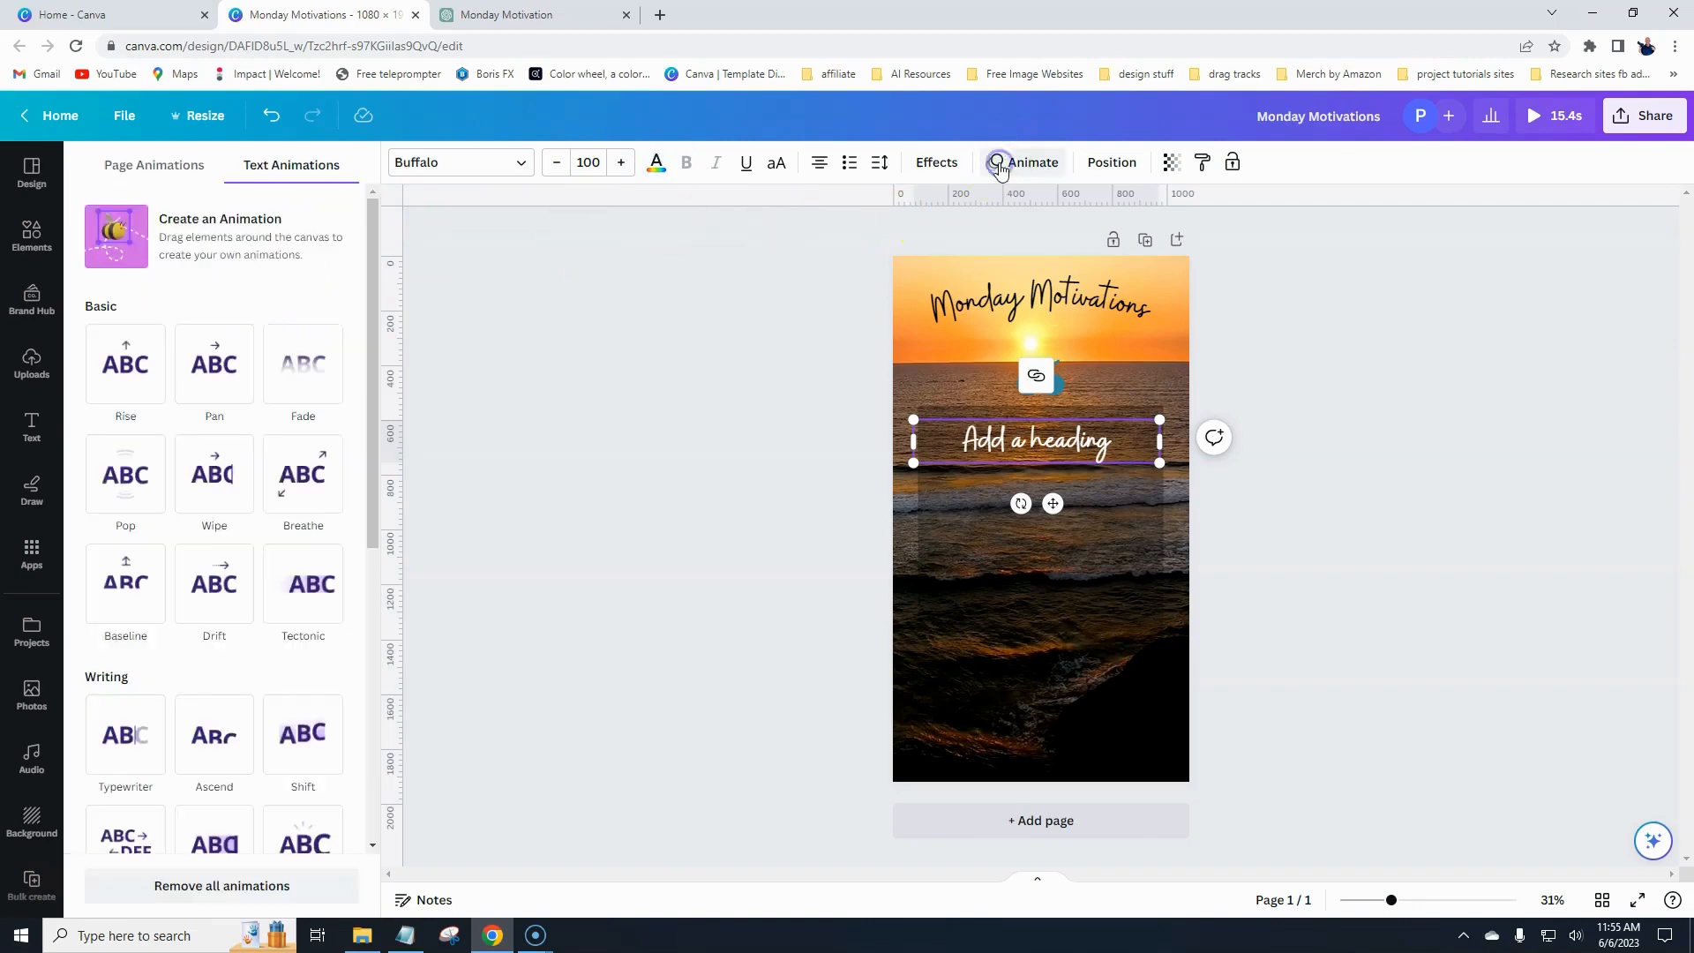
pyautogui.click(129, 743)
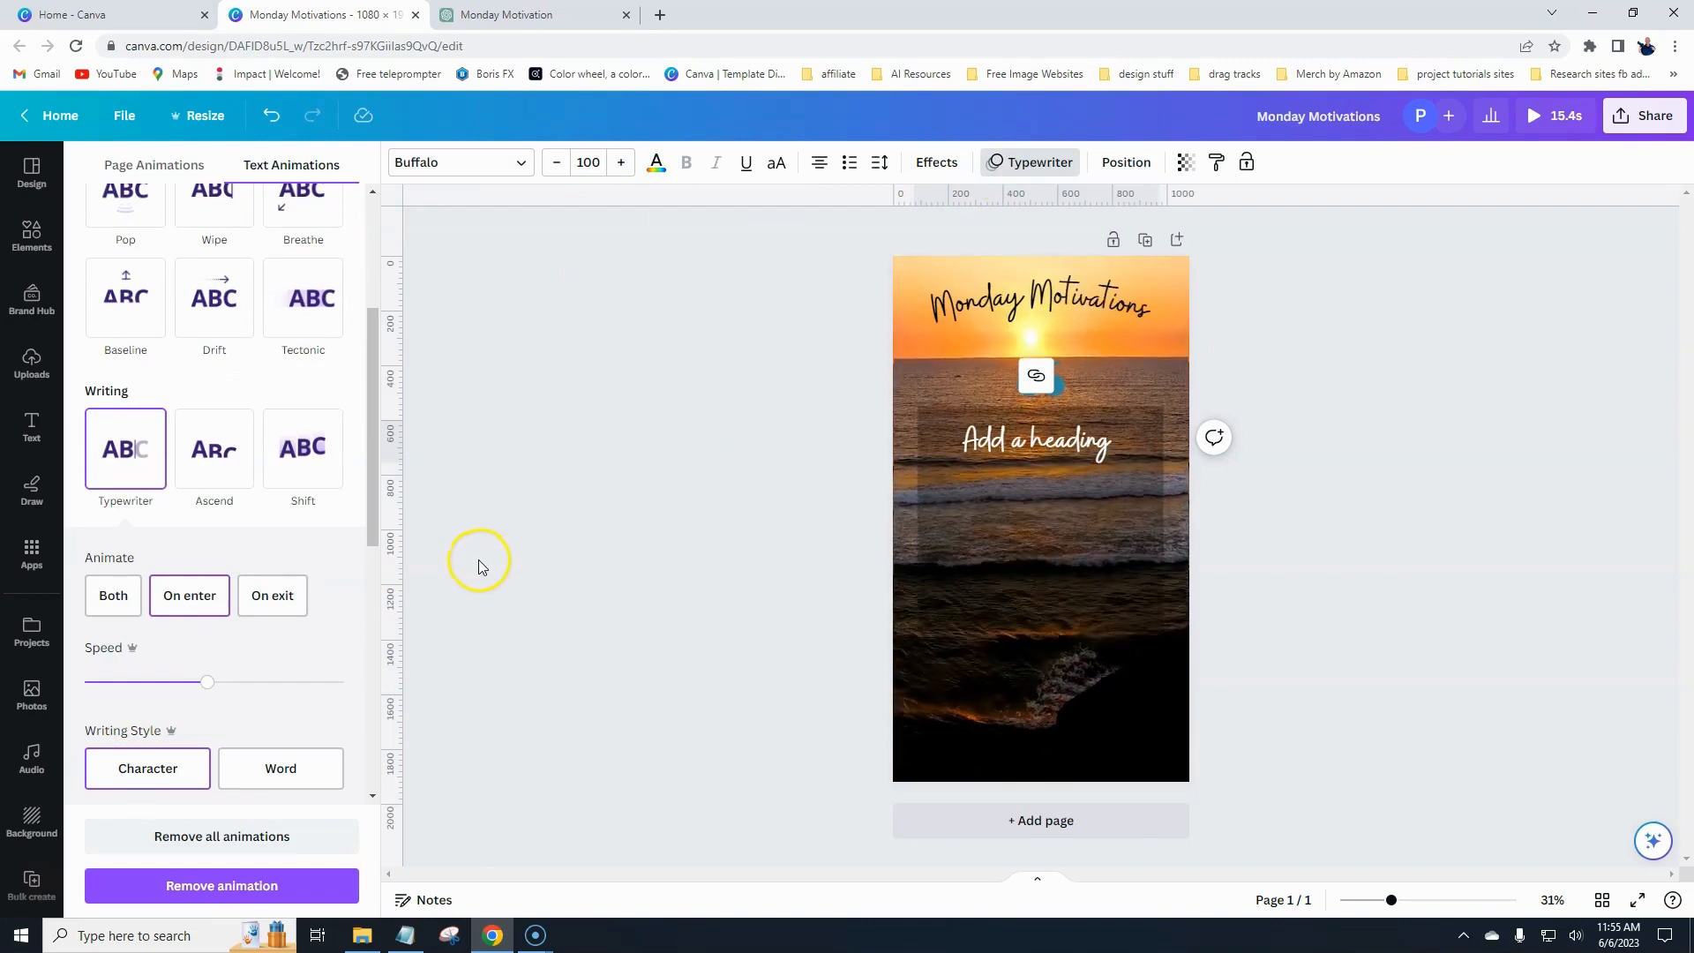
pyautogui.scroll(1, 235, 650)
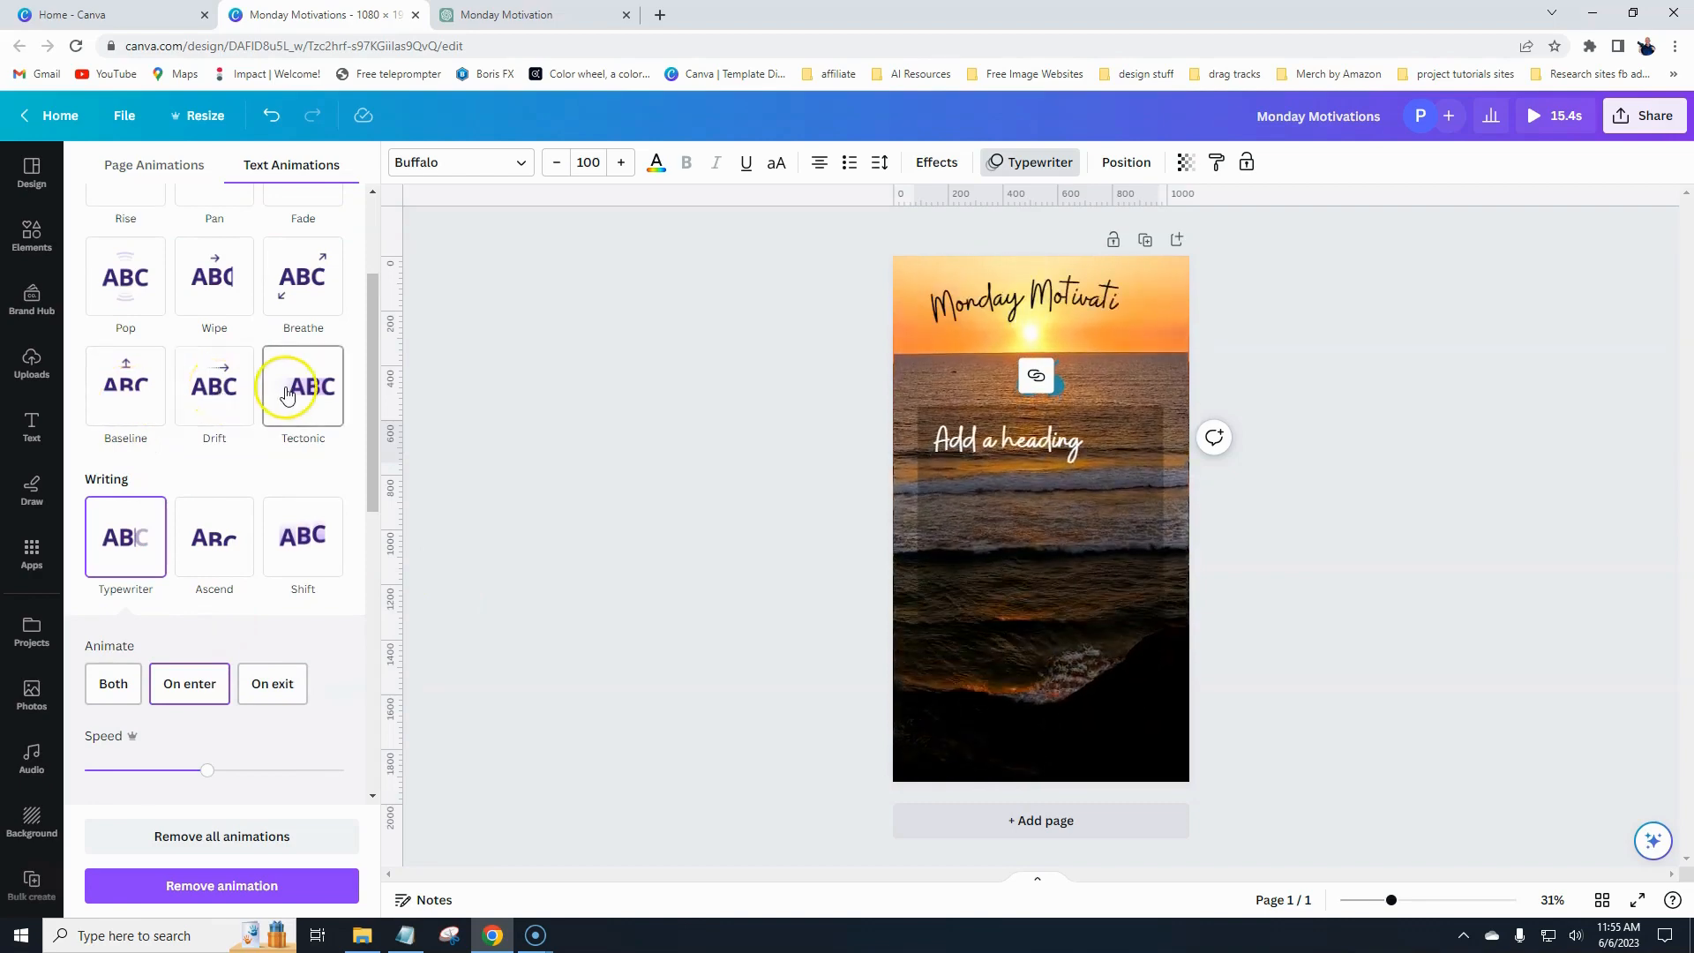
pyautogui.click(221, 397)
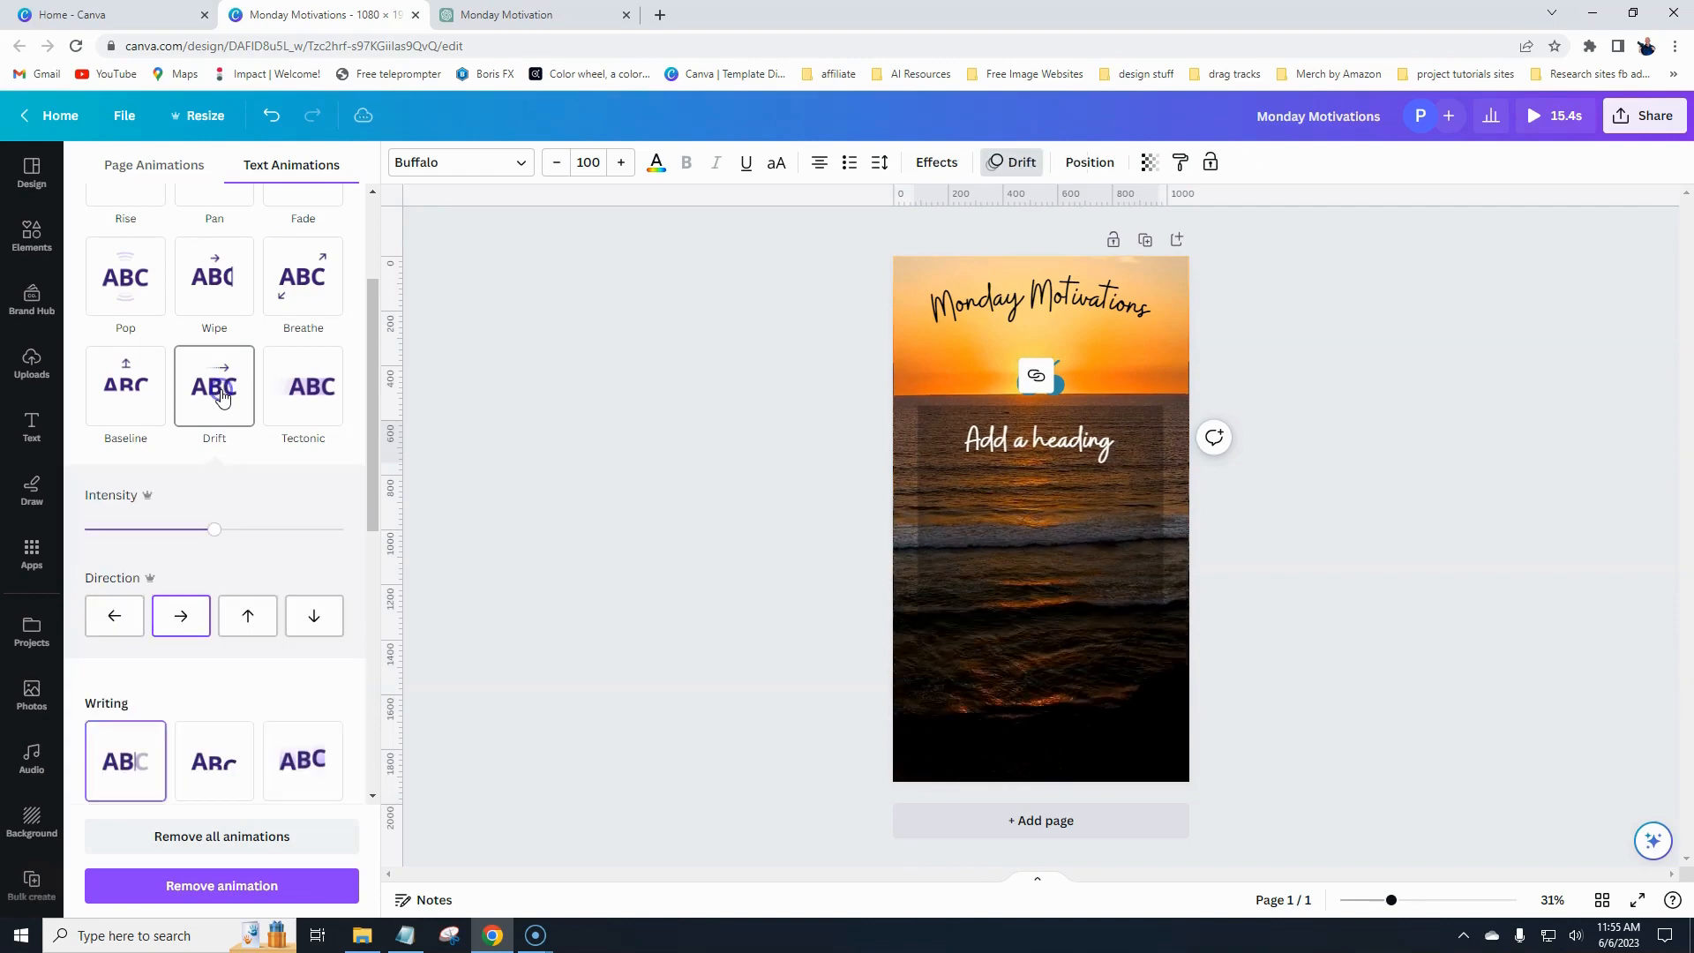
pyautogui.click(657, 542)
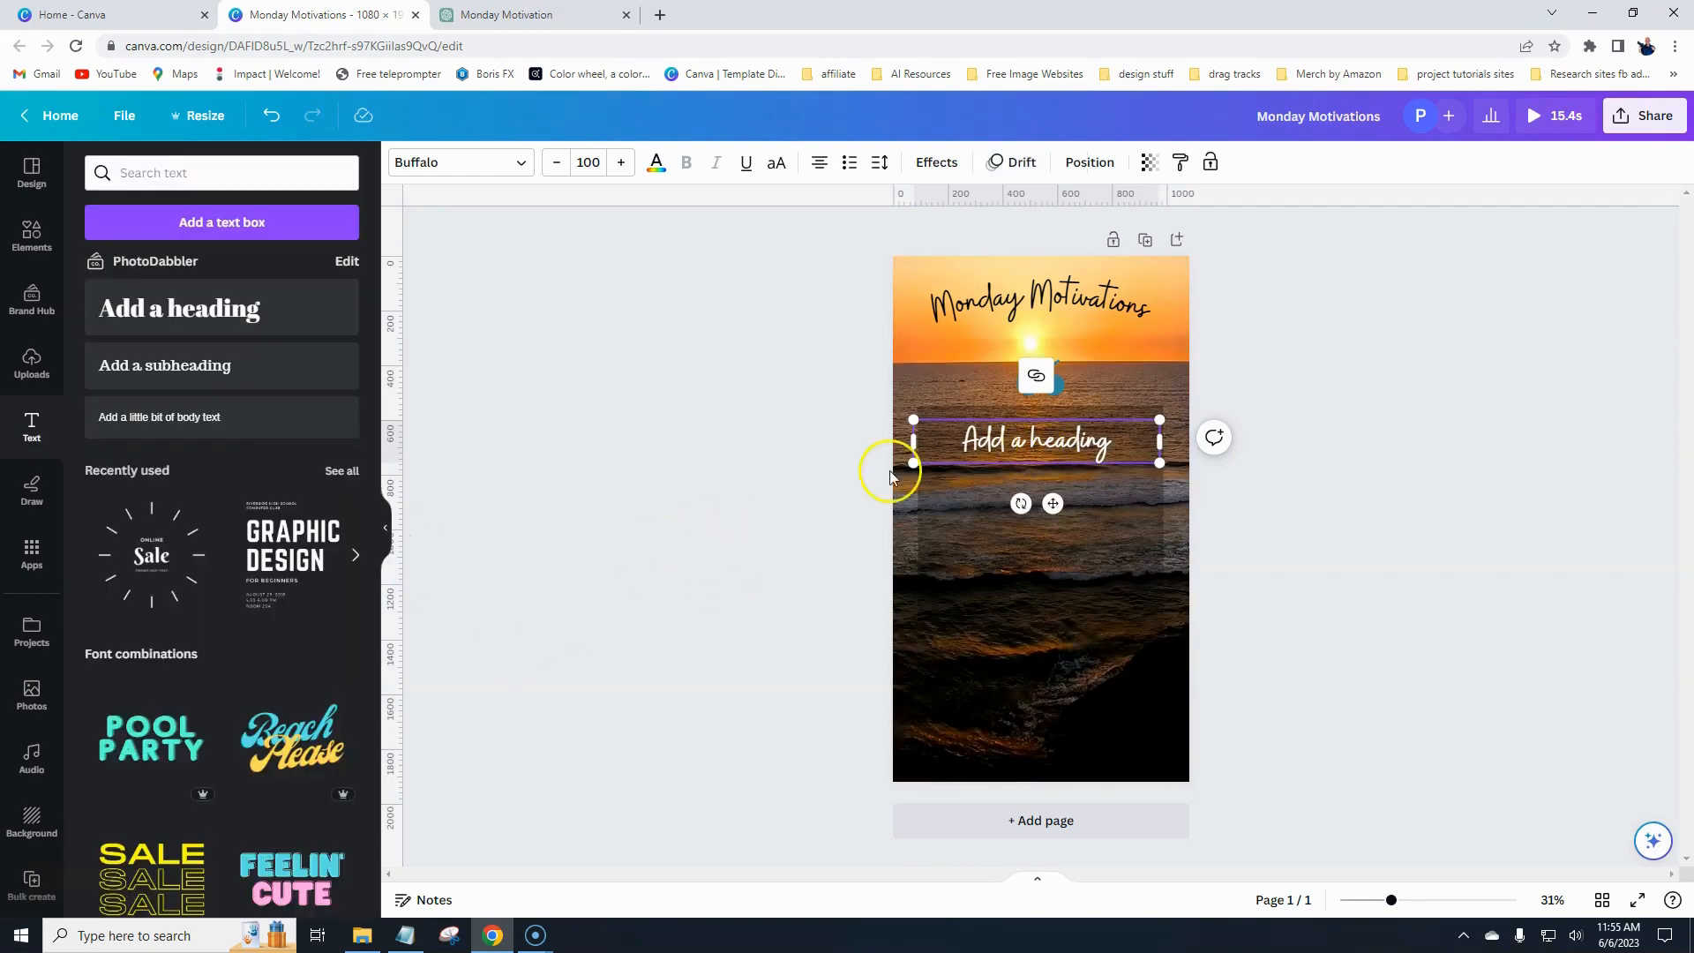
pyautogui.click(757, 500)
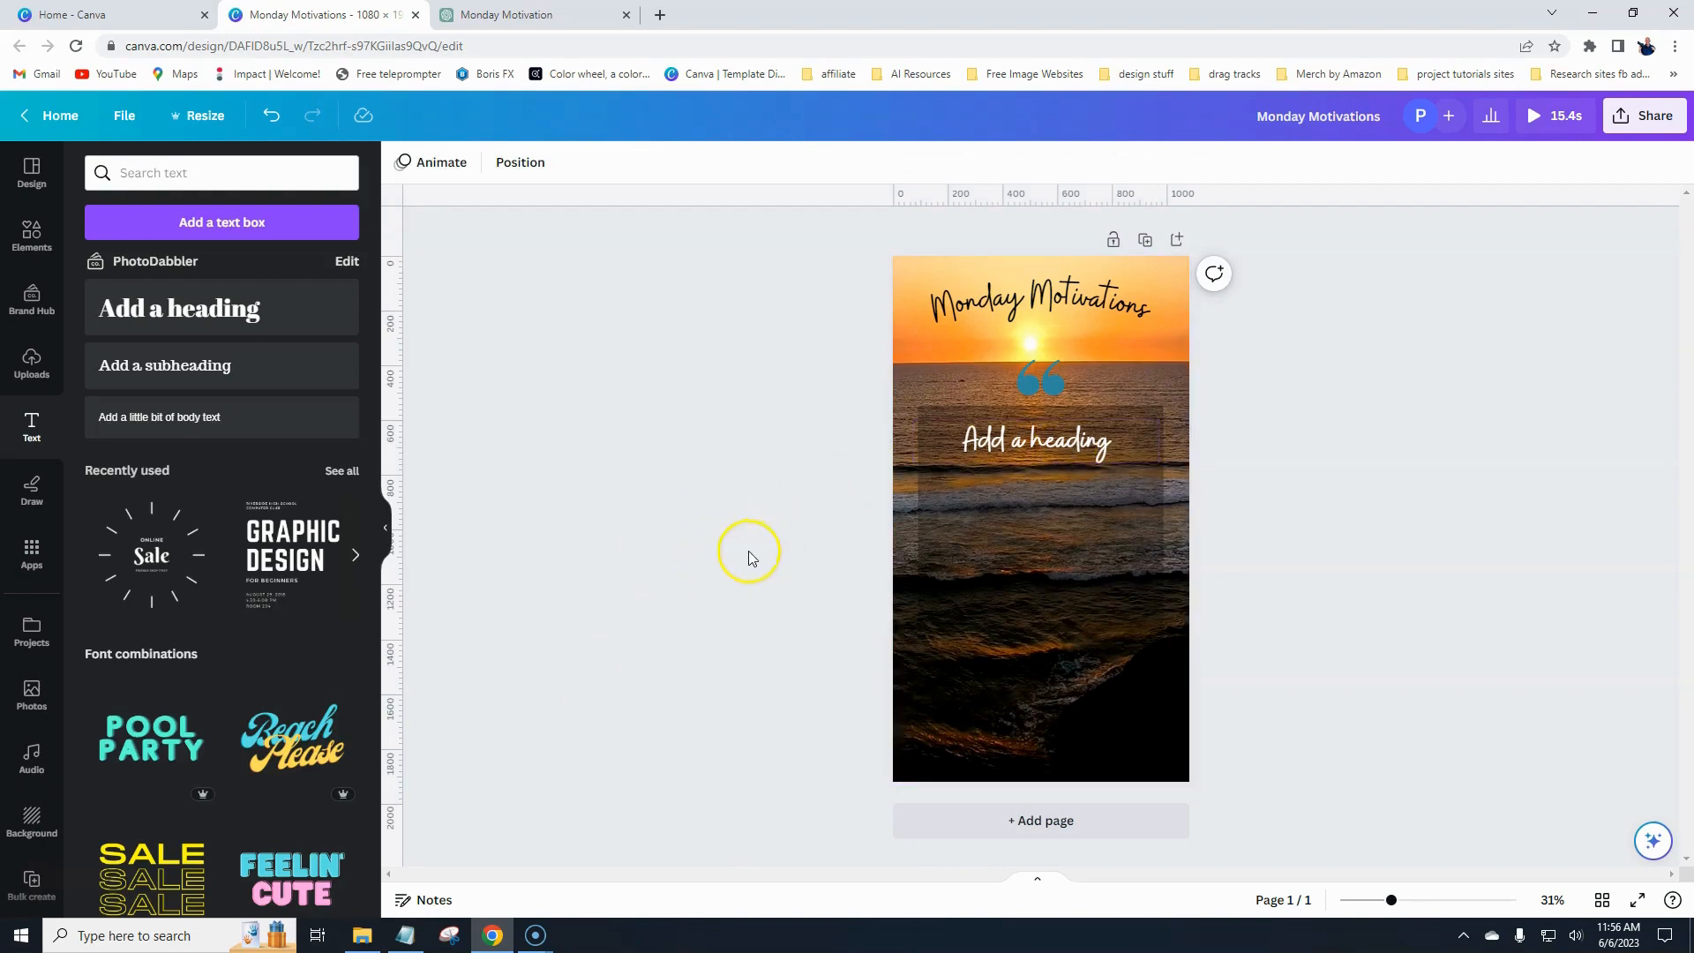
# - Open the Bulk create app by searching the apps for "bulk create"
pyautogui.scroll(-2, 31, 649)
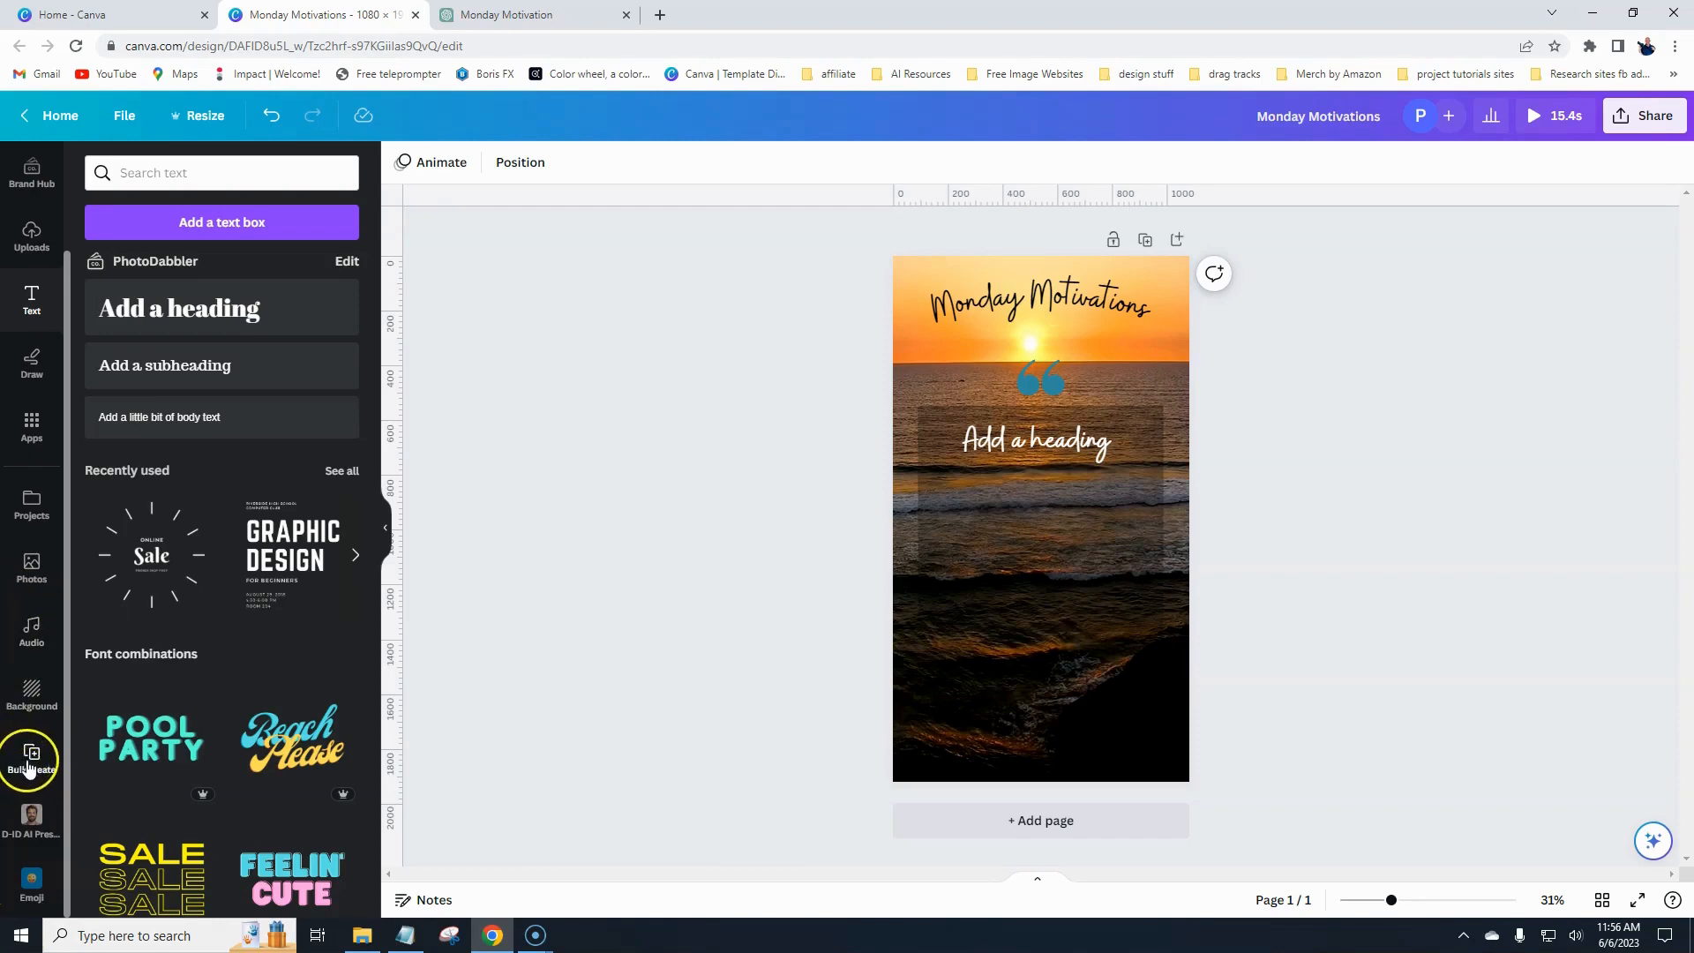
pyautogui.click(32, 422)
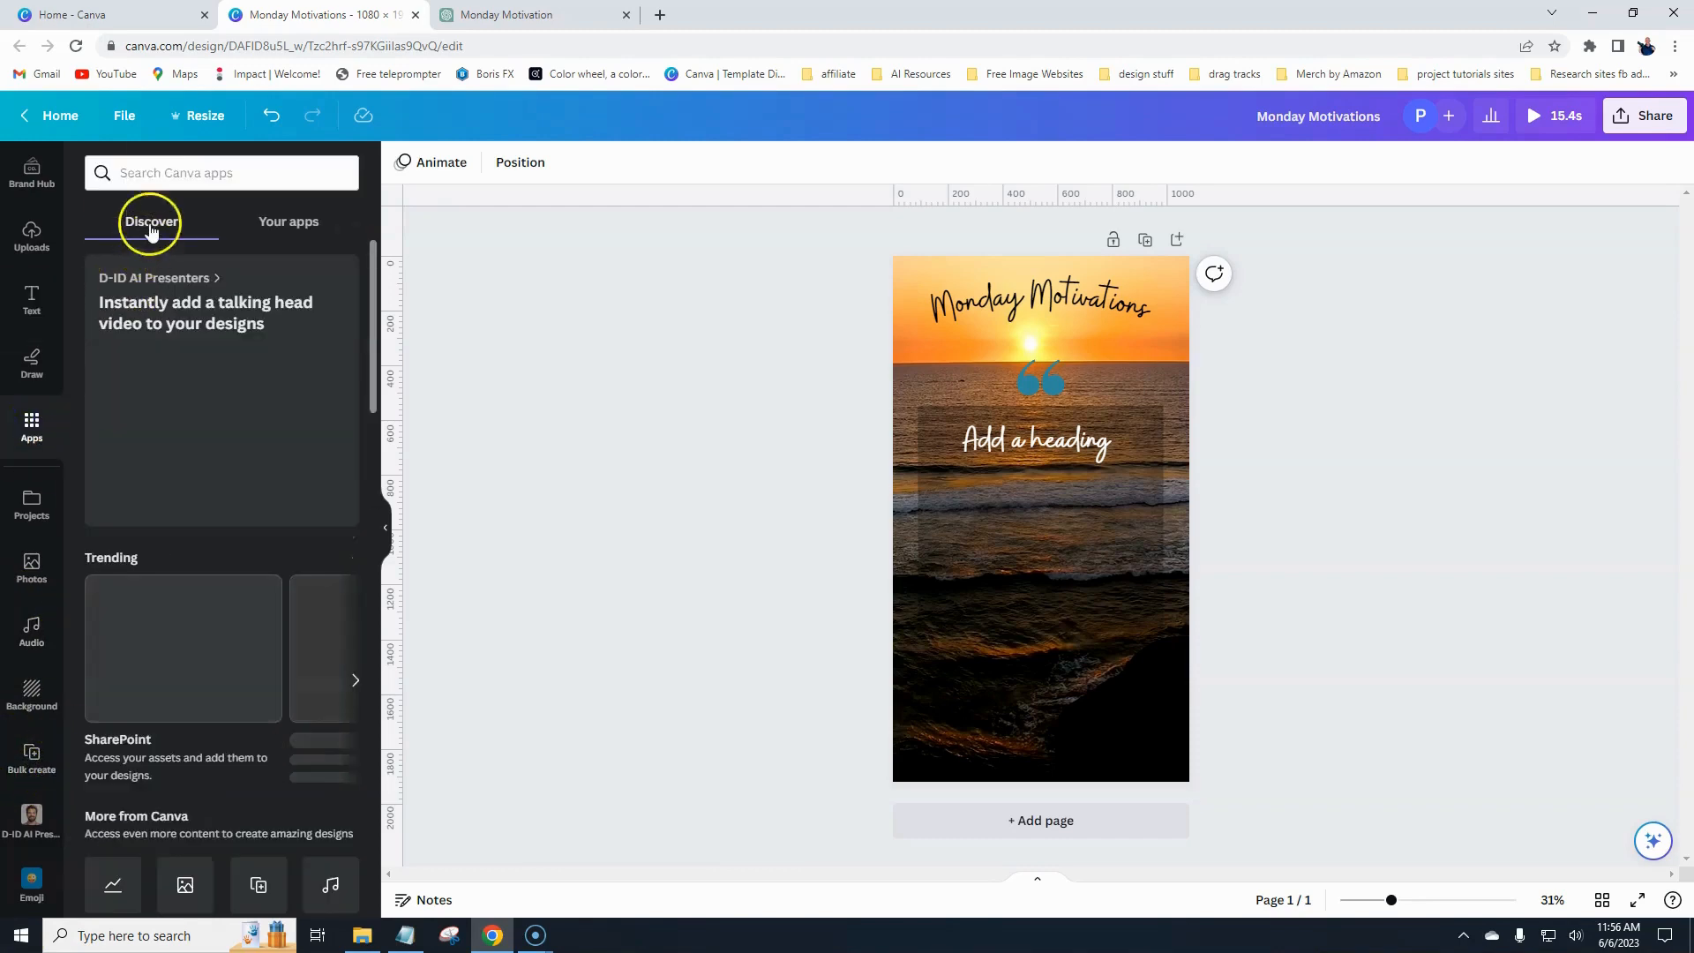
pyautogui.click(152, 173)
pyautogui.write('b')
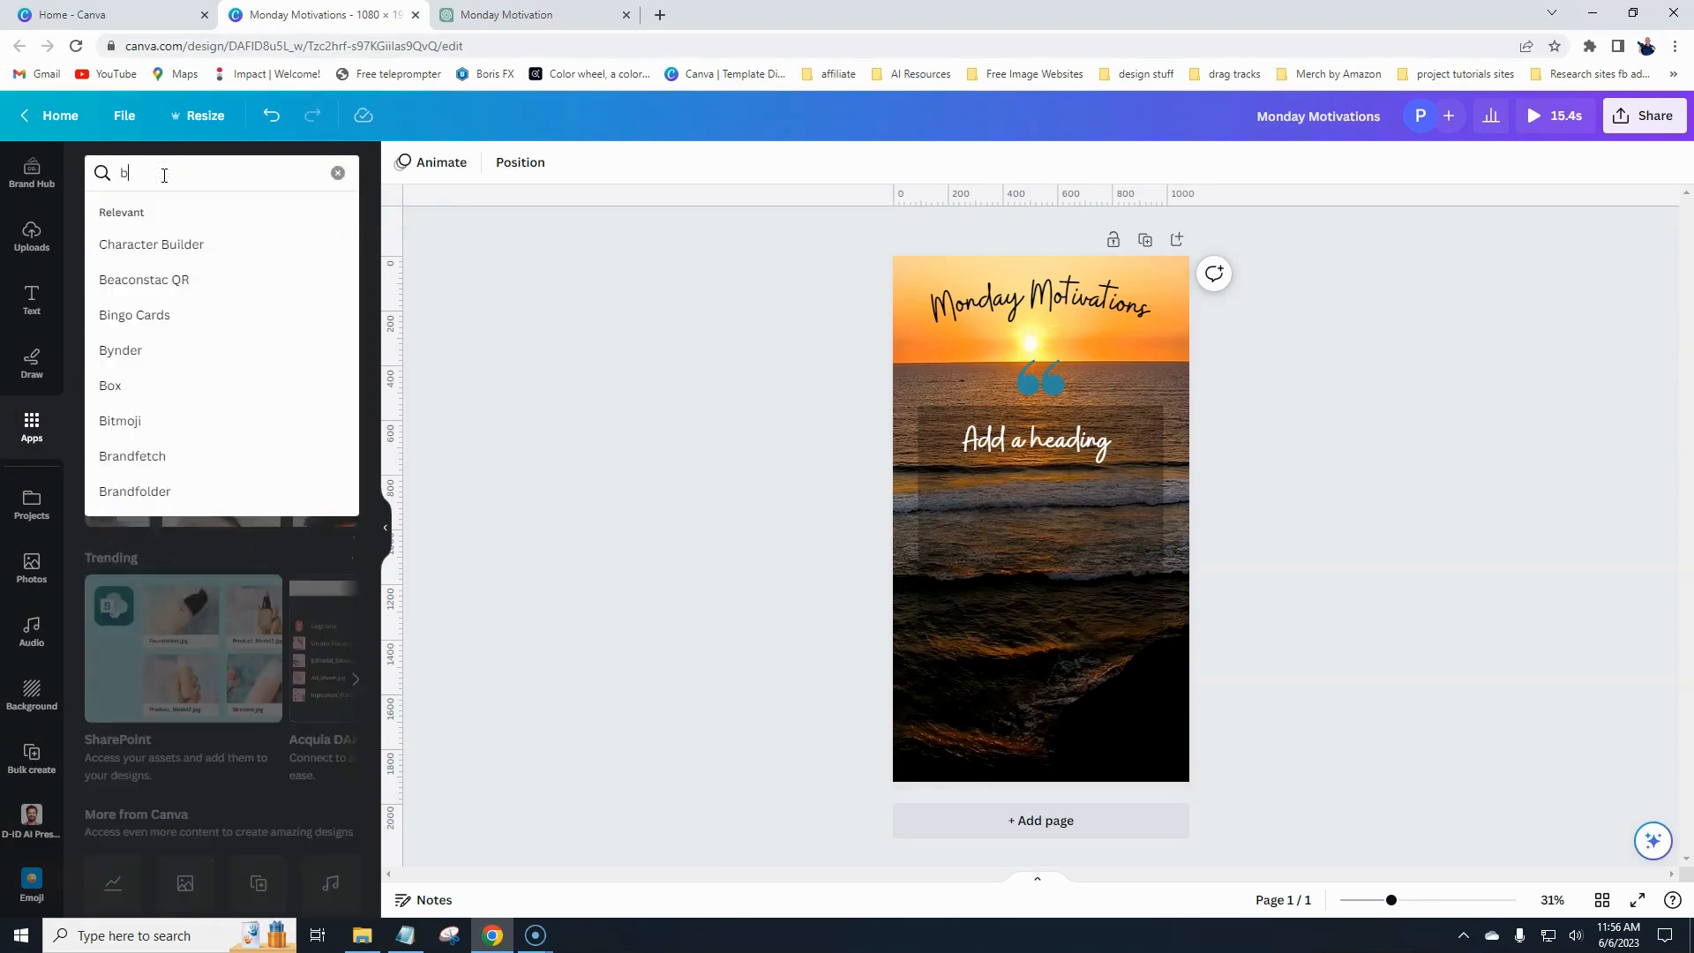
pyautogui.write('ulk')
pyautogui.press('Return')
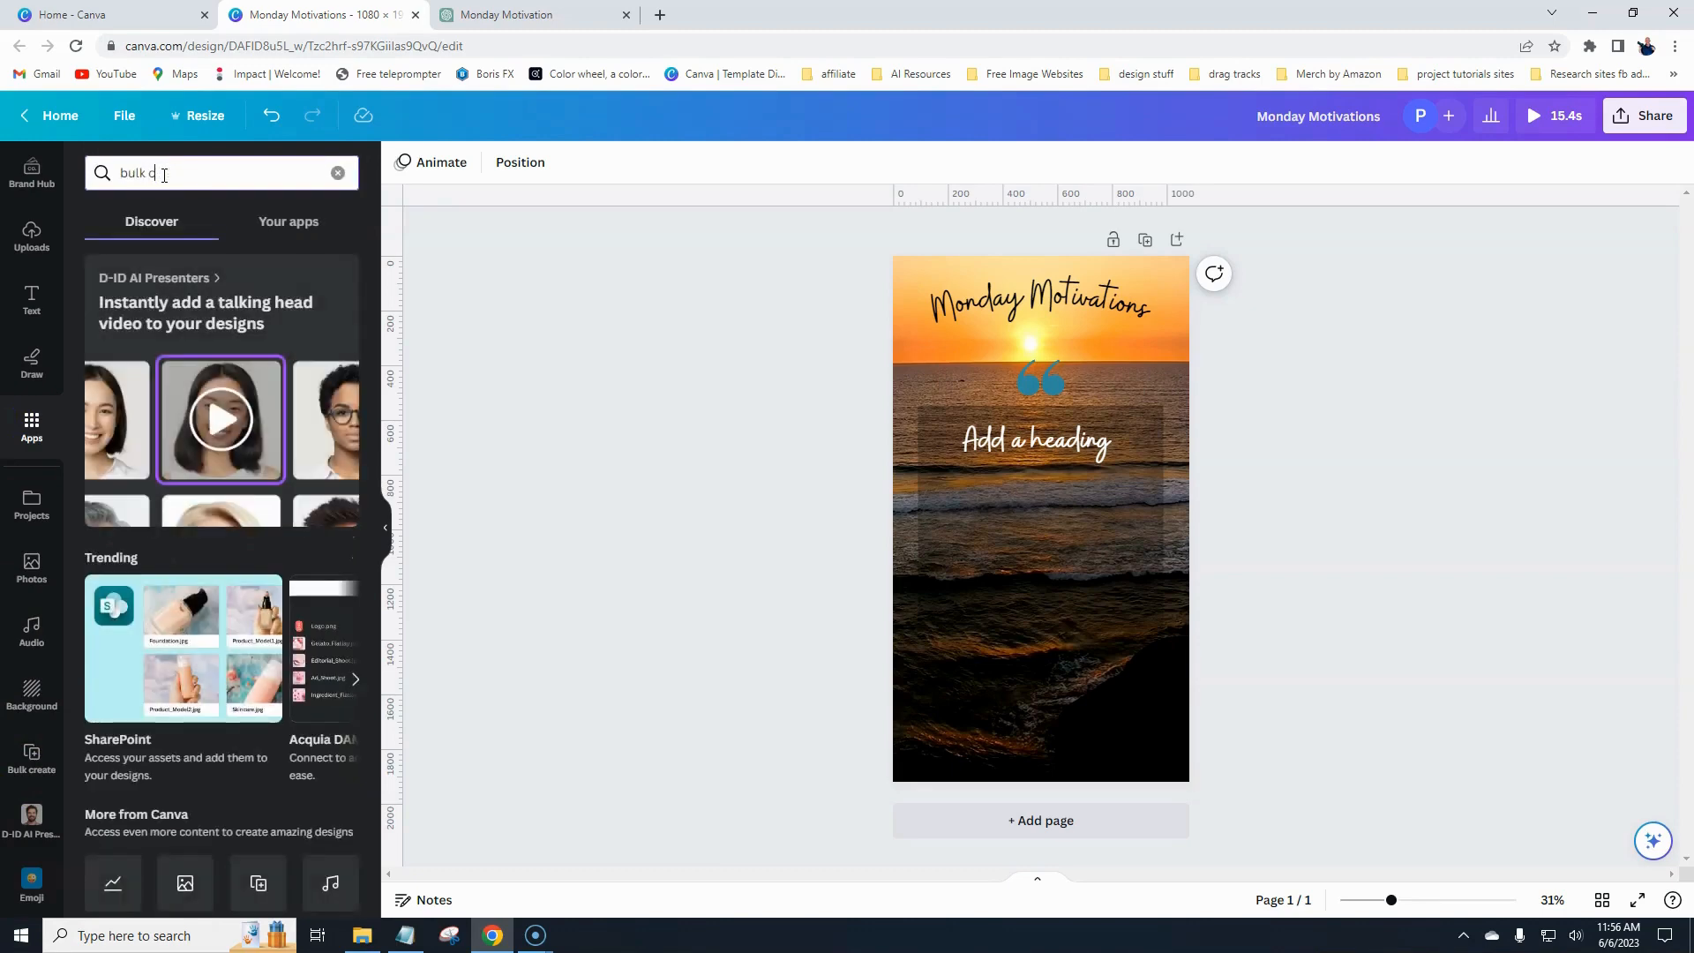
pyautogui.write('create')
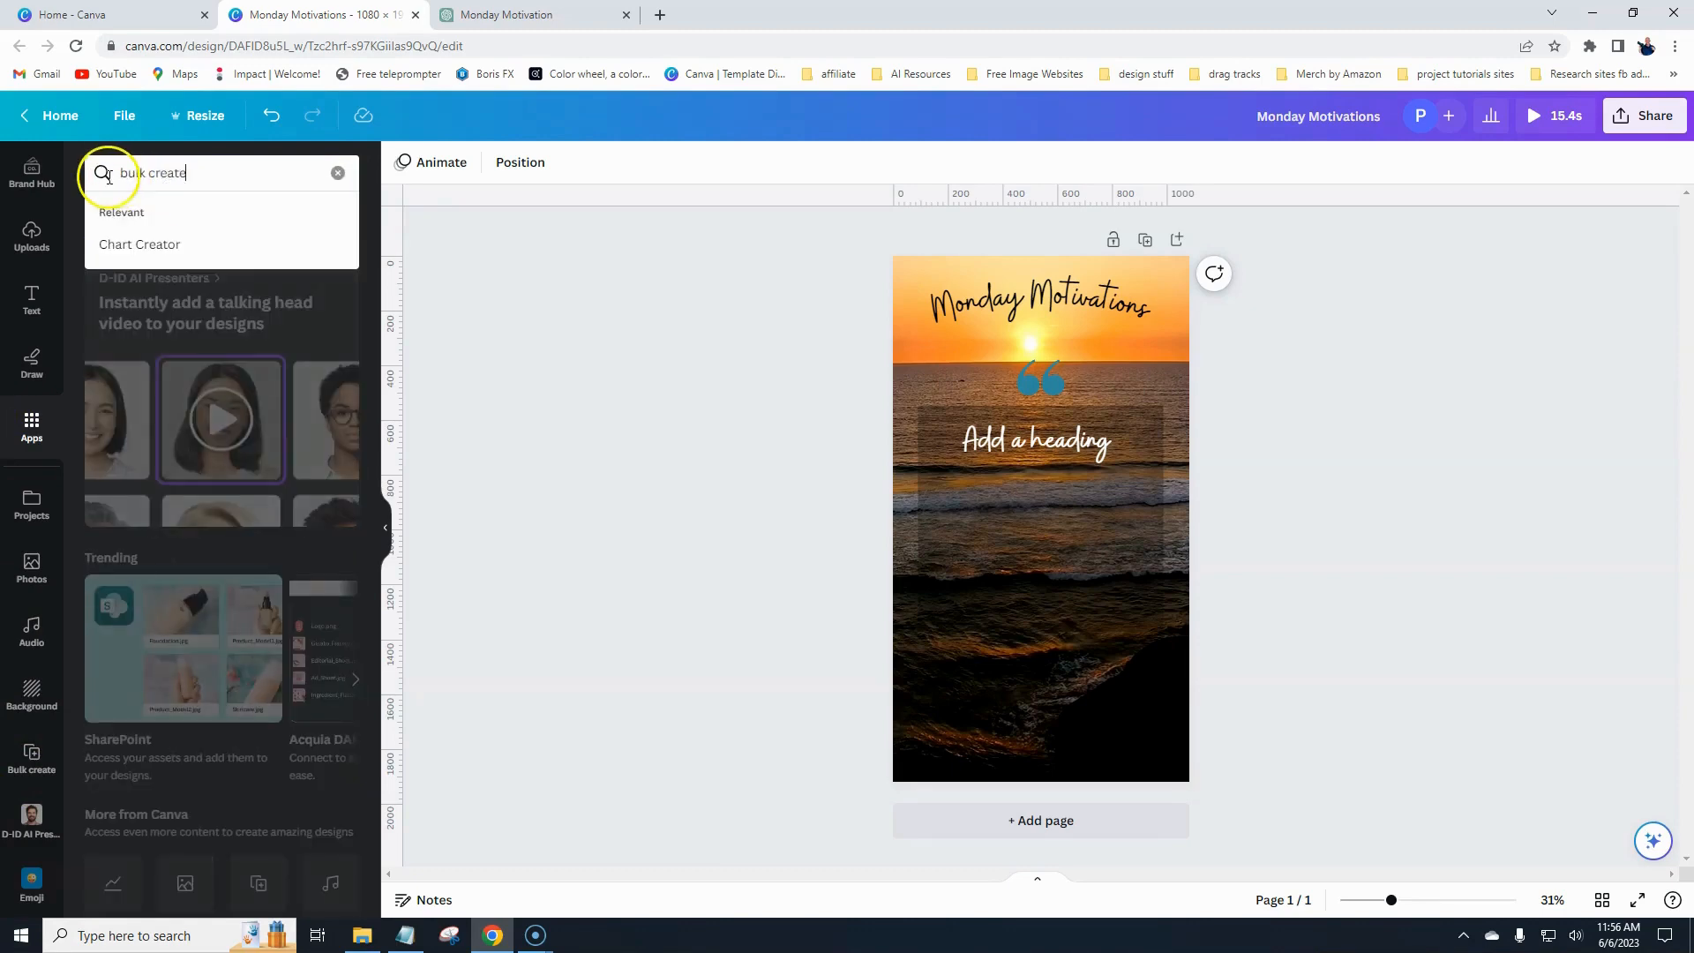
pyautogui.press('Return')
pyautogui.scroll(-4, 159, 756)
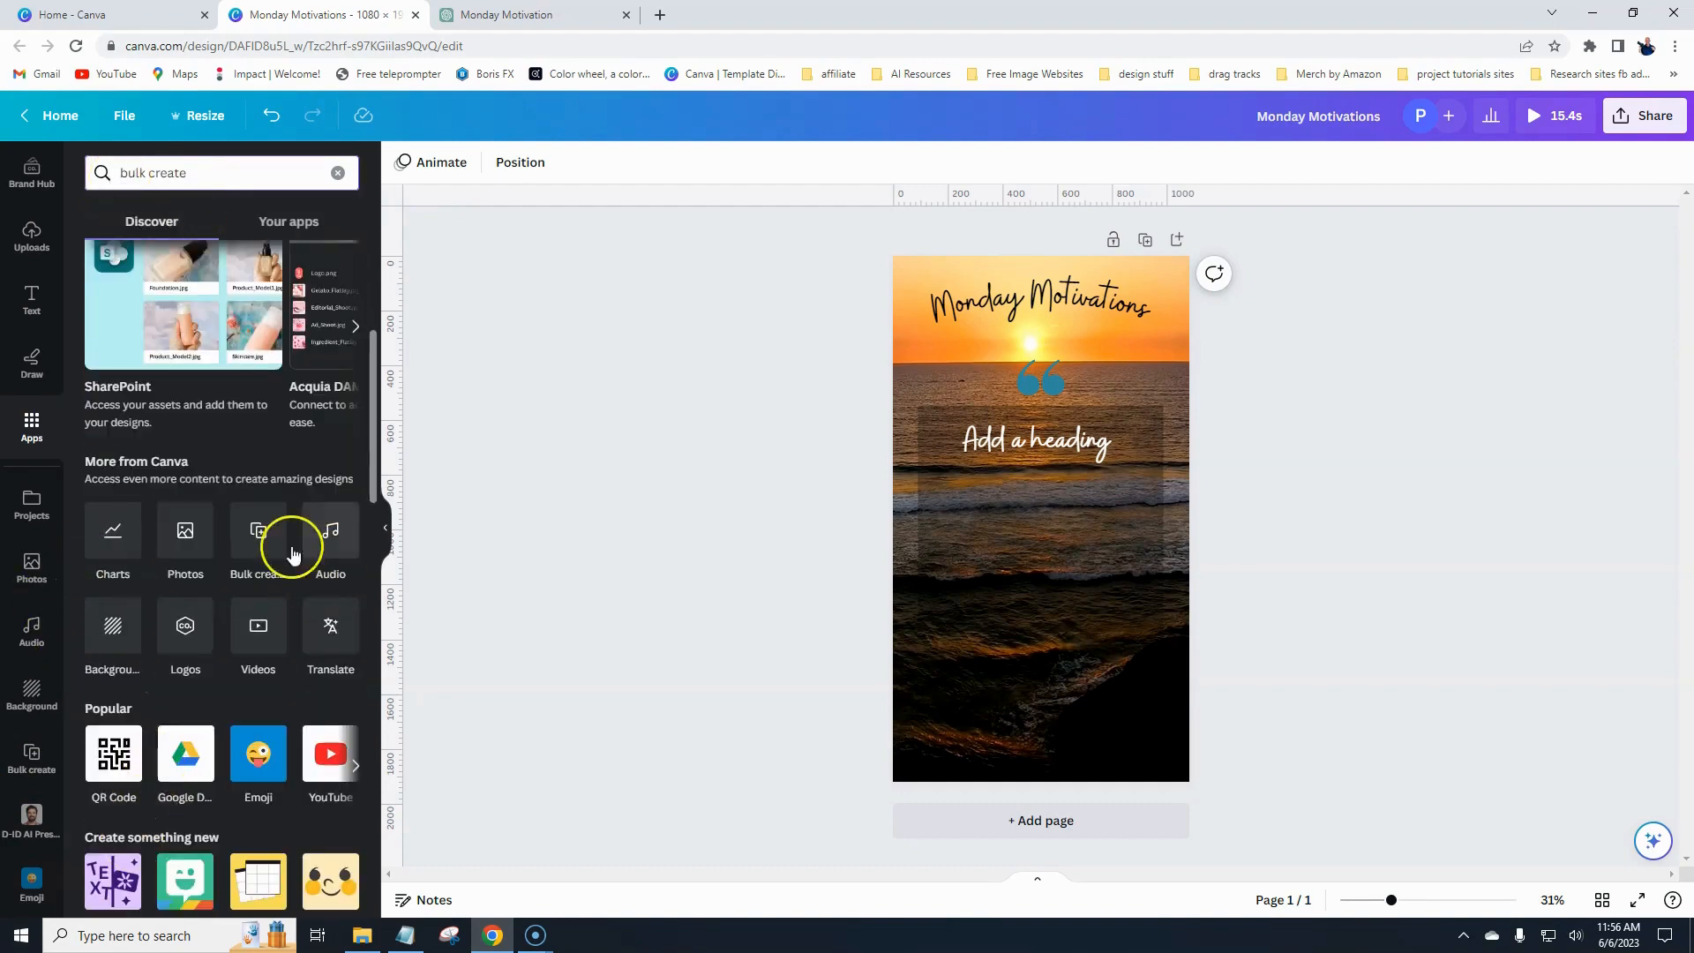
pyautogui.click(259, 540)
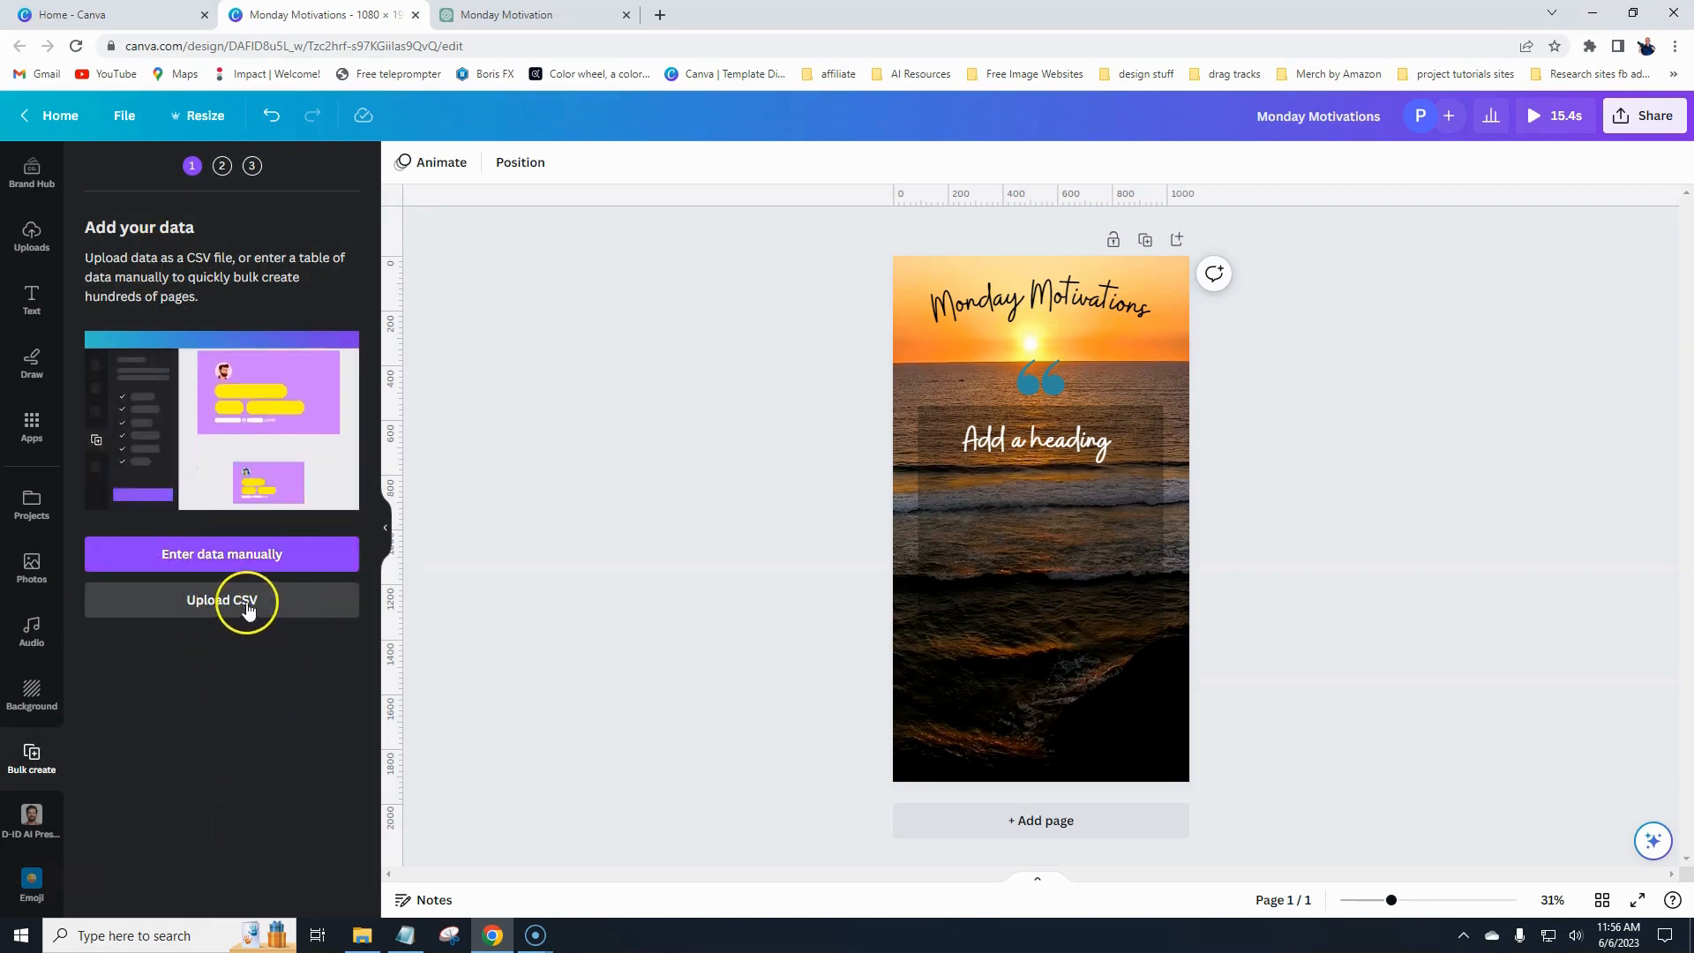
# - Choose to enter data manually, clear the sample table, and name the first column Quote
pyautogui.click(210, 554)
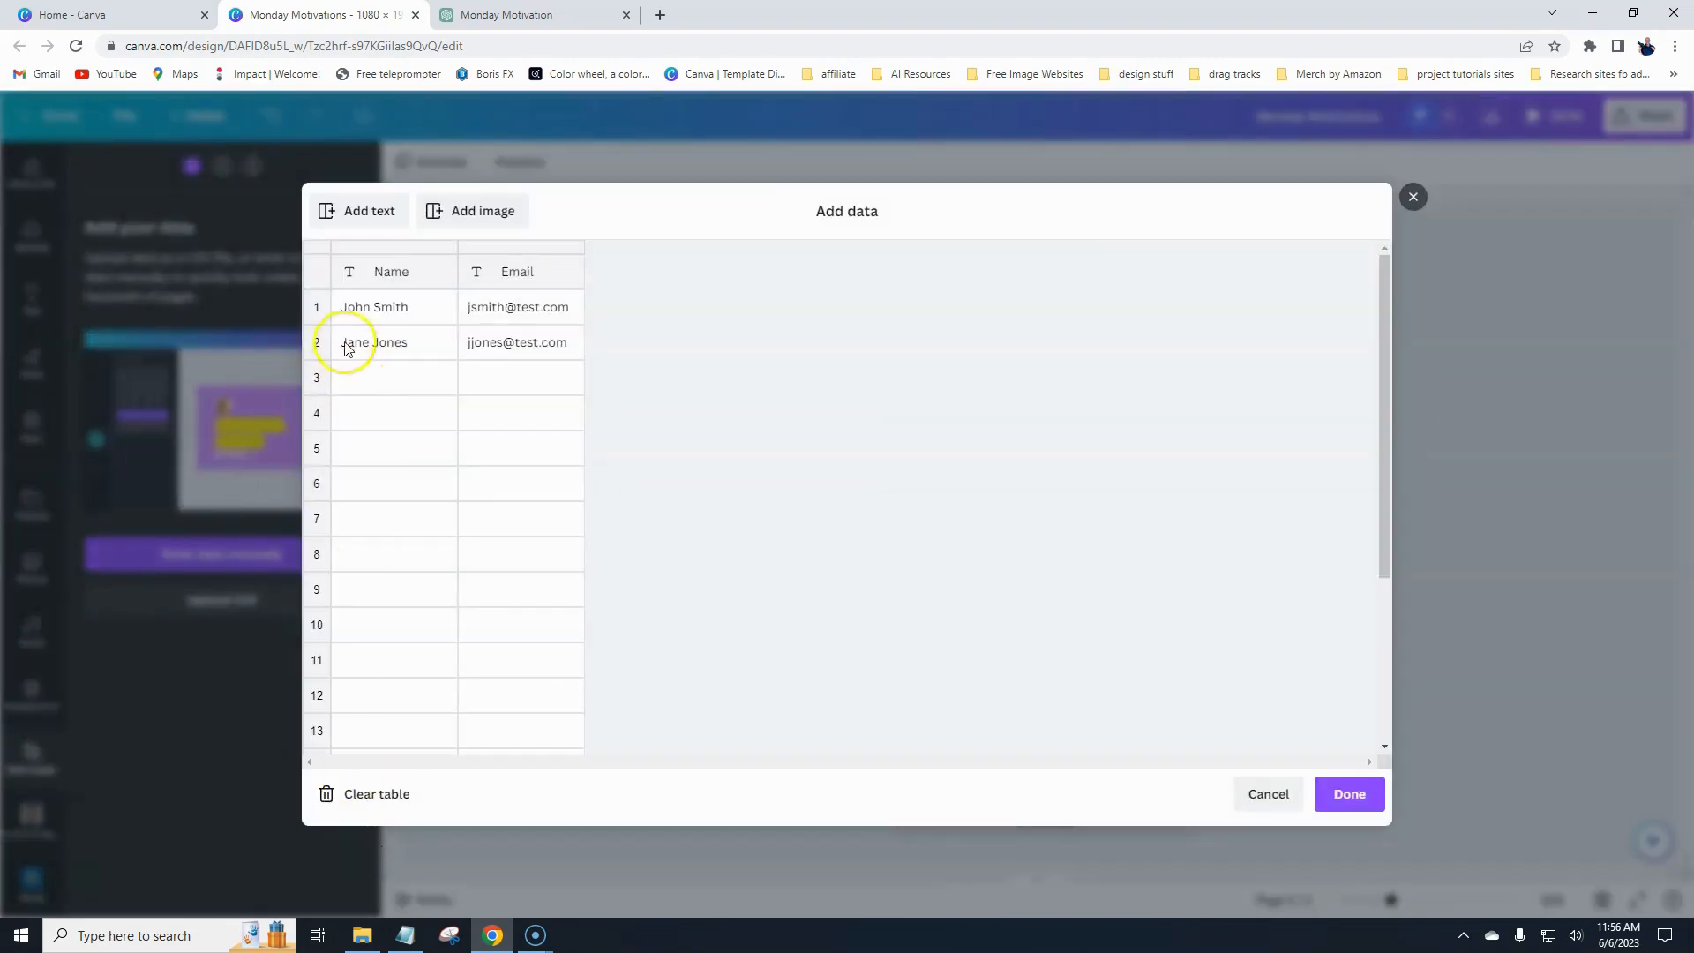
pyautogui.click(387, 794)
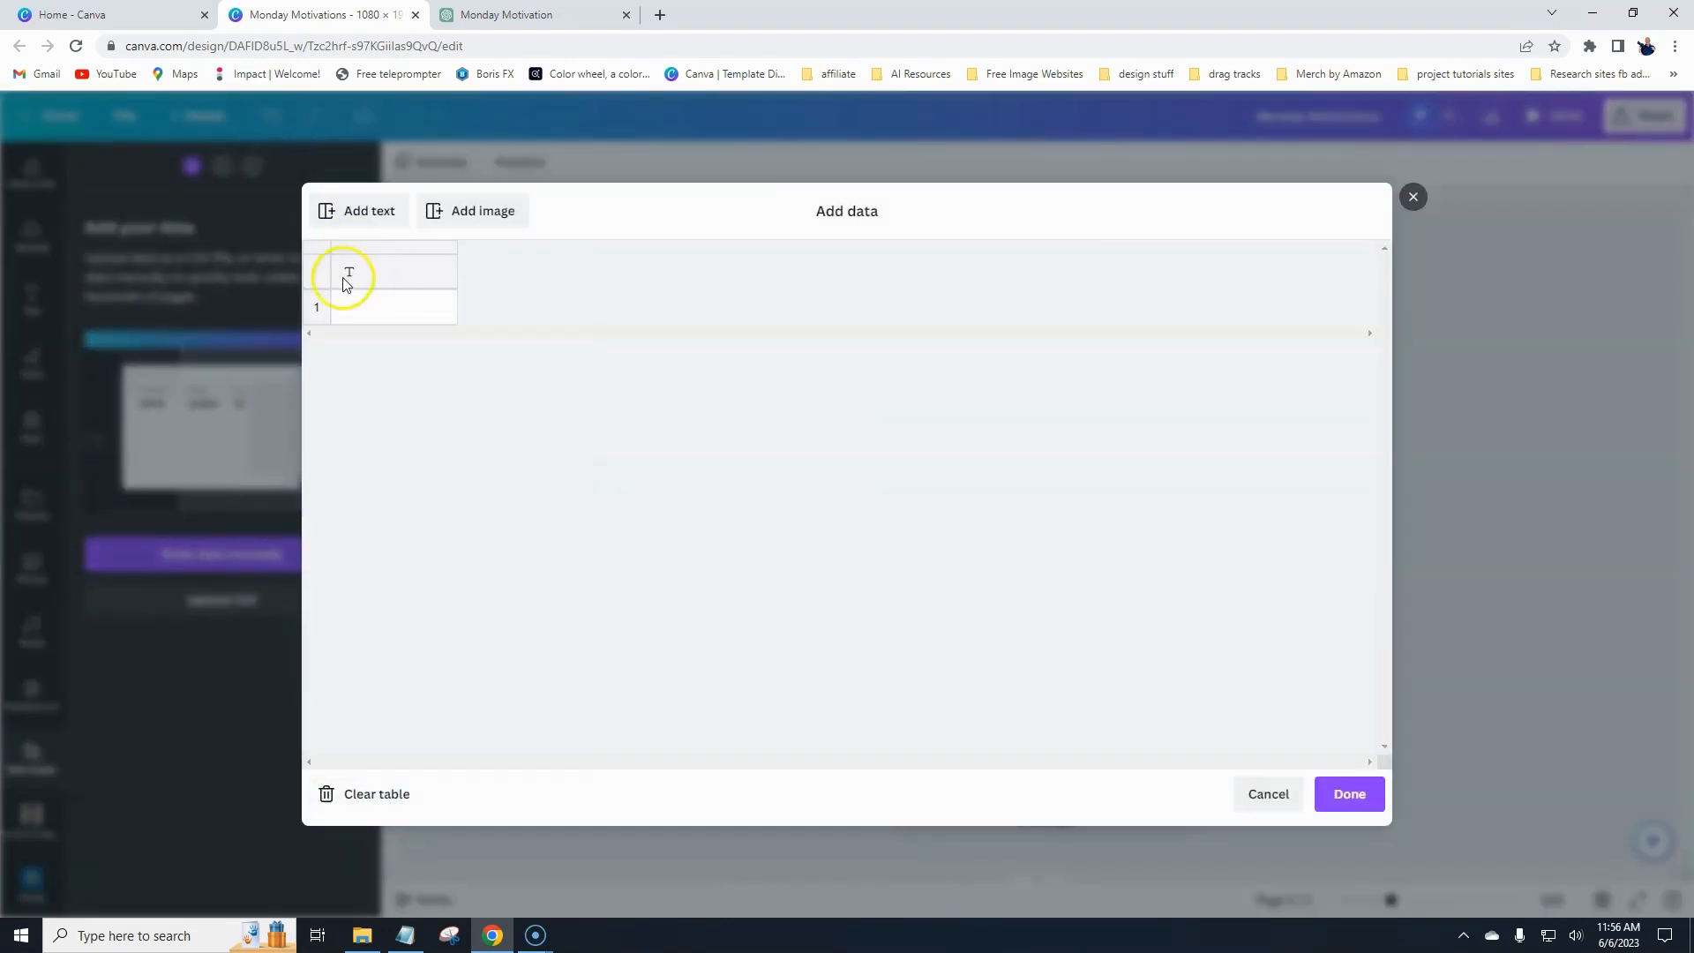
pyautogui.click(386, 272)
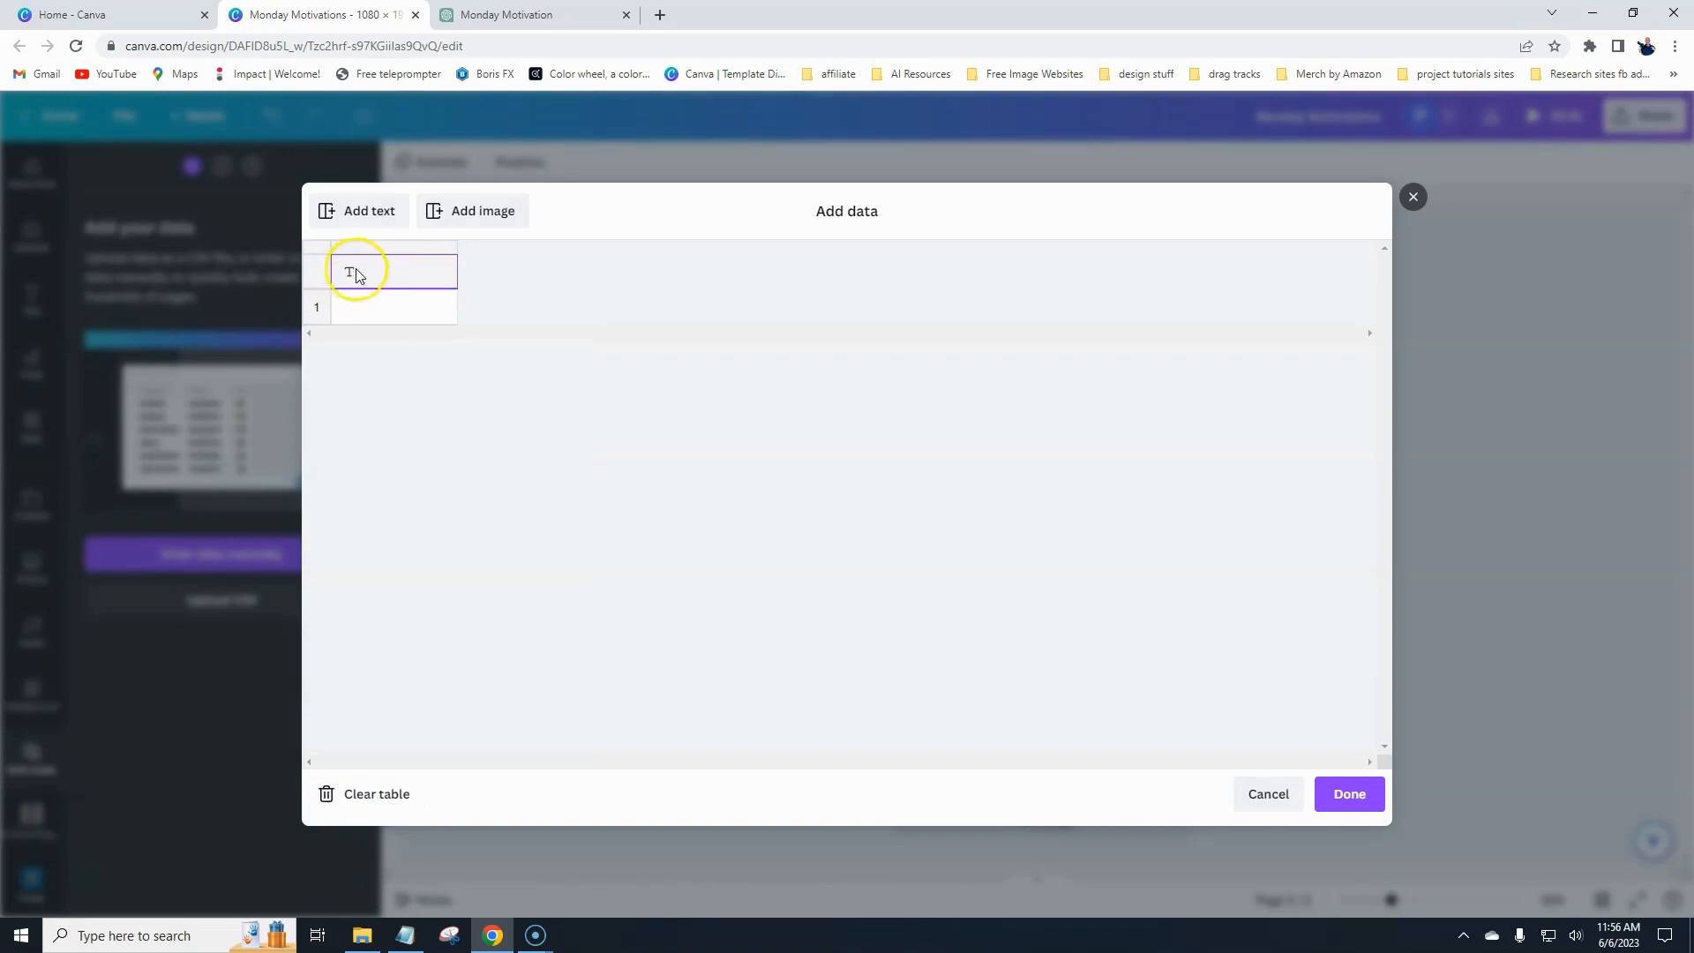
pyautogui.write('Q')
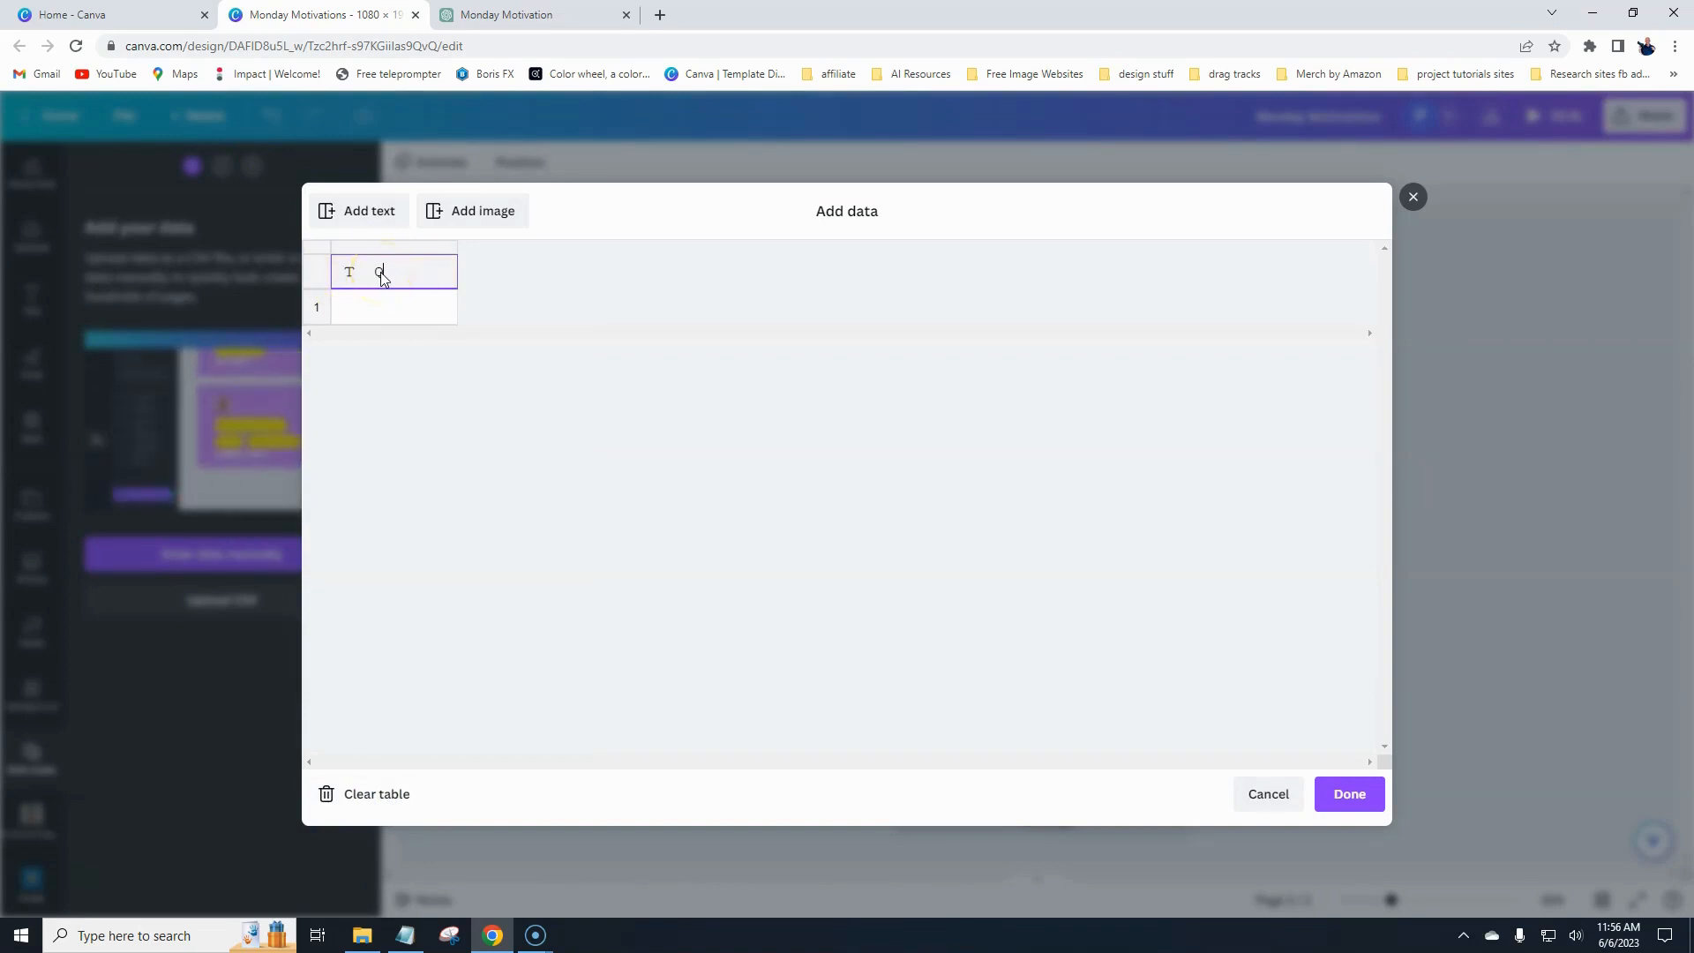
pyautogui.write('uote')
pyautogui.click(396, 312)
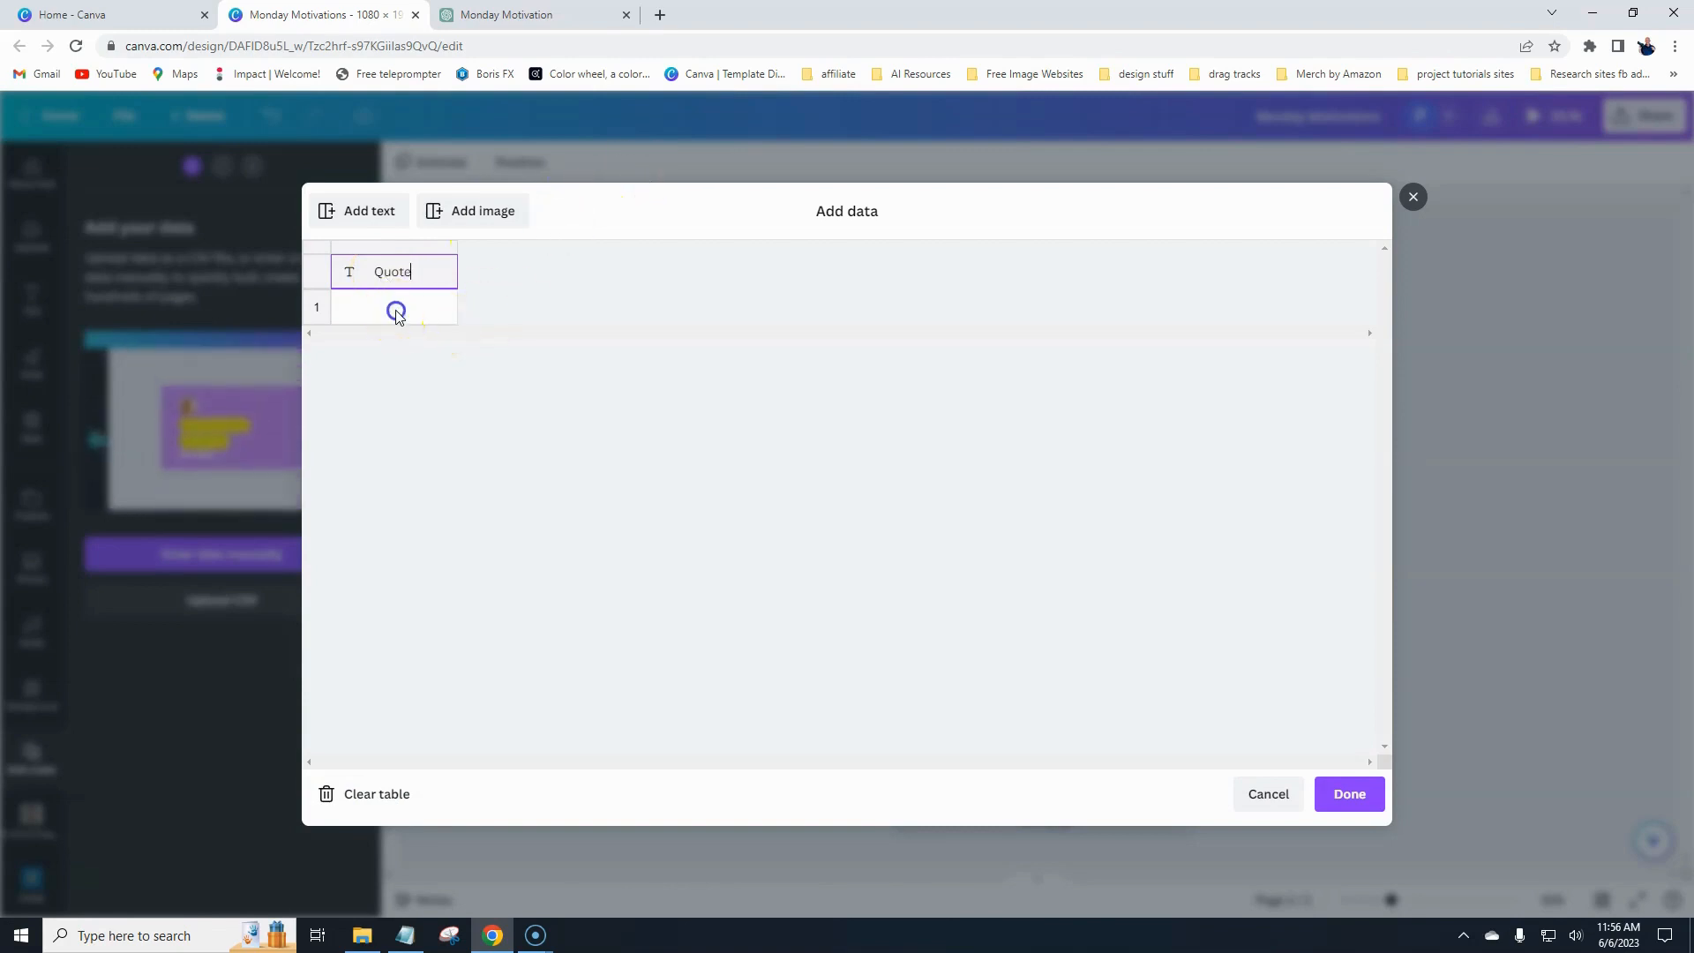
# - Paste the list of Monday quotes into the Quote column and confirm the data
pyautogui.rightClick(370, 309)
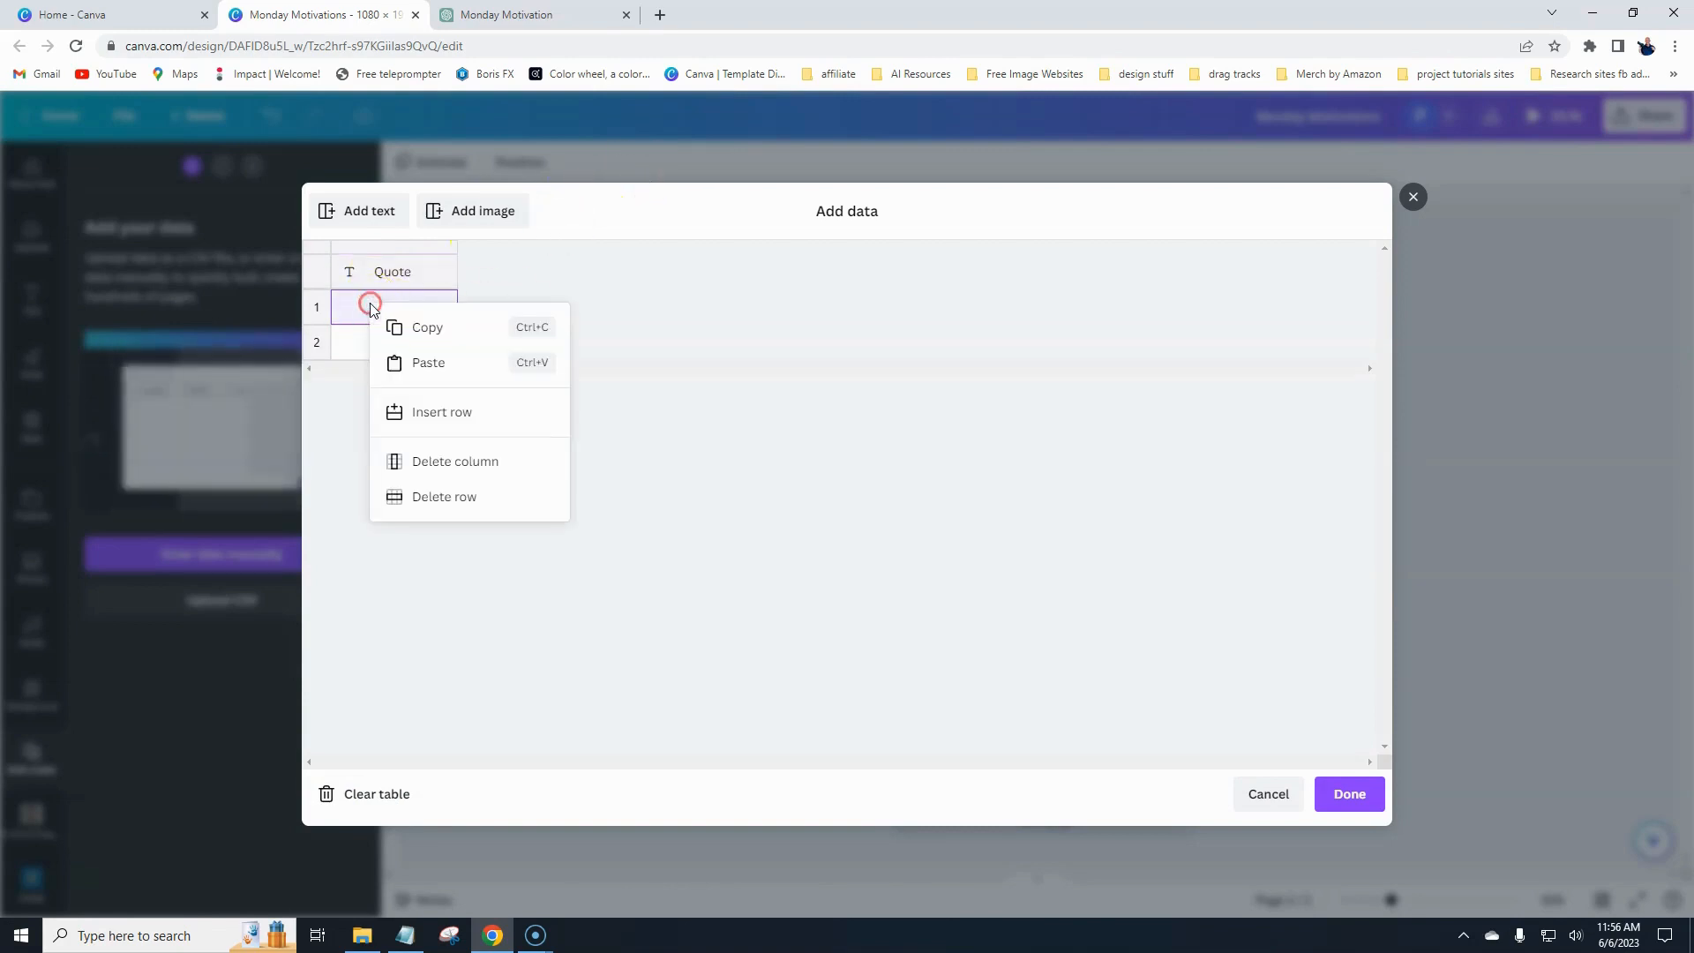
pyautogui.click(402, 364)
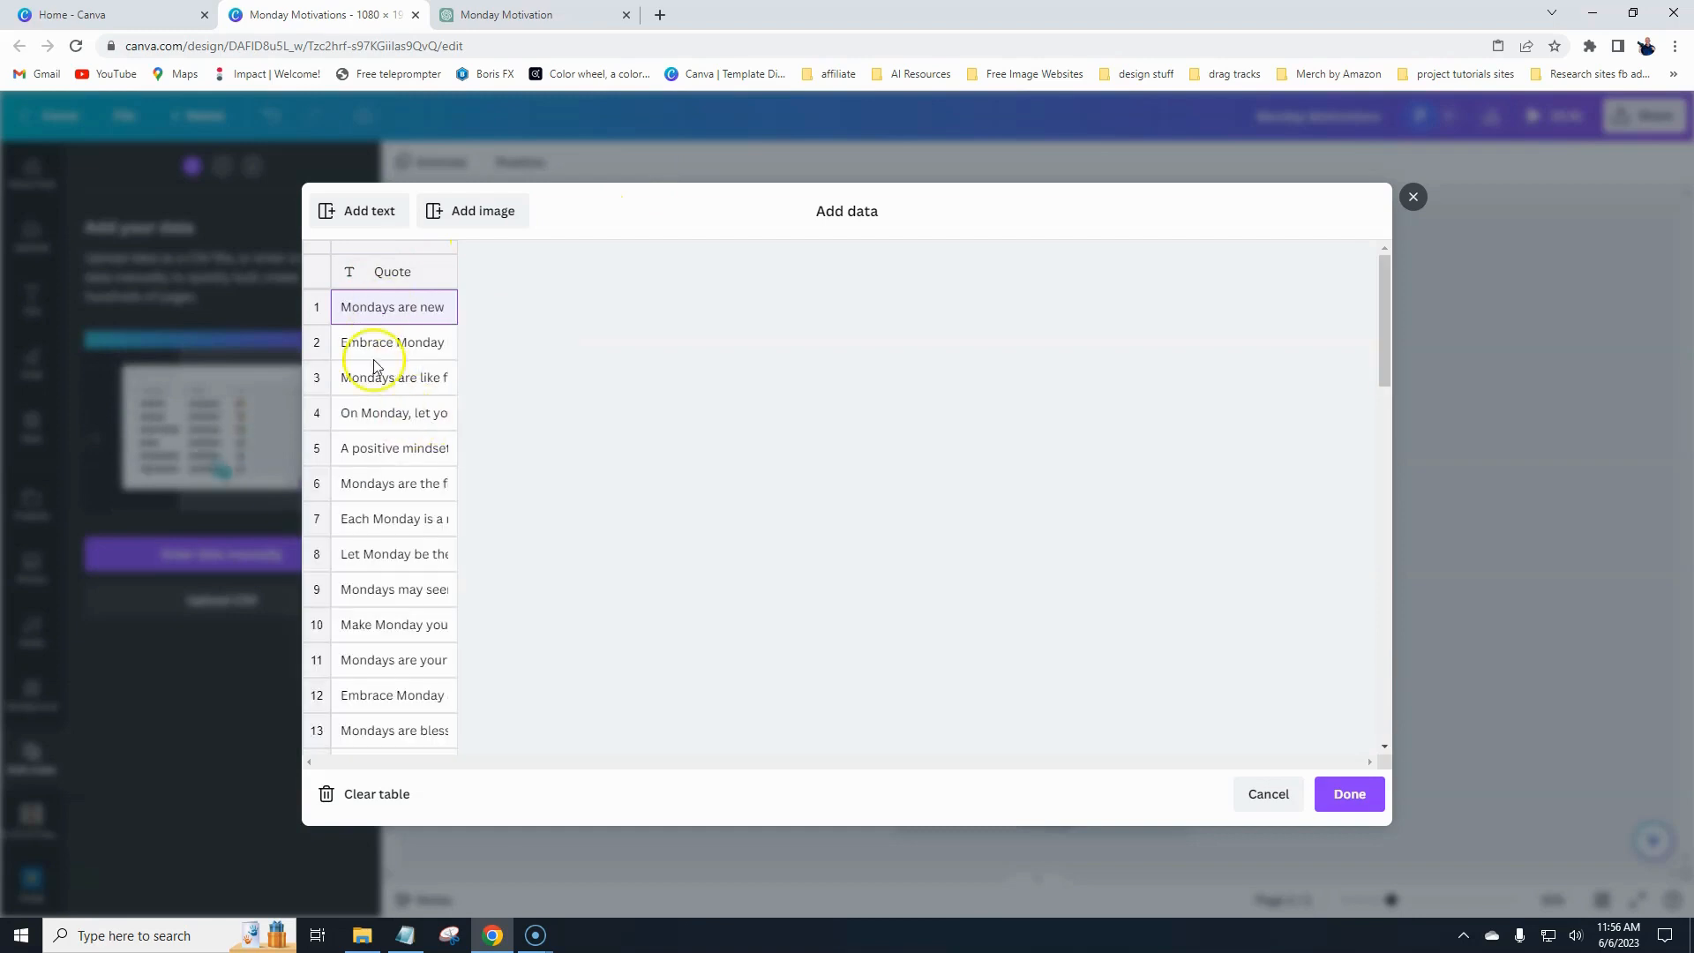
pyautogui.scroll(-12, 379, 490)
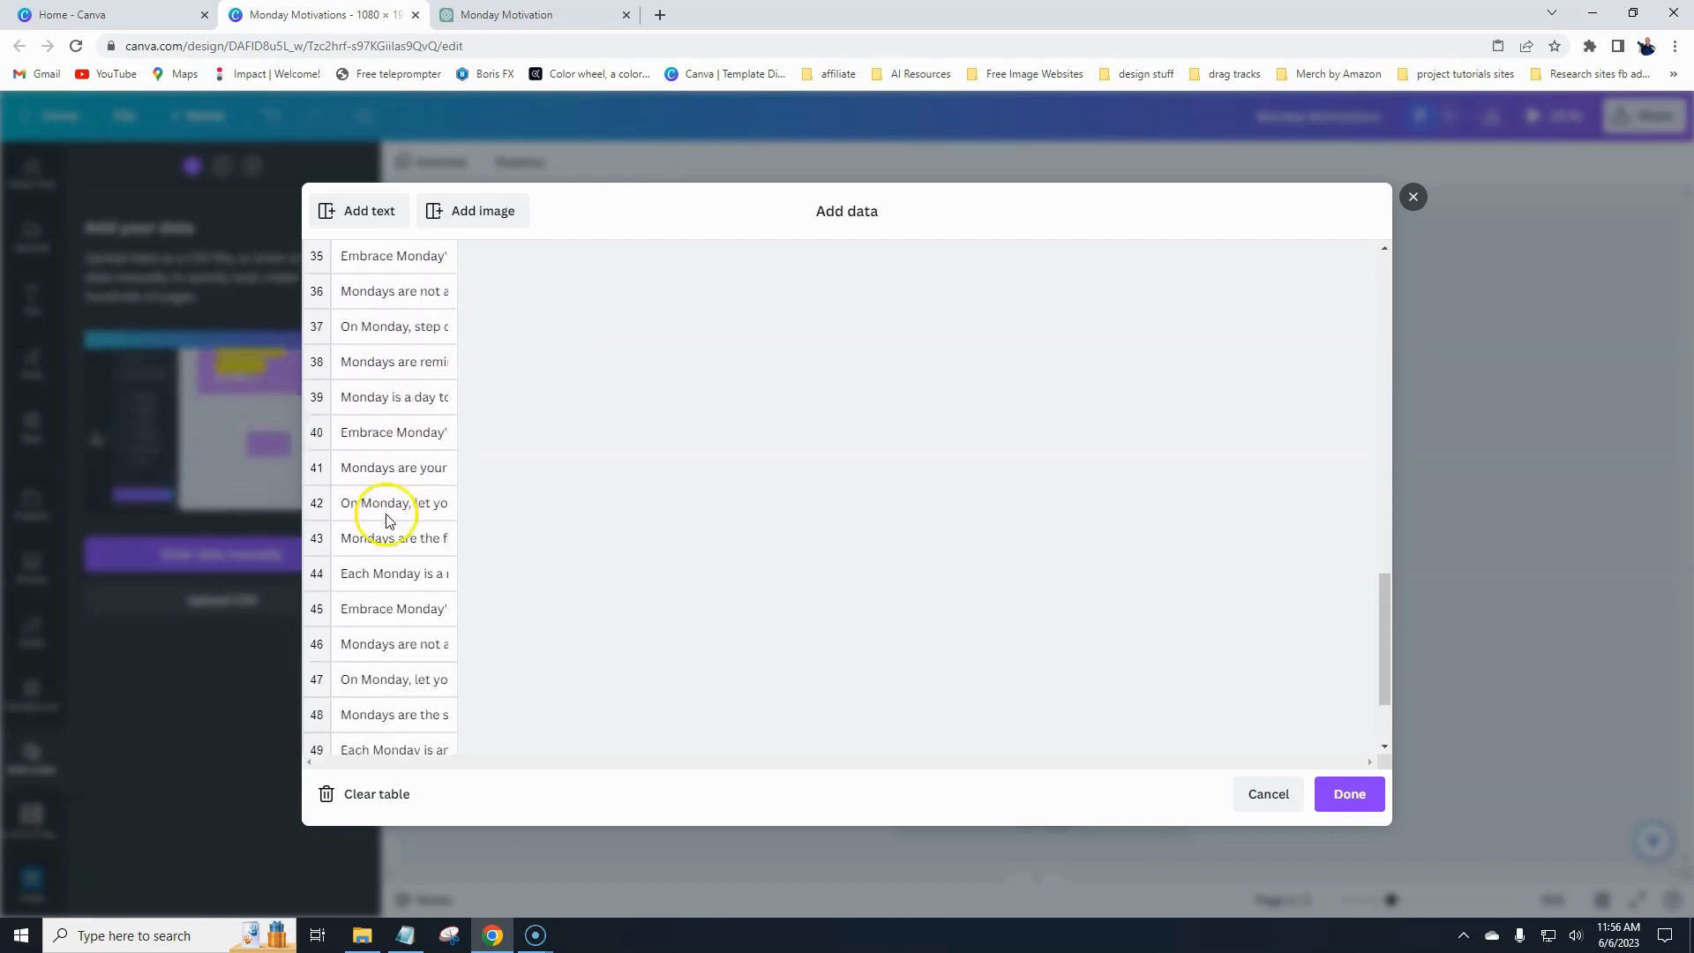
pyautogui.scroll(-2, 389, 521)
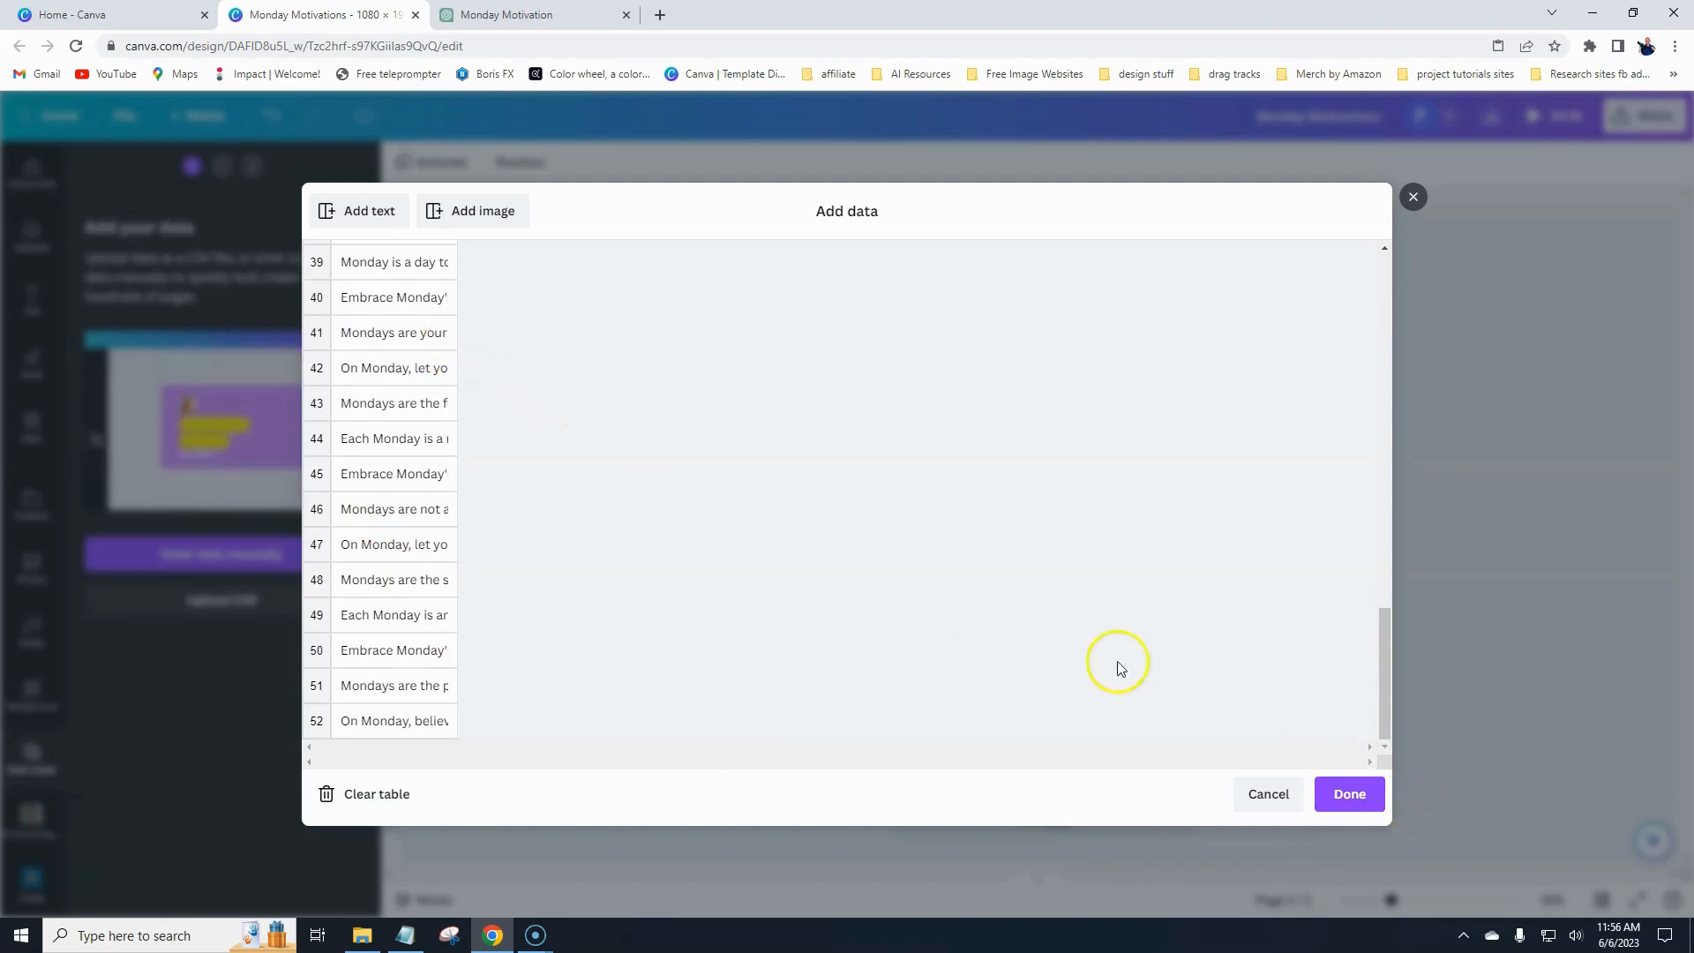
pyautogui.click(1348, 793)
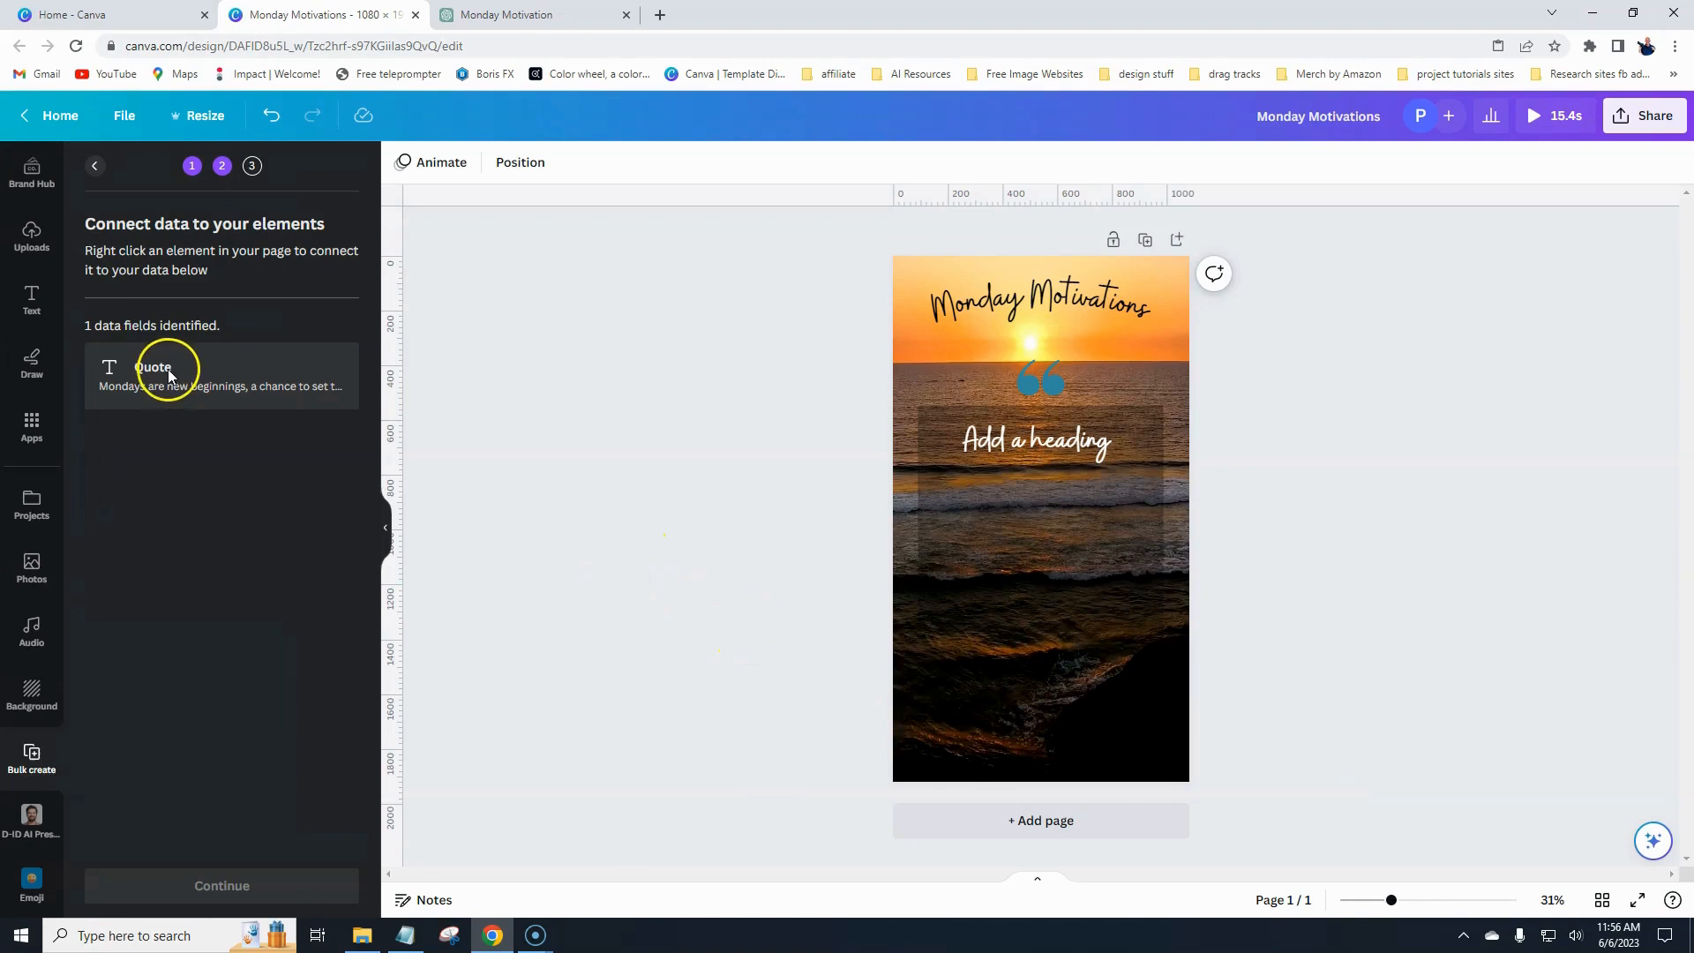
# - Connect the second heading to the Quote data field and continue to the next stage
pyautogui.click(1044, 441)
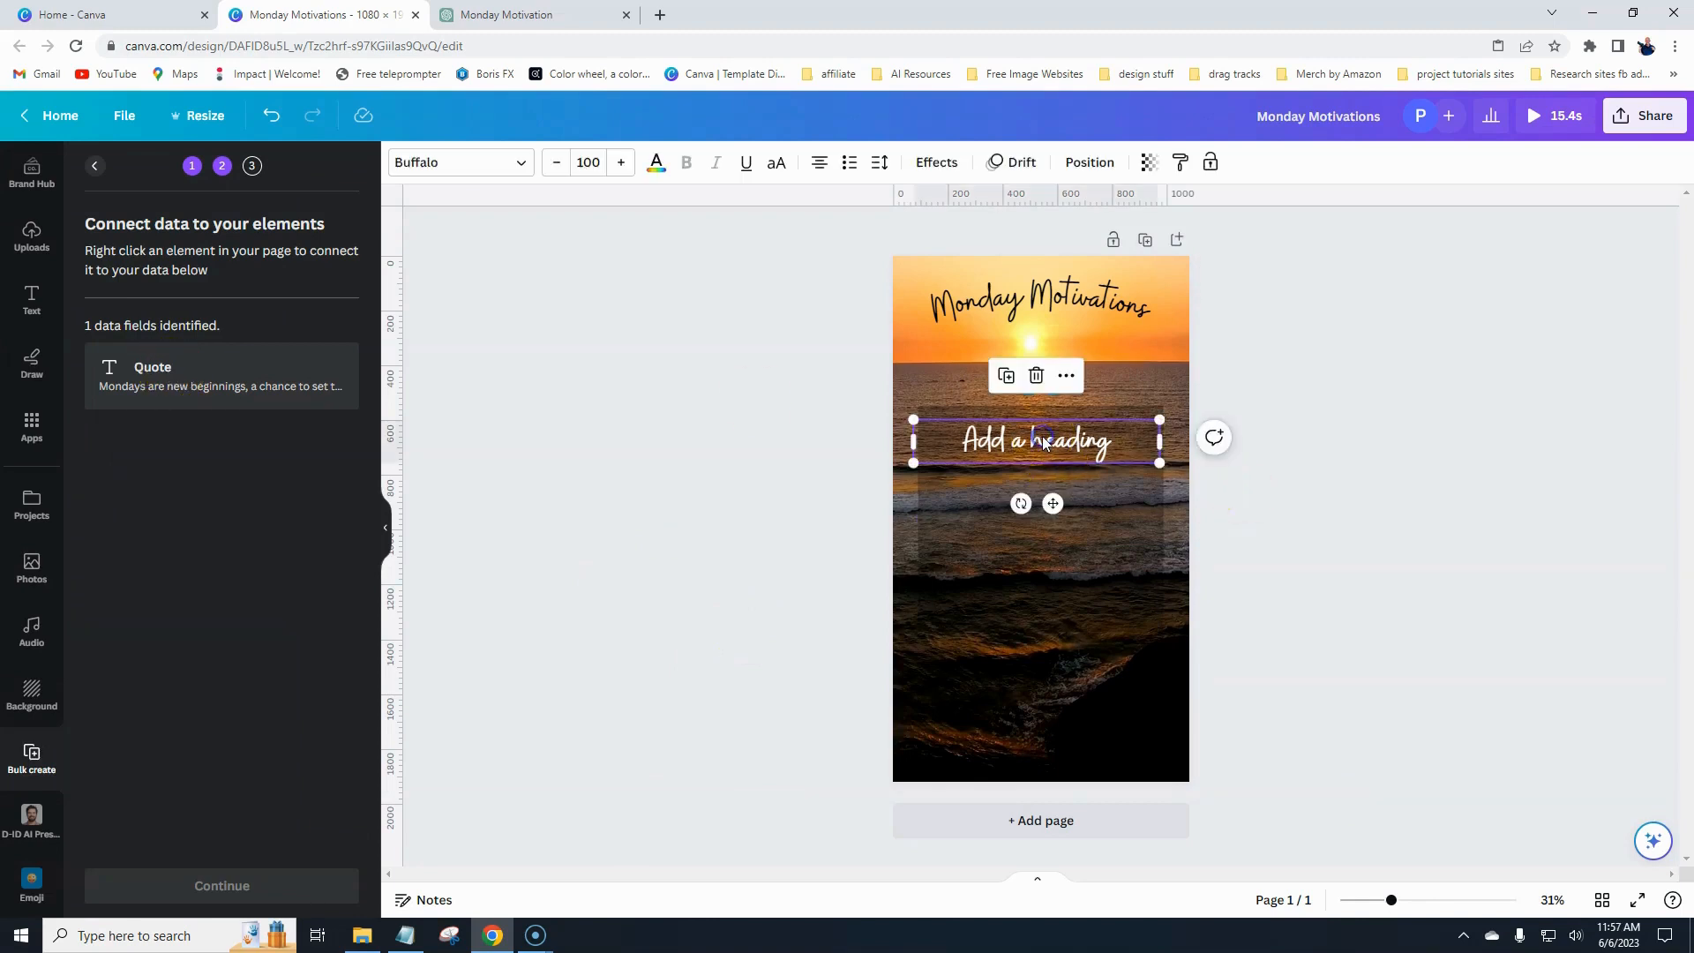
pyautogui.rightClick(1041, 436)
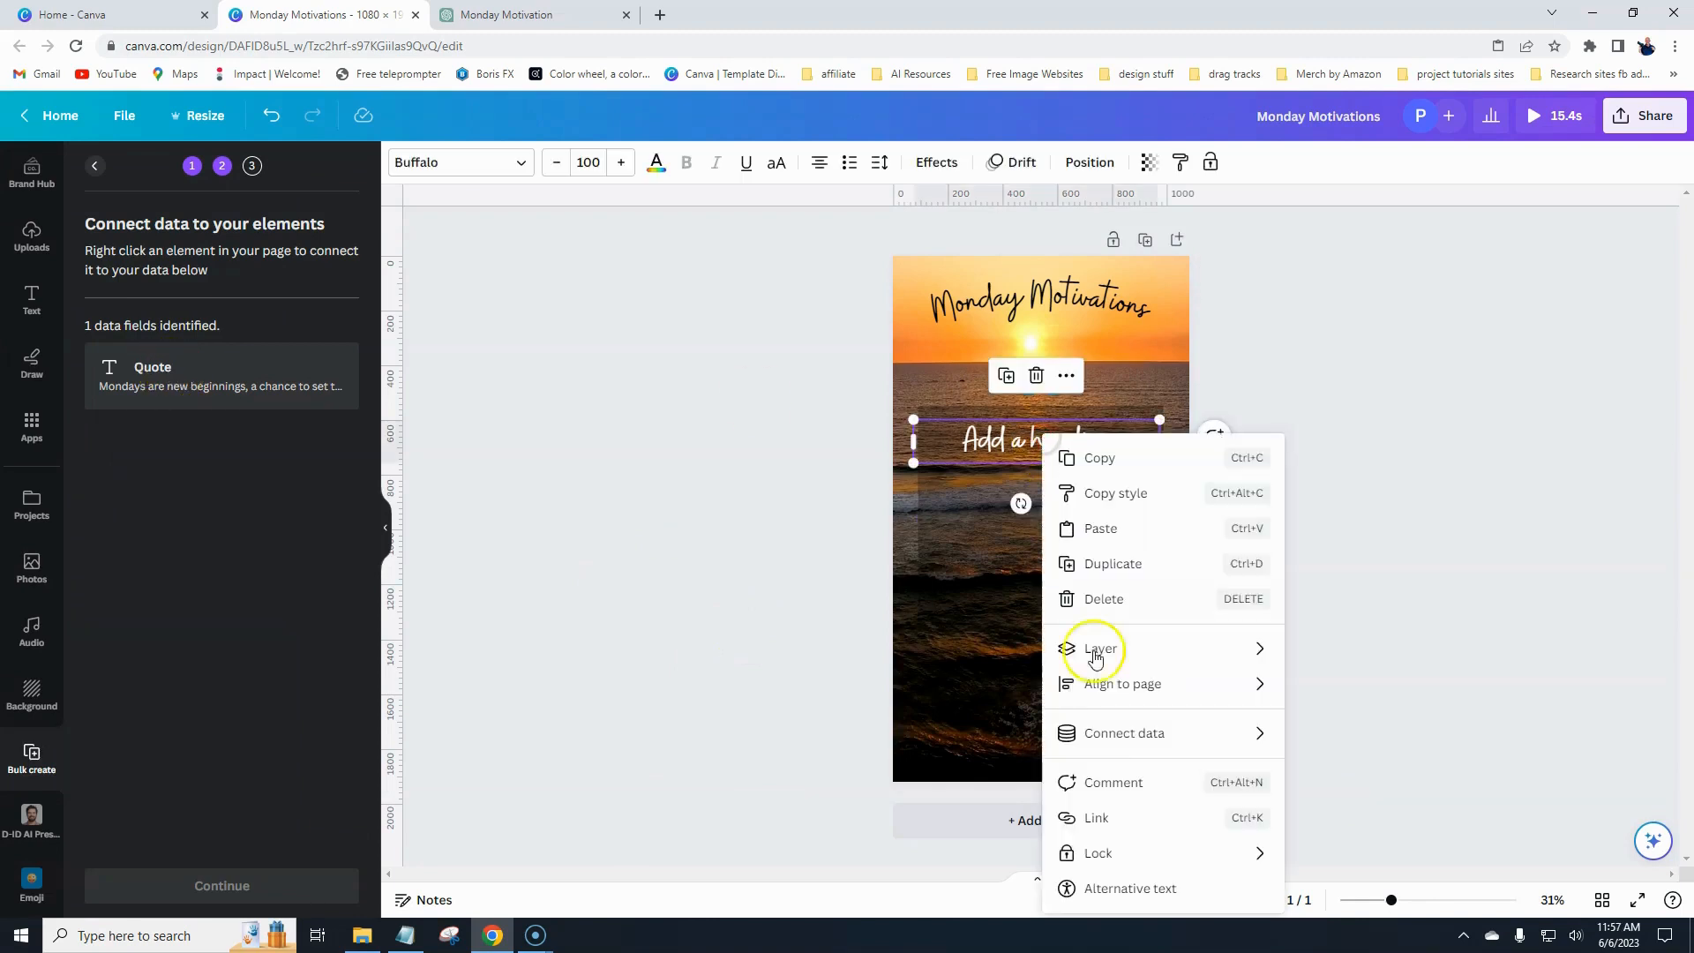
pyautogui.moveTo(1107, 735)
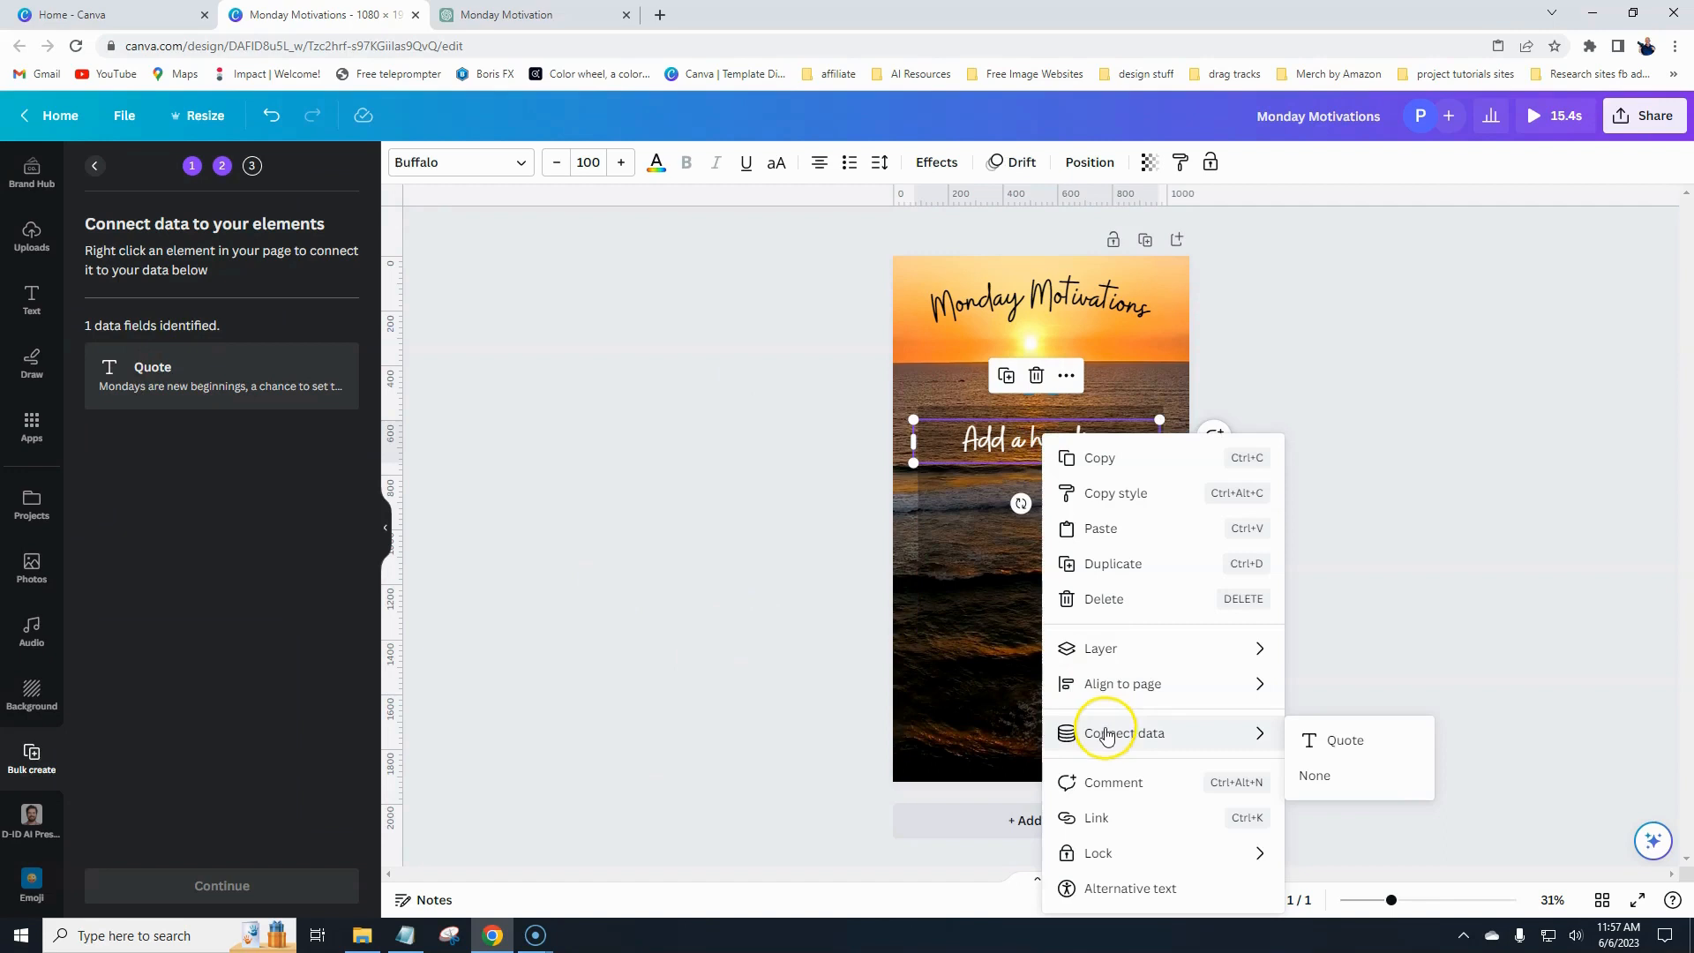
pyautogui.click(1358, 747)
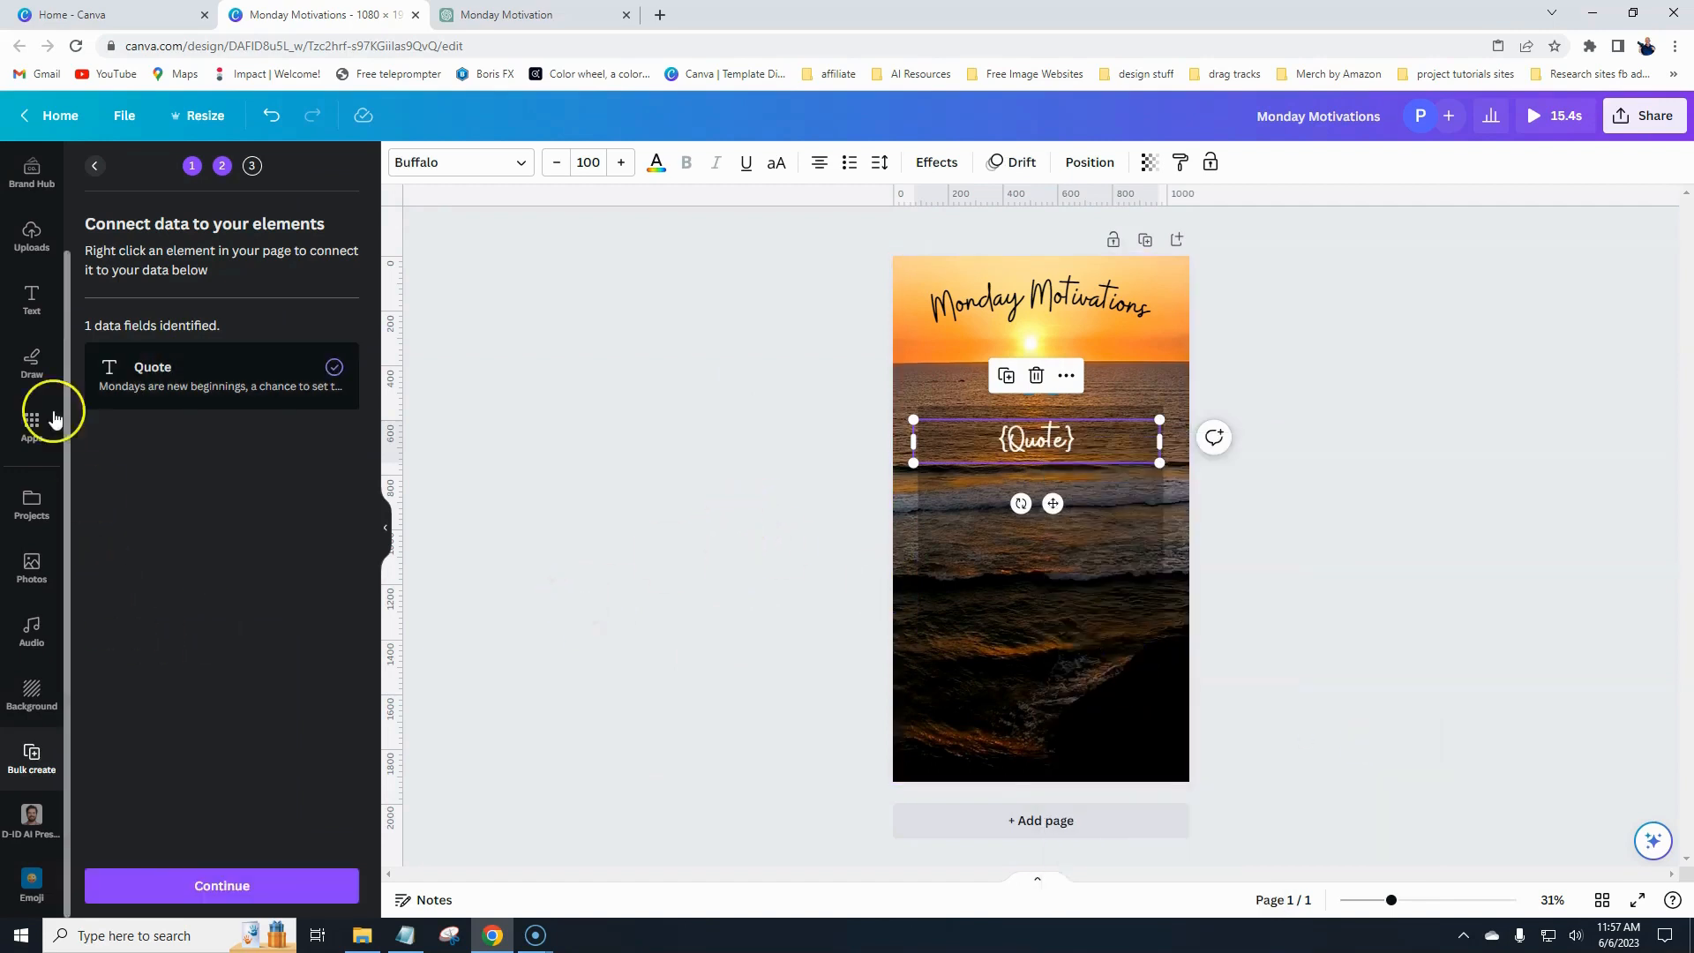
pyautogui.click(217, 888)
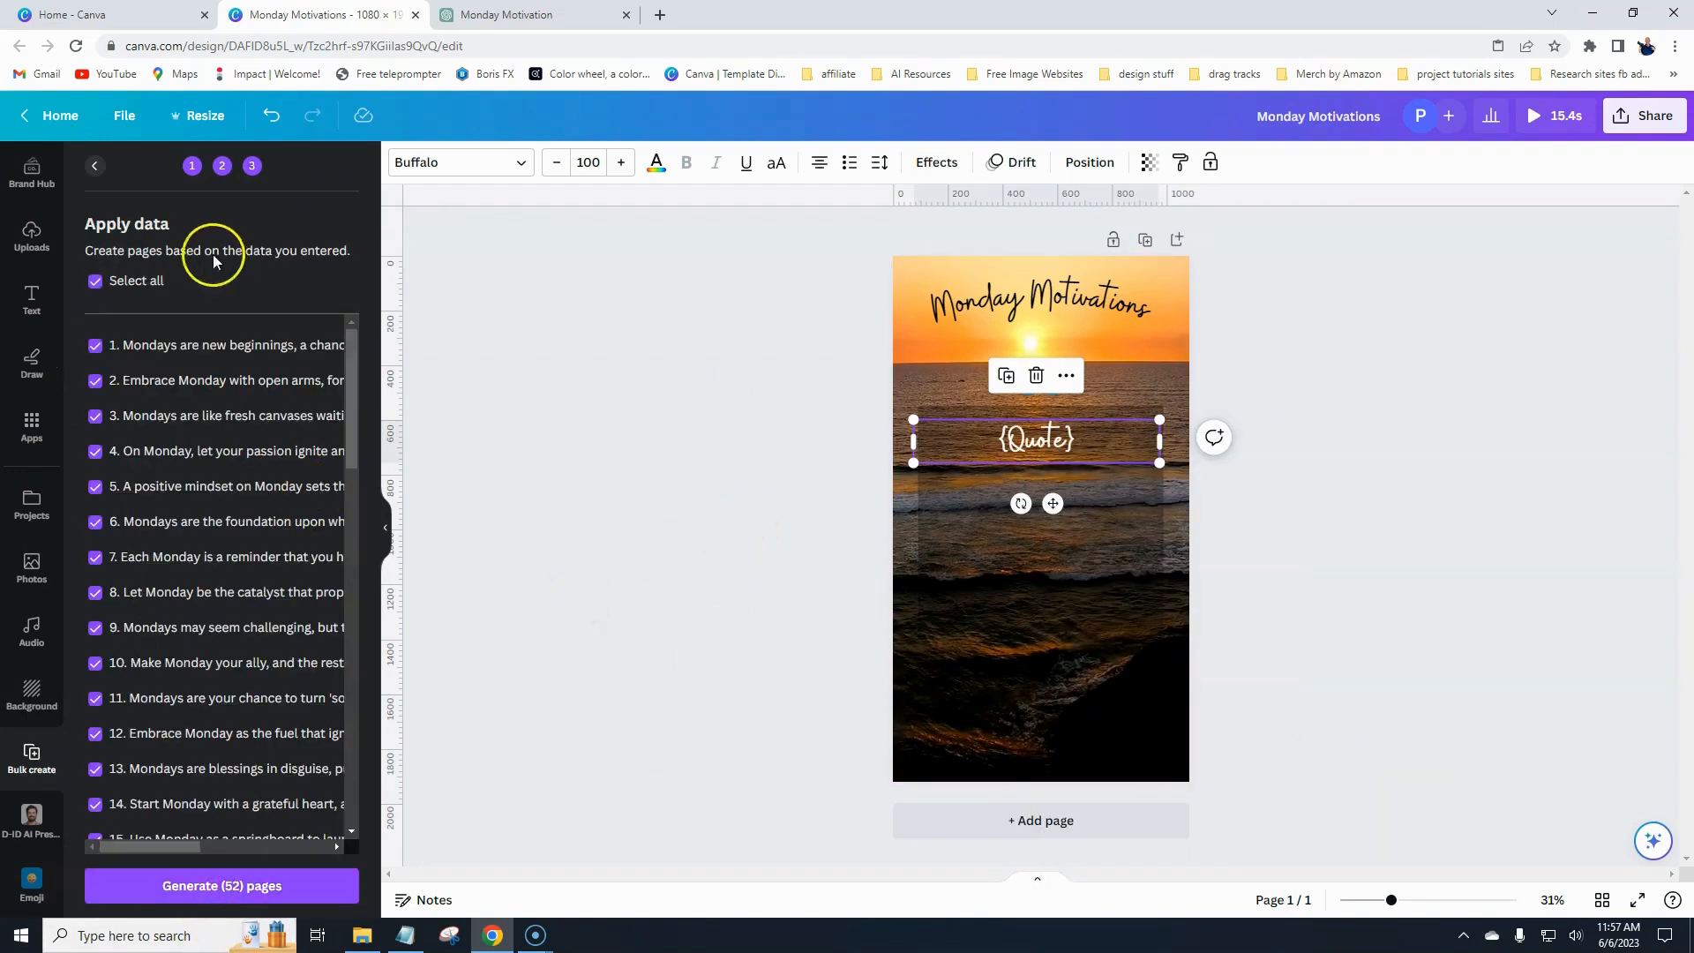
# - Keep all 52 quote rows selected and generate 52 pages from the data
pyautogui.scroll(-12, 238, 450)
pyautogui.scroll(-3, 236, 505)
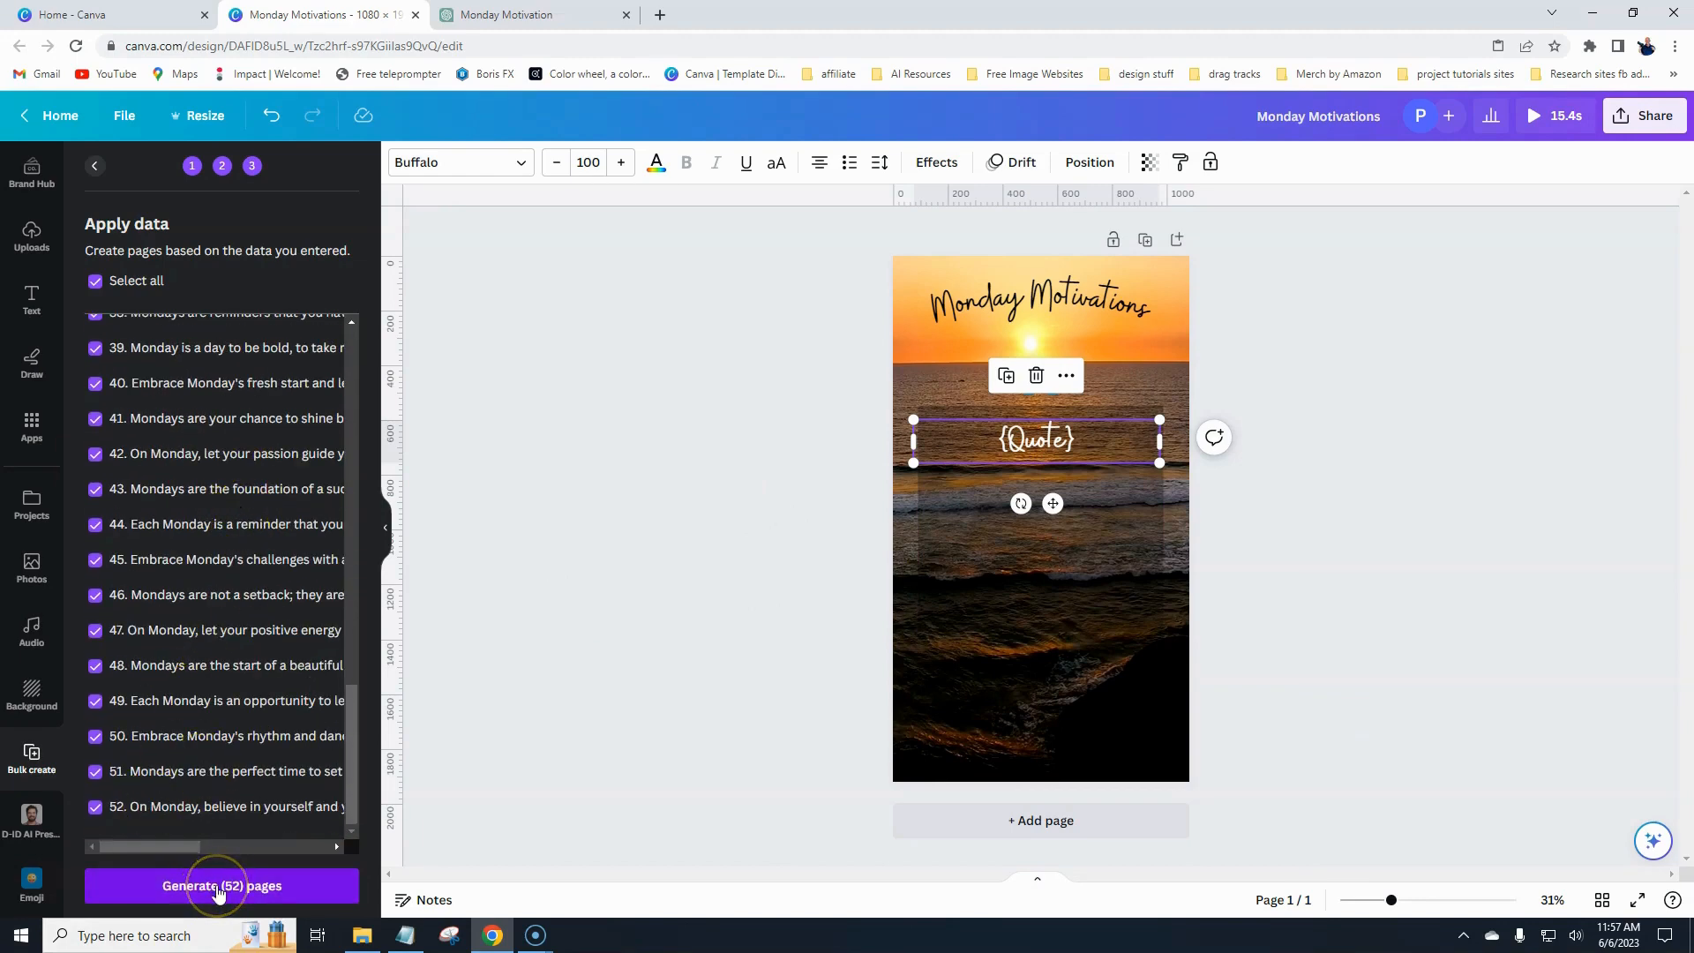
pyautogui.scroll(8, 174, 700)
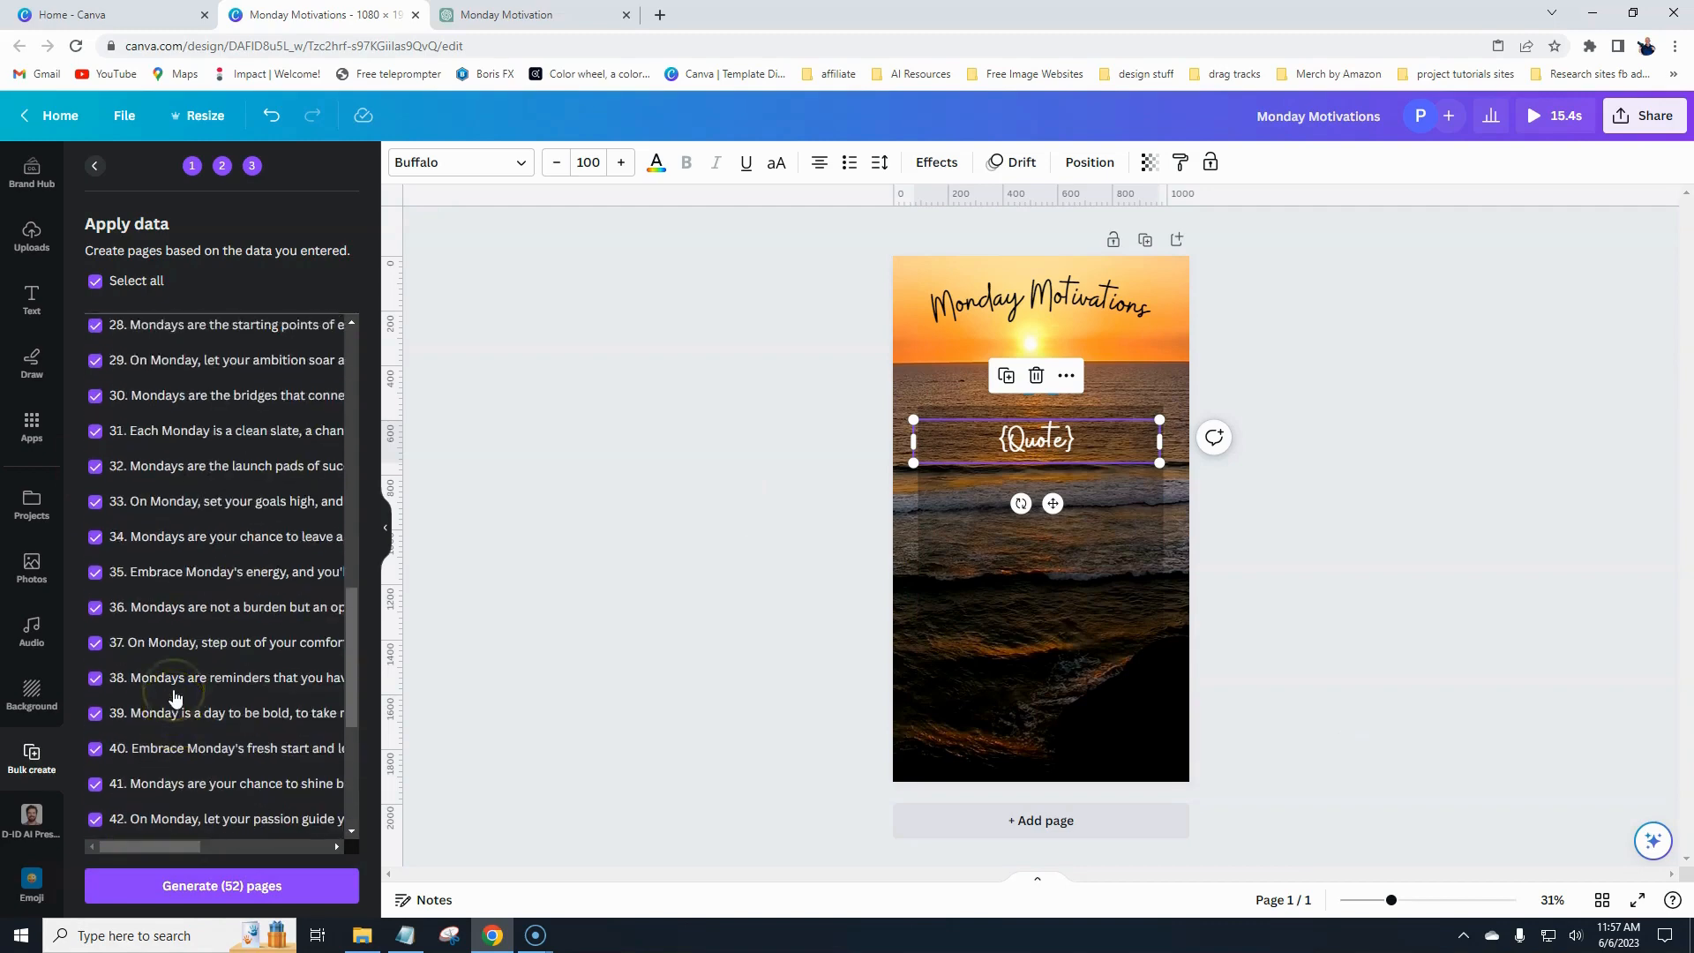
pyautogui.scroll(7, 172, 688)
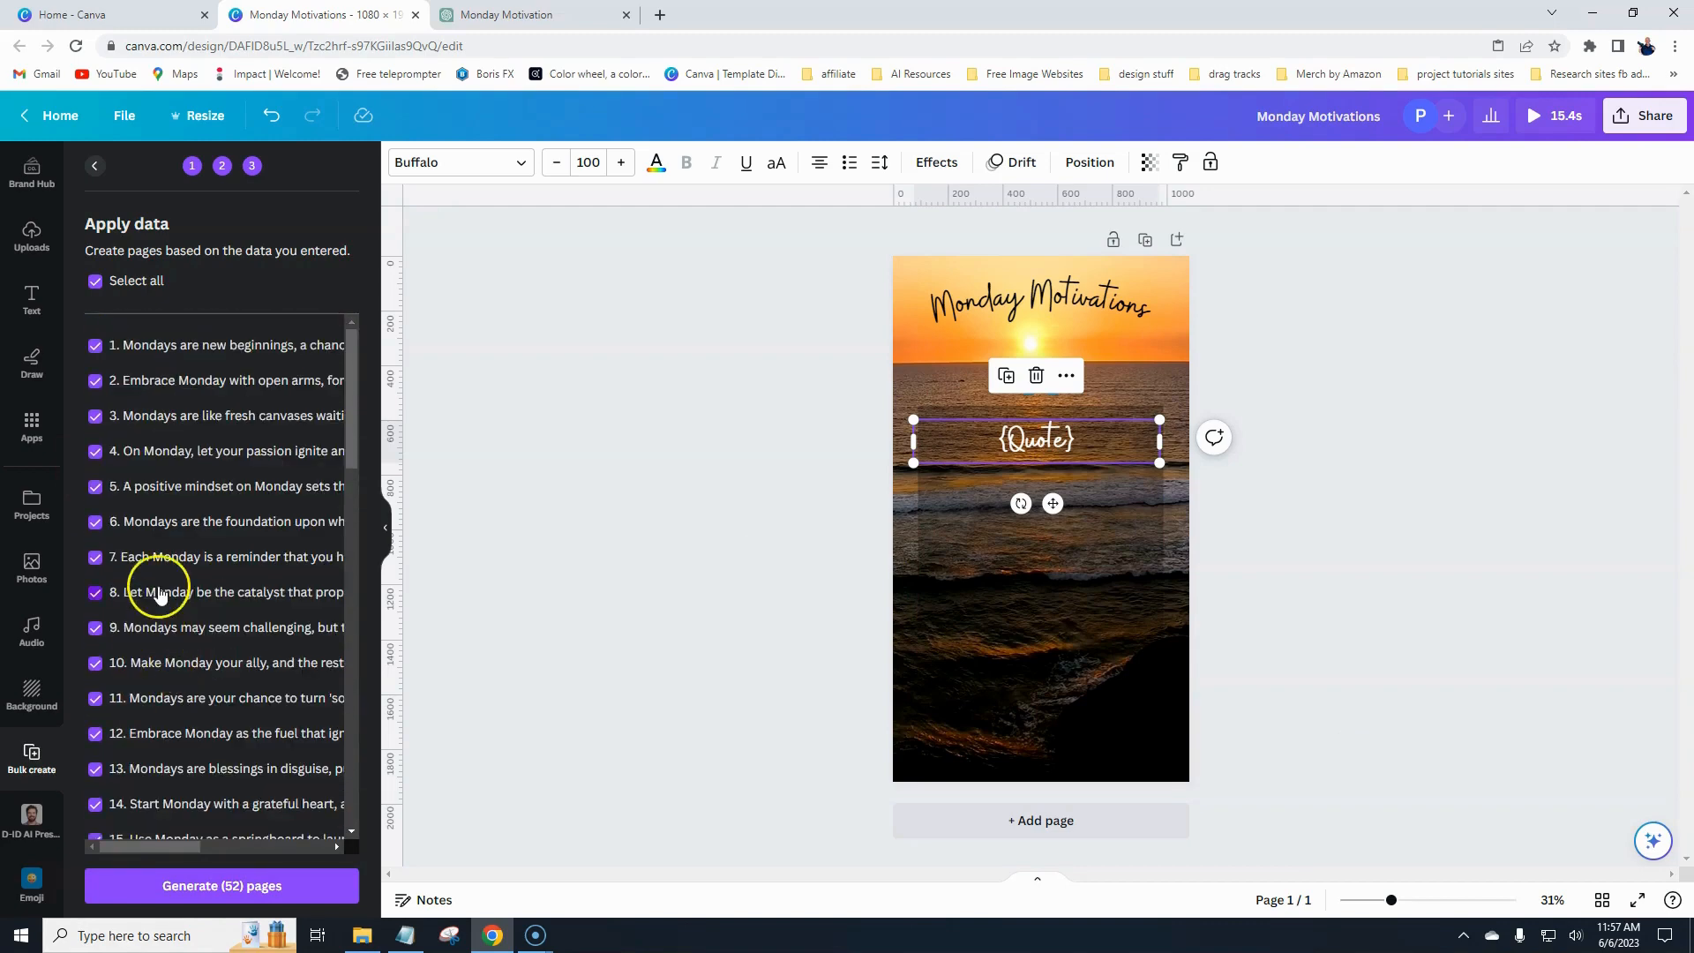
pyautogui.click(96, 282)
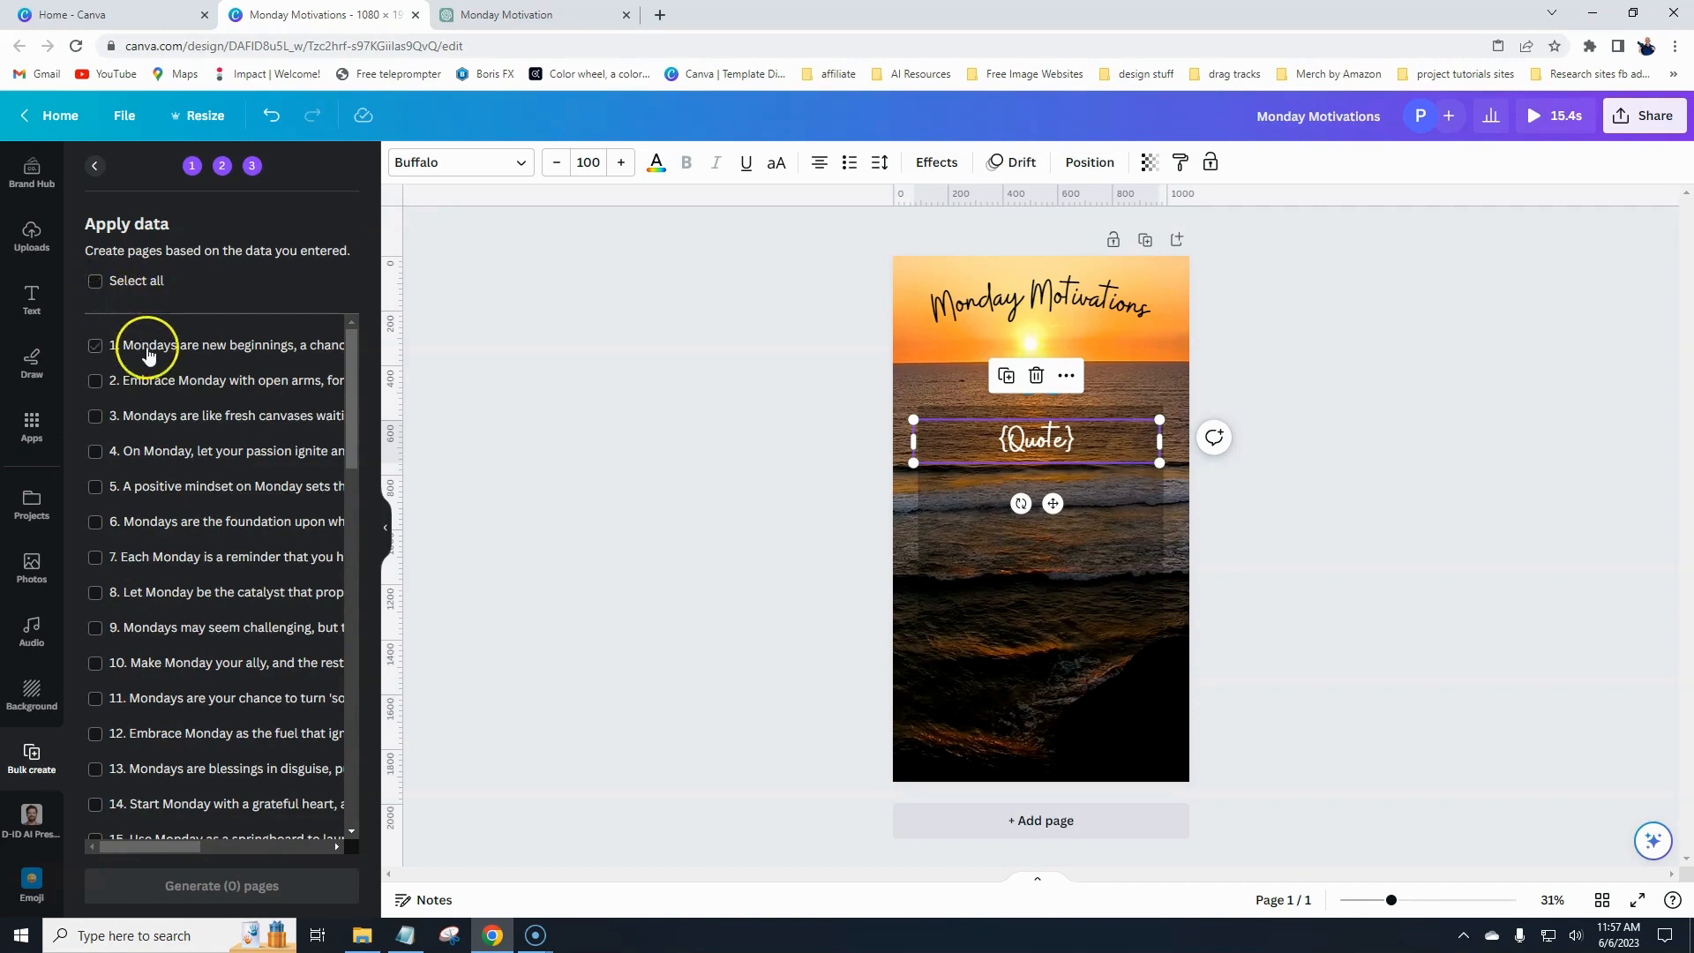
pyautogui.click(96, 283)
pyautogui.scroll(-8, 215, 556)
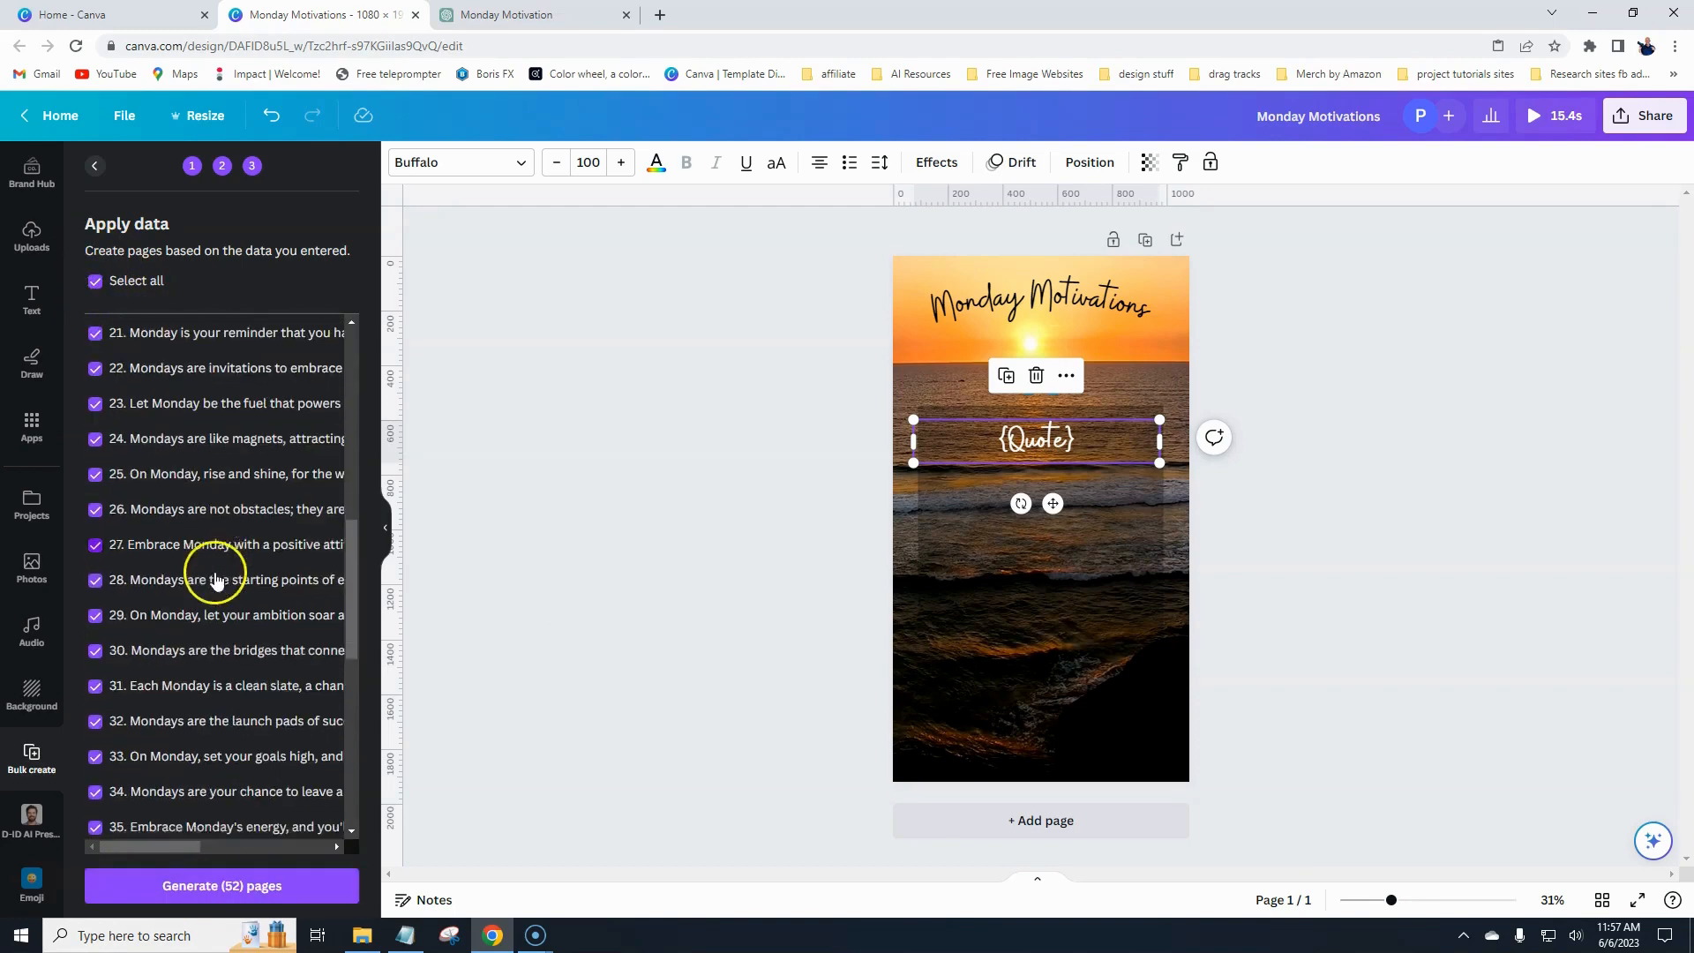
pyautogui.scroll(-7, 216, 580)
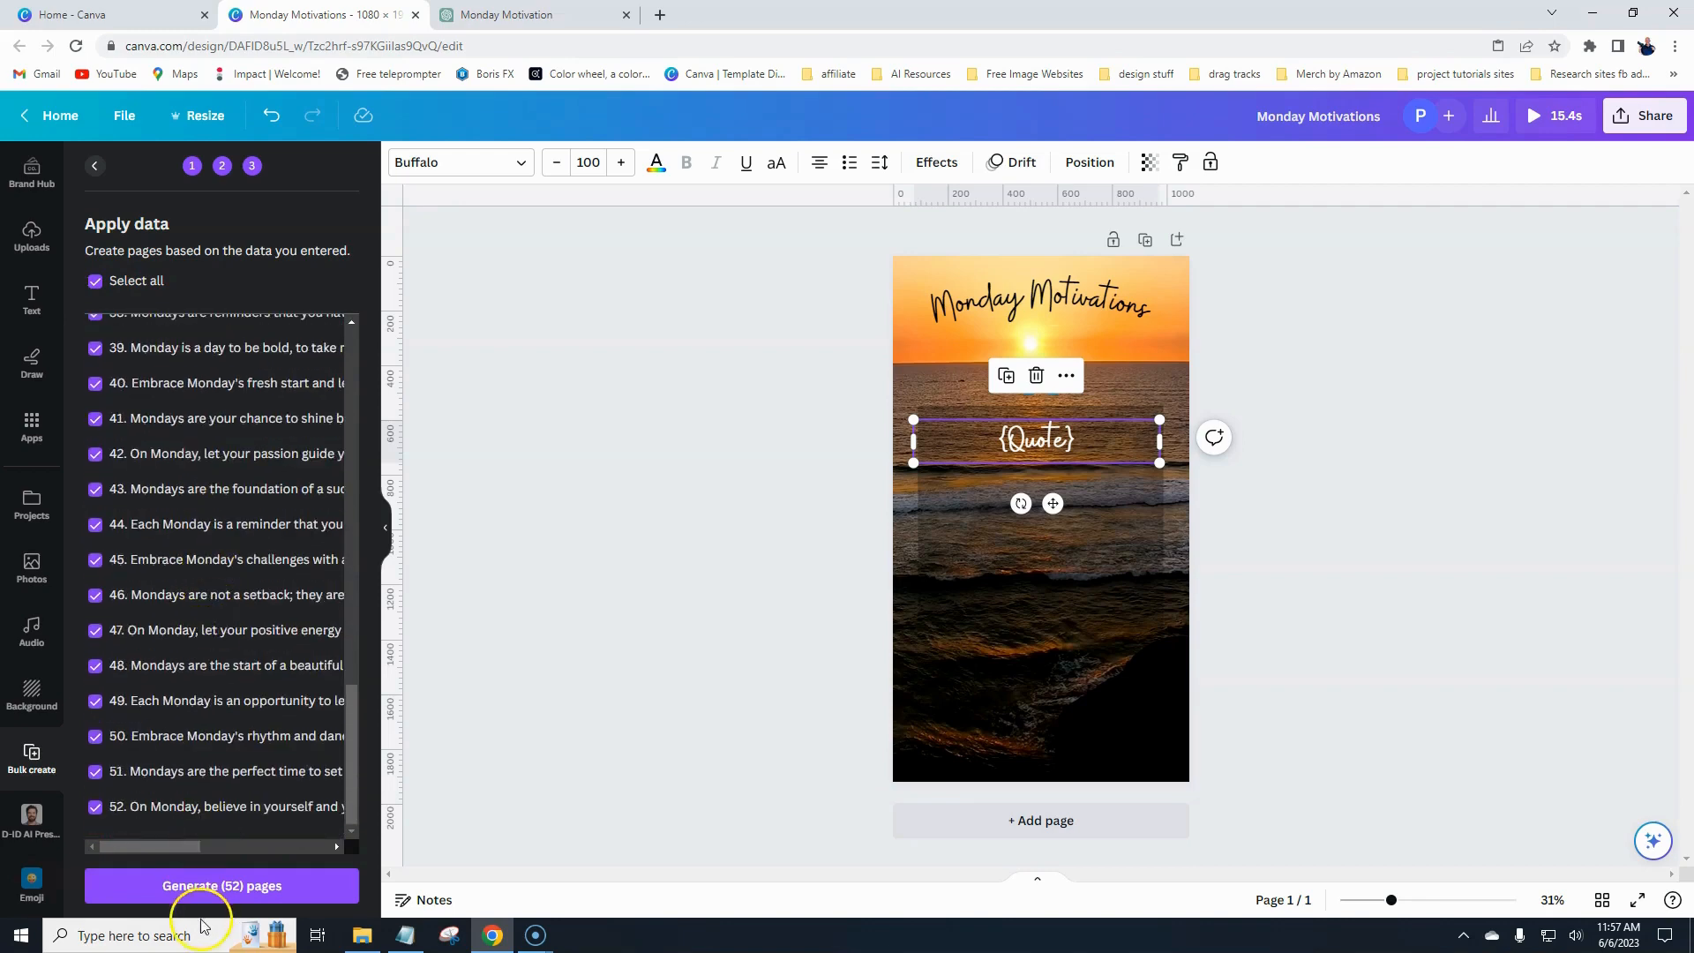
pyautogui.click(199, 887)
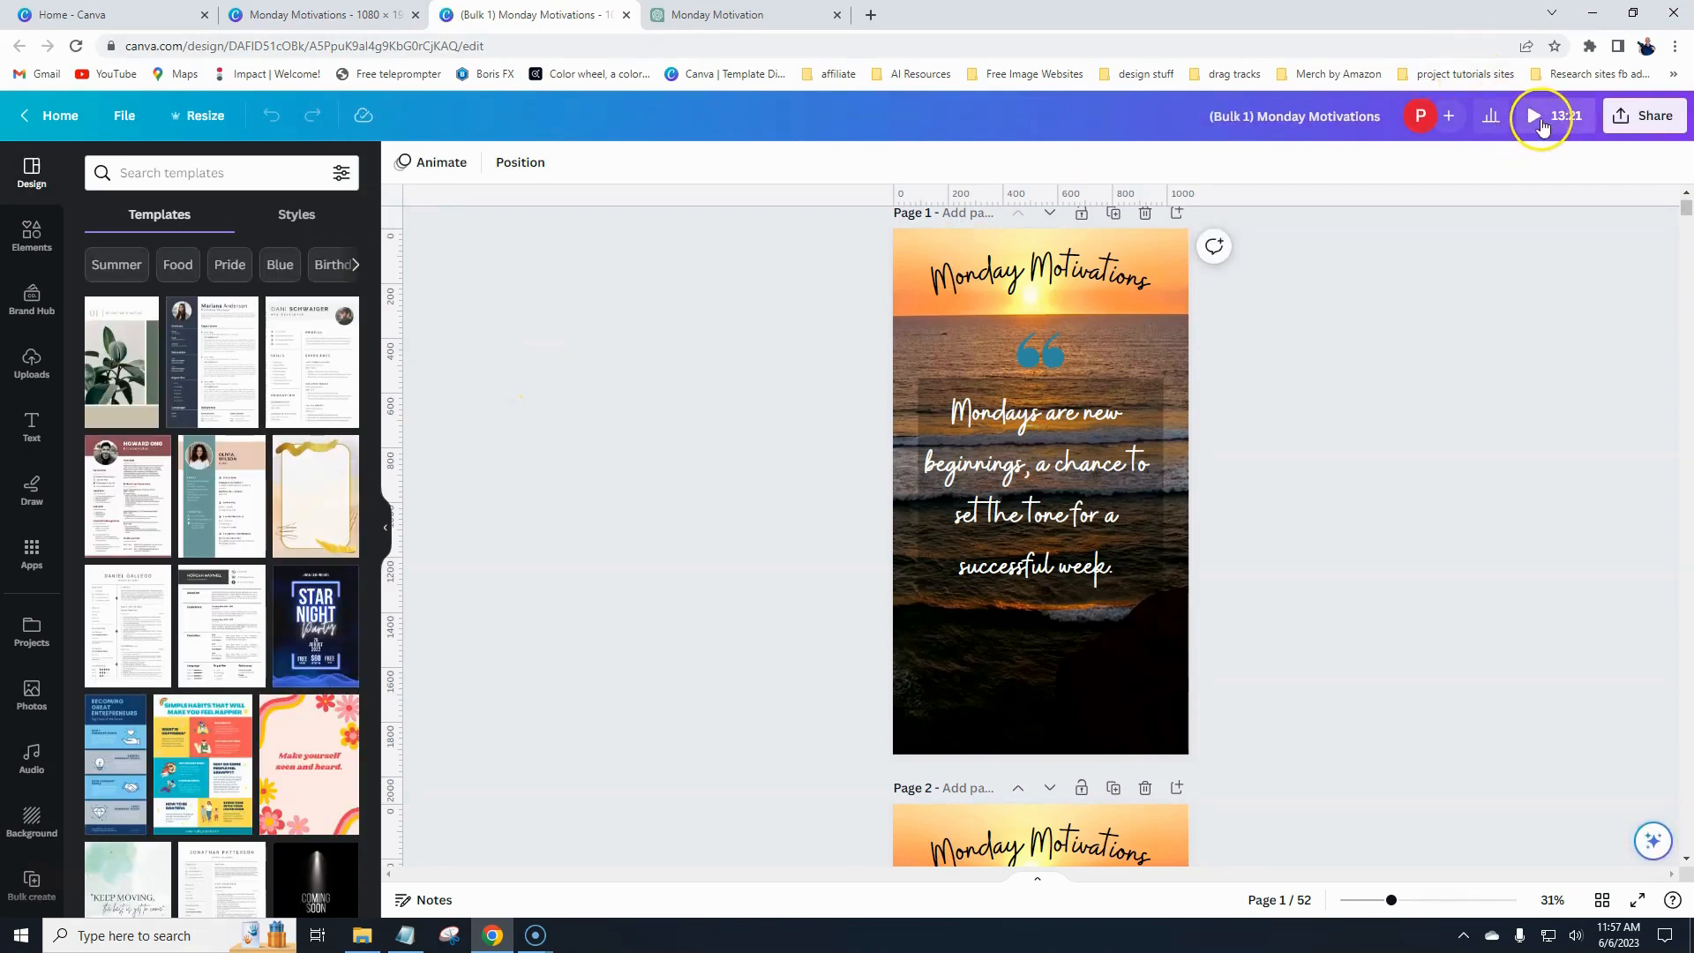
# - Review the generated quote pages in grid view, then return to the normal page view
pyautogui.click(1603, 901)
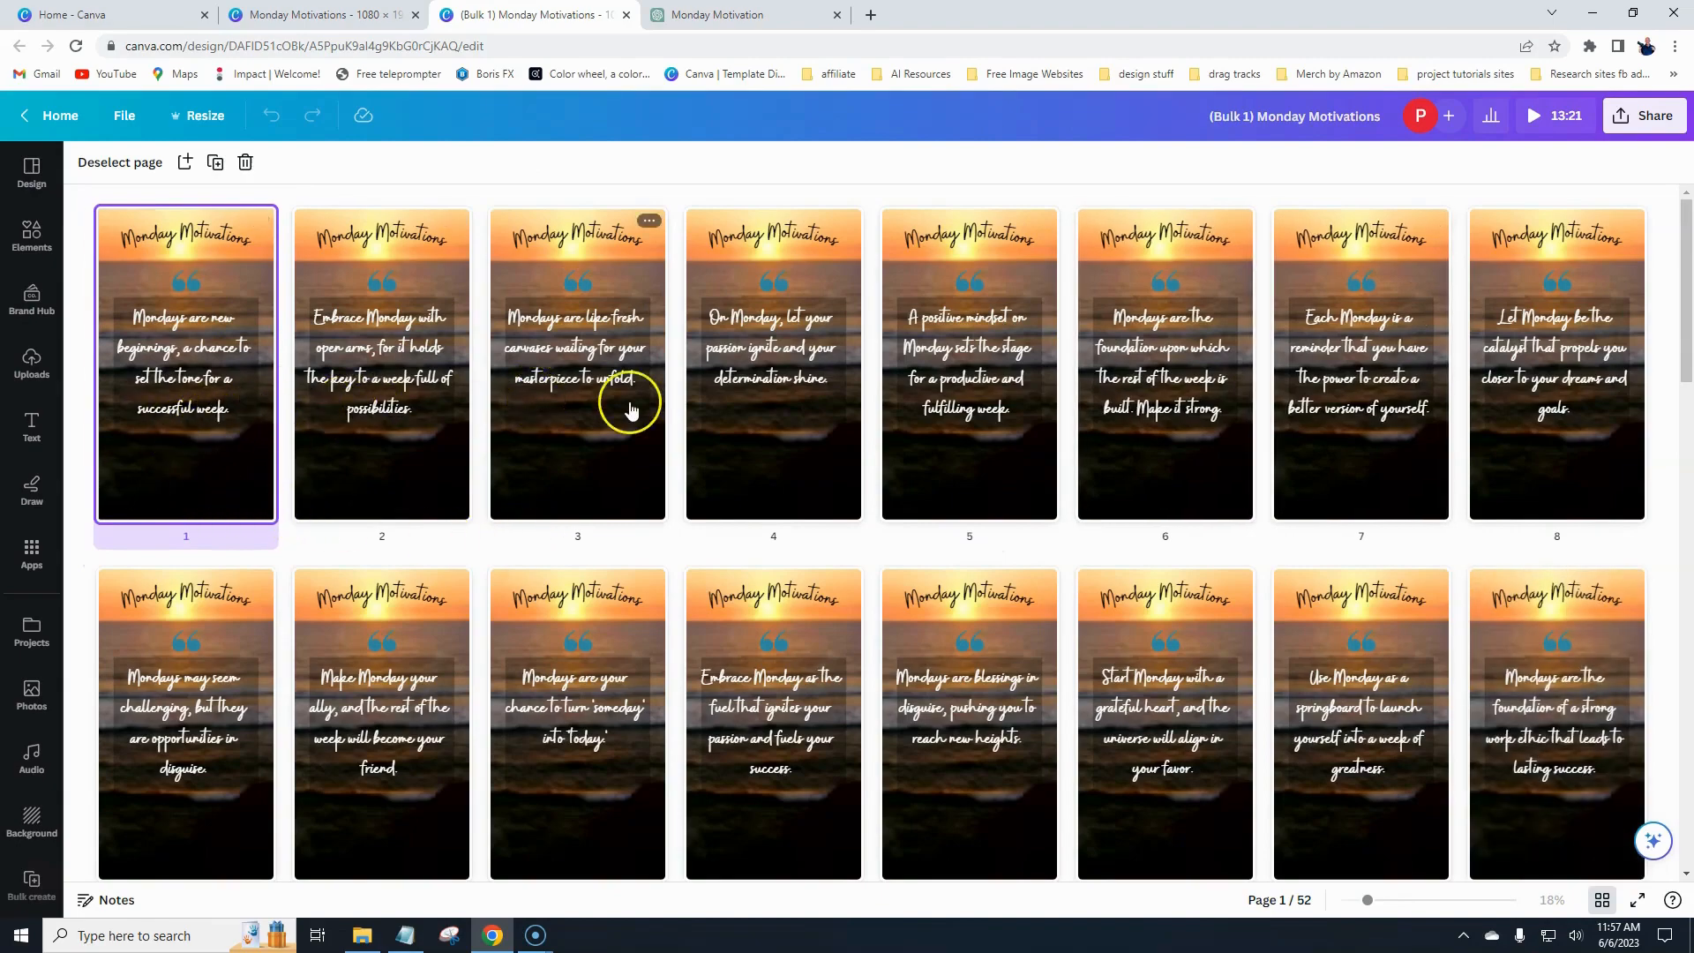
pyautogui.scroll(-2, 969, 578)
pyautogui.scroll(-14, 968, 578)
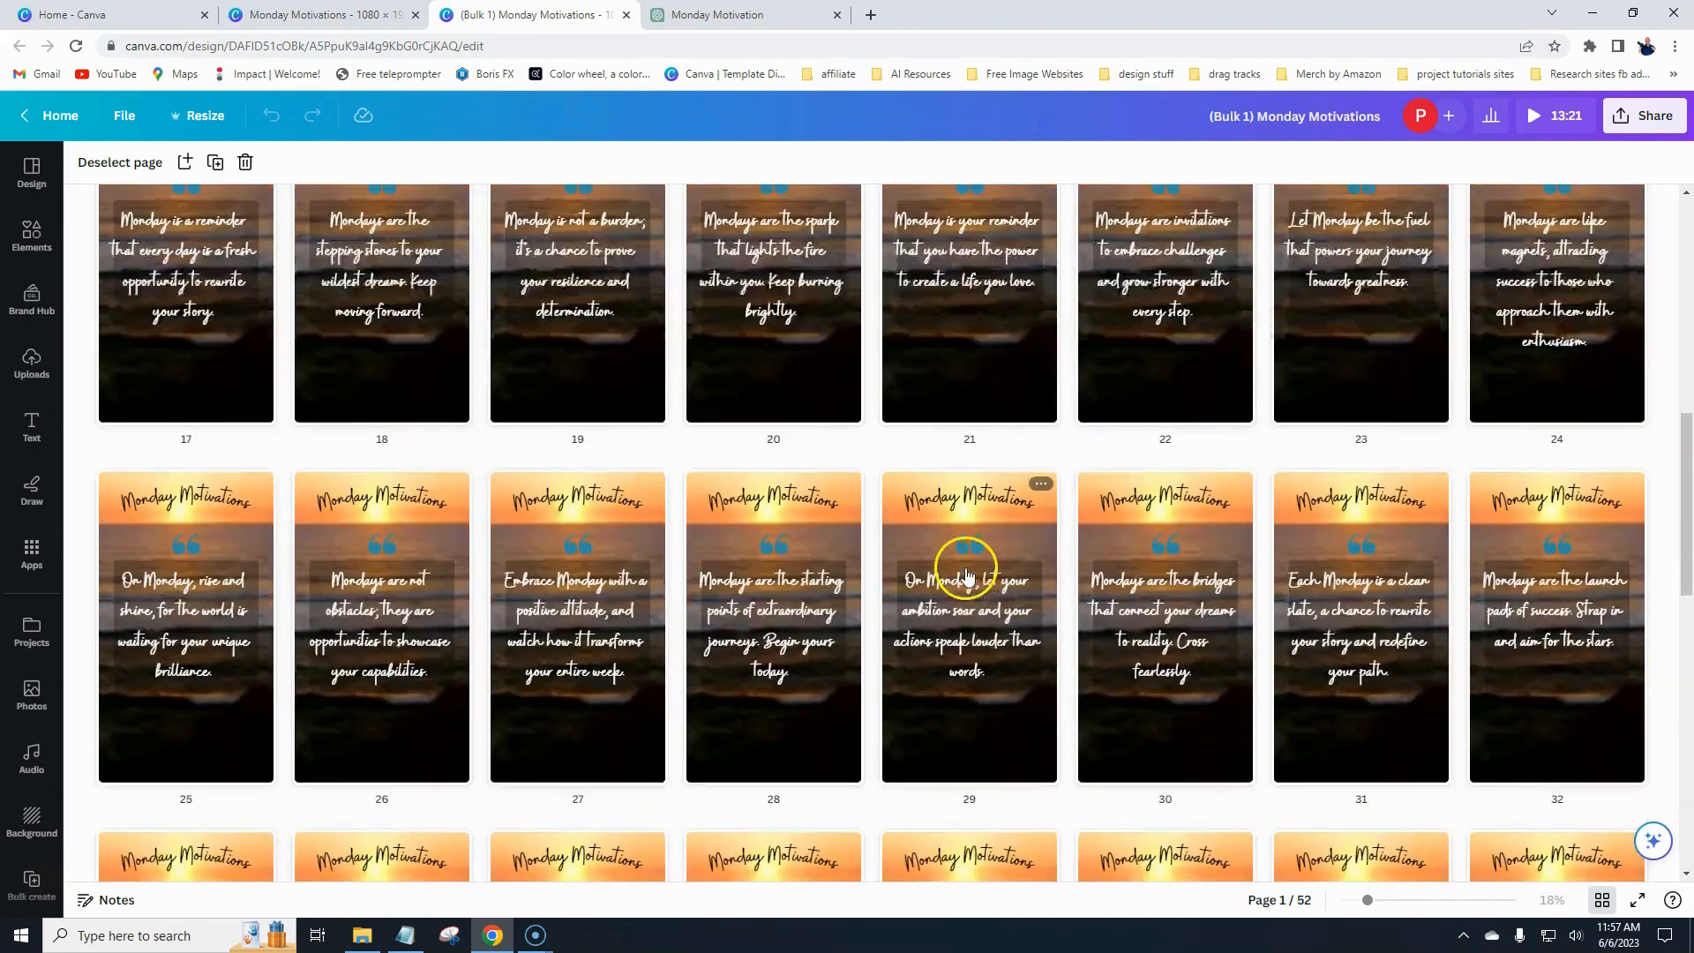
pyautogui.scroll(-5, 967, 576)
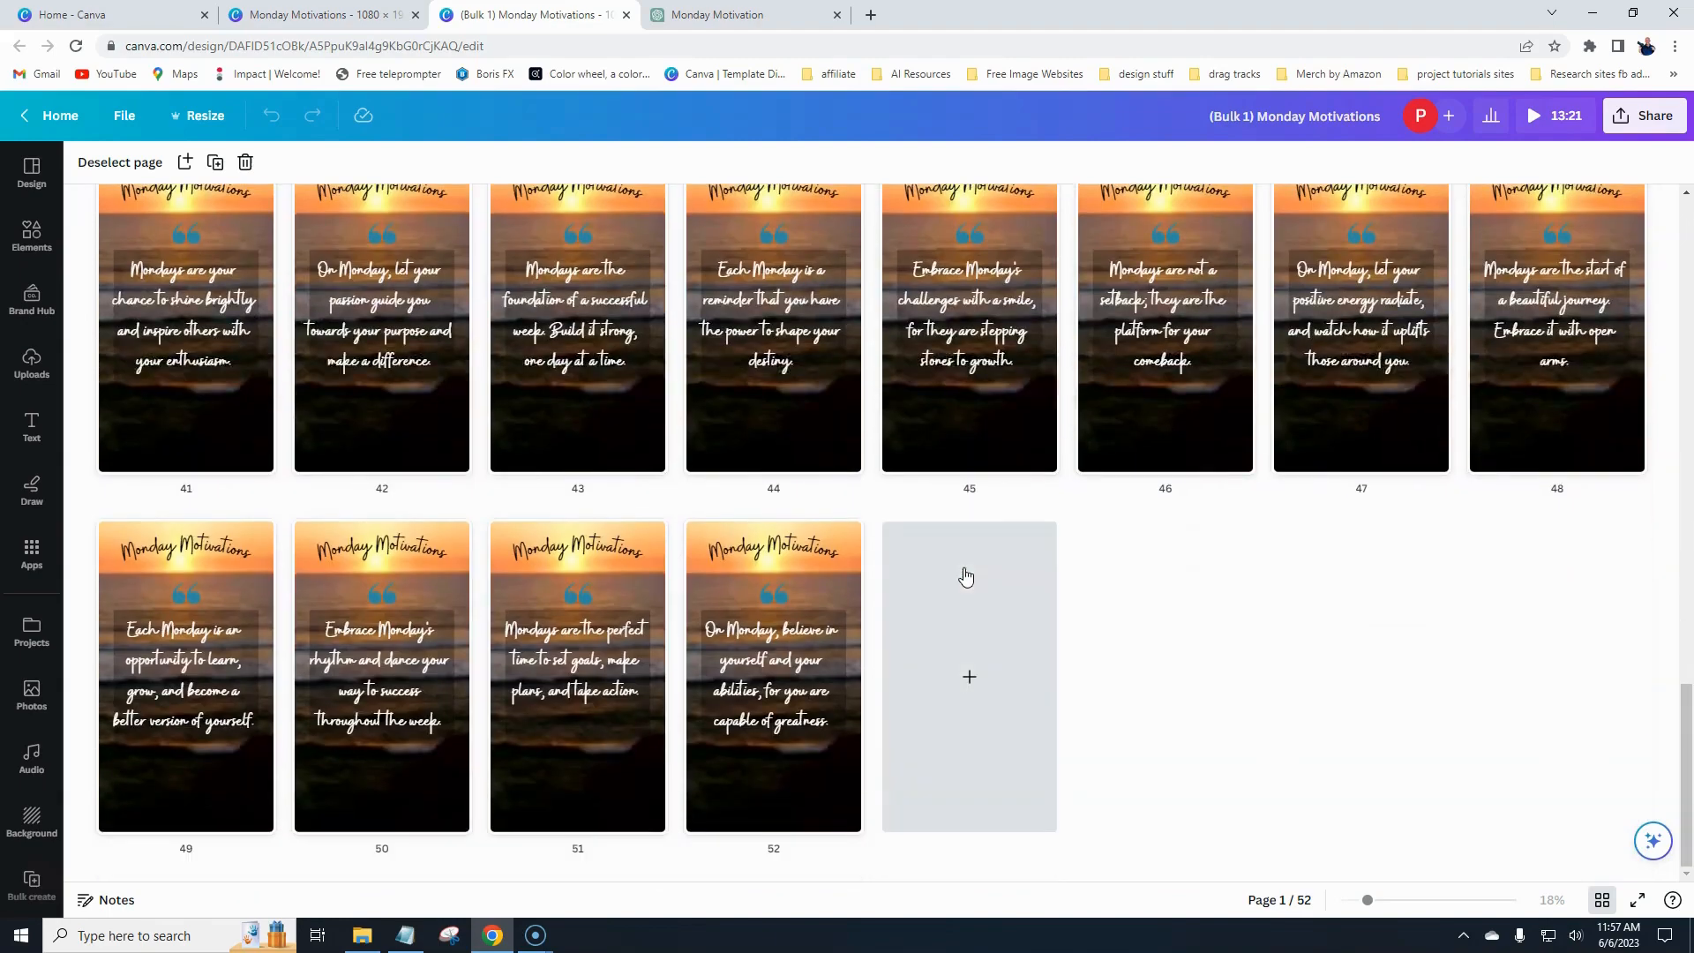
pyautogui.scroll(16, 683, 642)
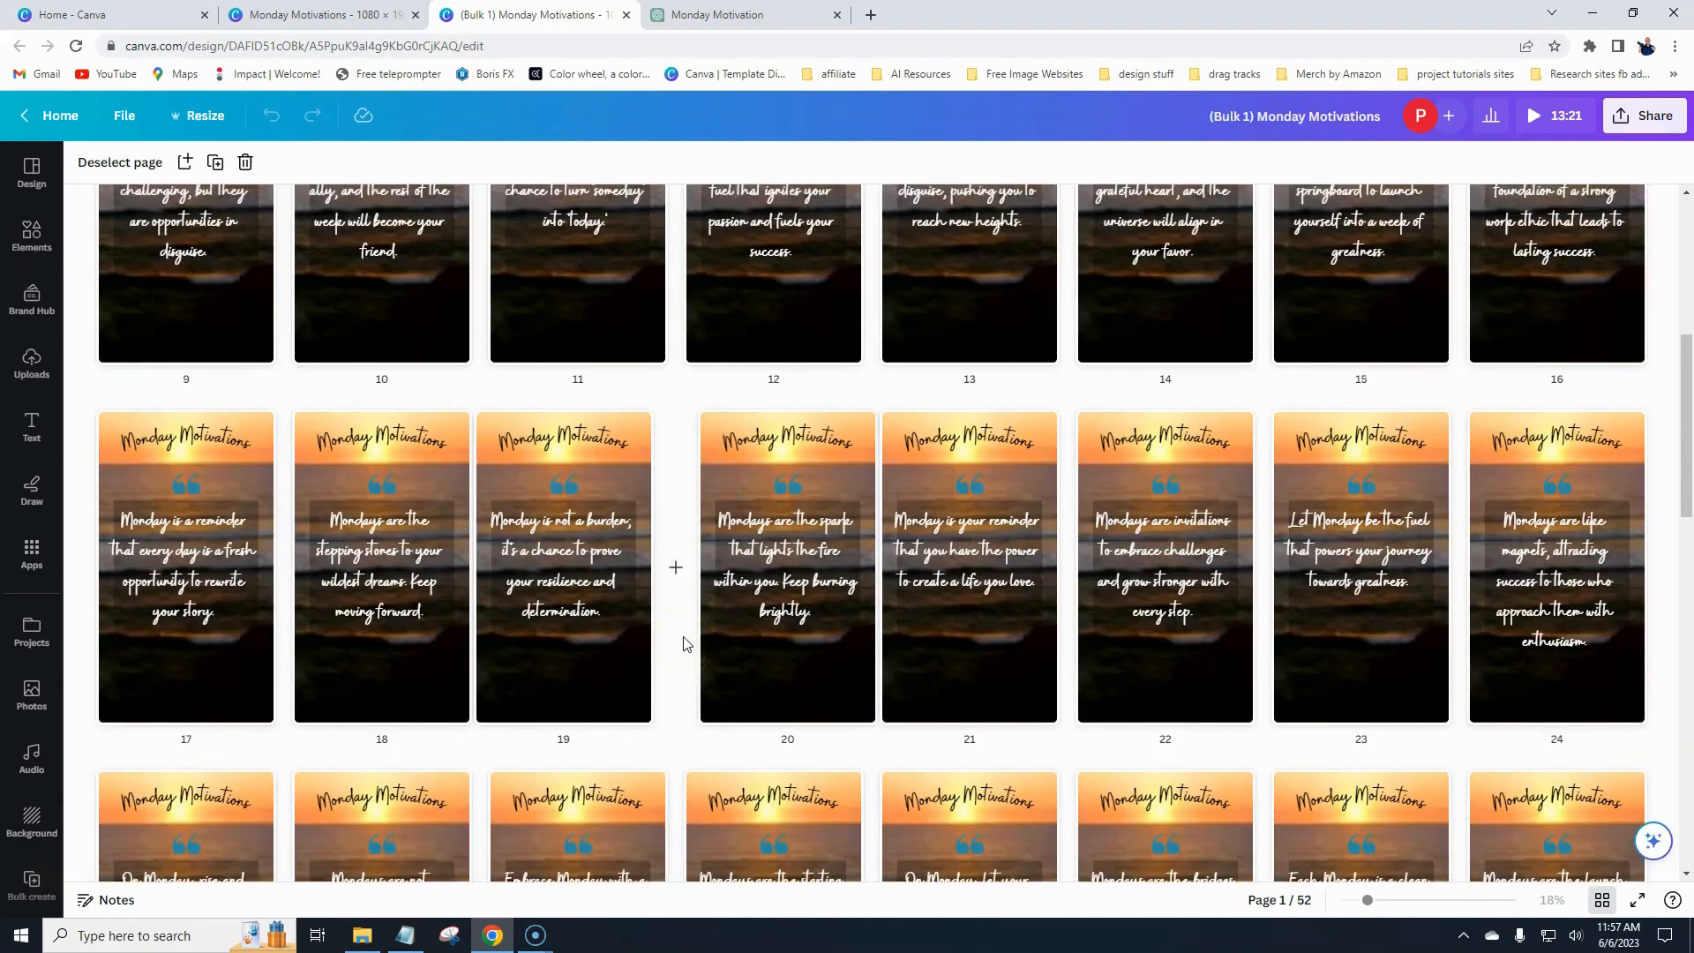
pyautogui.scroll(6, 683, 641)
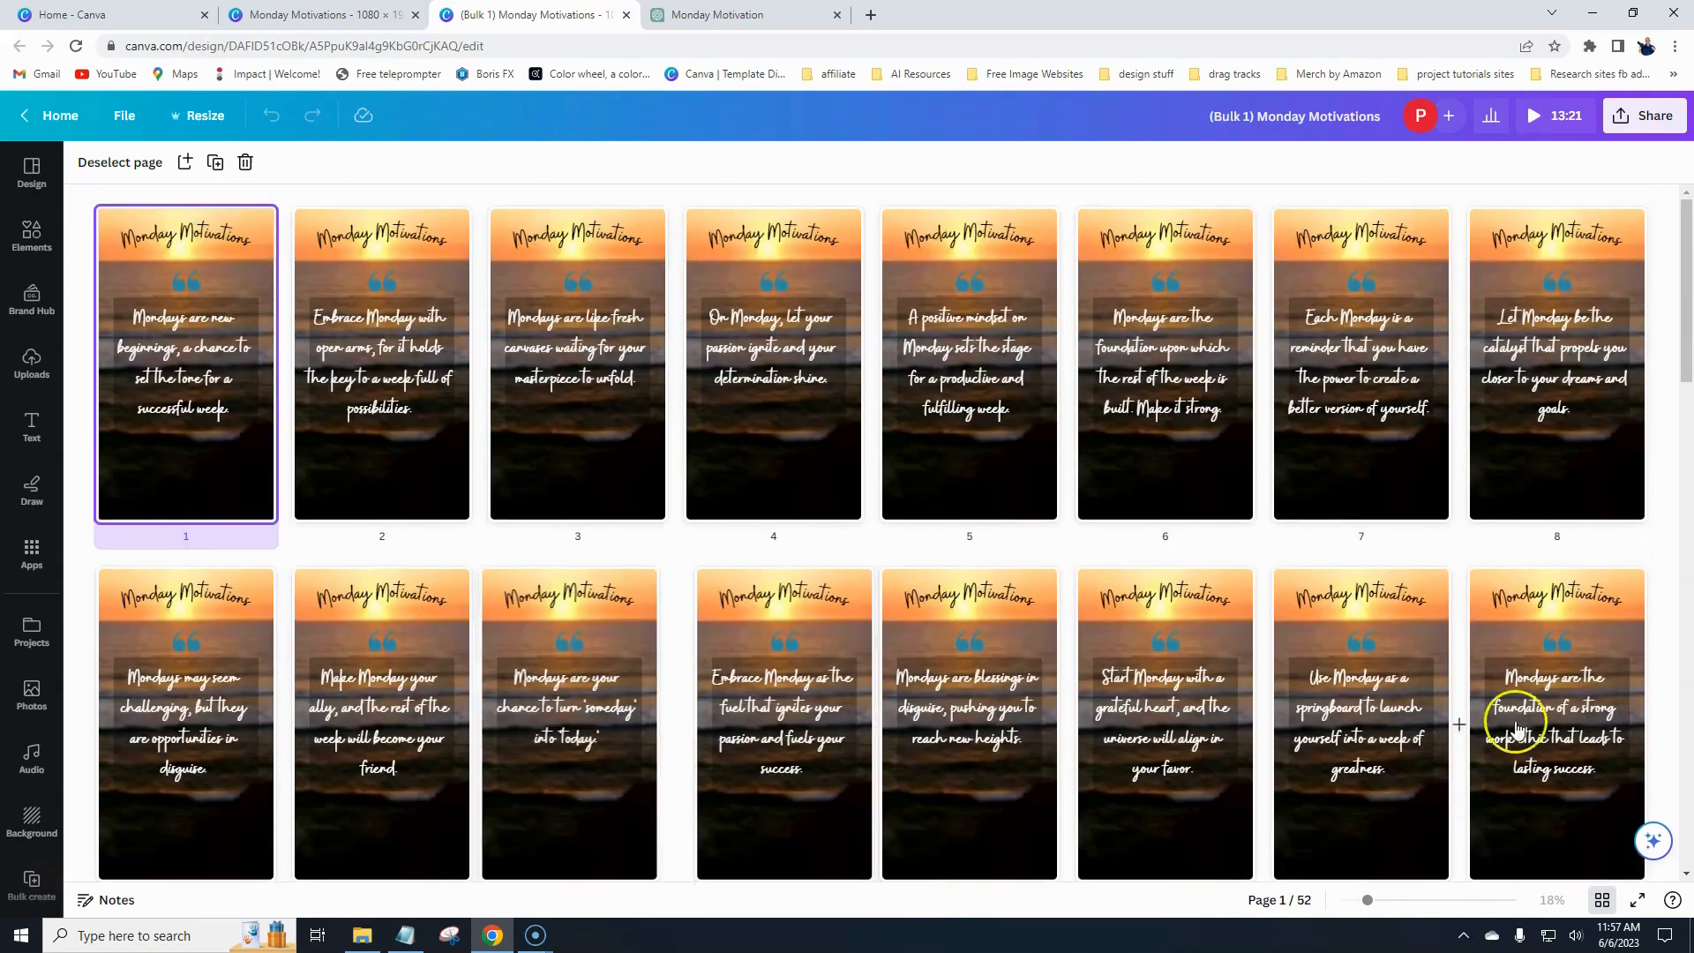
pyautogui.click(1602, 901)
pyautogui.scroll(-6, 725, 450)
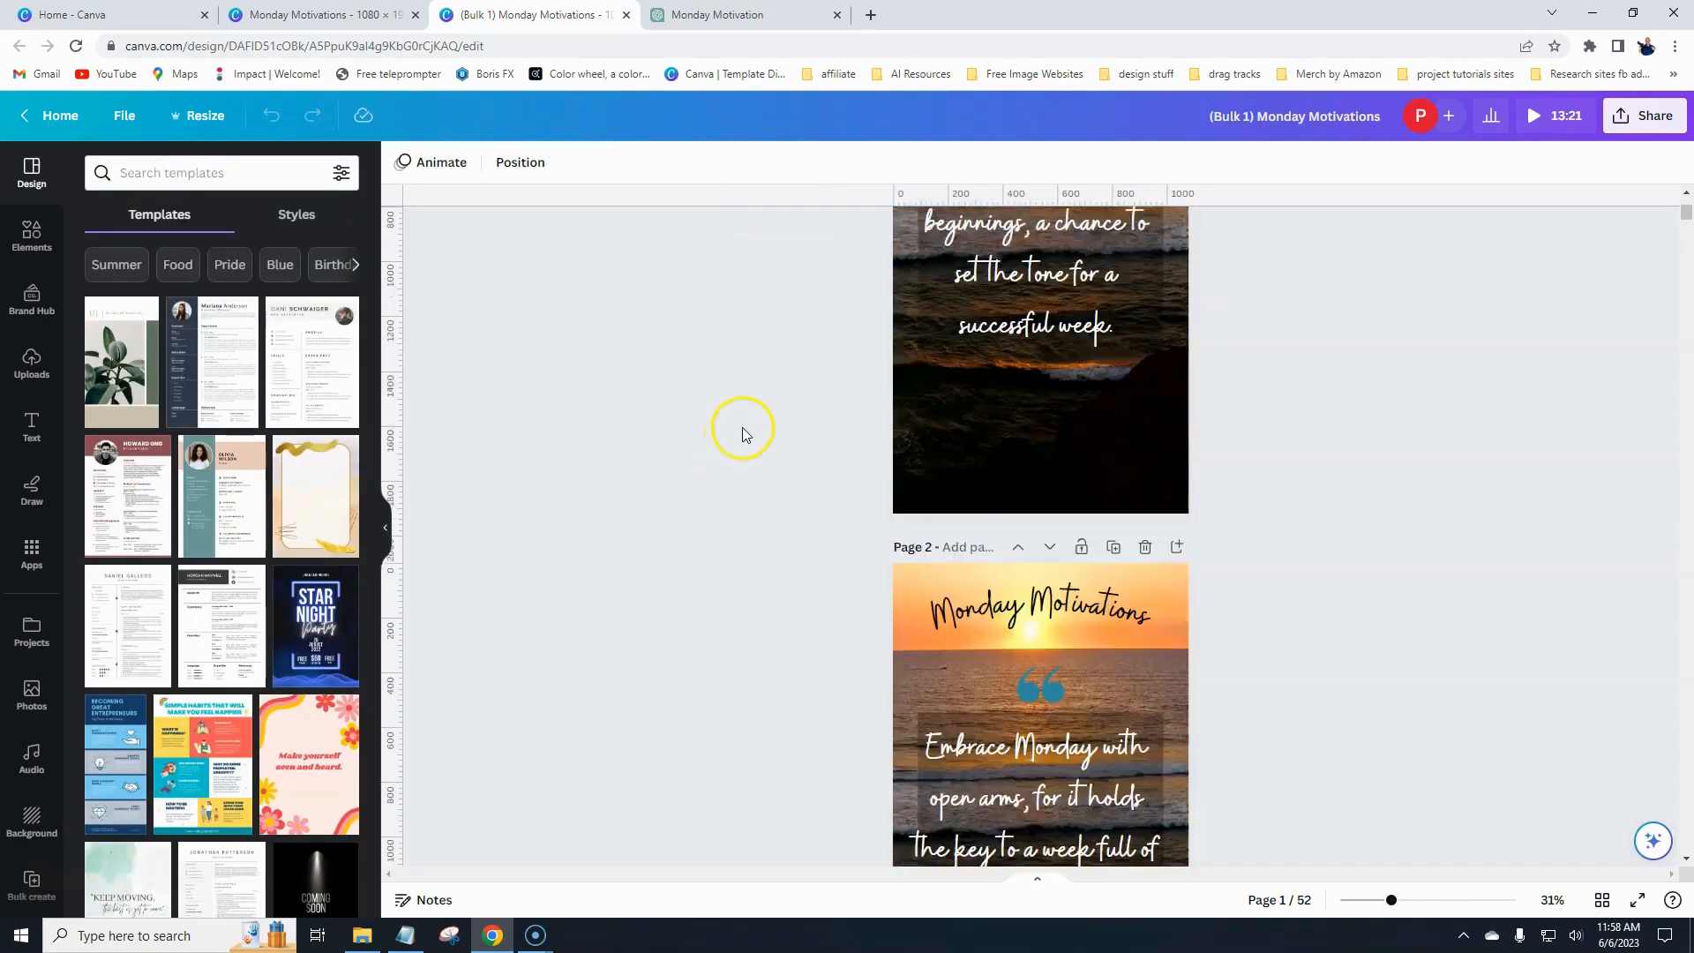
# - Scroll through the generated quote pages to check how each quote's text fits on its page
pyautogui.scroll(-5, 771, 552)
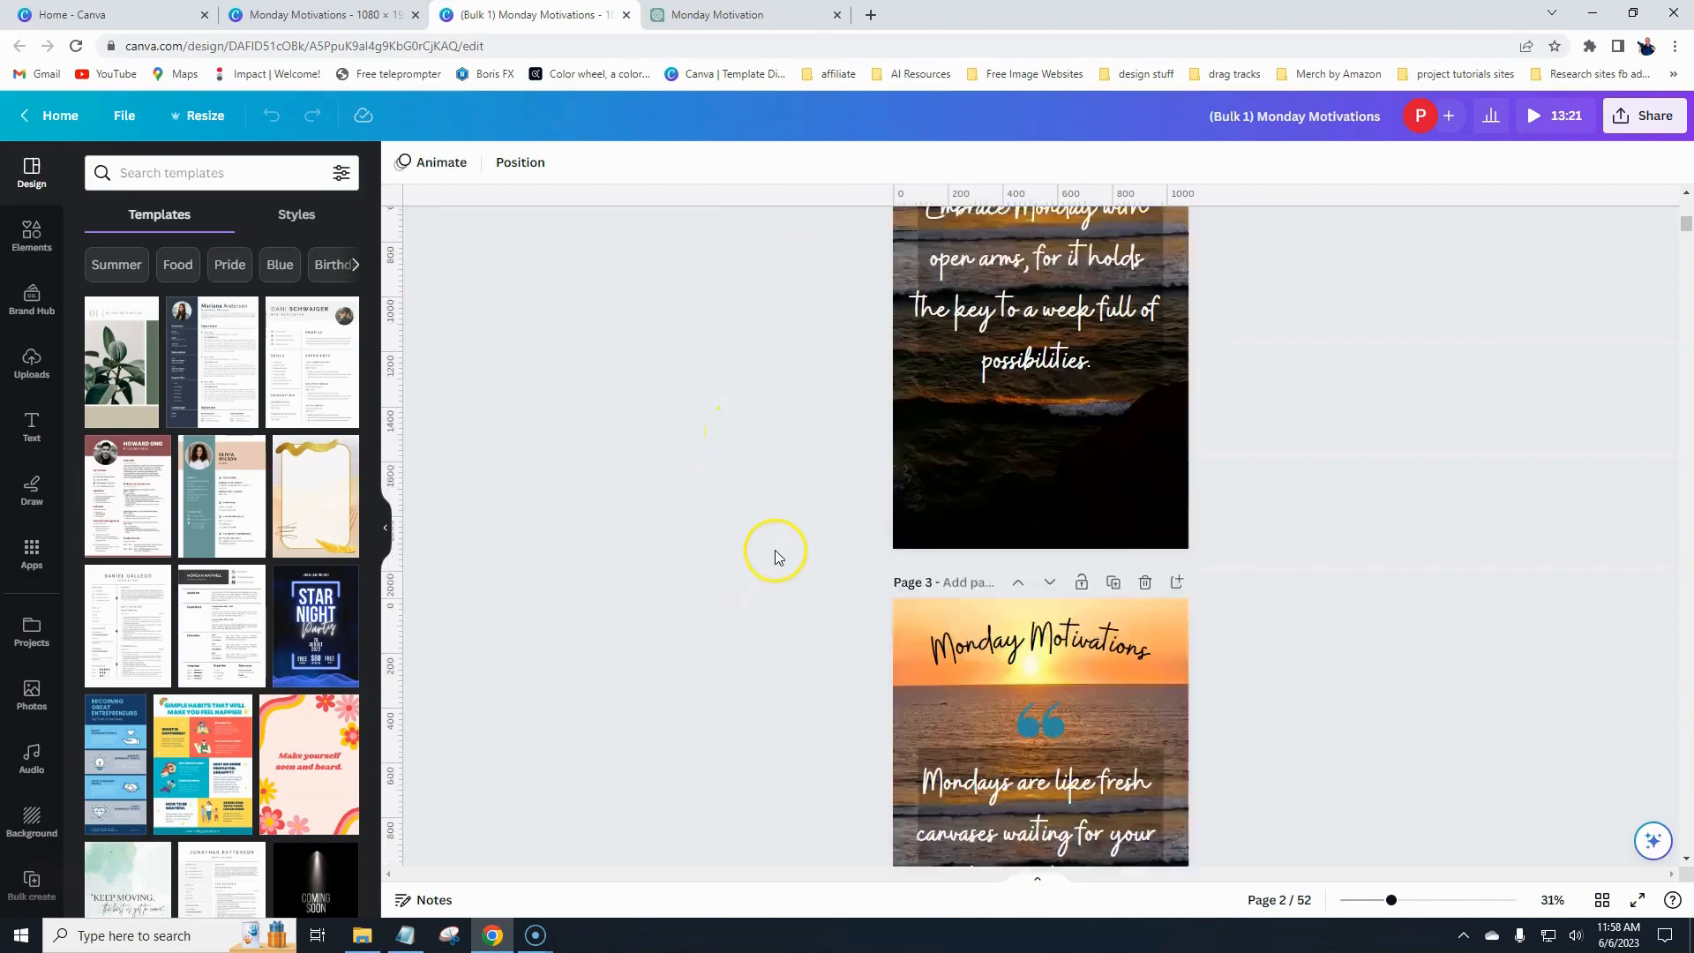
pyautogui.scroll(-10, 830, 587)
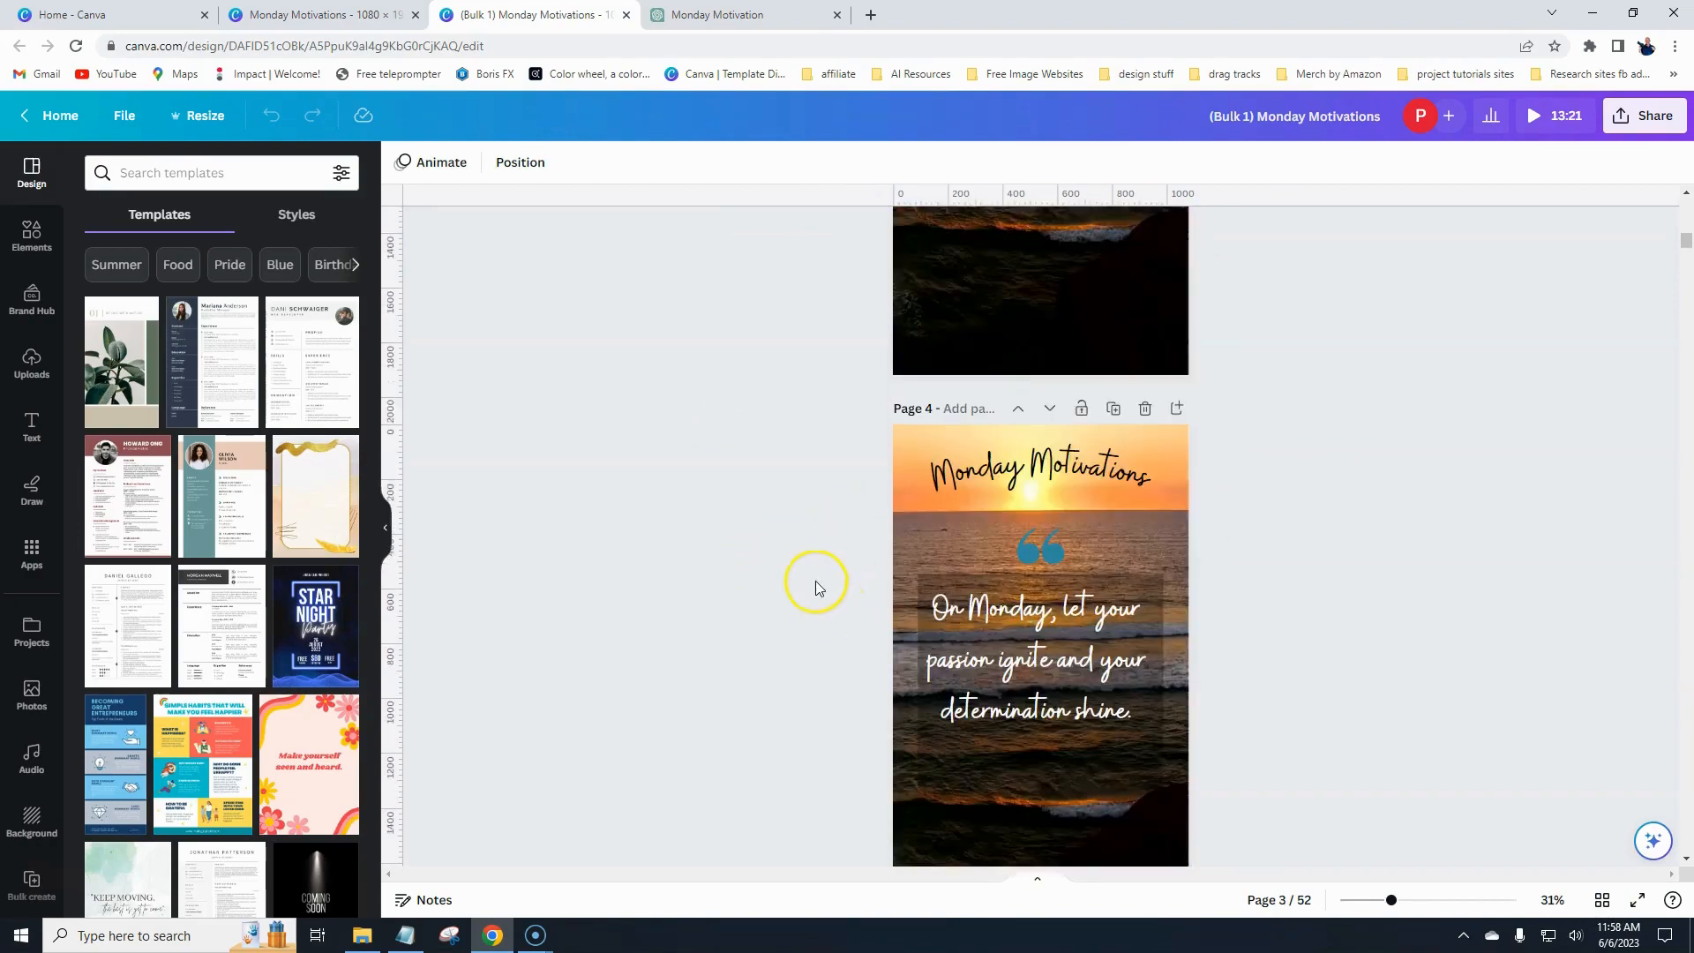
pyautogui.scroll(-15, 817, 582)
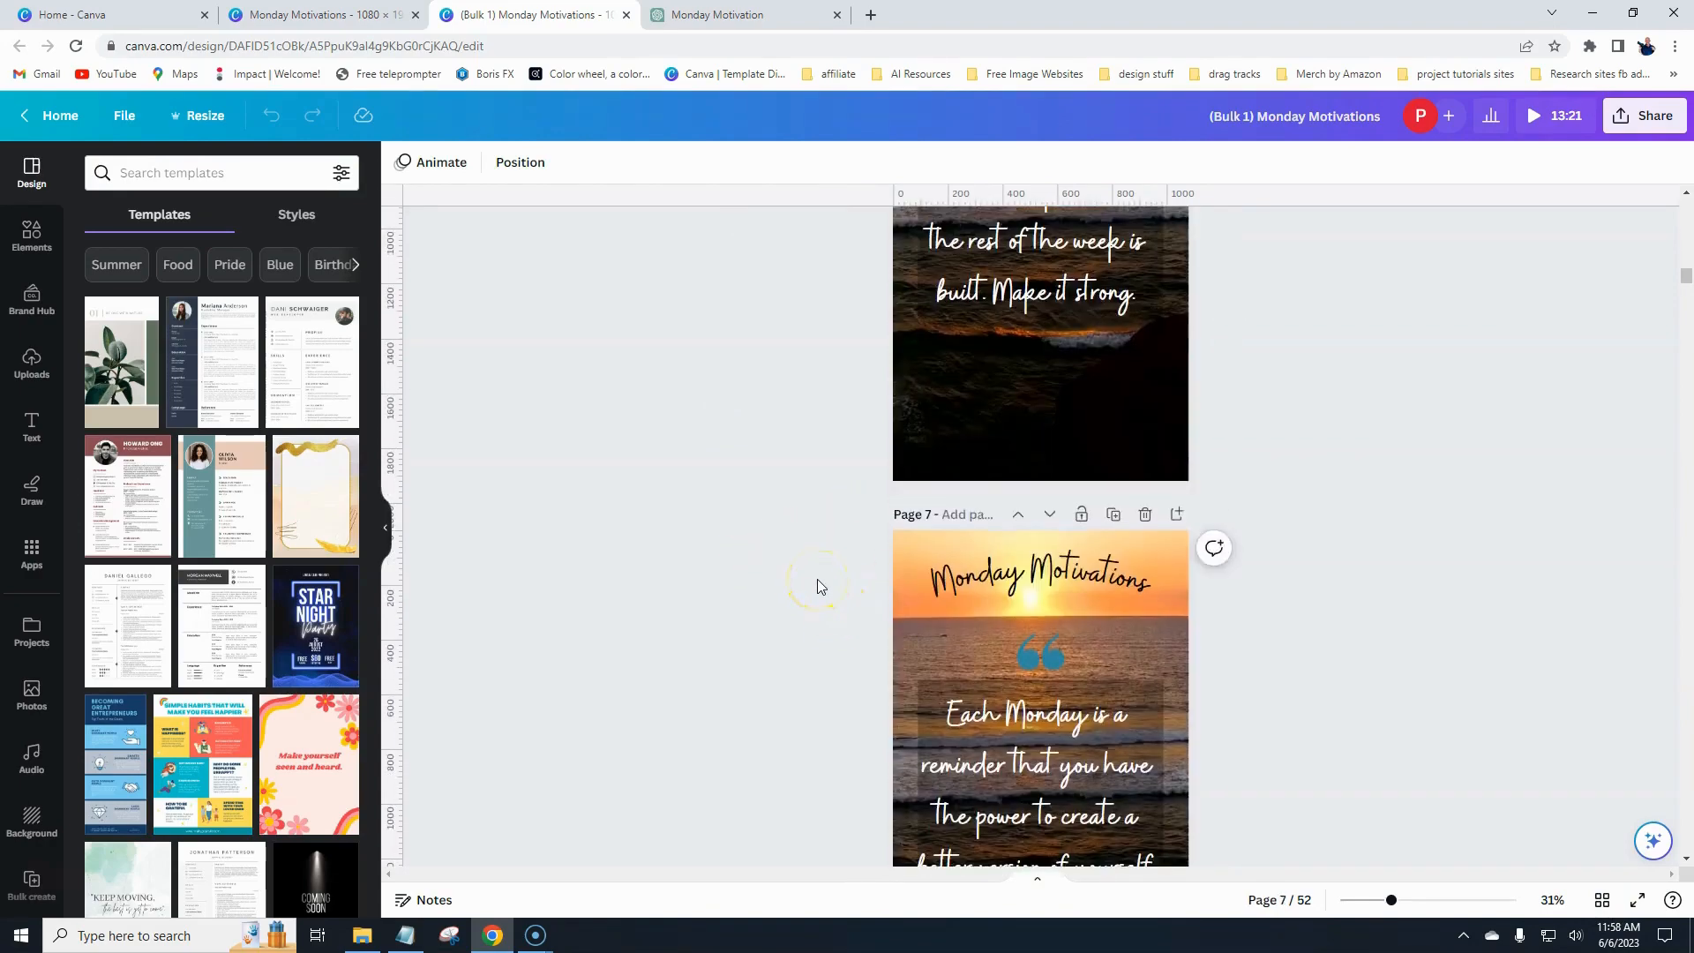
pyautogui.scroll(-8, 808, 579)
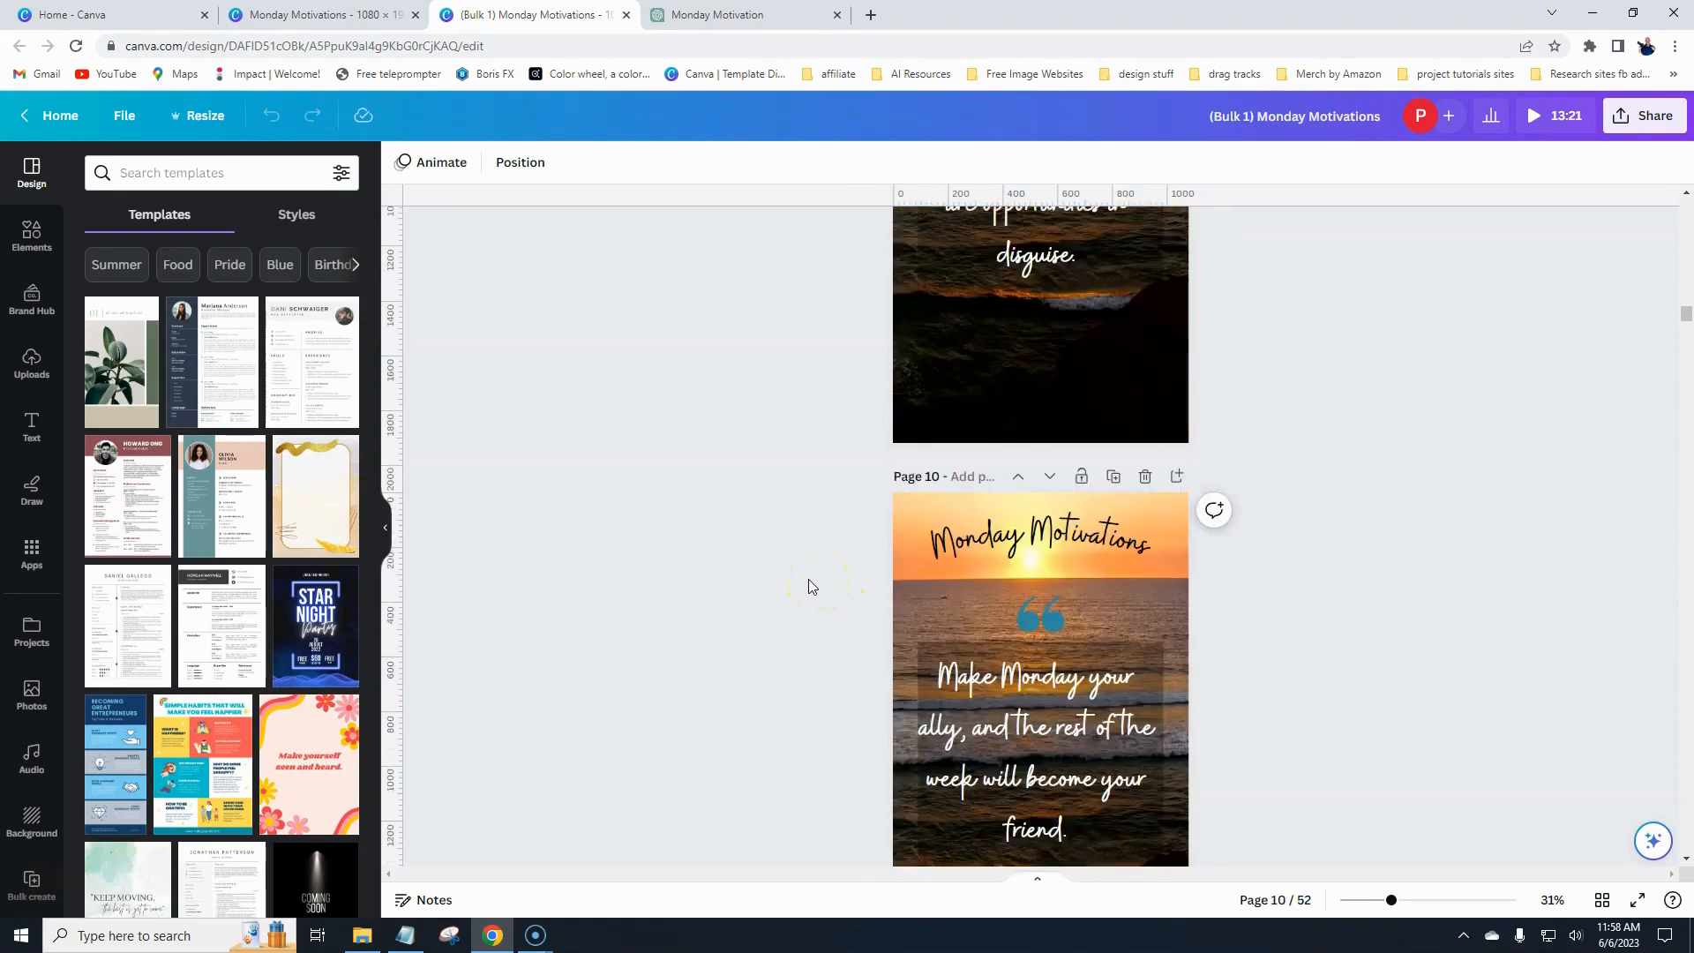
pyautogui.click(951, 605)
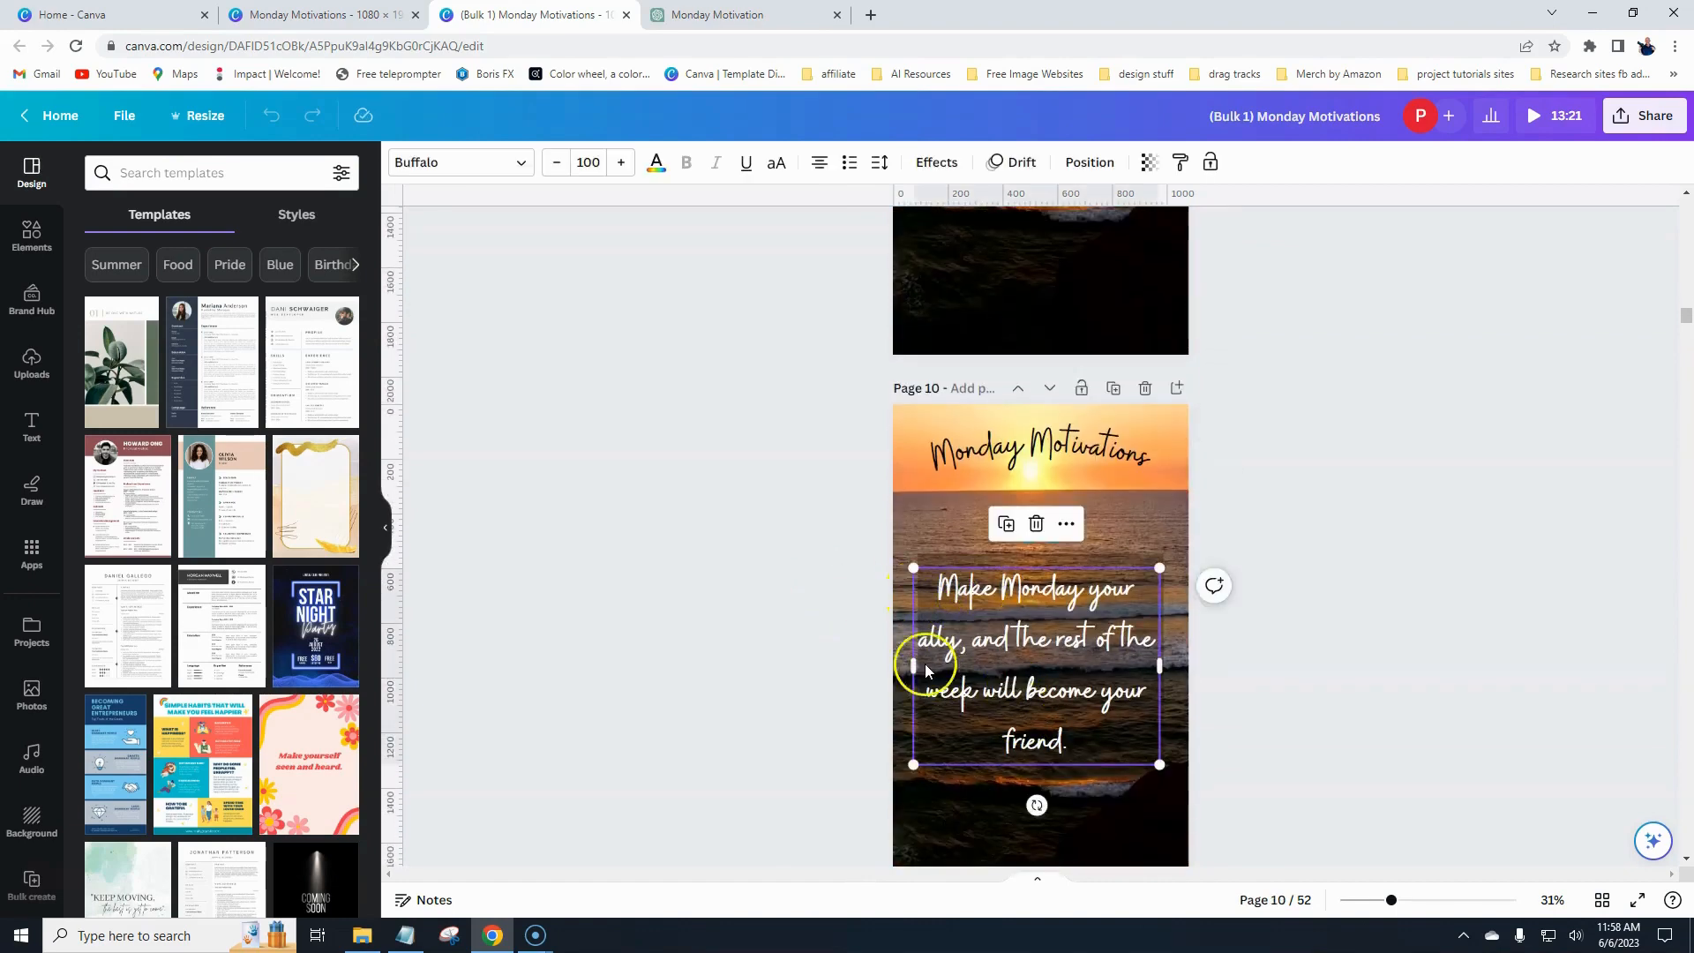
pyautogui.click(795, 600)
pyautogui.scroll(-8, 790, 586)
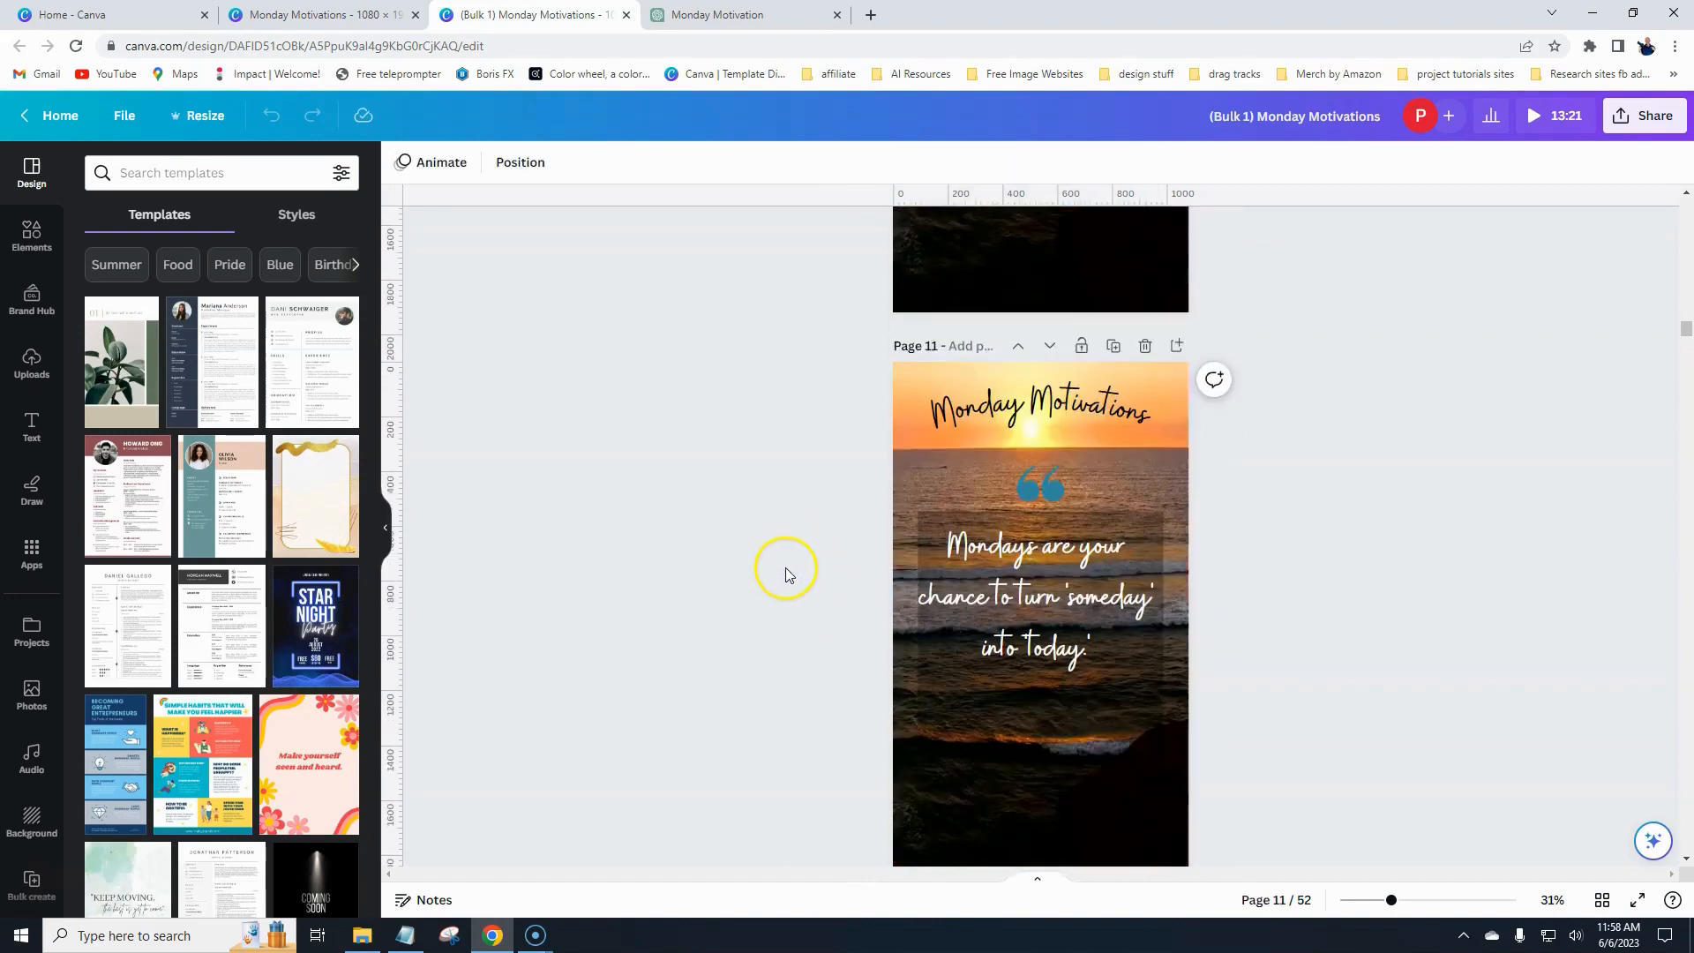
pyautogui.scroll(-8, 788, 575)
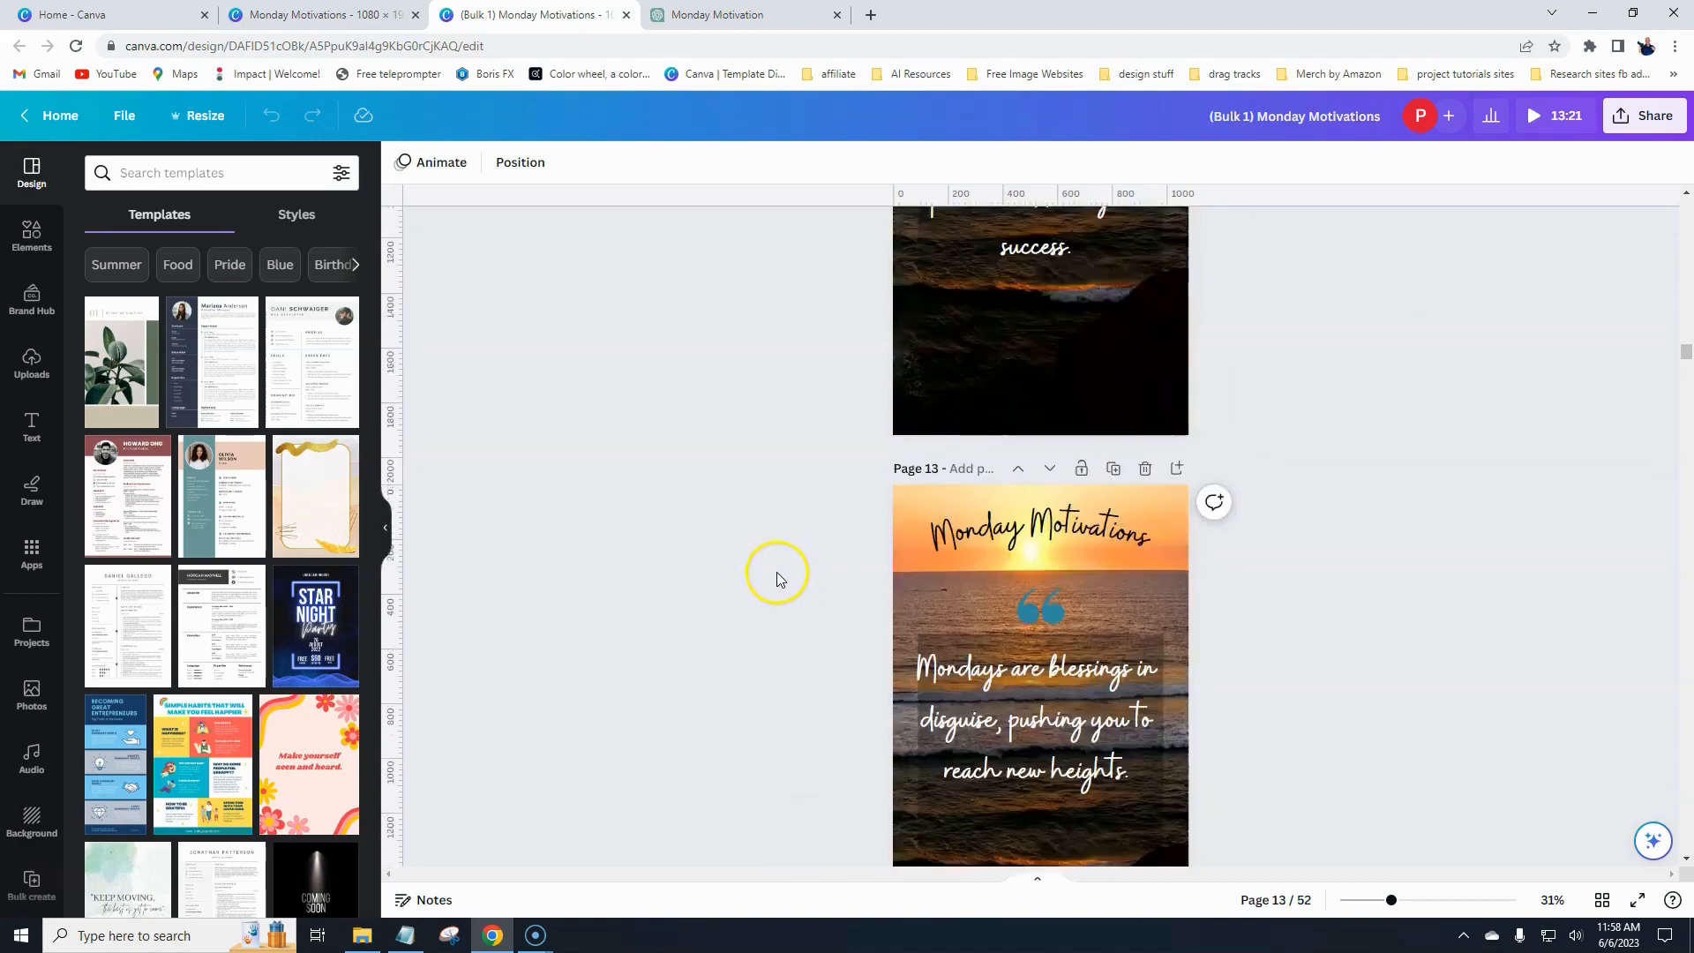
pyautogui.scroll(10, 777, 572)
pyautogui.scroll(20, 775, 572)
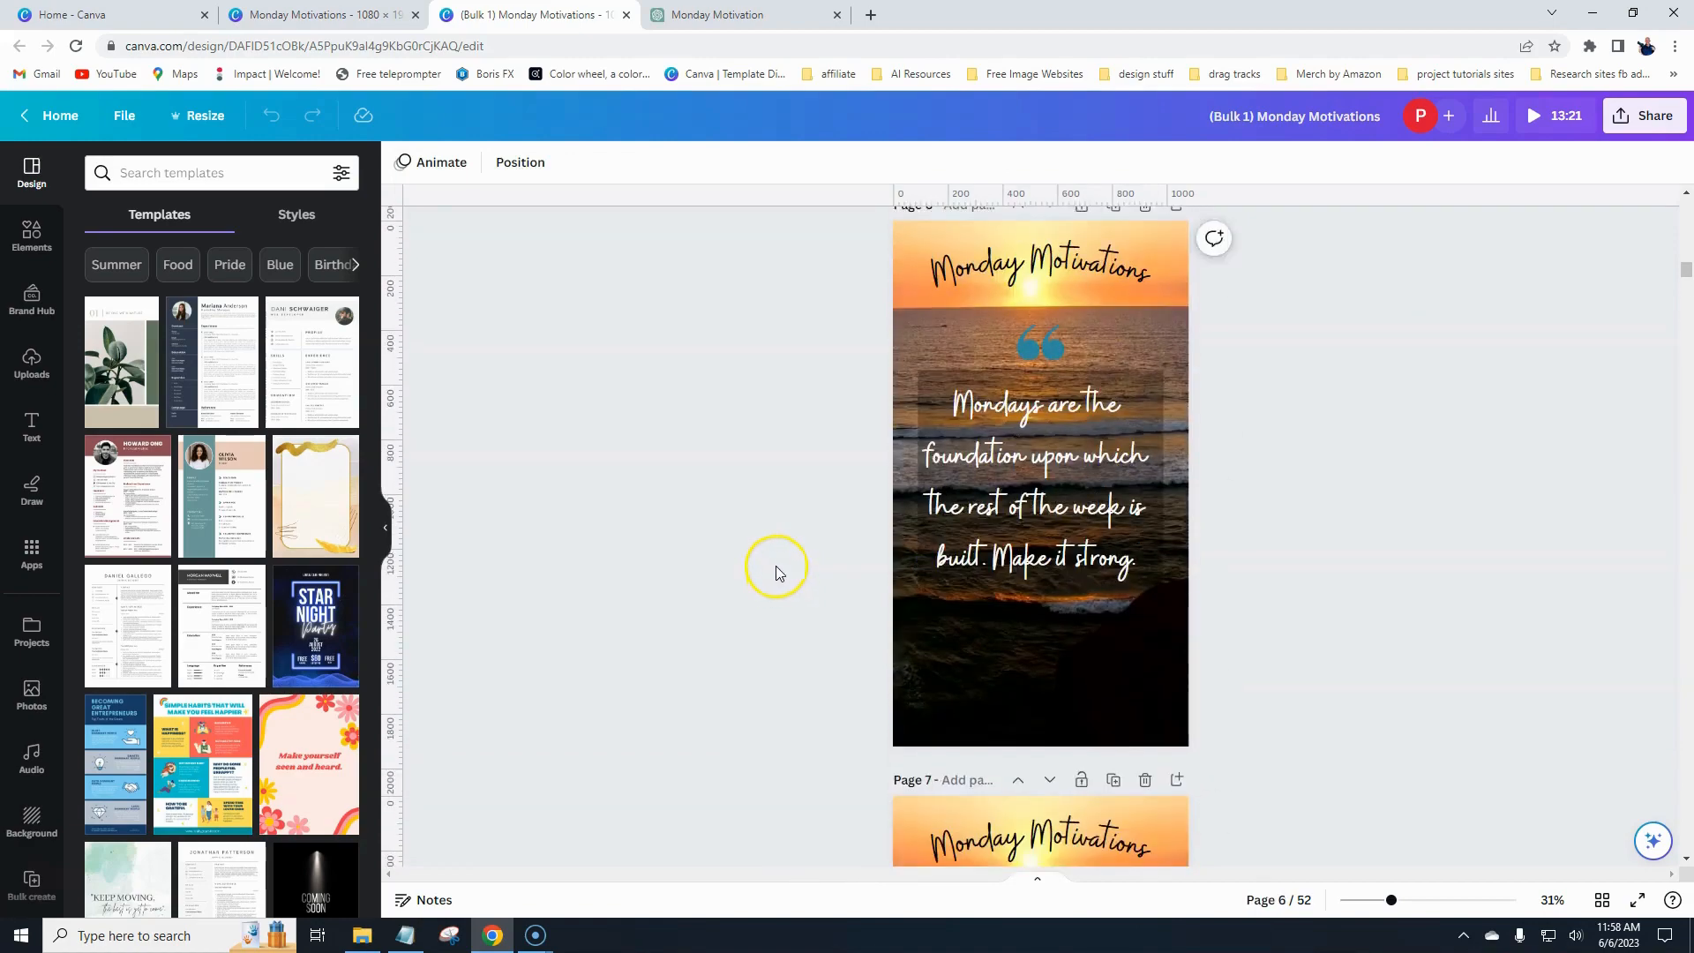
pyautogui.scroll(12, 775, 558)
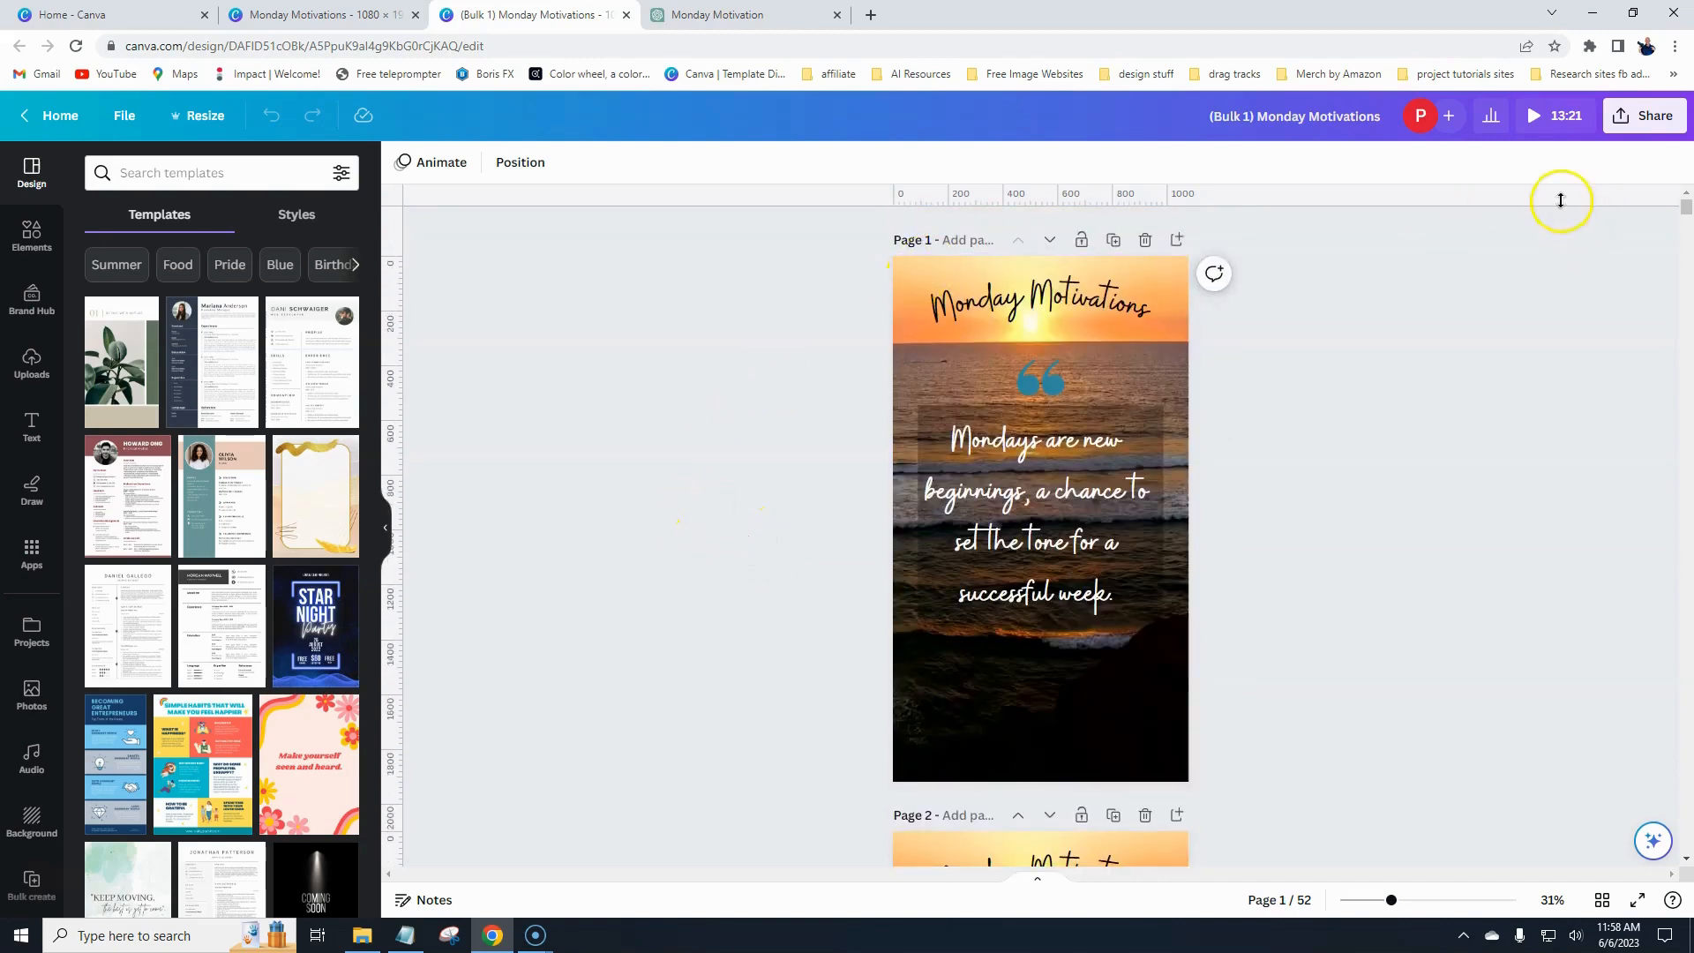
# - Download all 52 pages as separate MP4 video files
pyautogui.click(1650, 114)
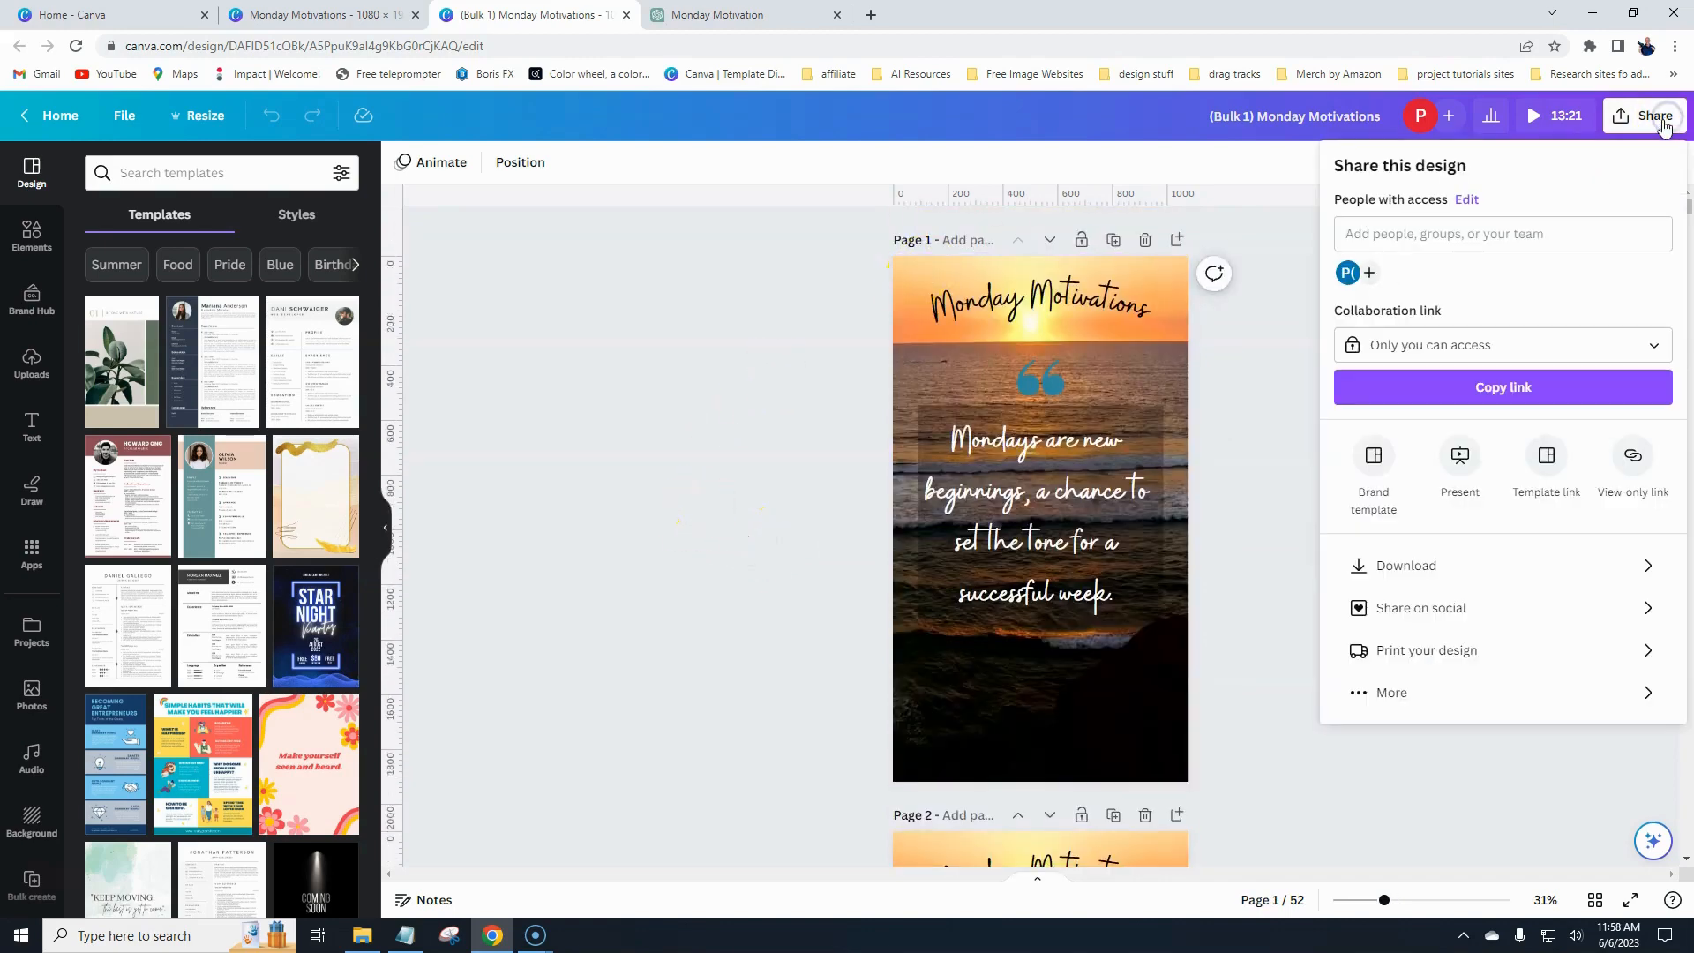
pyautogui.click(1423, 569)
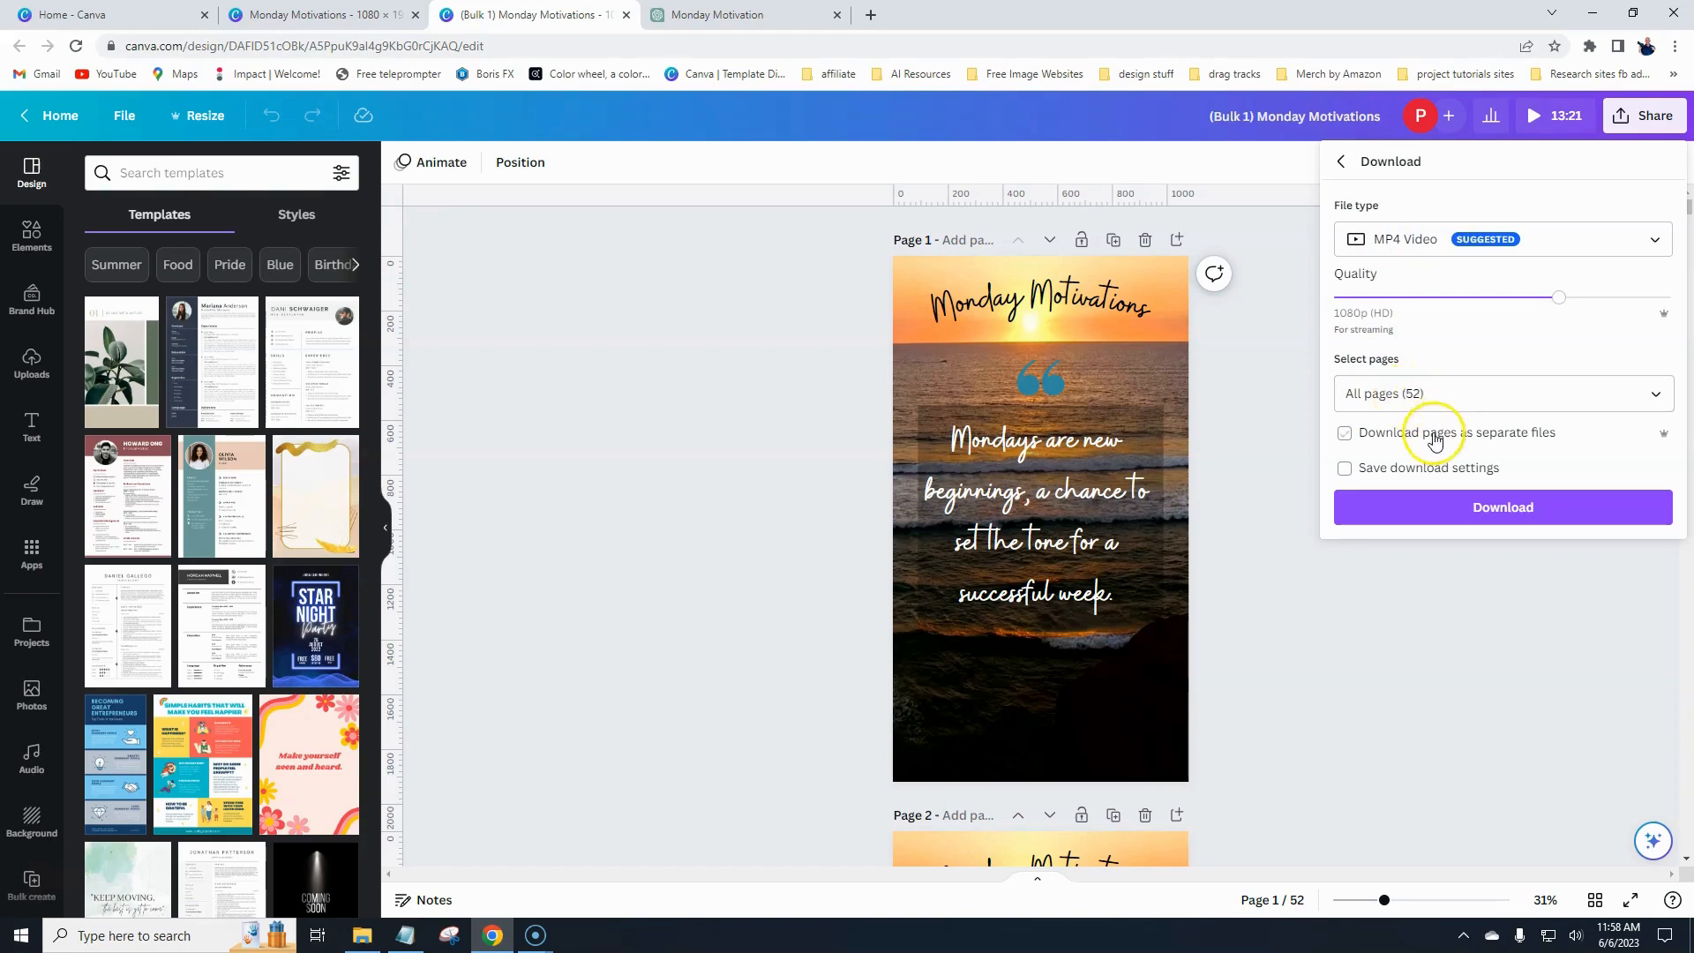
pyautogui.click(1663, 402)
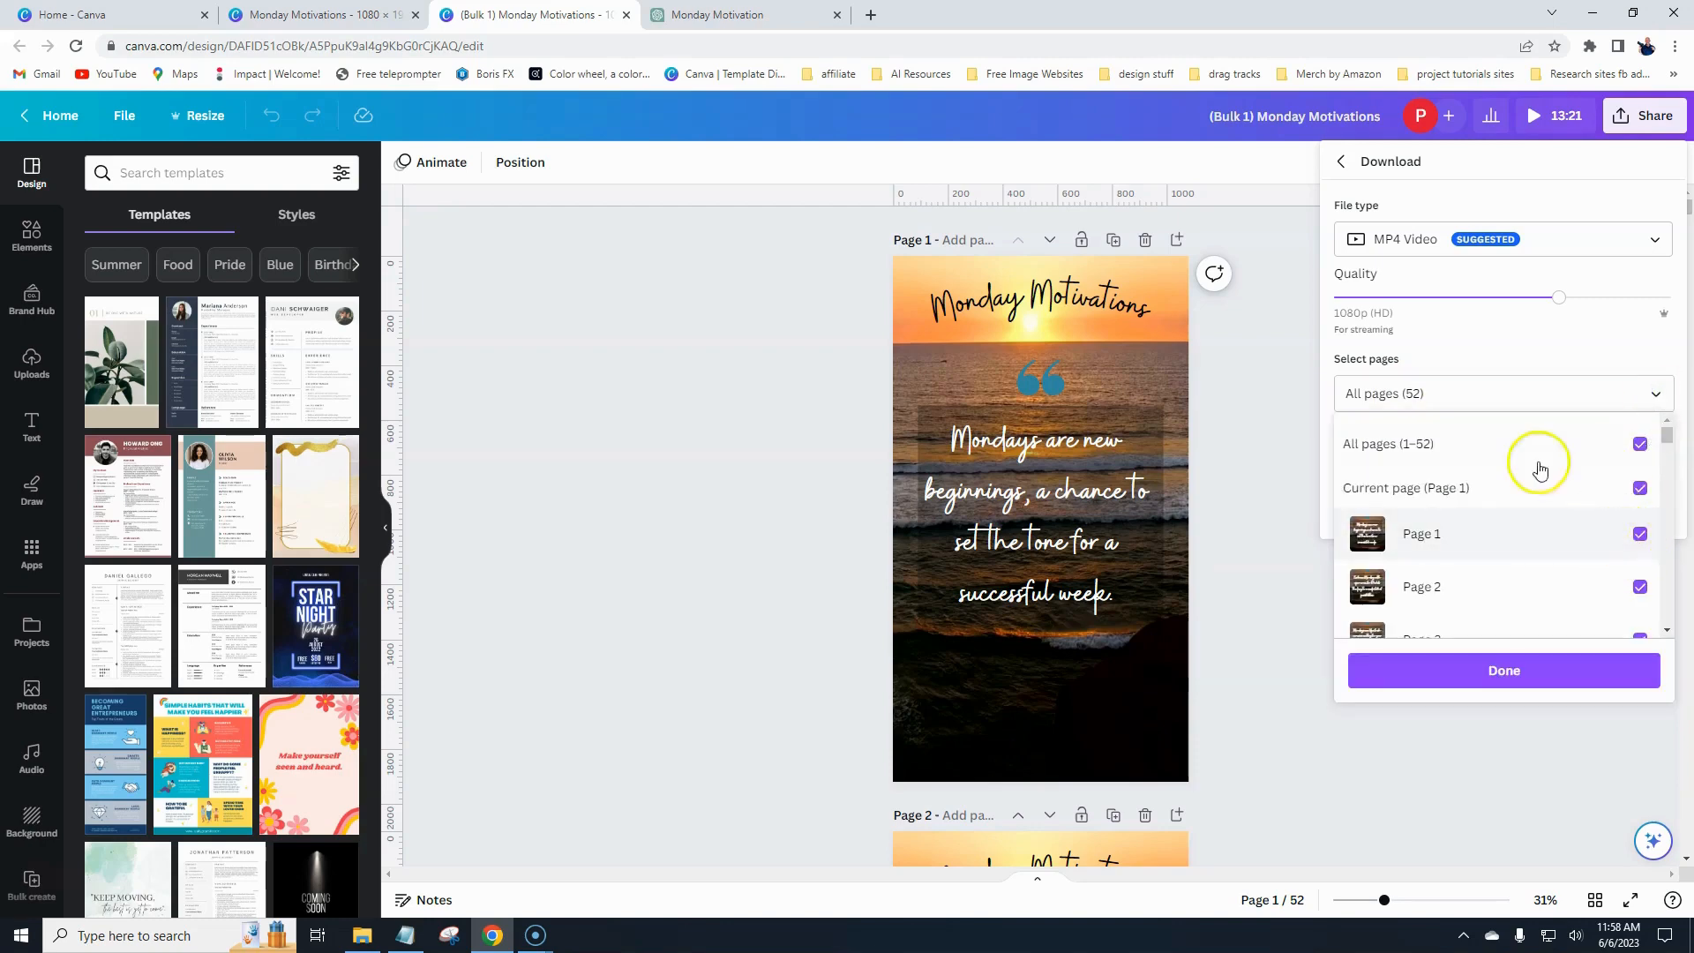
pyautogui.click(1509, 362)
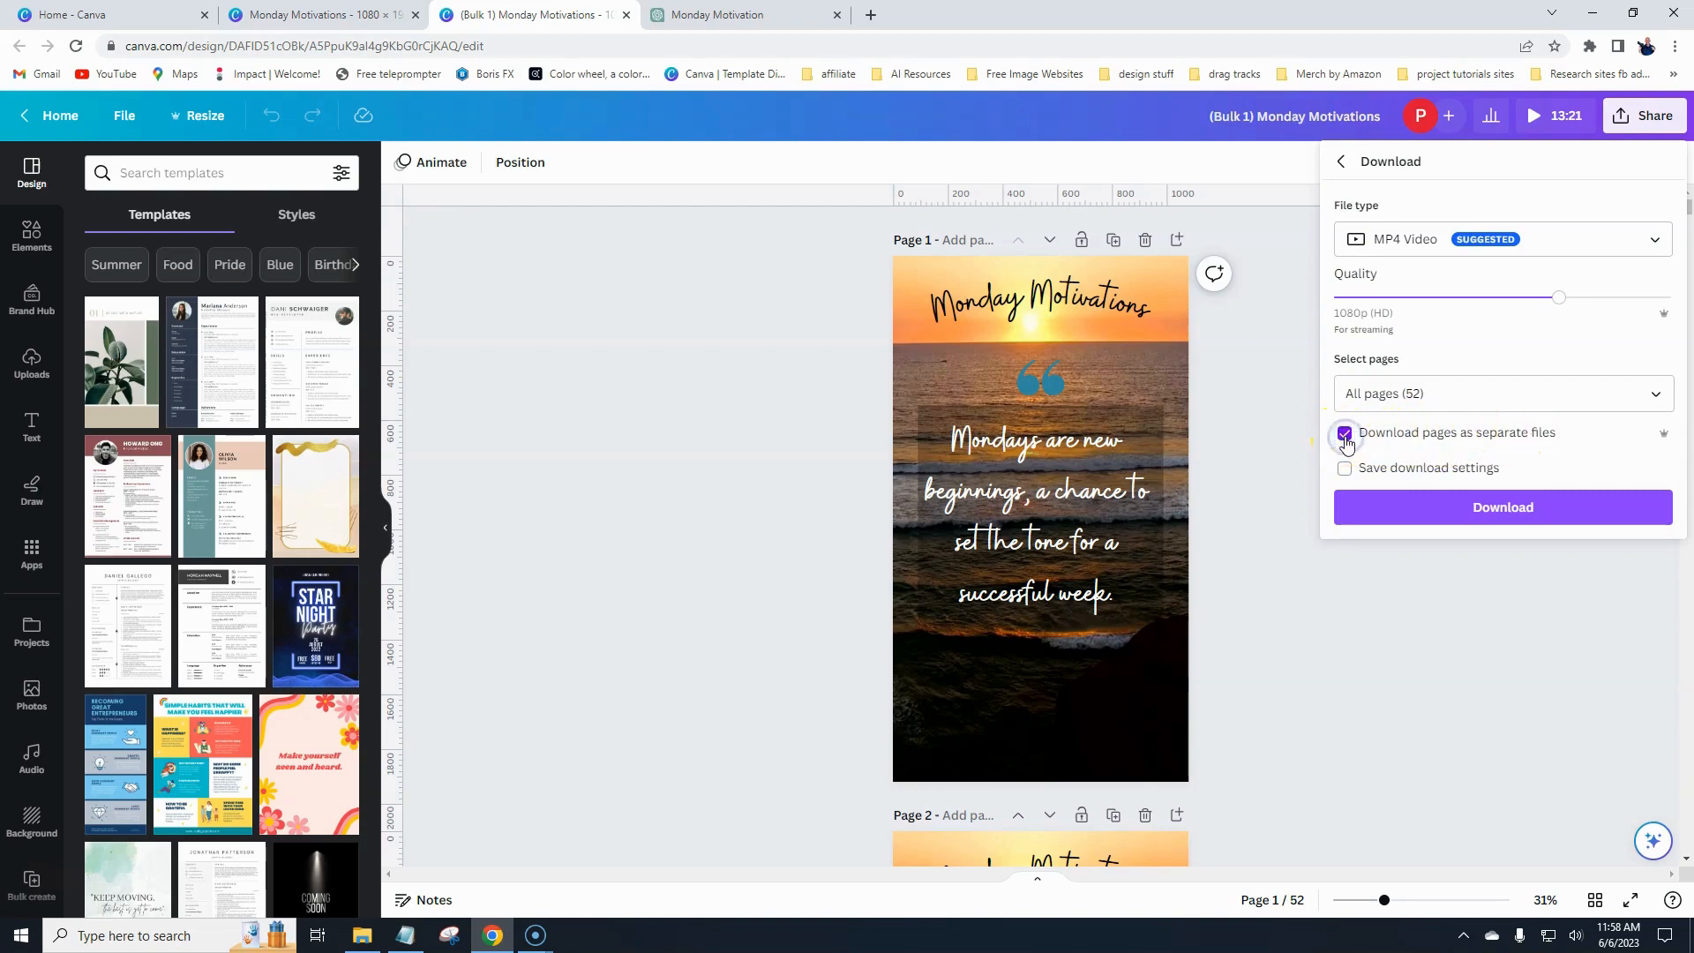
pyautogui.click(1503, 507)
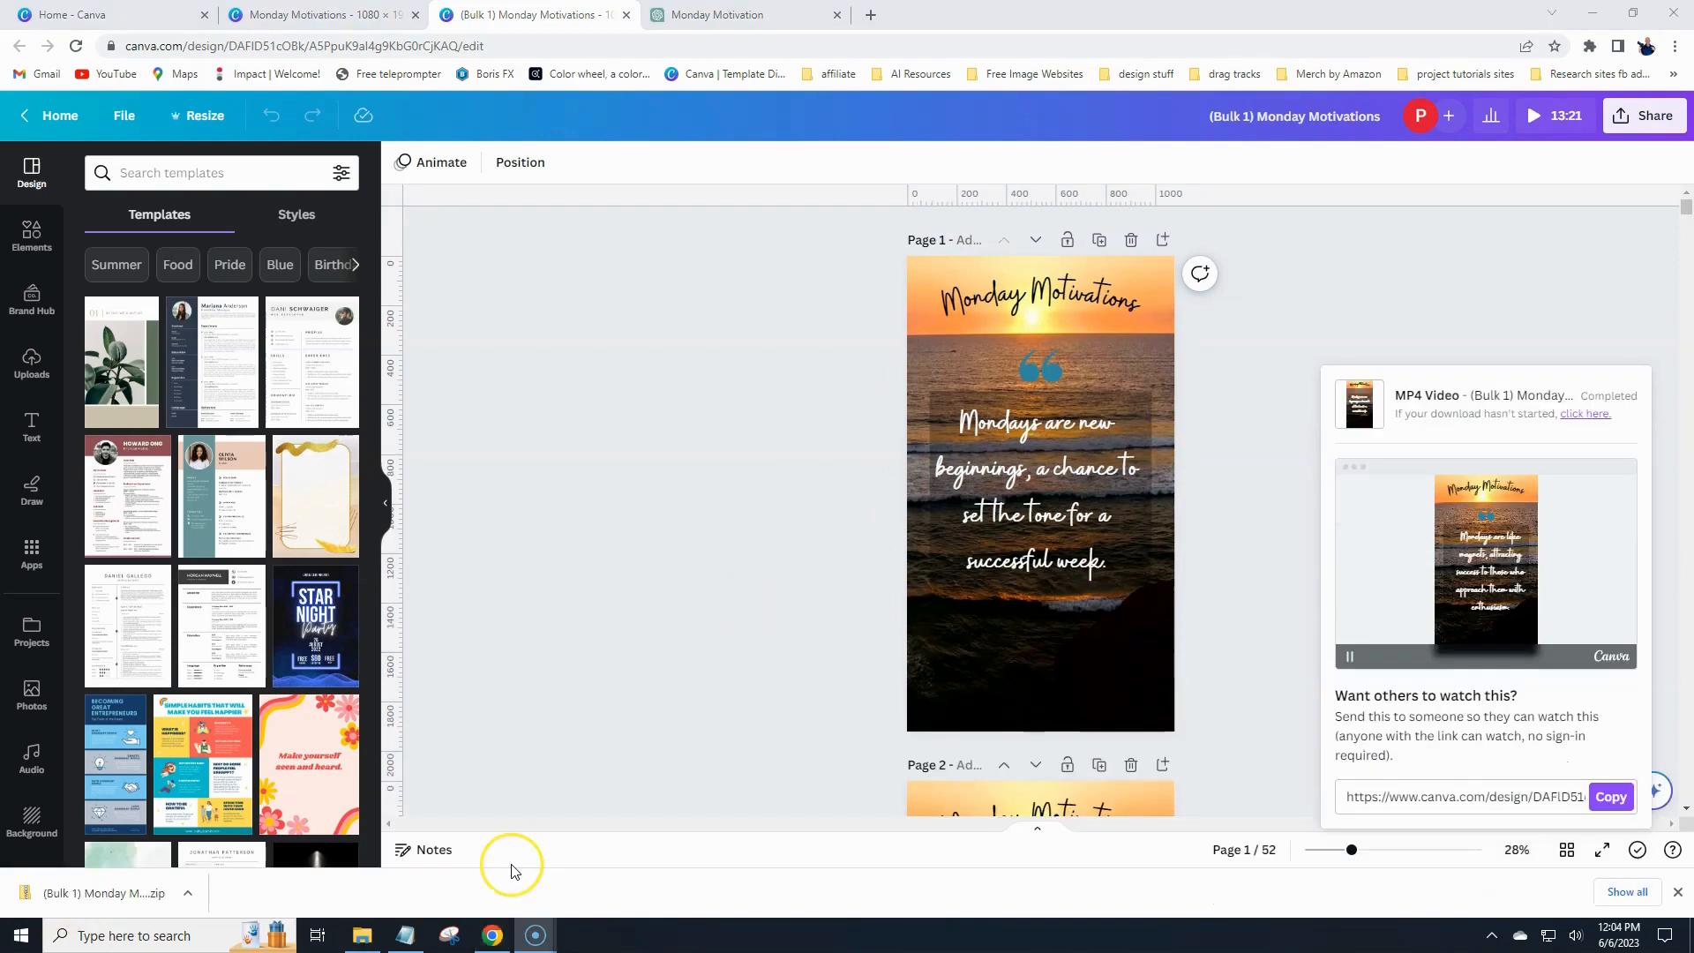
# - Open the downloaded zip archive in File Explorer and scroll through its MP4 files
pyautogui.click(124, 901)
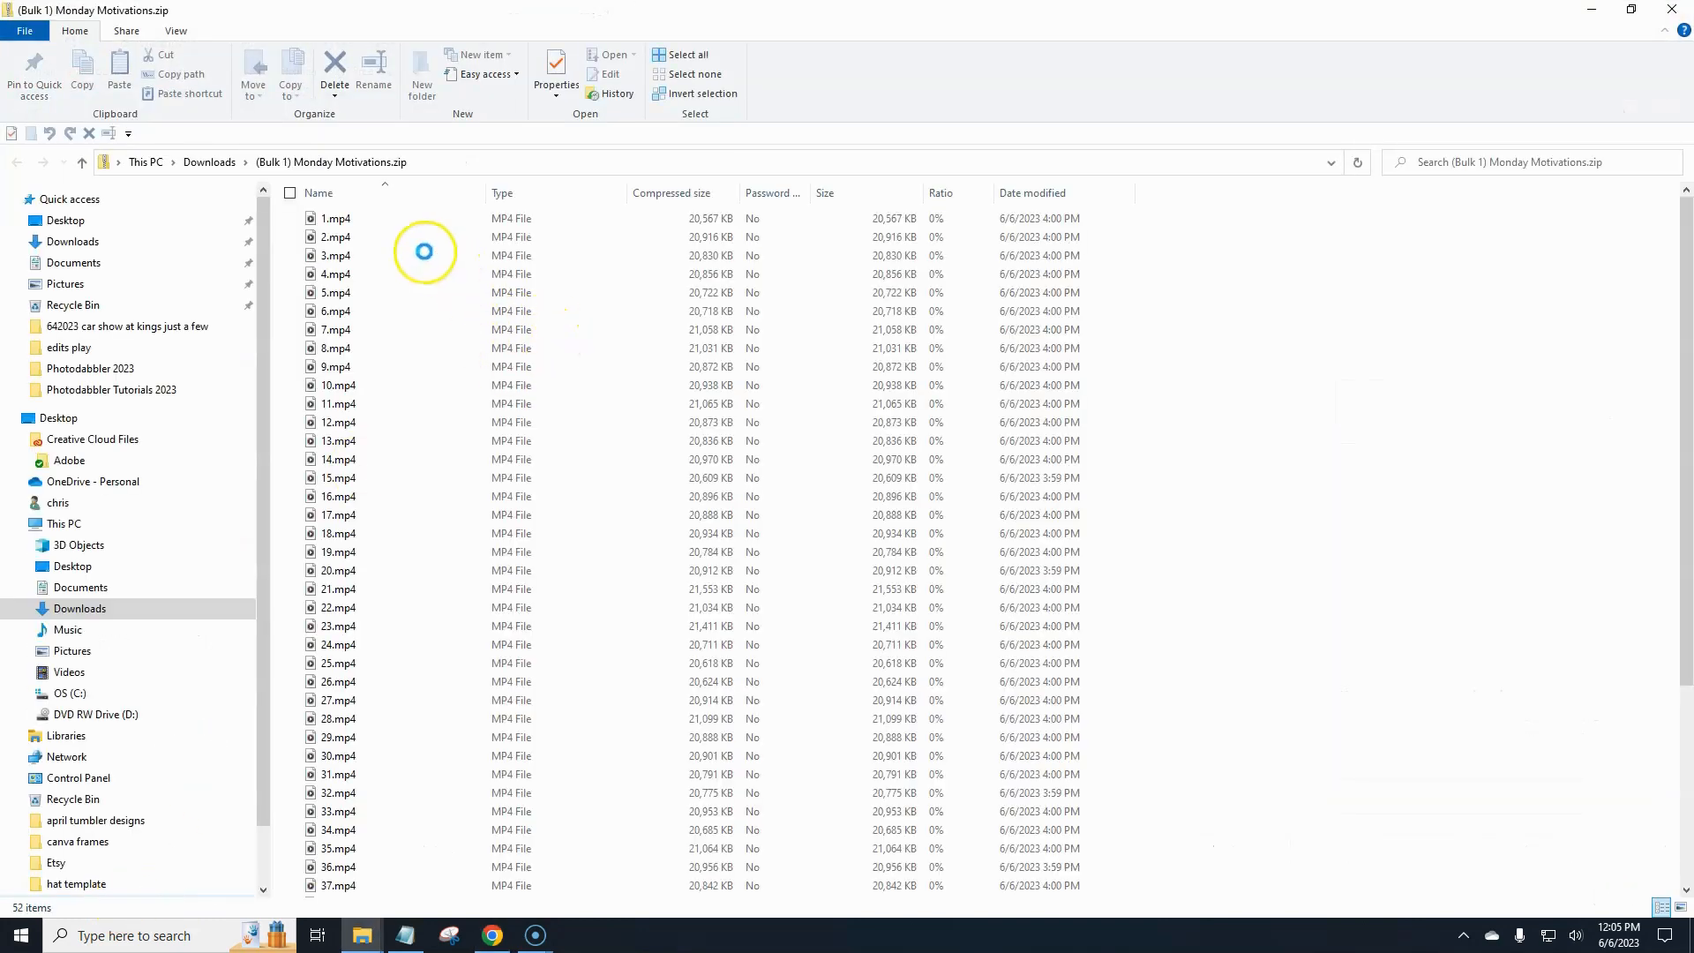
pyautogui.scroll(-5, 519, 388)
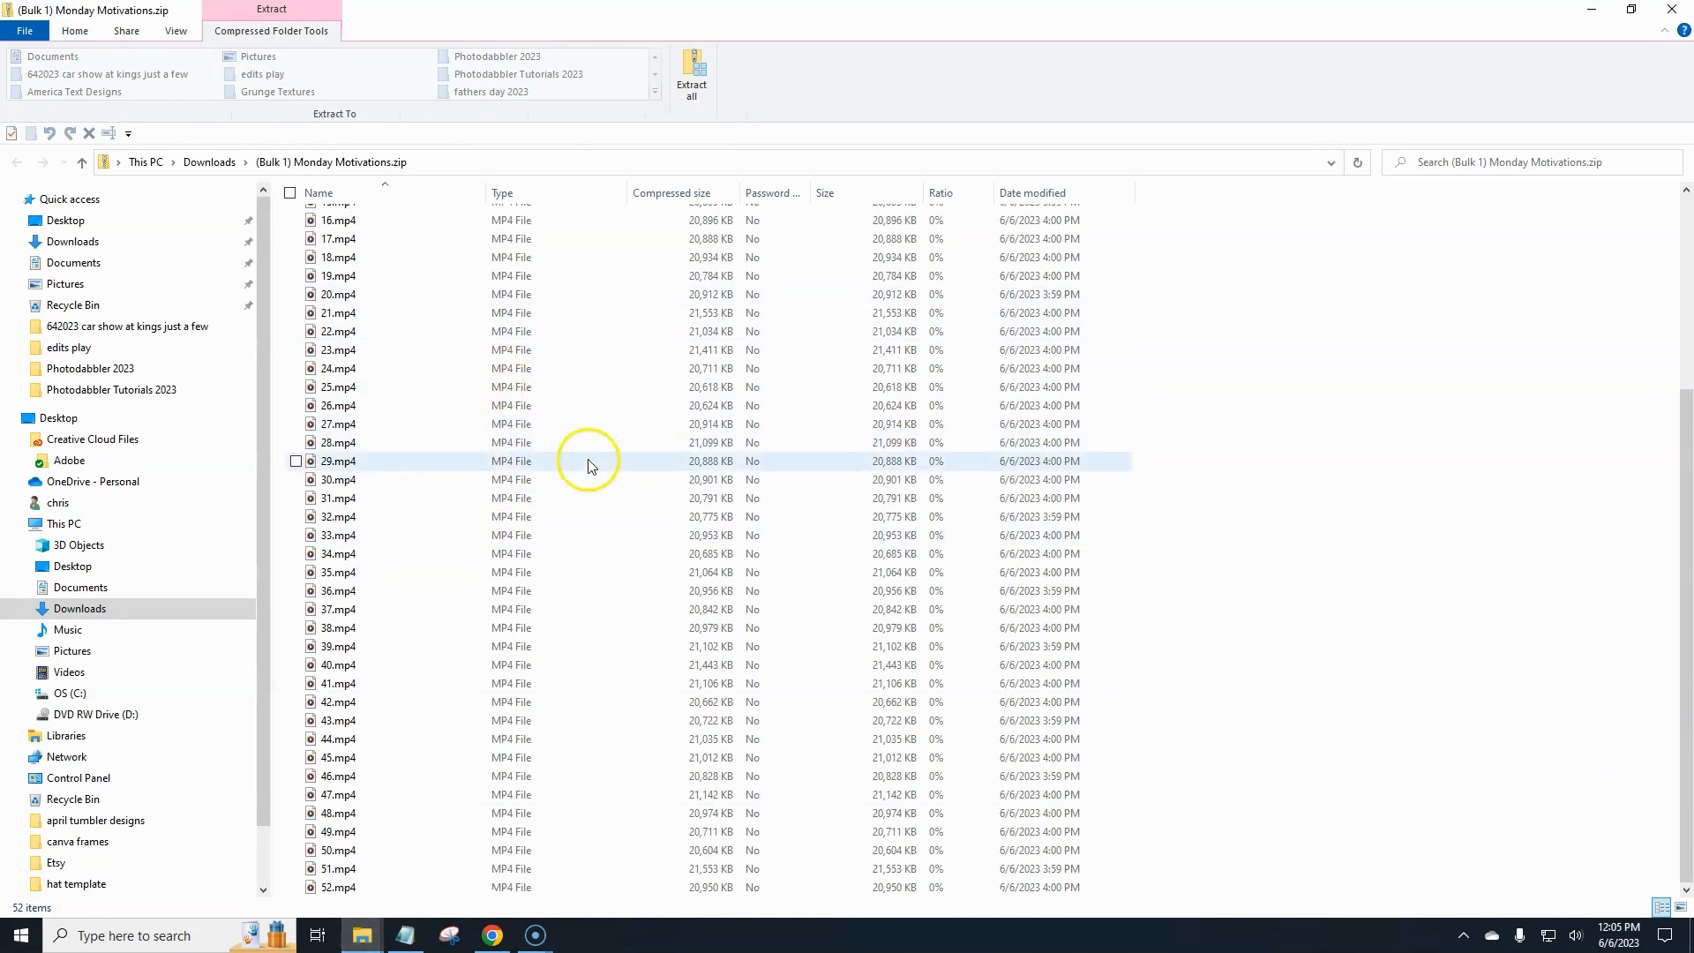
pyautogui.scroll(5, 587, 461)
# - Extract all files into a new folder named monday quote posts inside Photodabbler 2023 on the Desktop
pyautogui.click(699, 80)
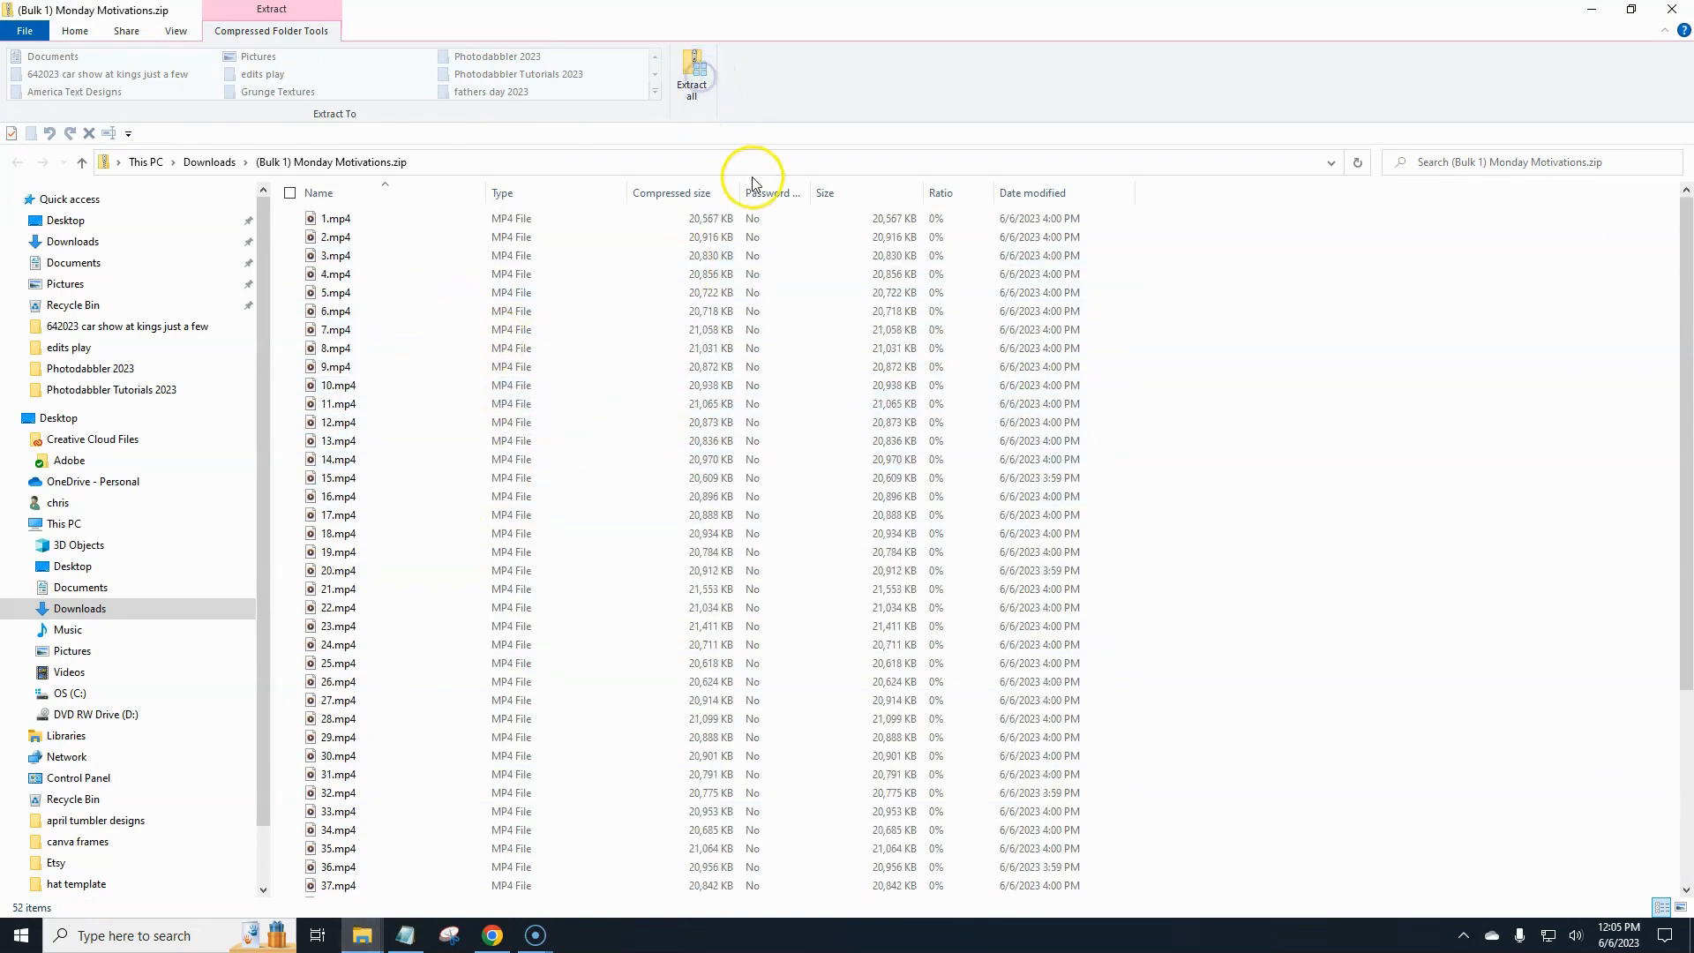
pyautogui.click(1034, 395)
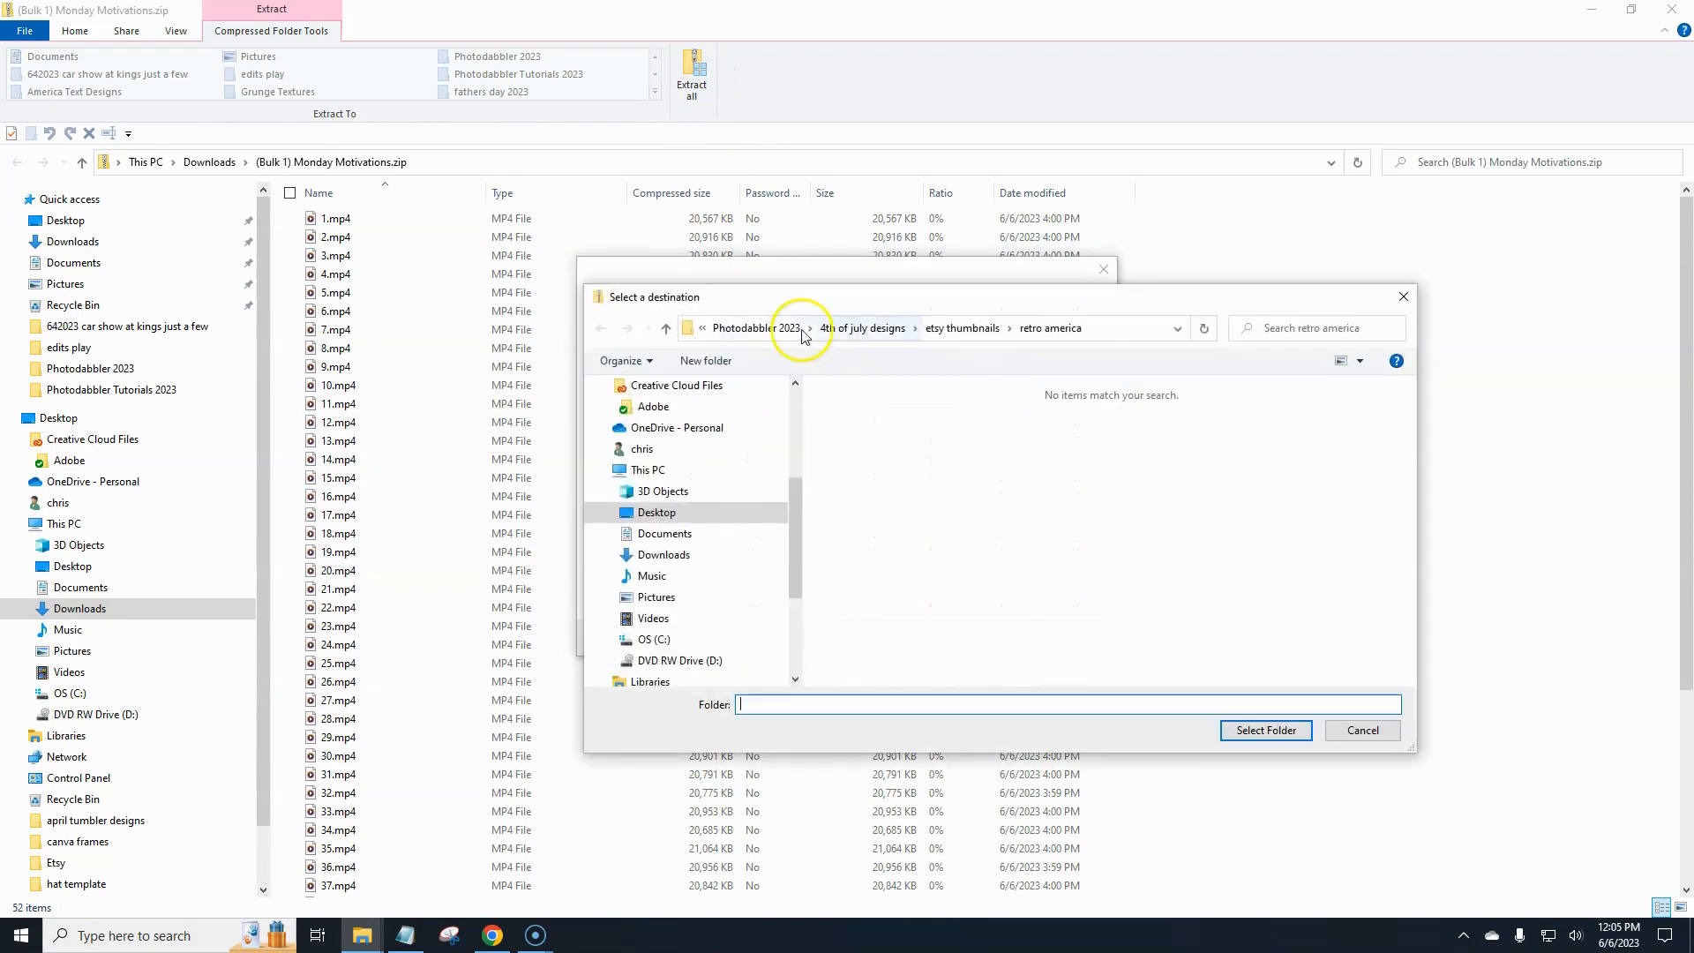
pyautogui.click(779, 323)
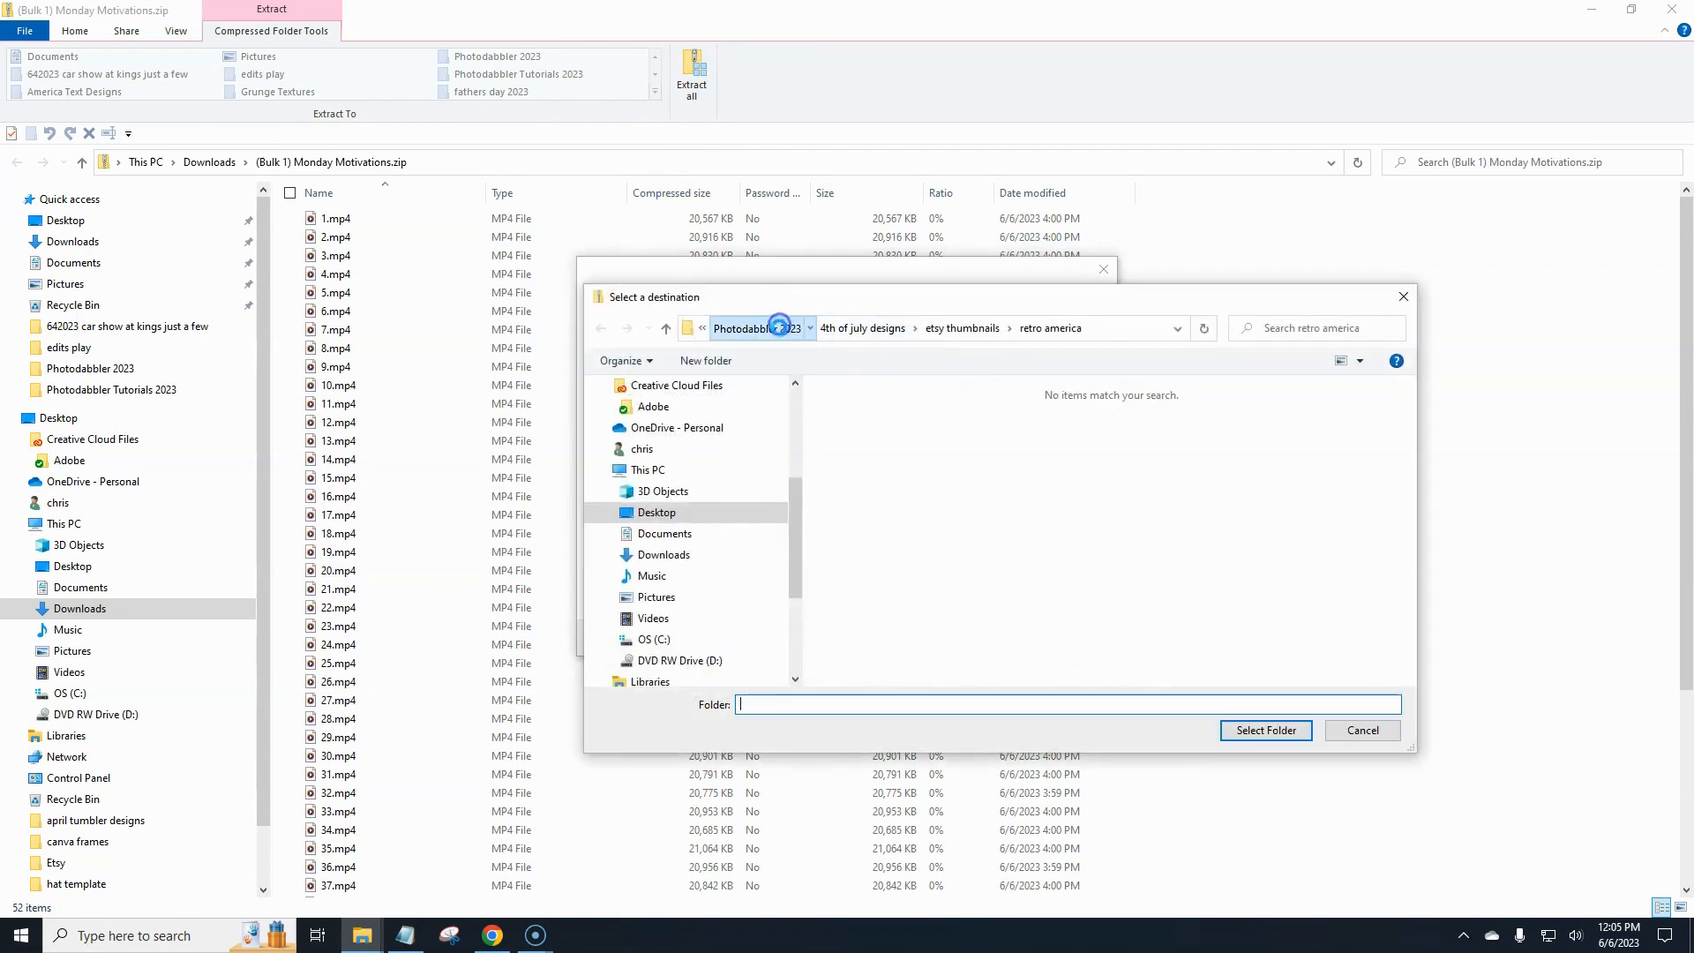
pyautogui.click(713, 361)
pyautogui.write('monday quote posts')
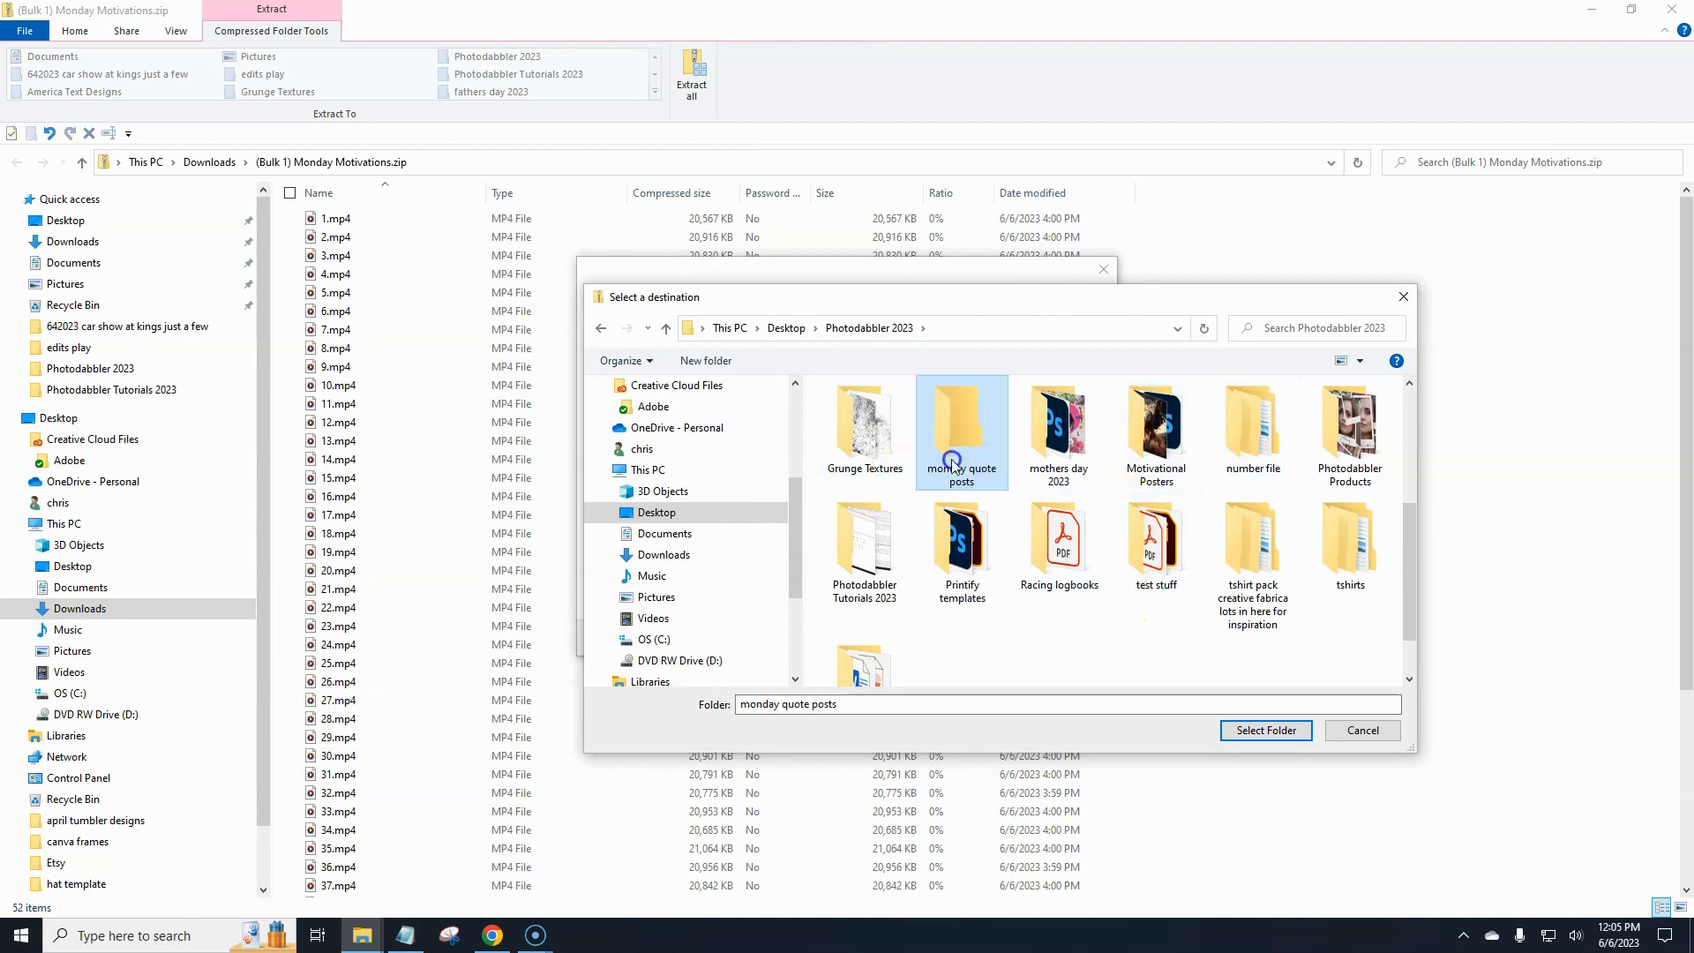
pyautogui.doubleClick(953, 465)
pyautogui.click(1259, 730)
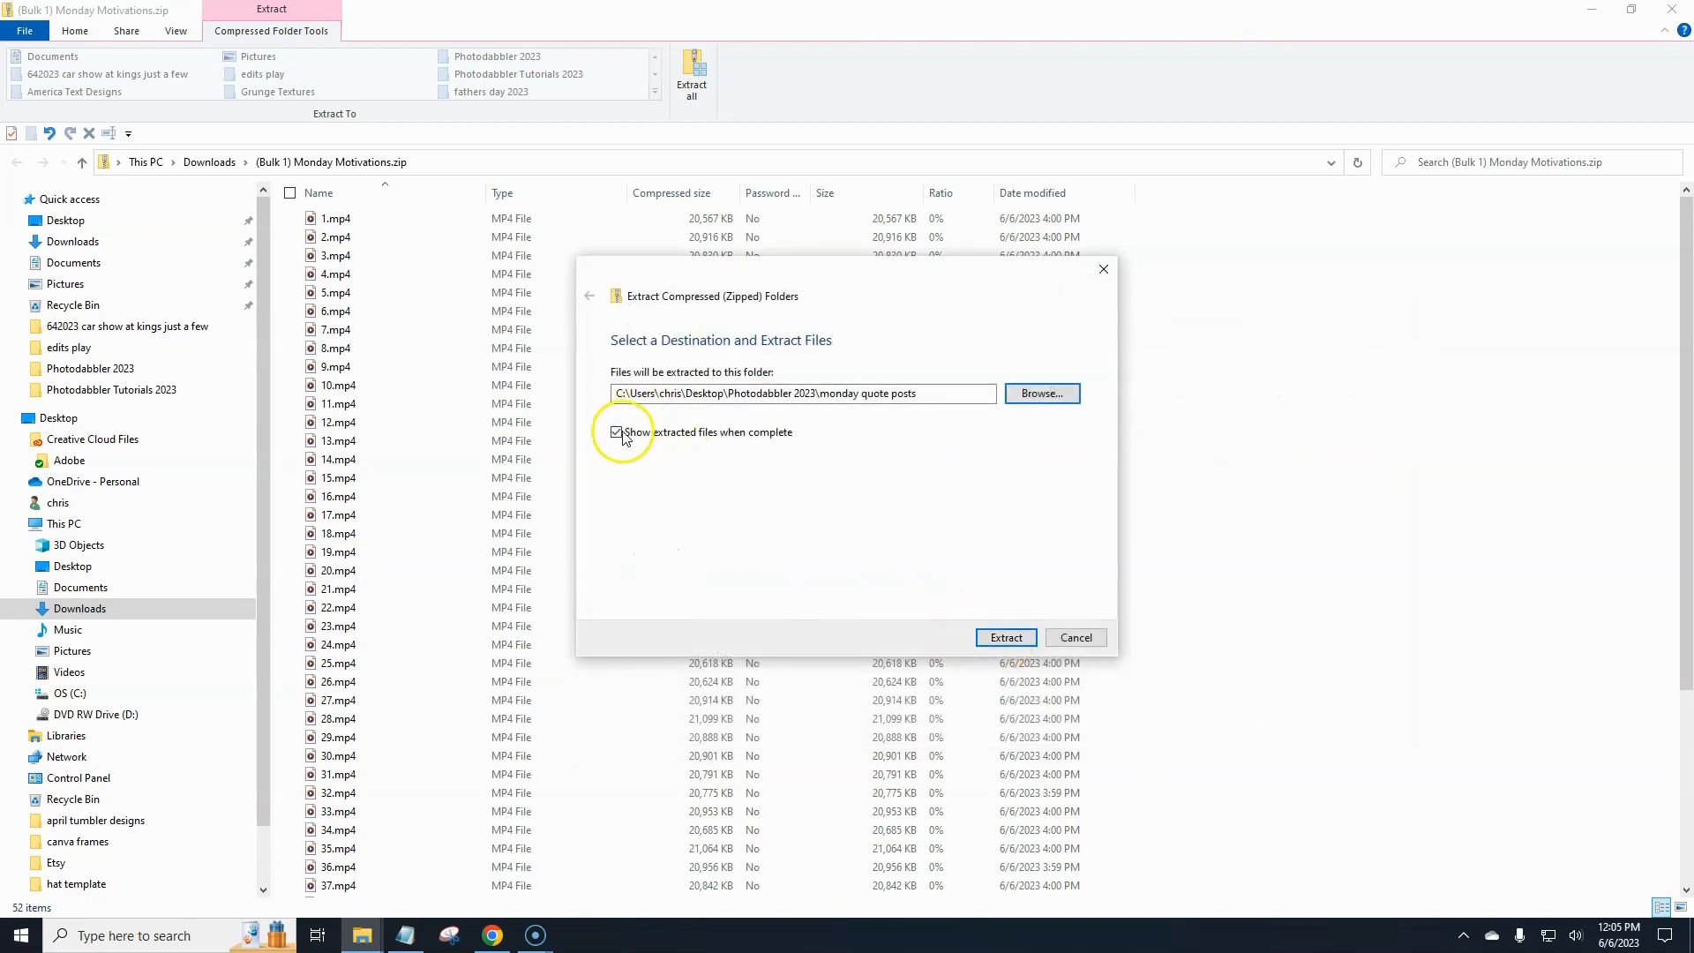
pyautogui.click(992, 637)
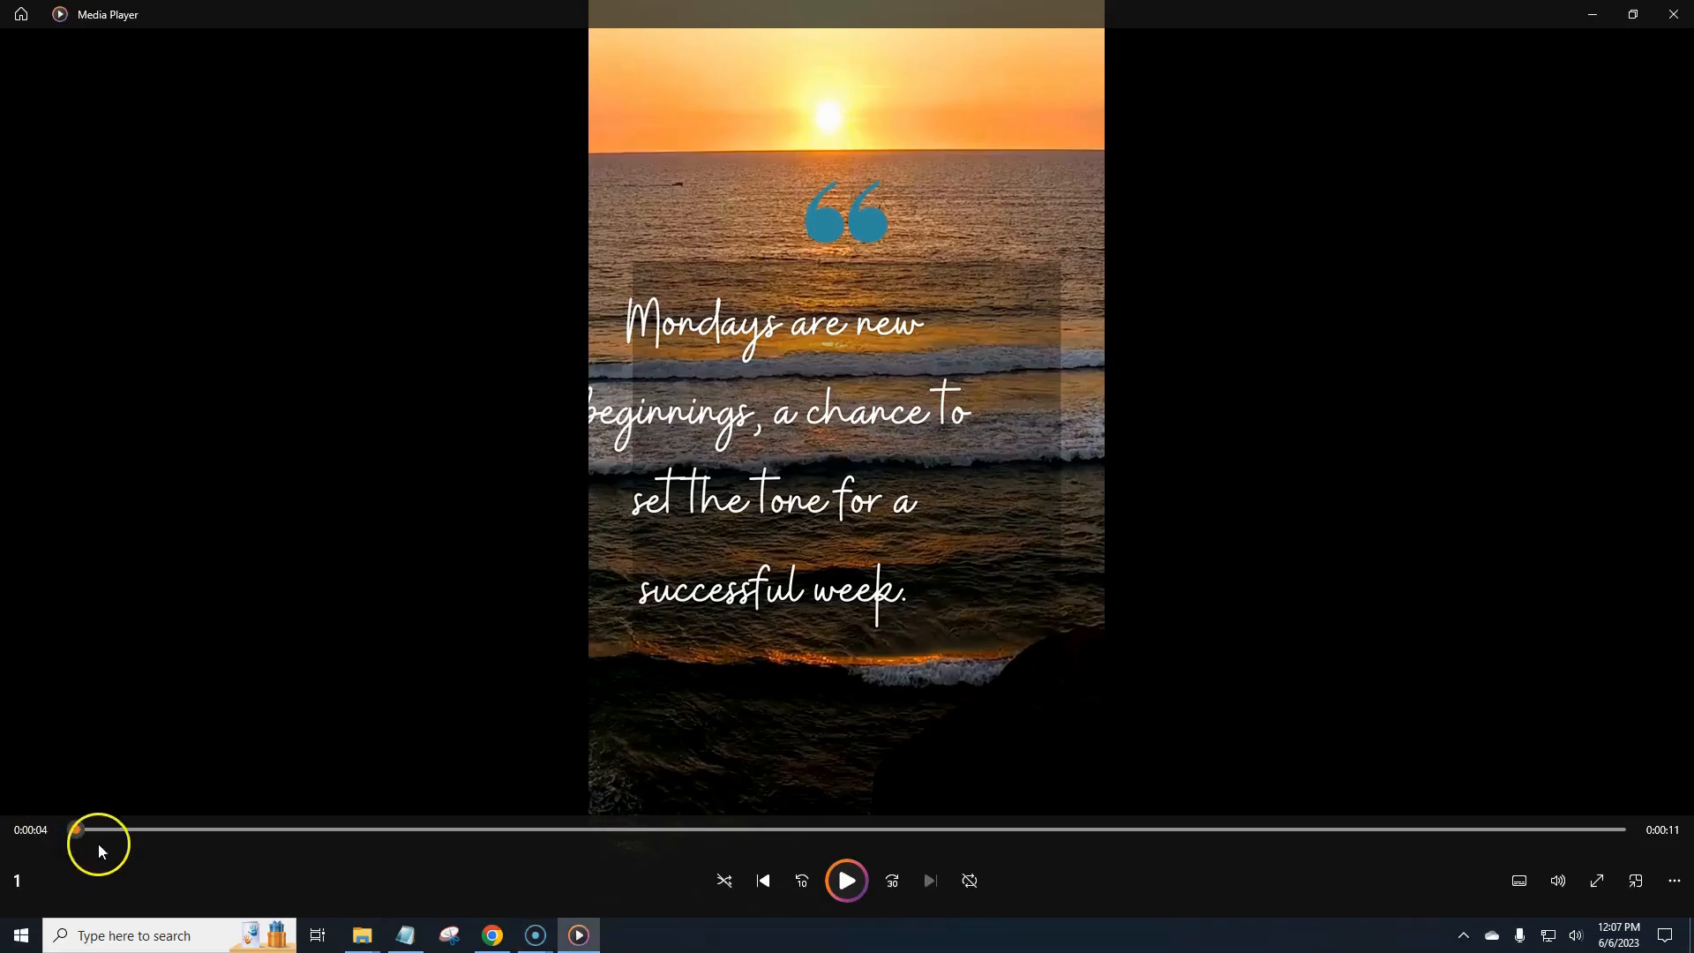
# - Play the first extracted video in the media player to preview it, then close the player
pyautogui.click(847, 882)
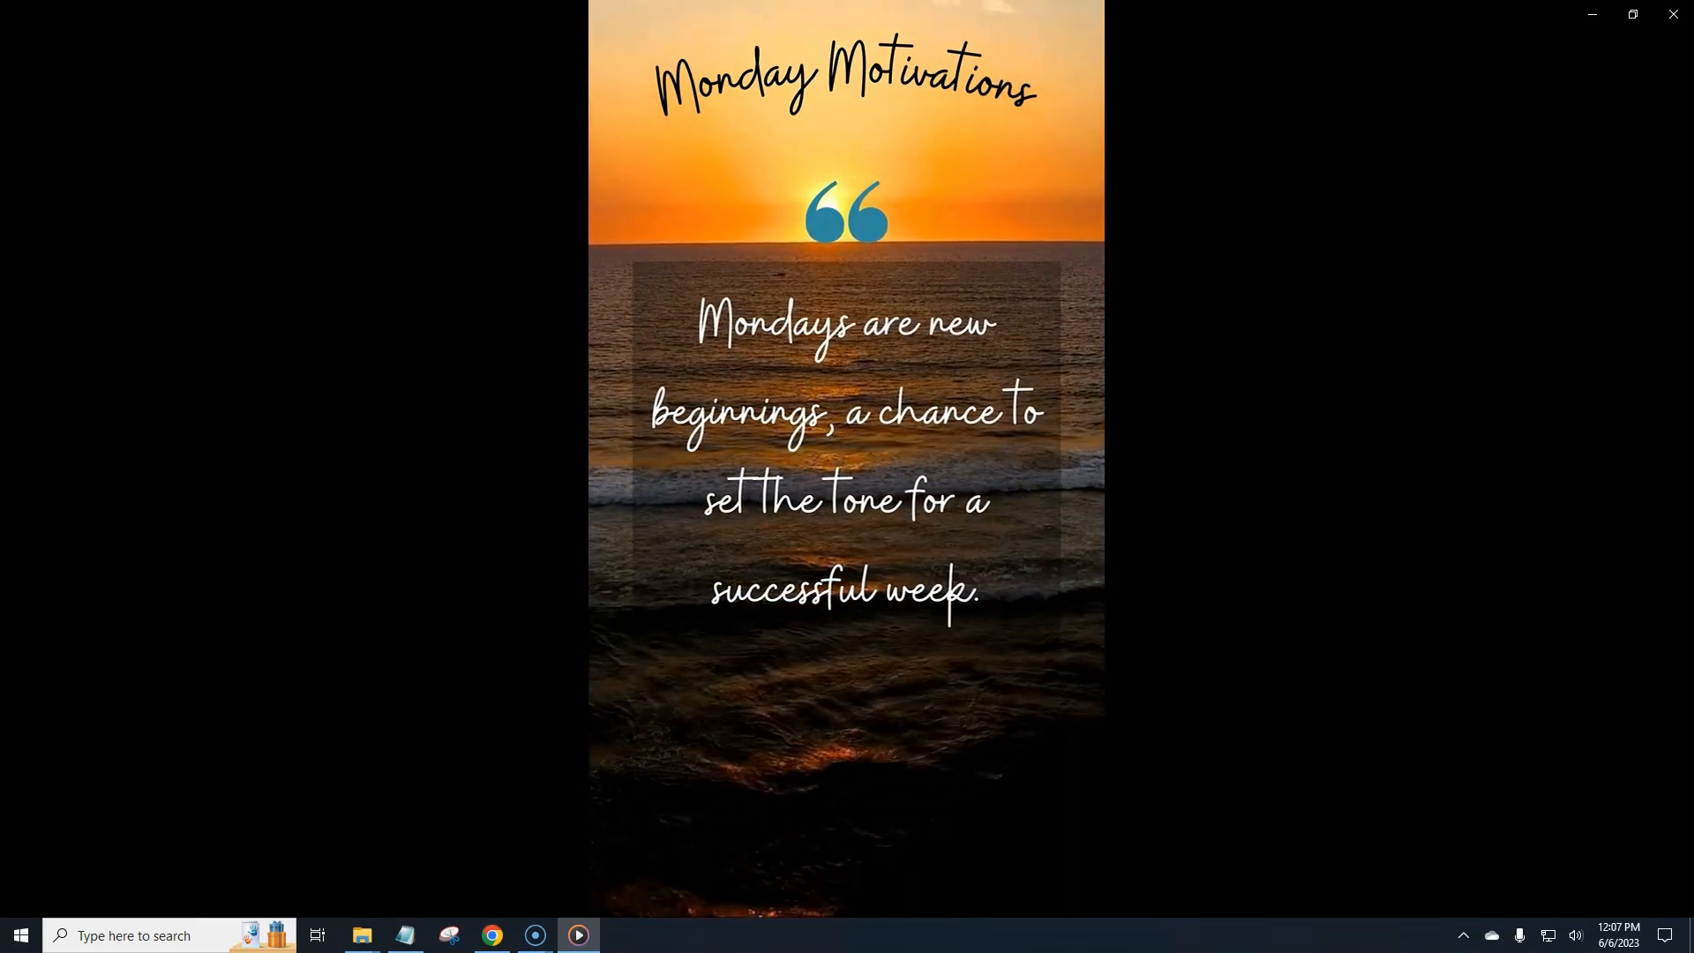
pyautogui.moveTo(775, 828)
pyautogui.click(850, 880)
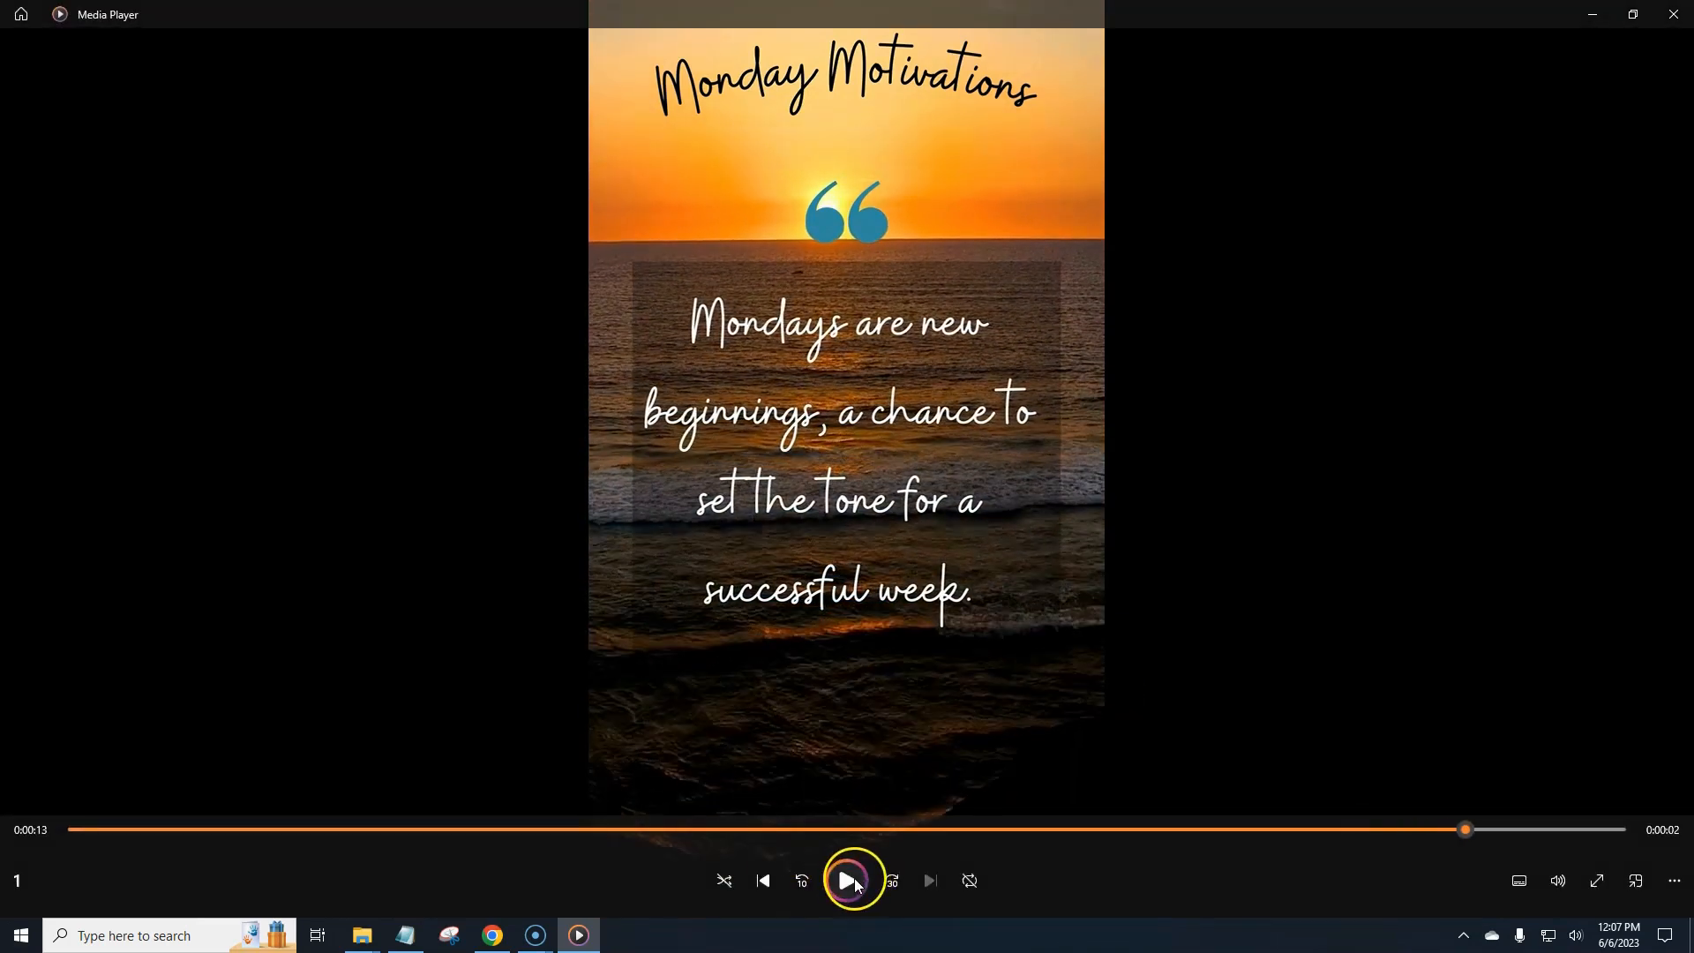
pyautogui.moveTo(1467, 829); pyautogui.dragTo(42, 841)
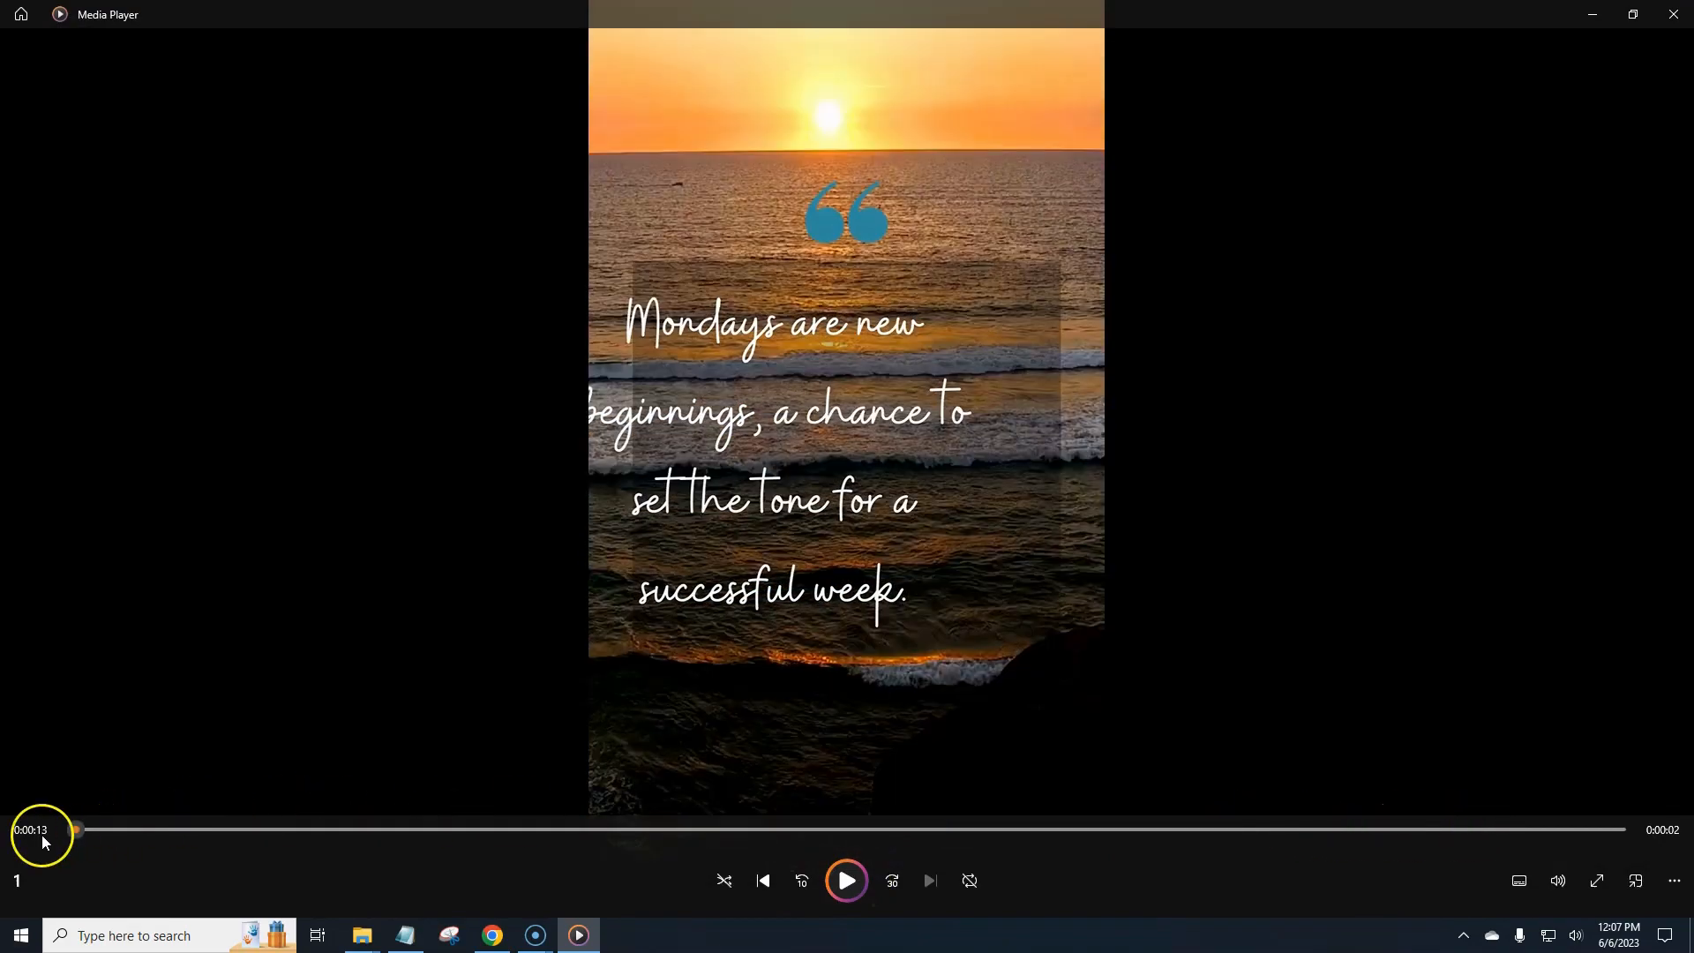
pyautogui.click(845, 887)
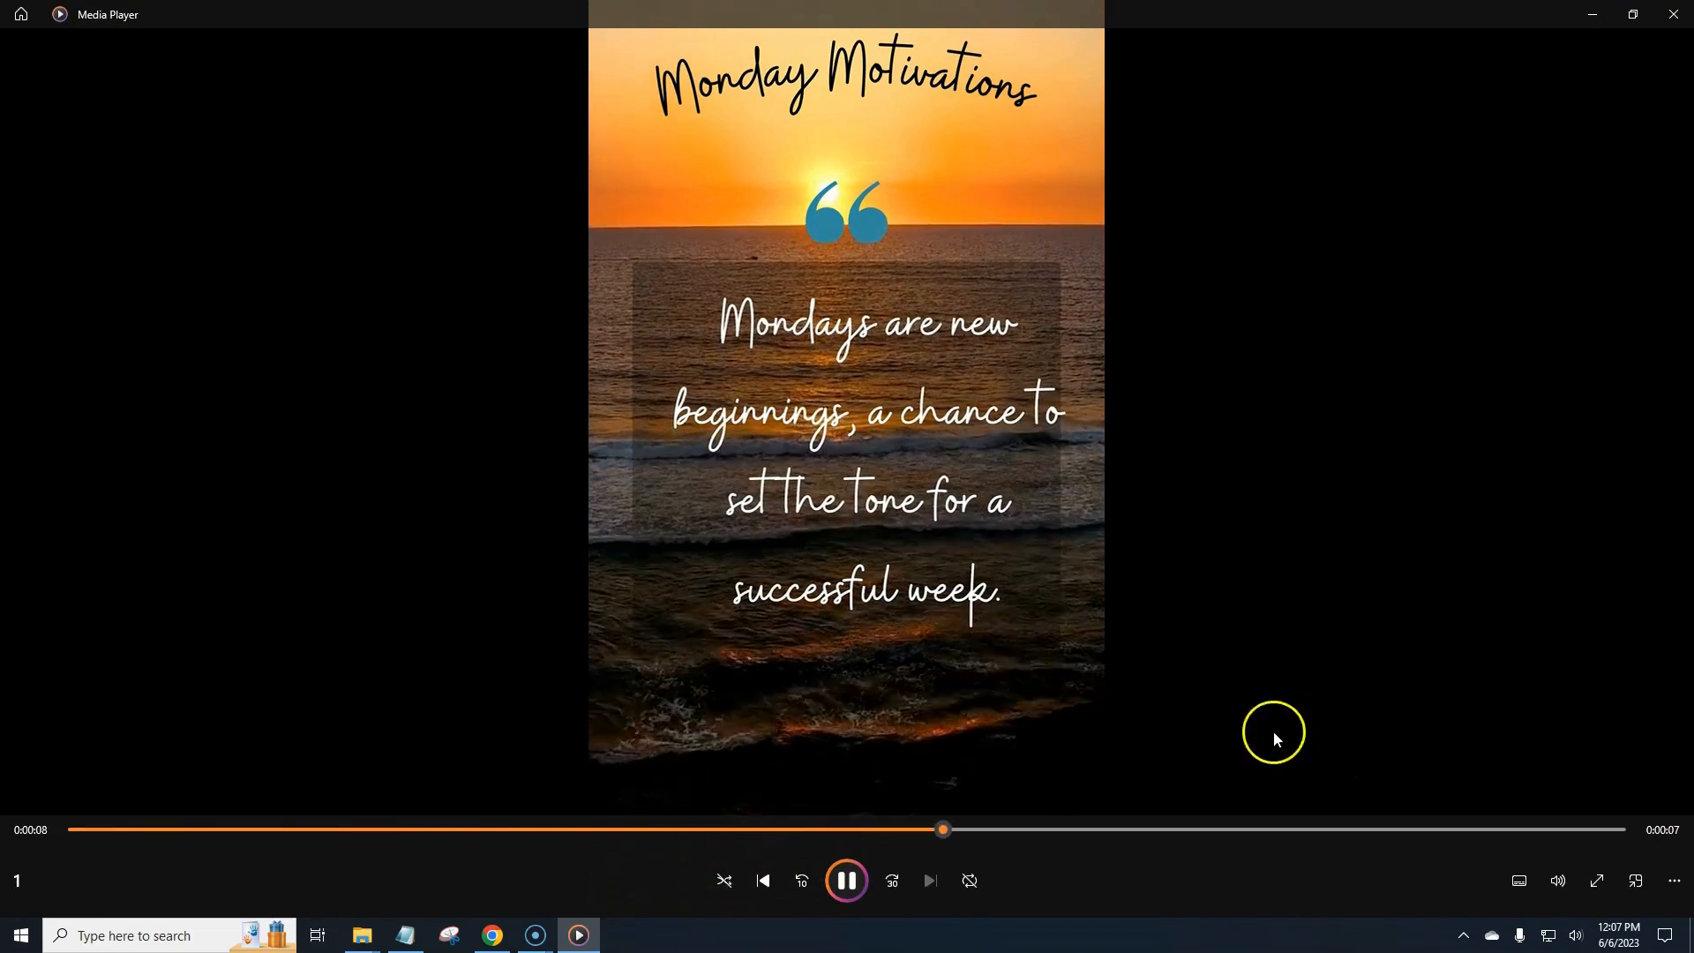
pyautogui.moveTo(977, 827); pyautogui.dragTo(63, 819)
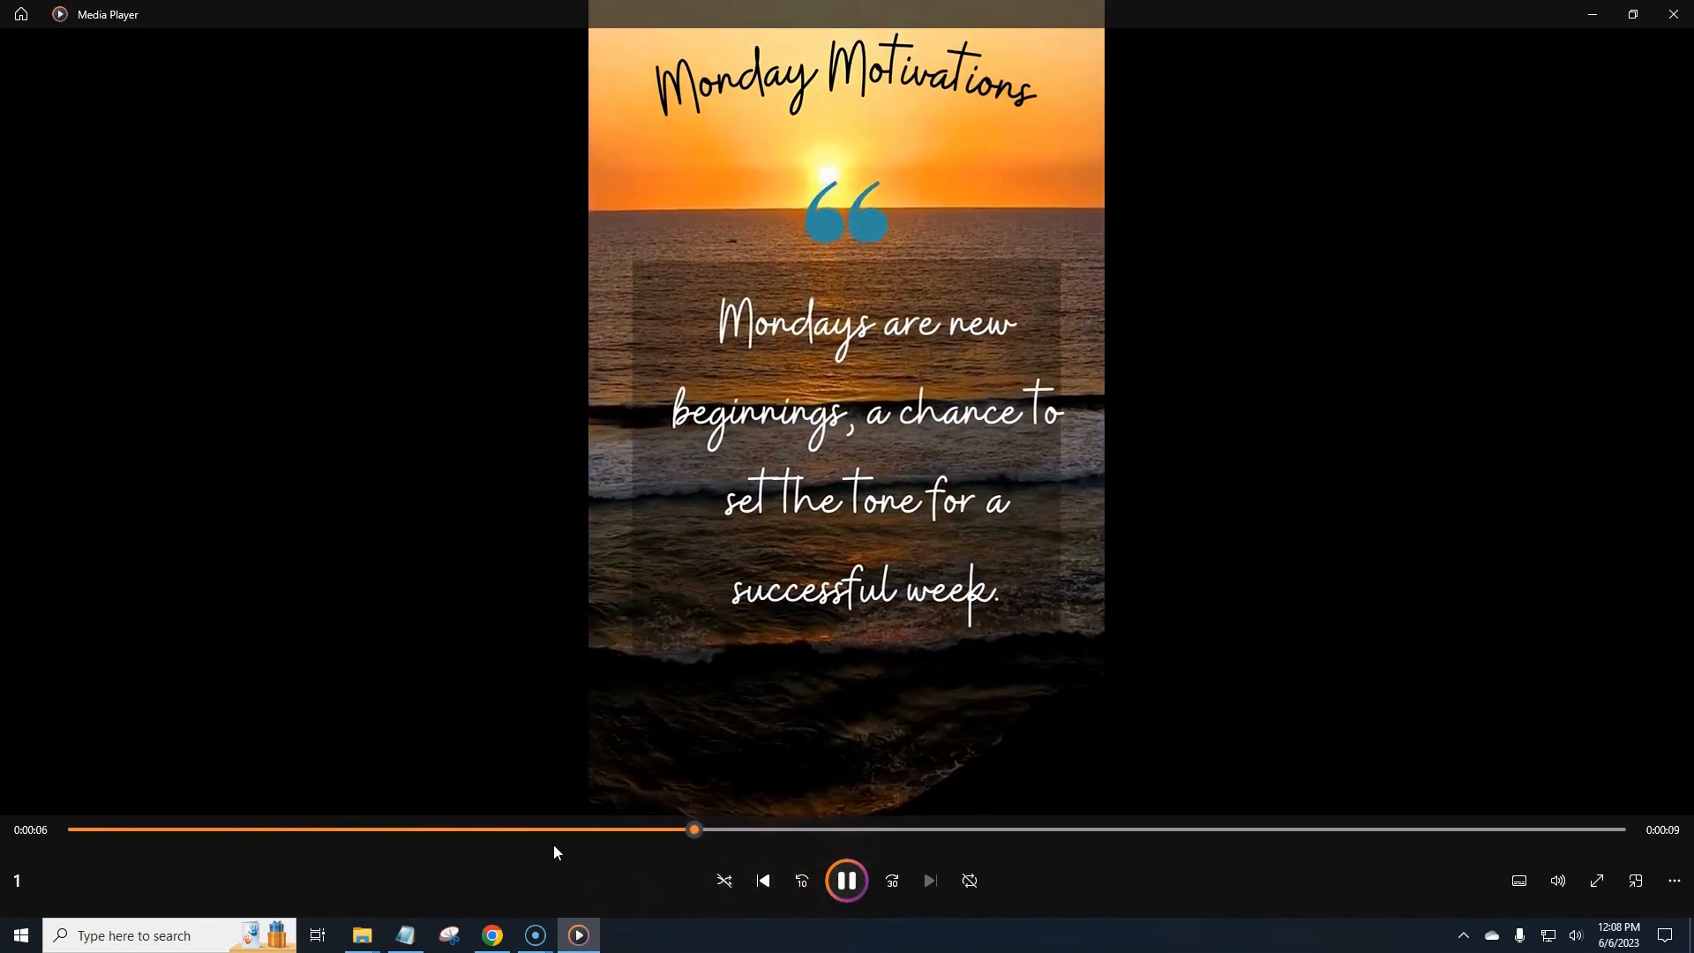
pyautogui.click(1673, 15)
# - Return to the bulk-created design in the browser and scroll through its first pages
pyautogui.click(767, 722)
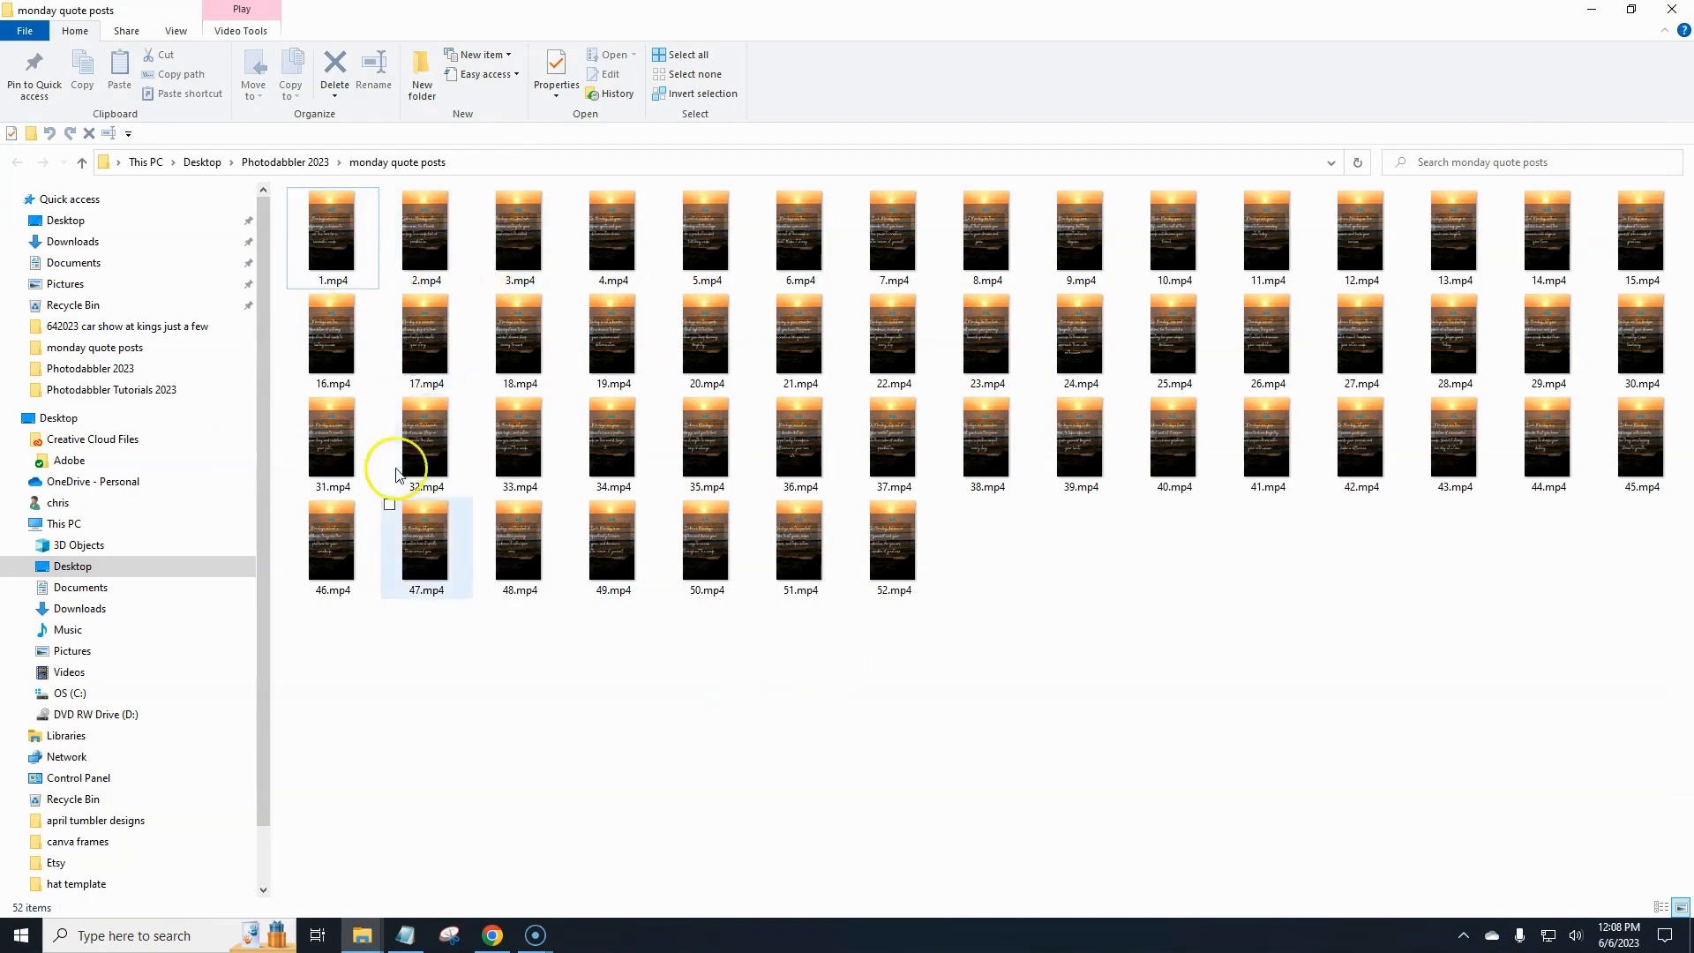
pyautogui.click(493, 935)
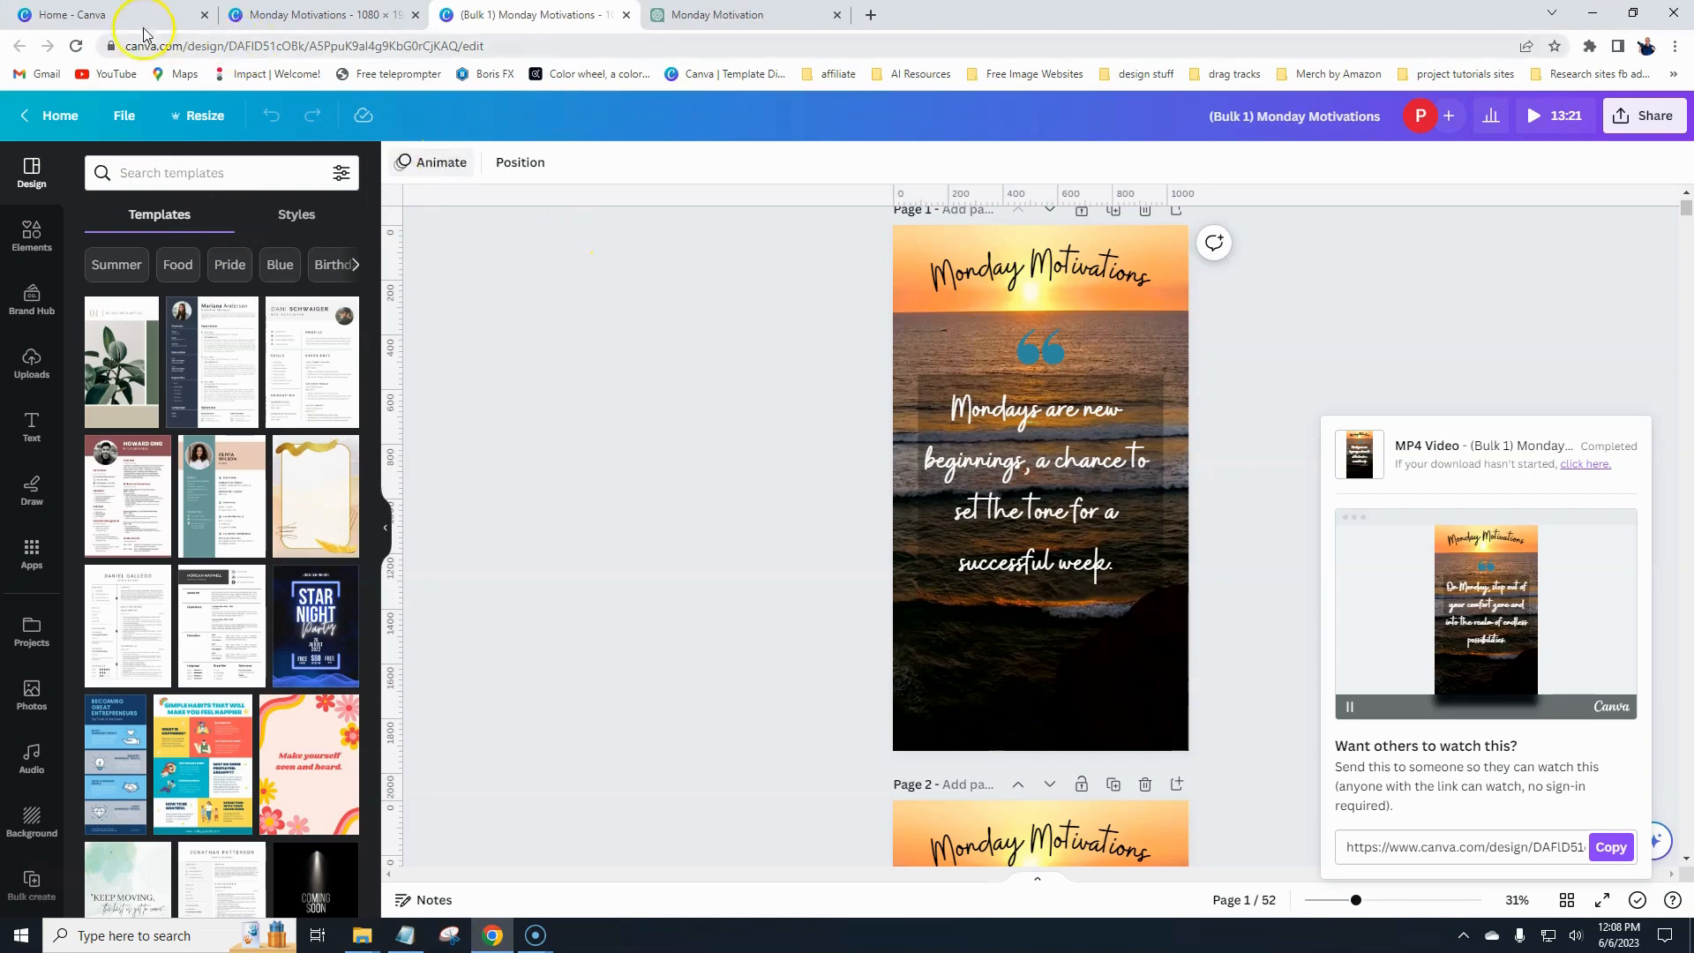
pyautogui.click(620, 412)
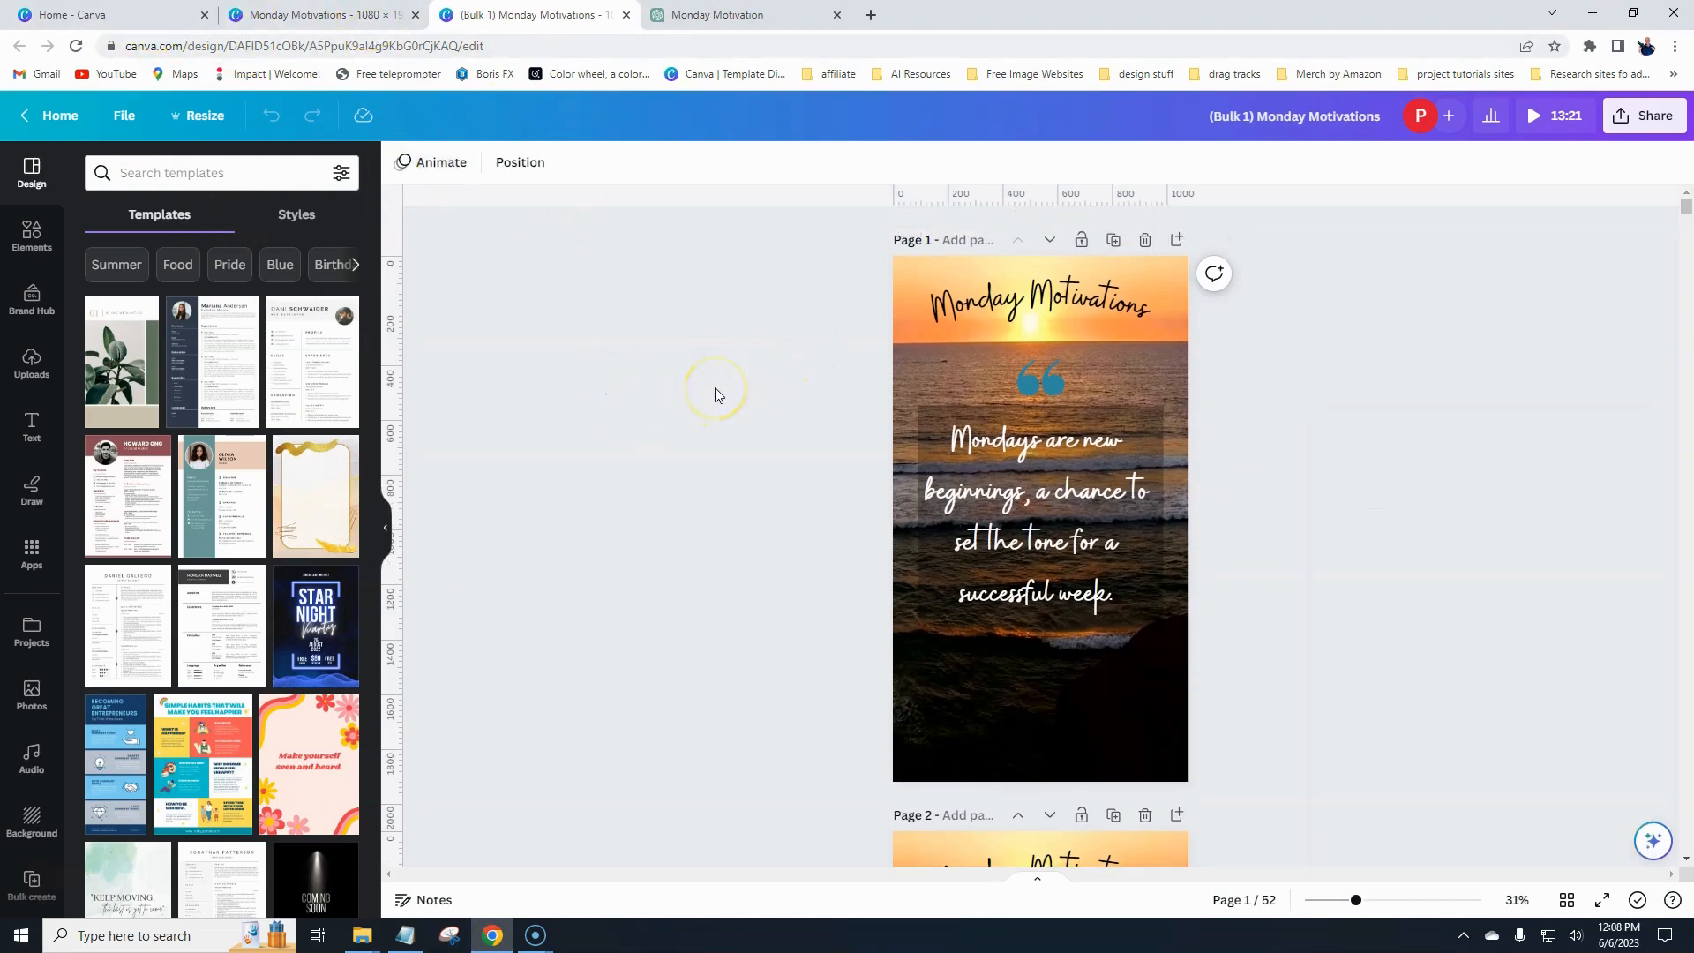
pyautogui.scroll(-2, 715, 388)
pyautogui.scroll(-10, 674, 383)
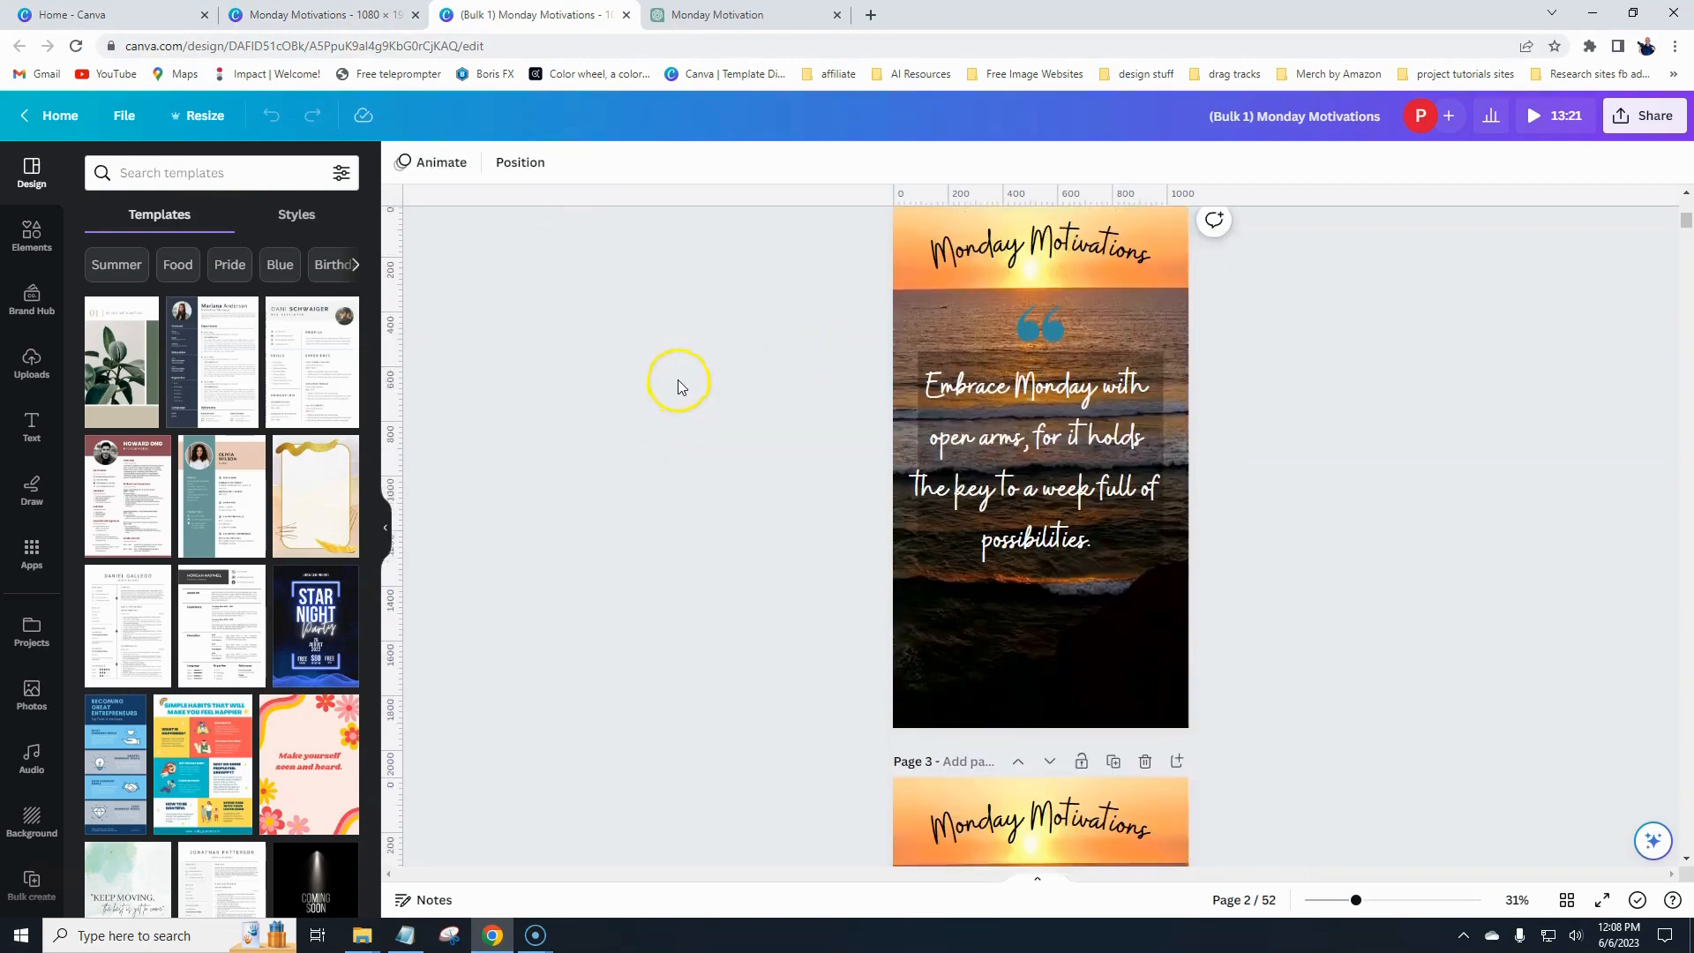
pyautogui.scroll(-2, 917, 432)
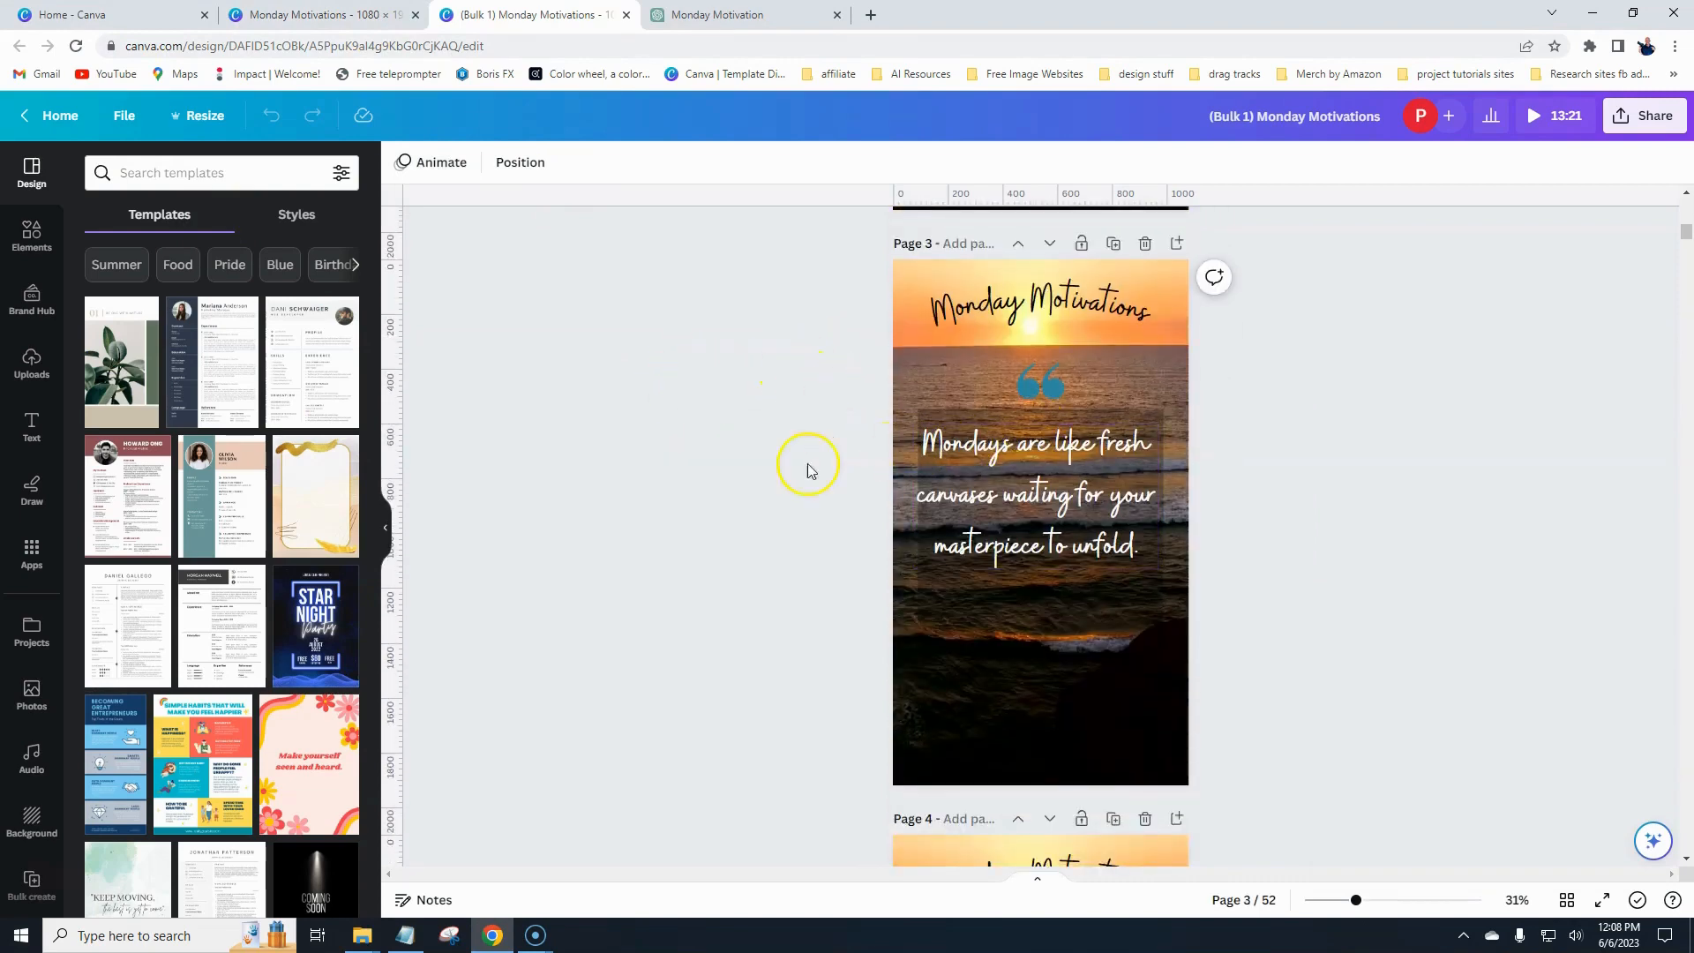
pyautogui.scroll(6, 794, 470)
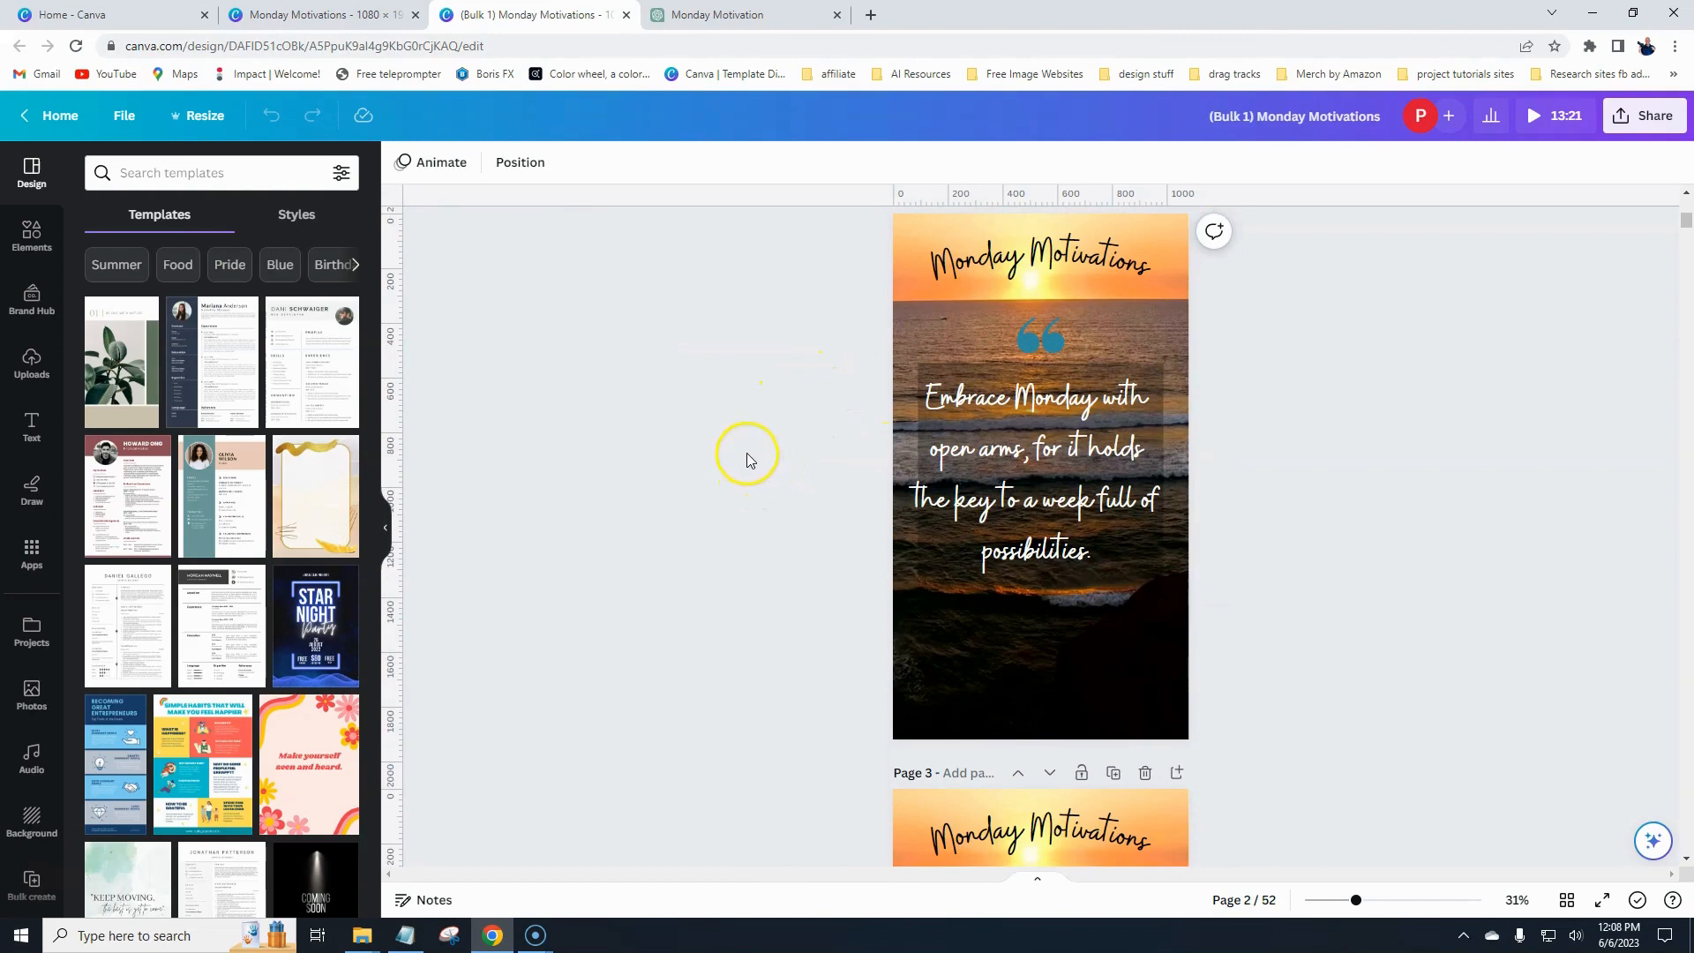
# - Search the elements for "line" and add a double-line corner graphic from the Graphics results to page 2
pyautogui.click(38, 231)
pyautogui.click(152, 178)
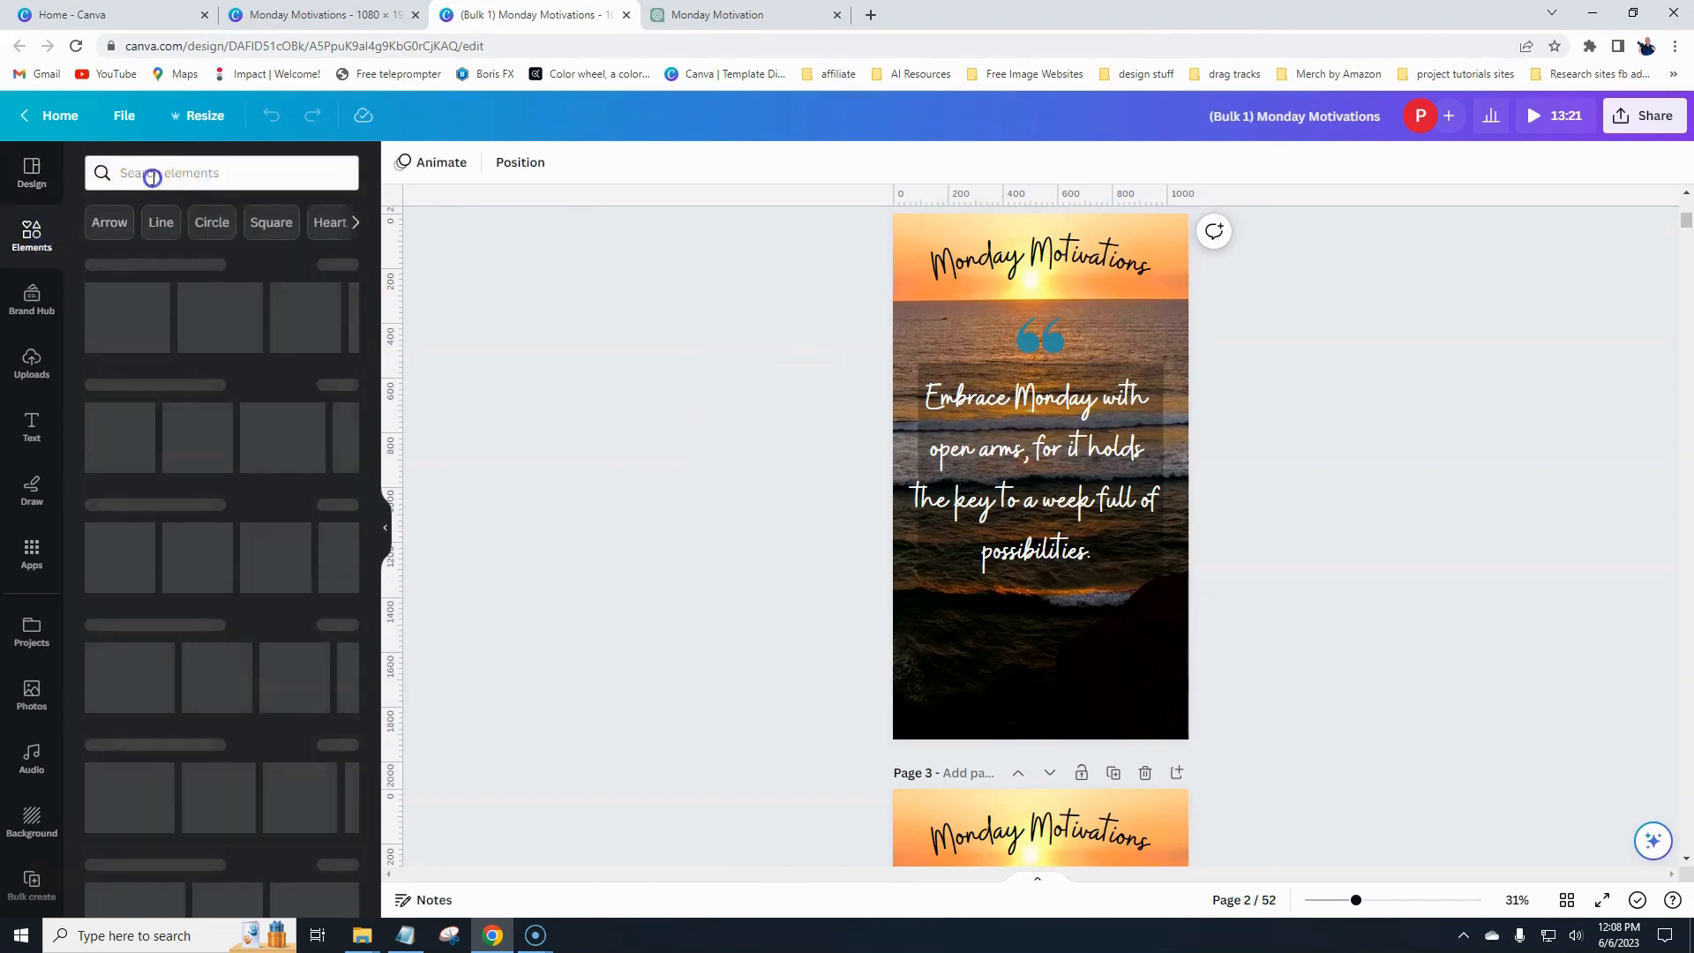
pyautogui.write('line')
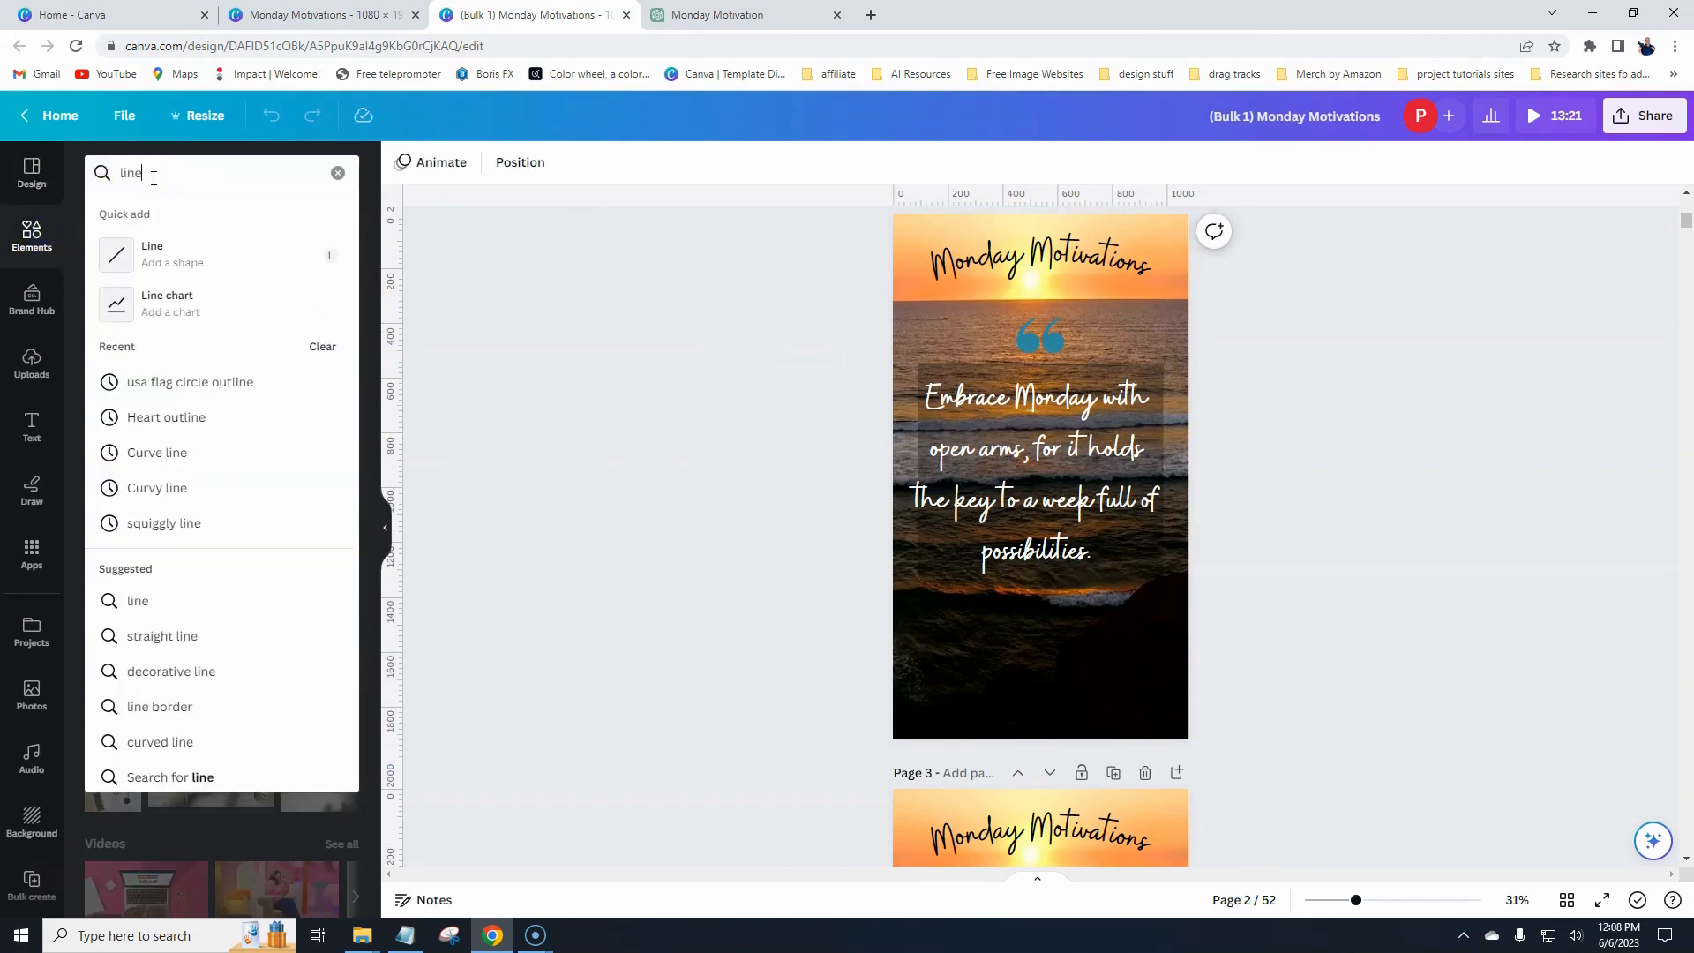
pyautogui.press('Return')
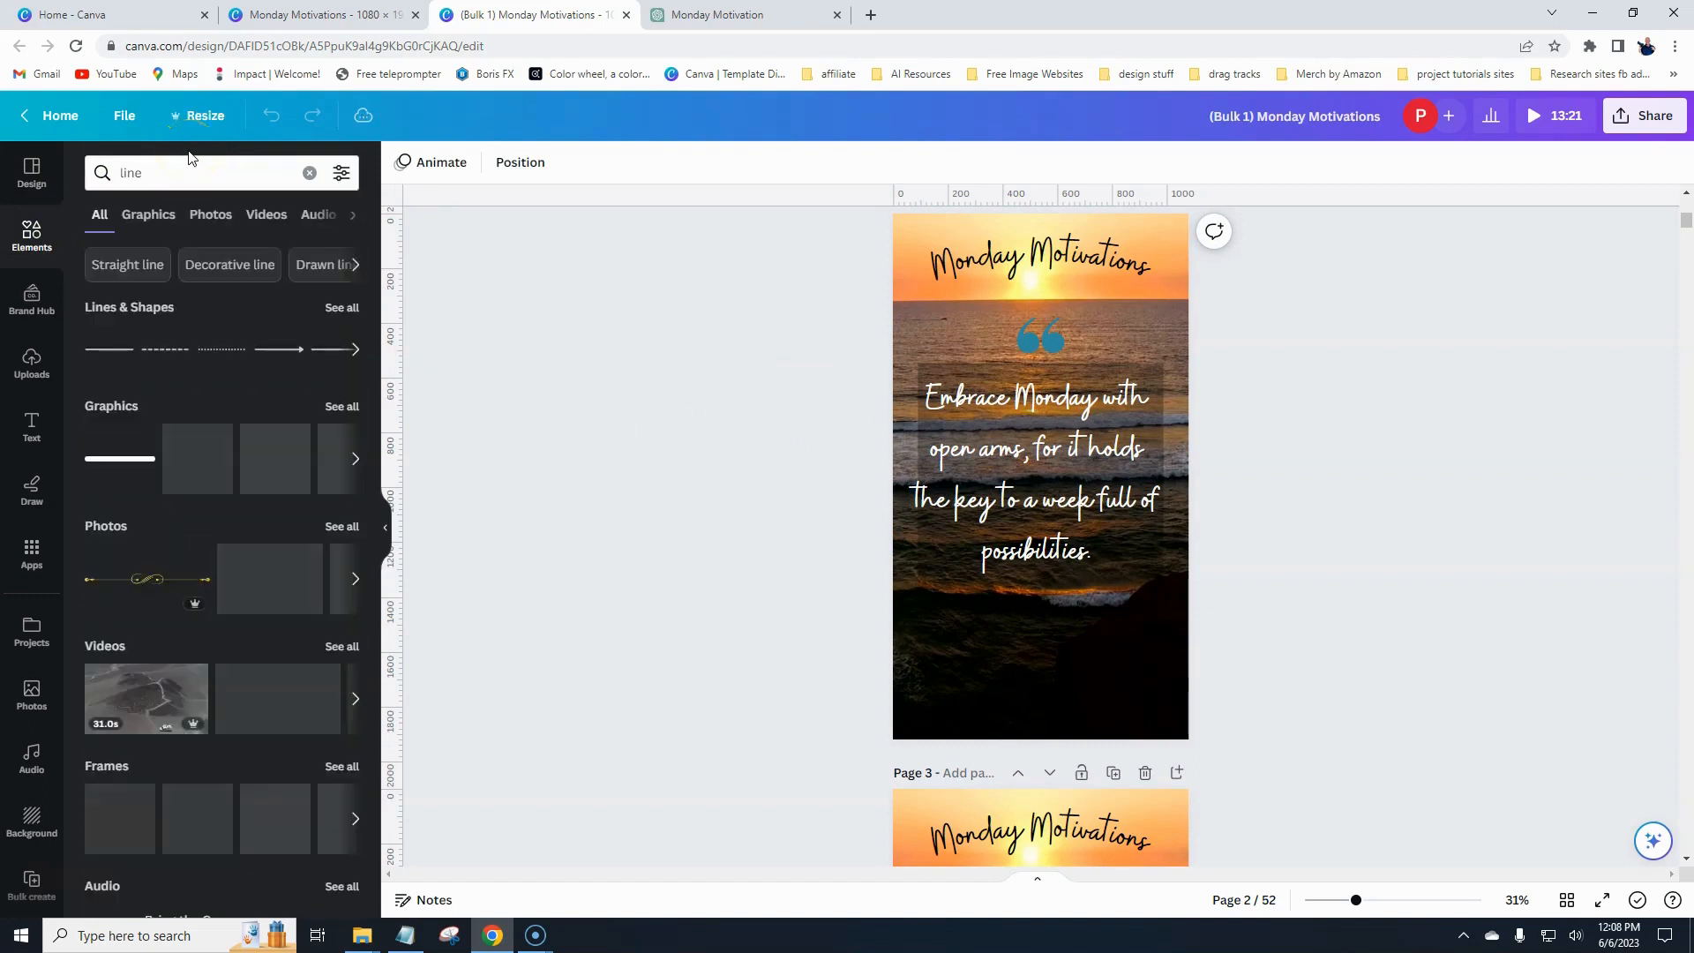
pyautogui.click(347, 408)
pyautogui.scroll(-2, 194, 472)
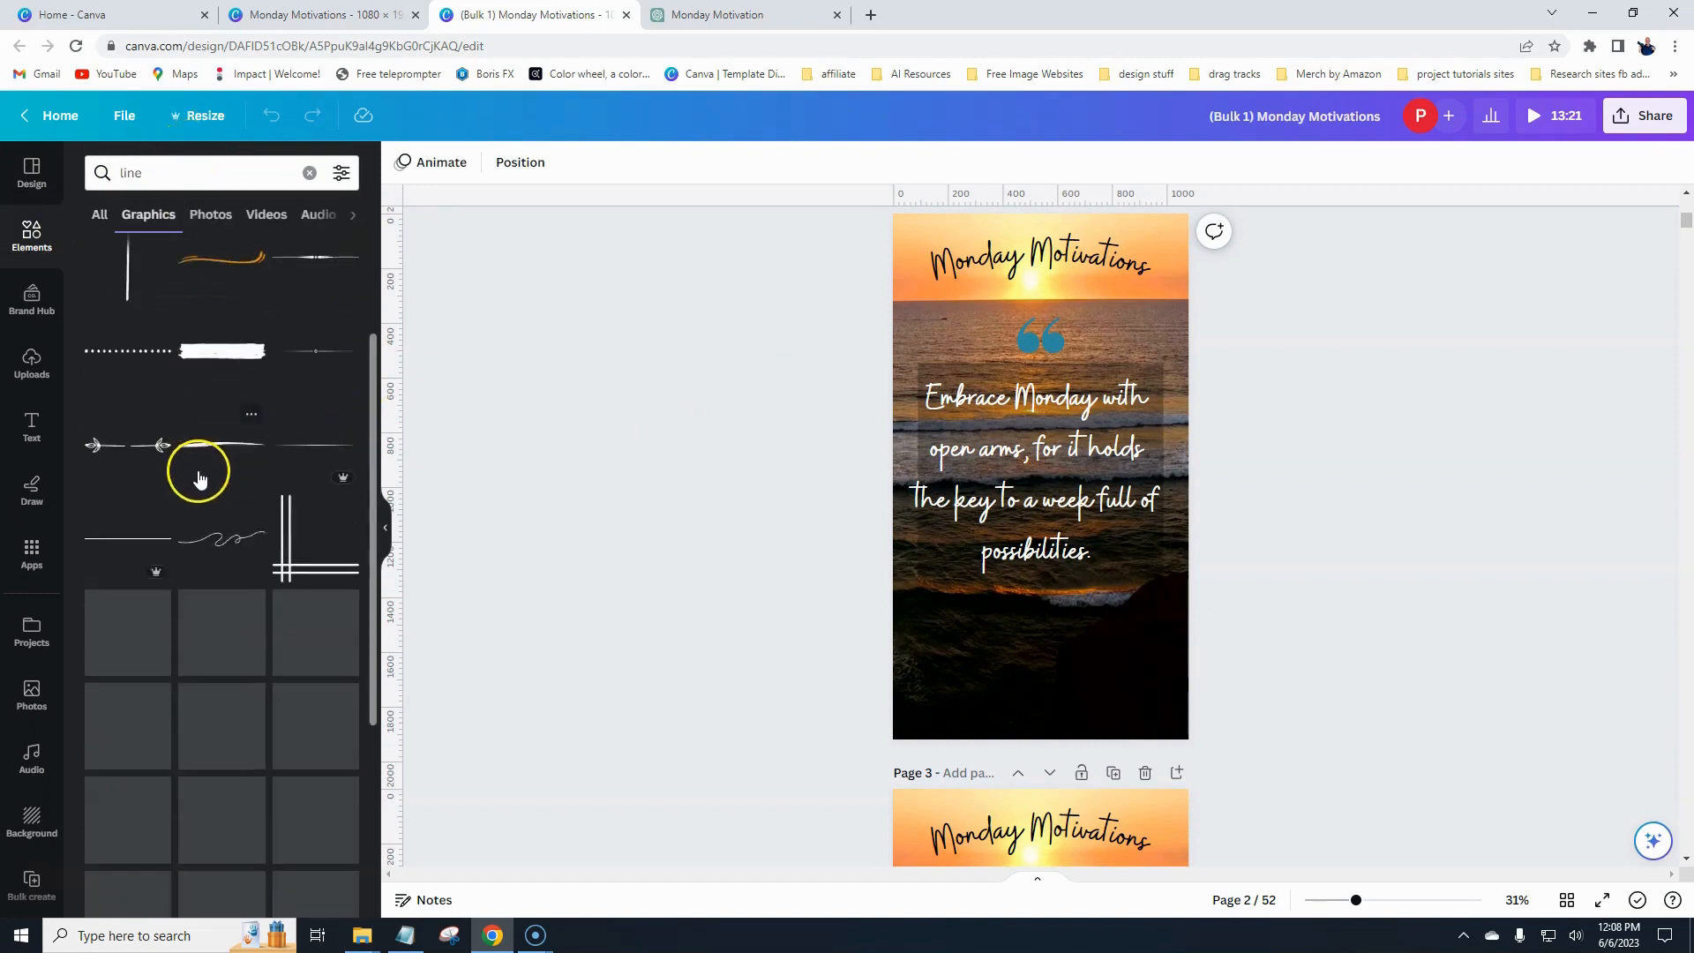
pyautogui.click(320, 565)
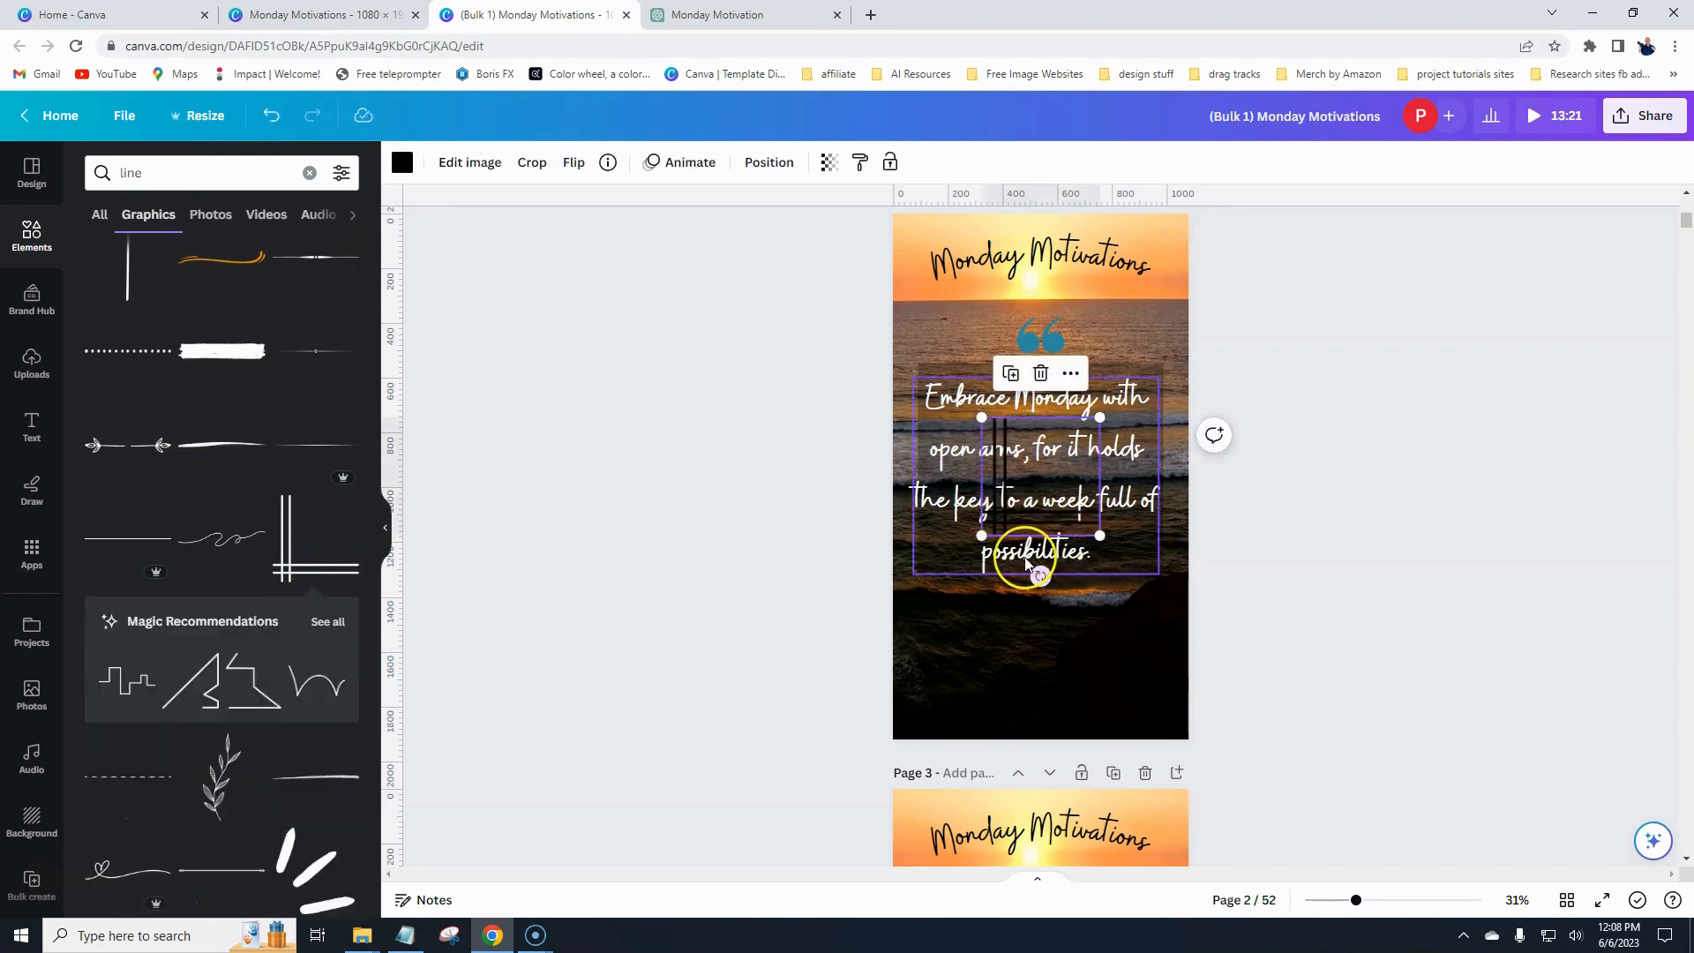
# - Shrink the corner graphic and move it to the lower-left corner of the quote box
pyautogui.moveTo(1100, 417); pyautogui.dragTo(1038, 479)
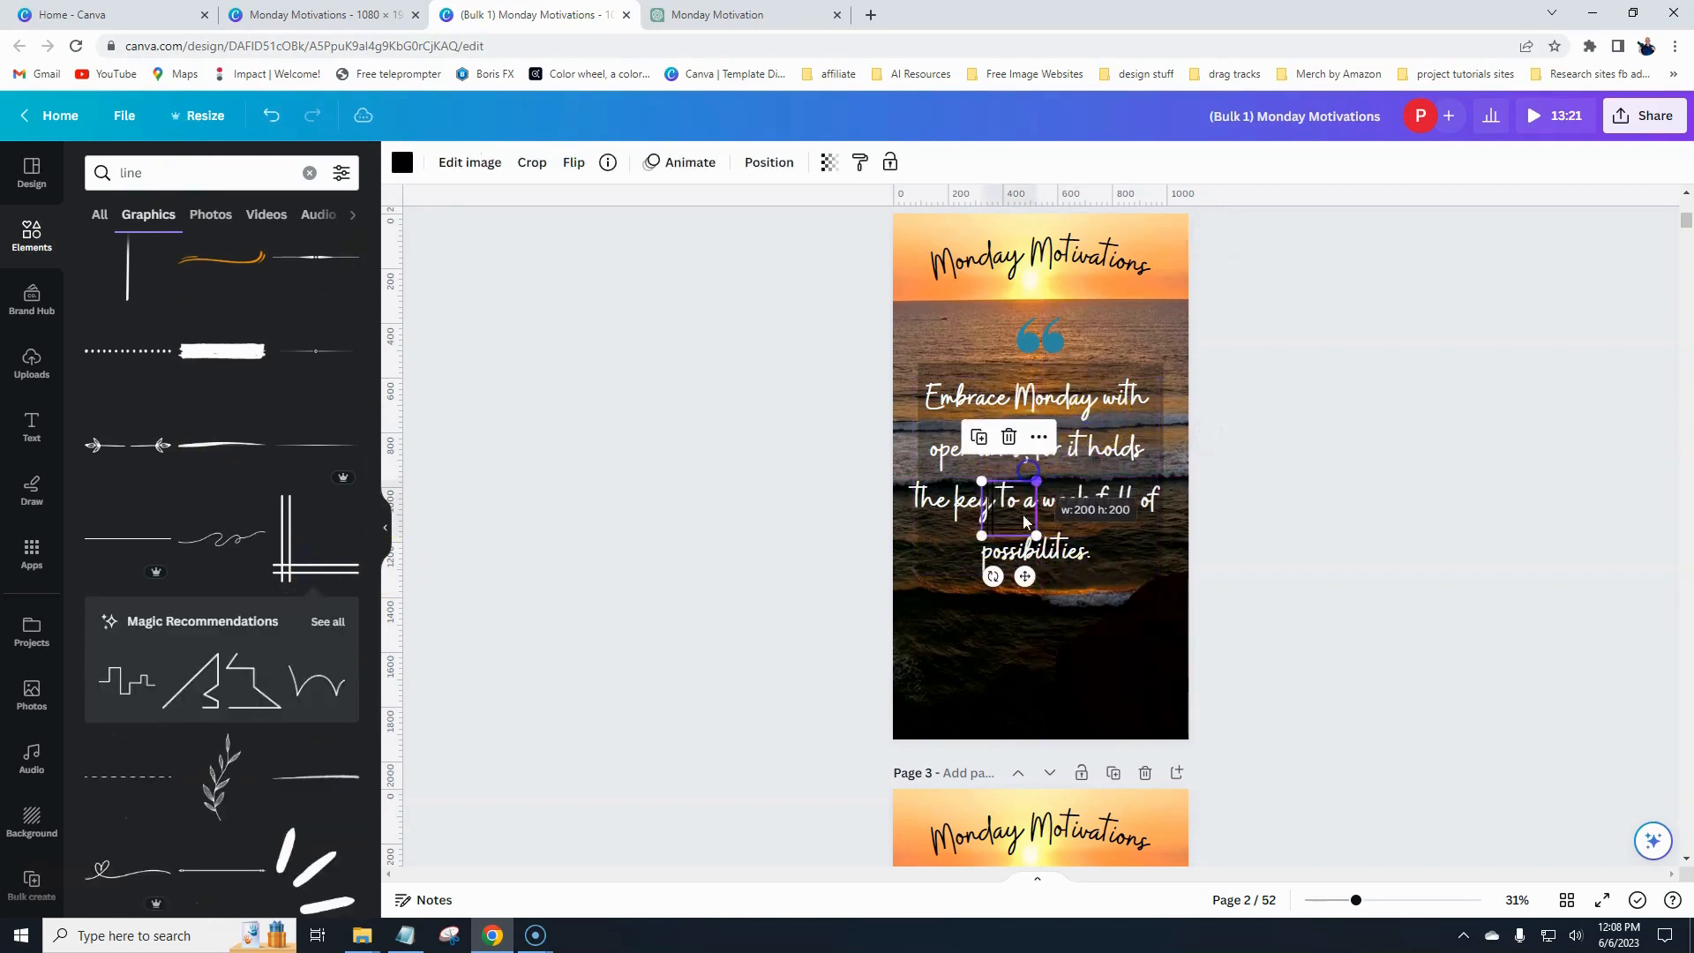
pyautogui.moveTo(1022, 578); pyautogui.dragTo(951, 615)
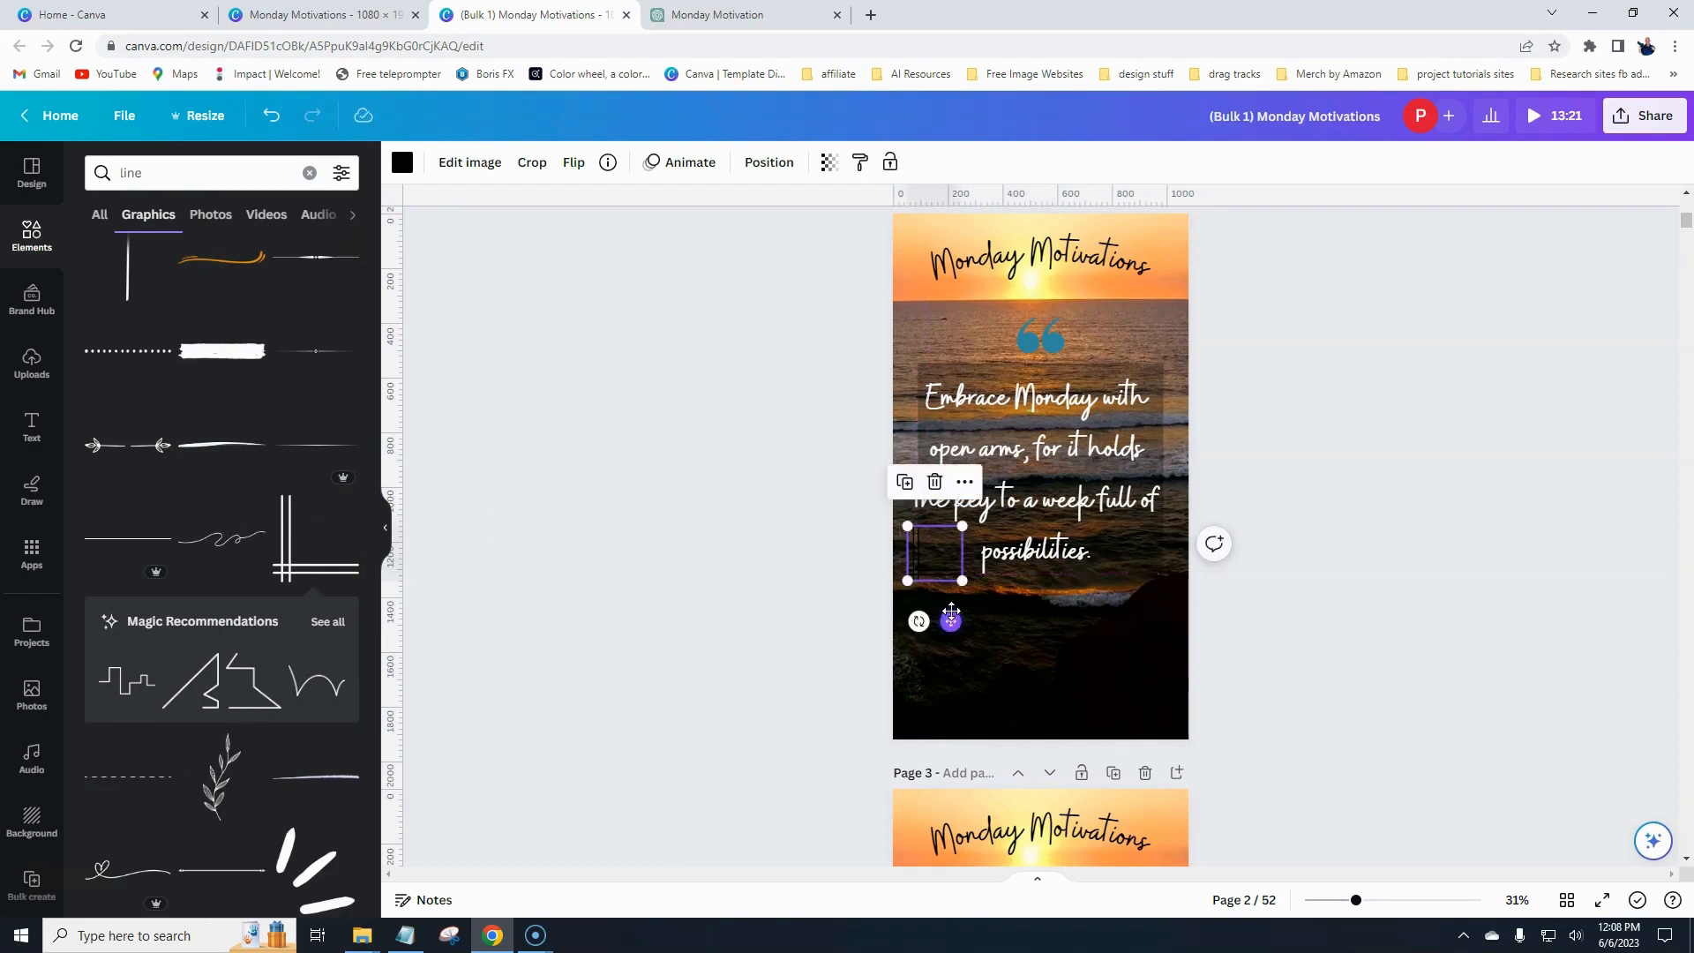
# - Duplicate the corner graphic, flip the copy horizontally and vertically, and place it at the quote box's upper-right corner
pyautogui.click(907, 491)
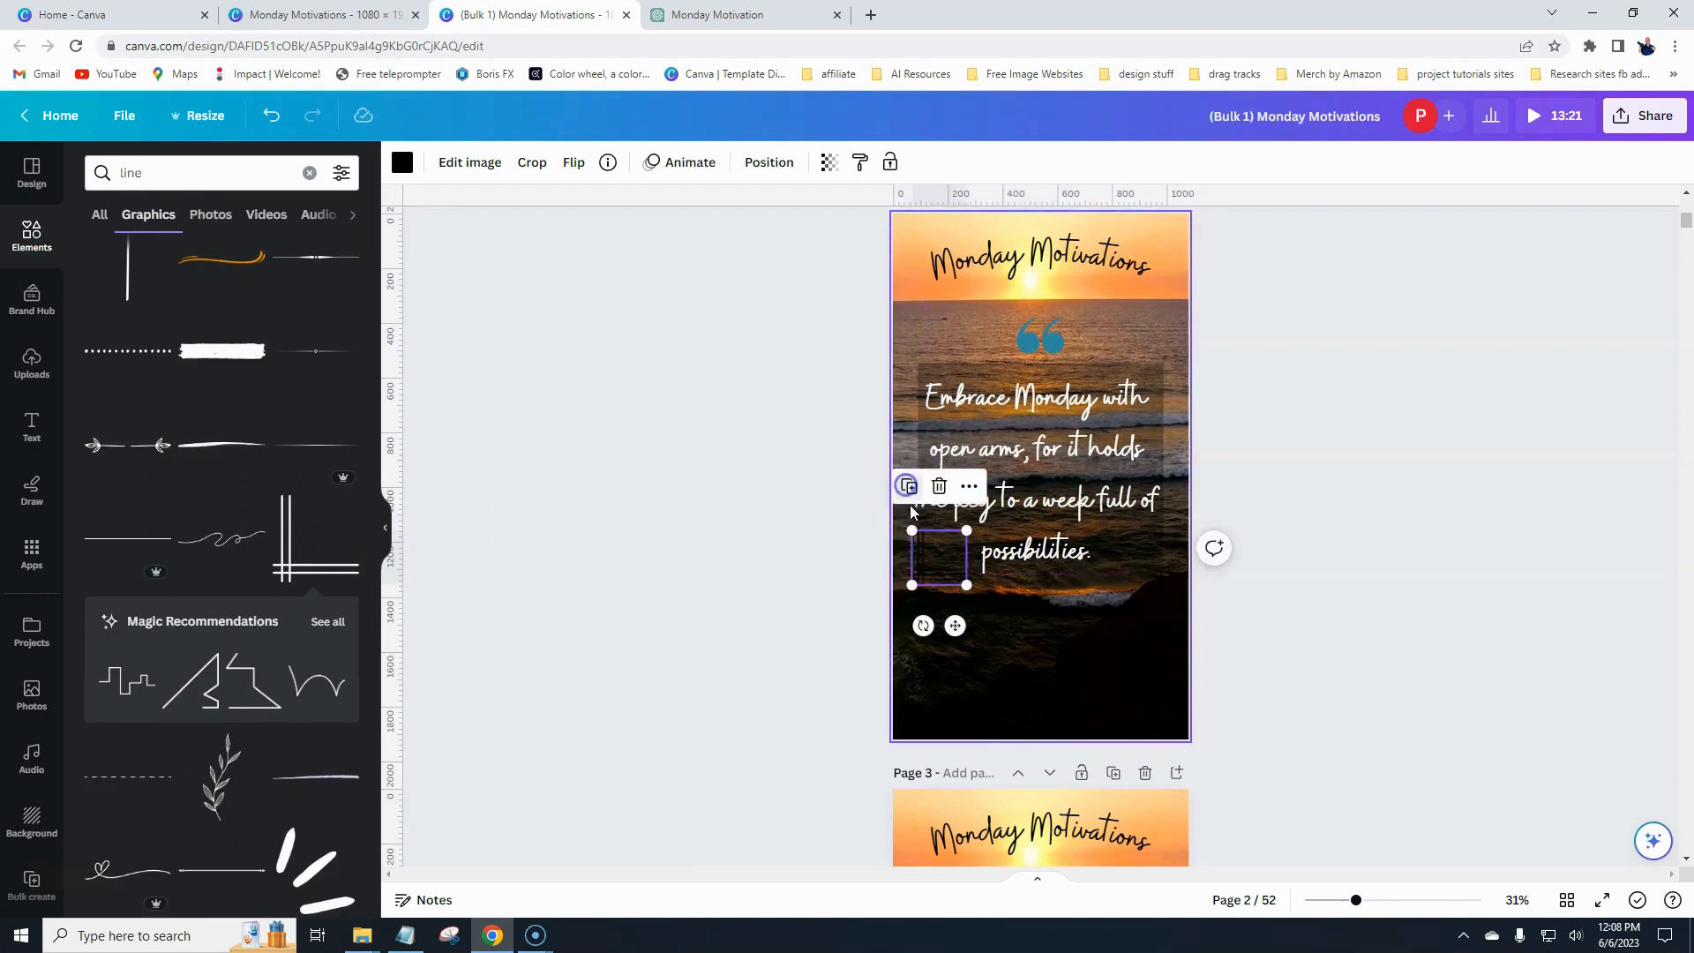
pyautogui.click(576, 164)
pyautogui.click(599, 210)
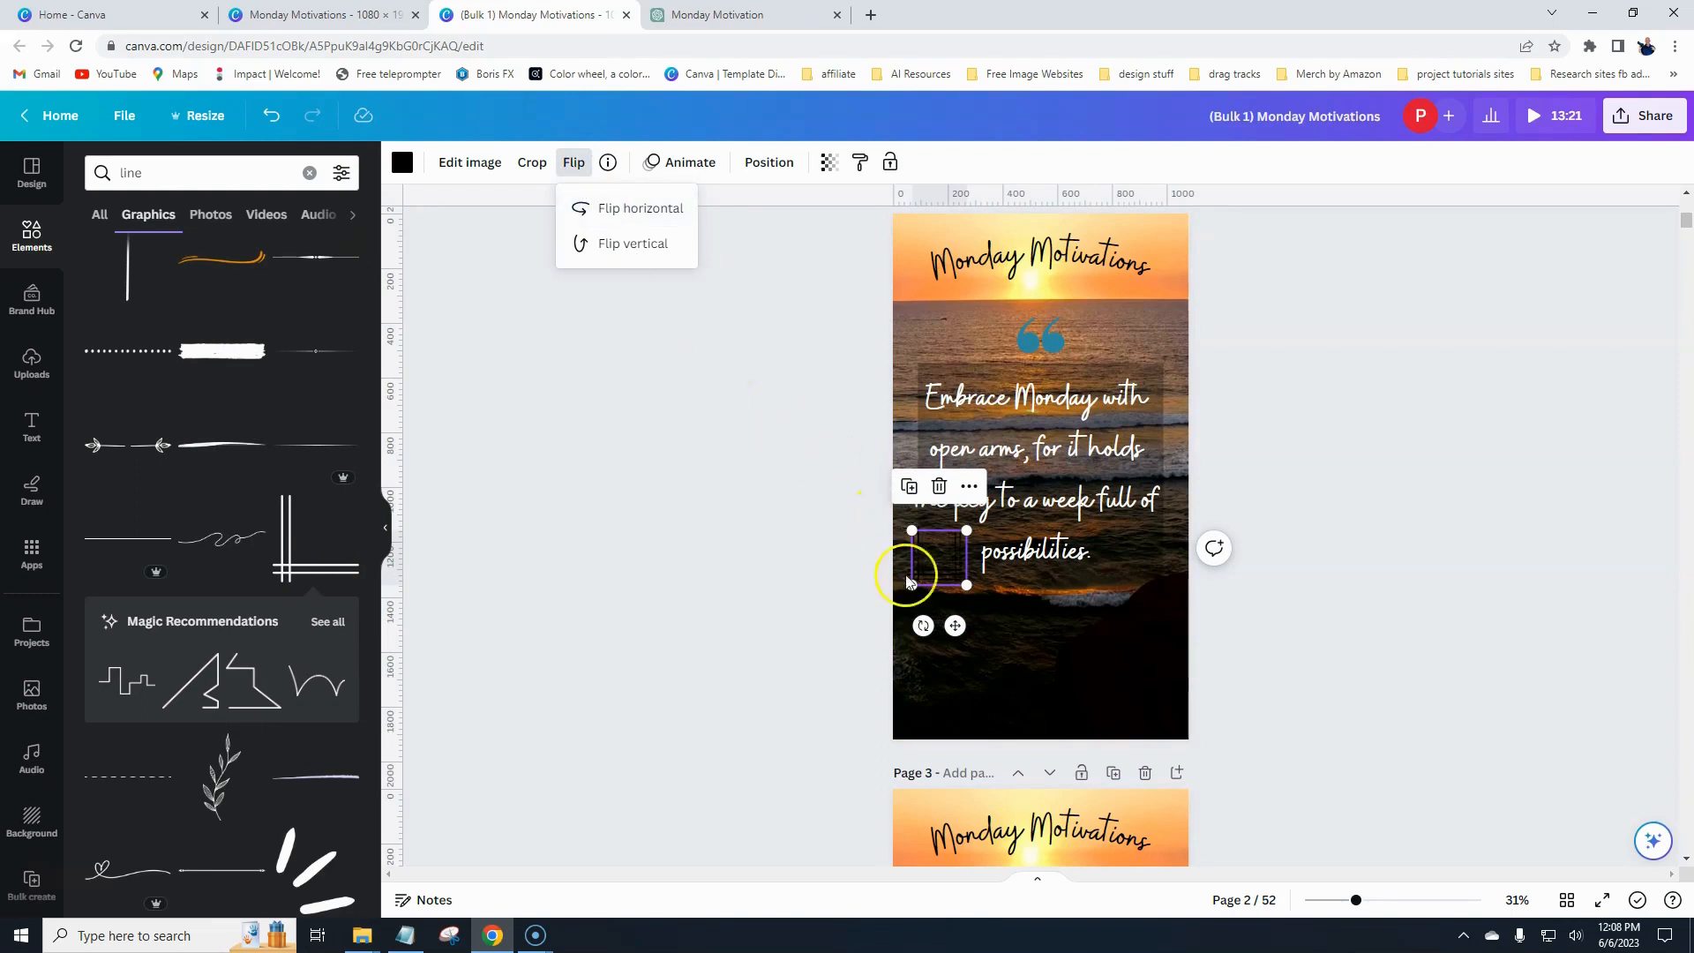
pyautogui.moveTo(955, 626); pyautogui.dragTo(1156, 457)
pyautogui.click(574, 165)
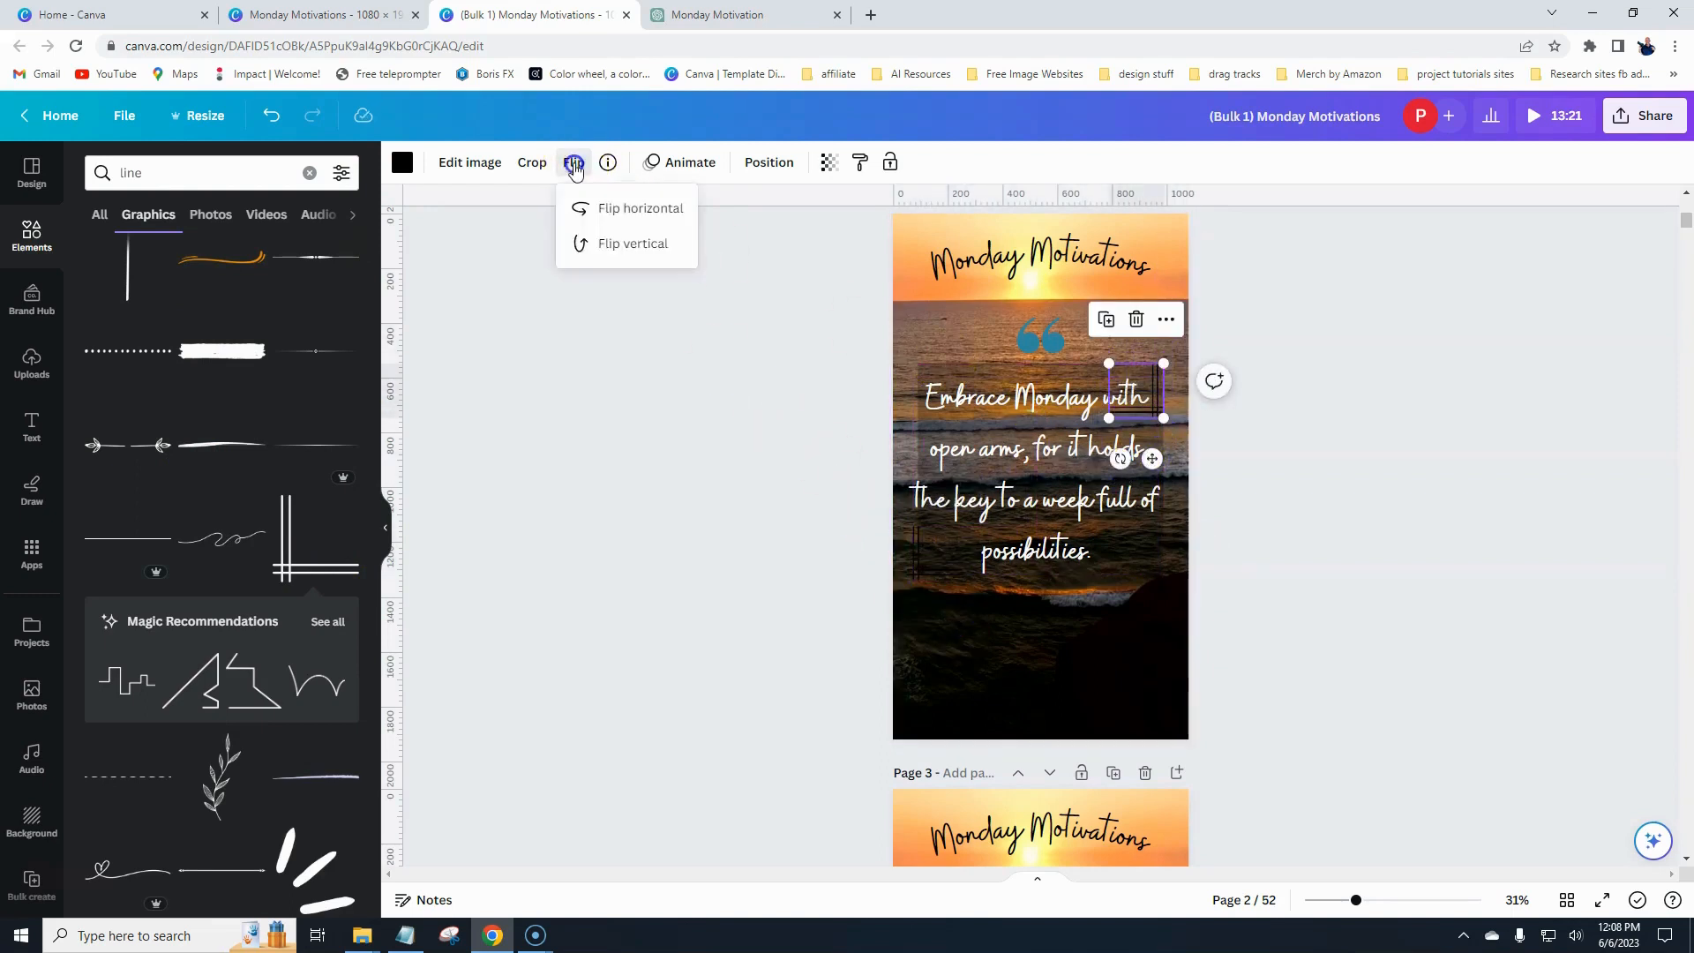
pyautogui.click(609, 246)
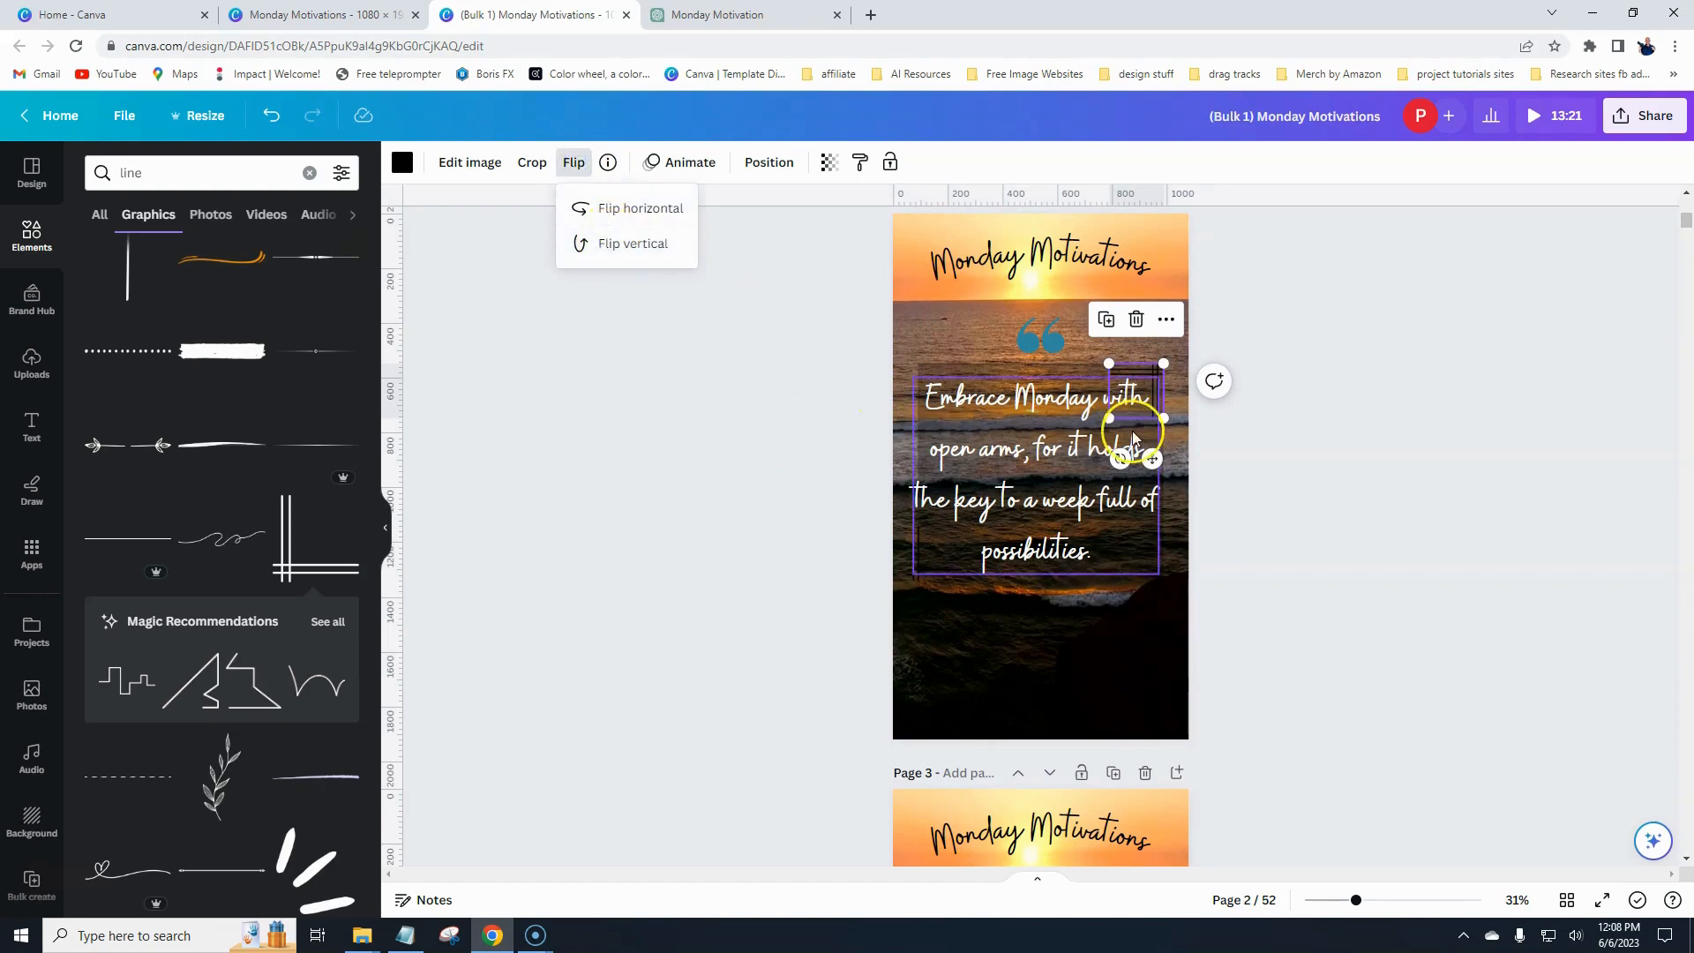
# - Color both corner graphics orange
pyautogui.click(403, 163)
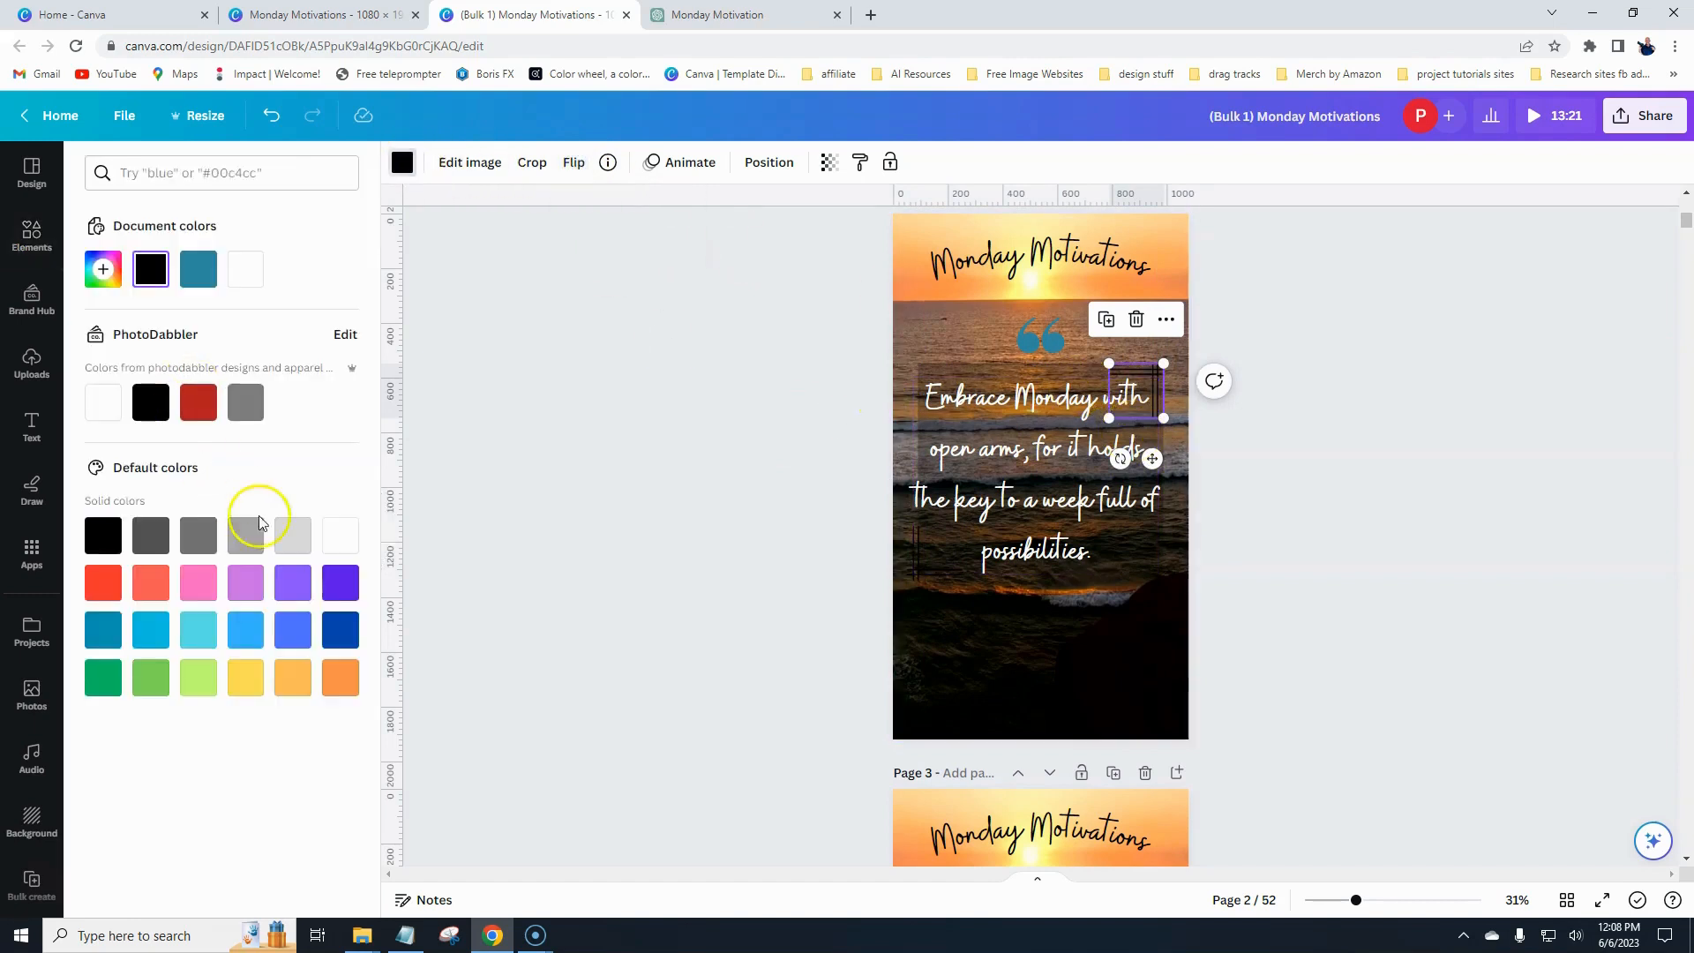
pyautogui.click(290, 682)
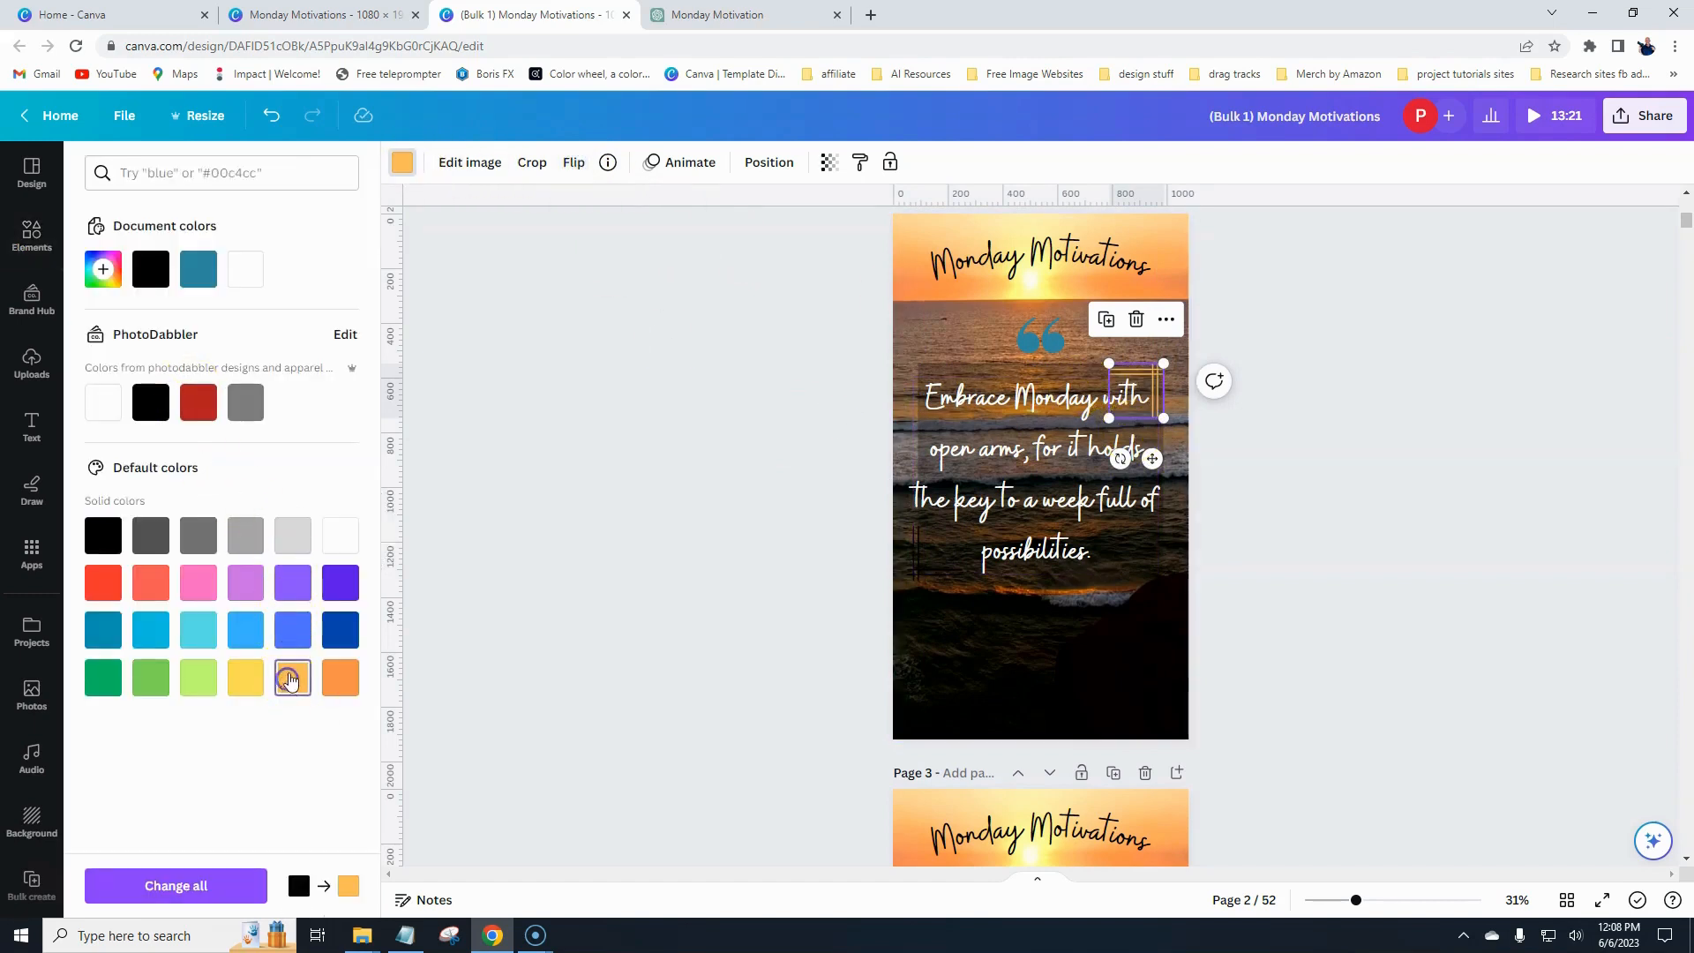
pyautogui.click(922, 581)
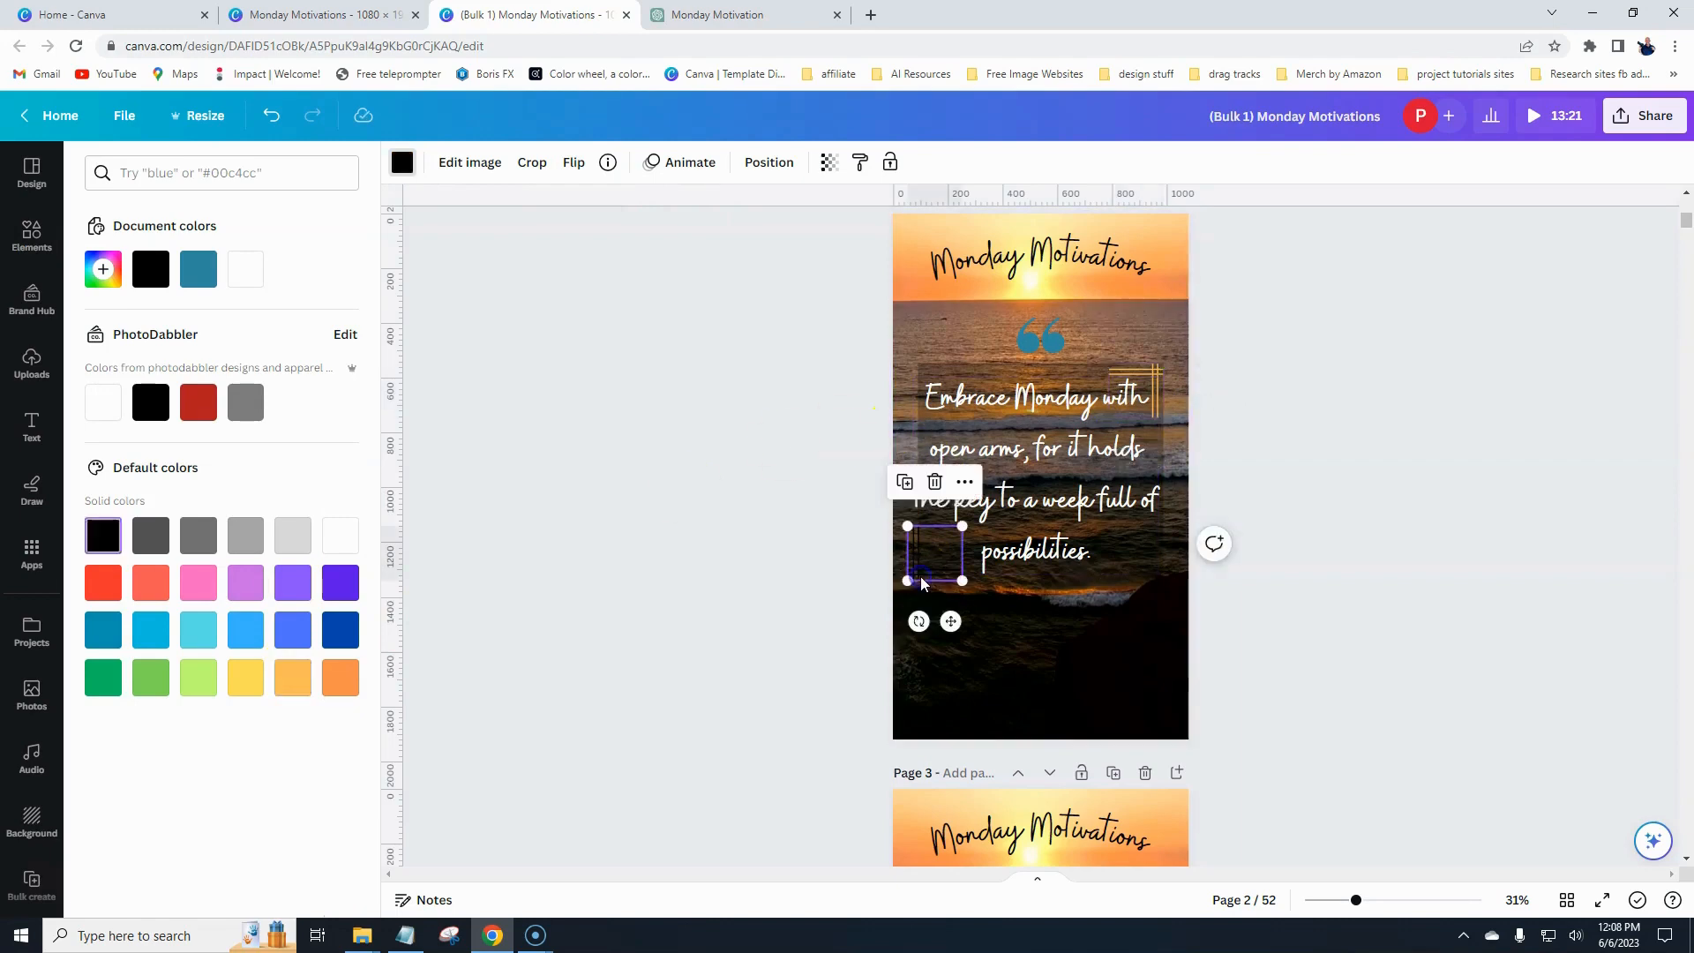
pyautogui.click(404, 175)
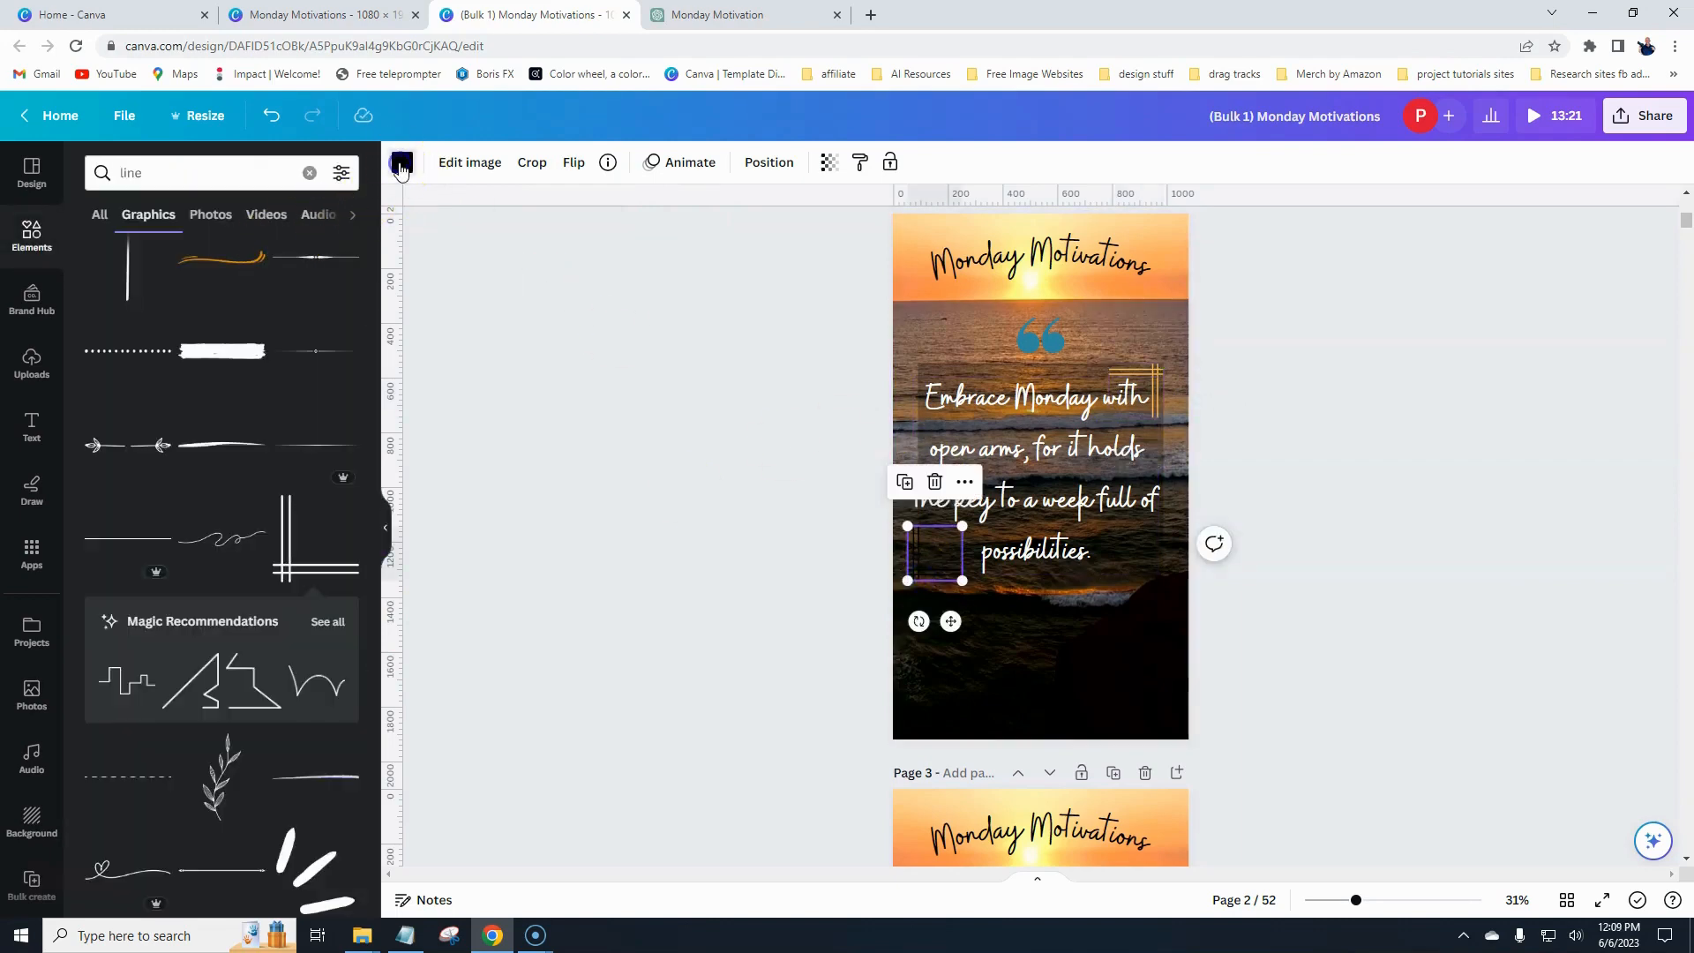
pyautogui.click(400, 170)
pyautogui.click(256, 263)
pyautogui.click(572, 348)
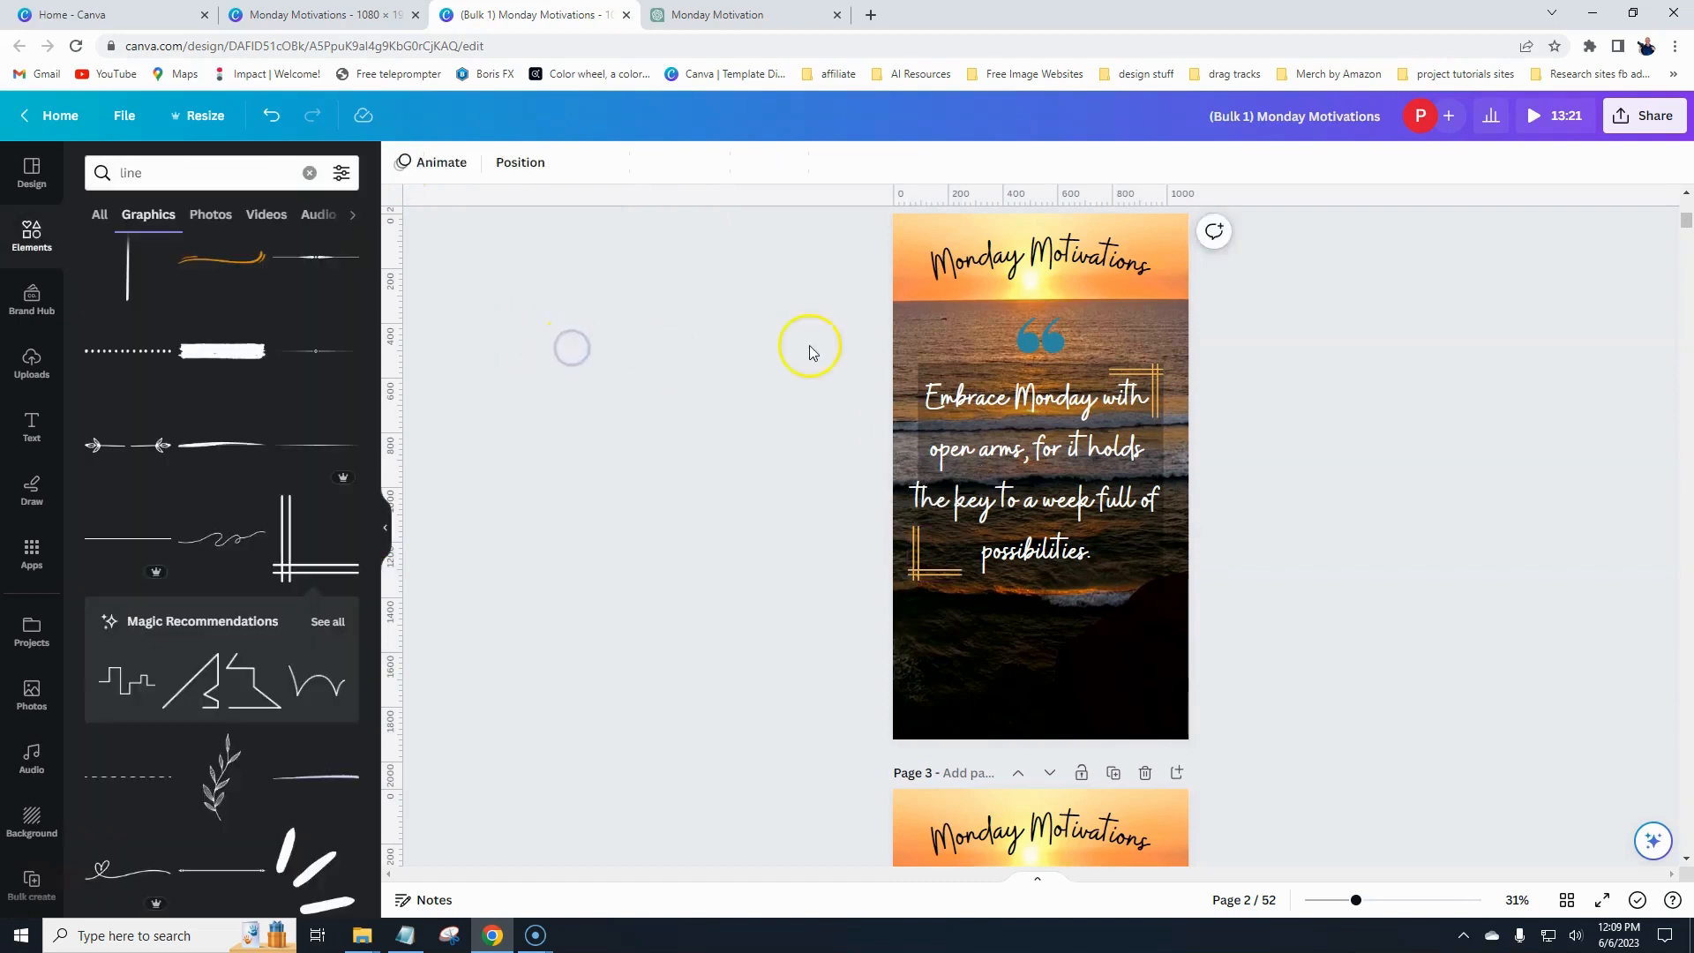
# - Nudge the two corner graphics into final position around the quote box
pyautogui.moveTo(1151, 370); pyautogui.dragTo(1160, 359)
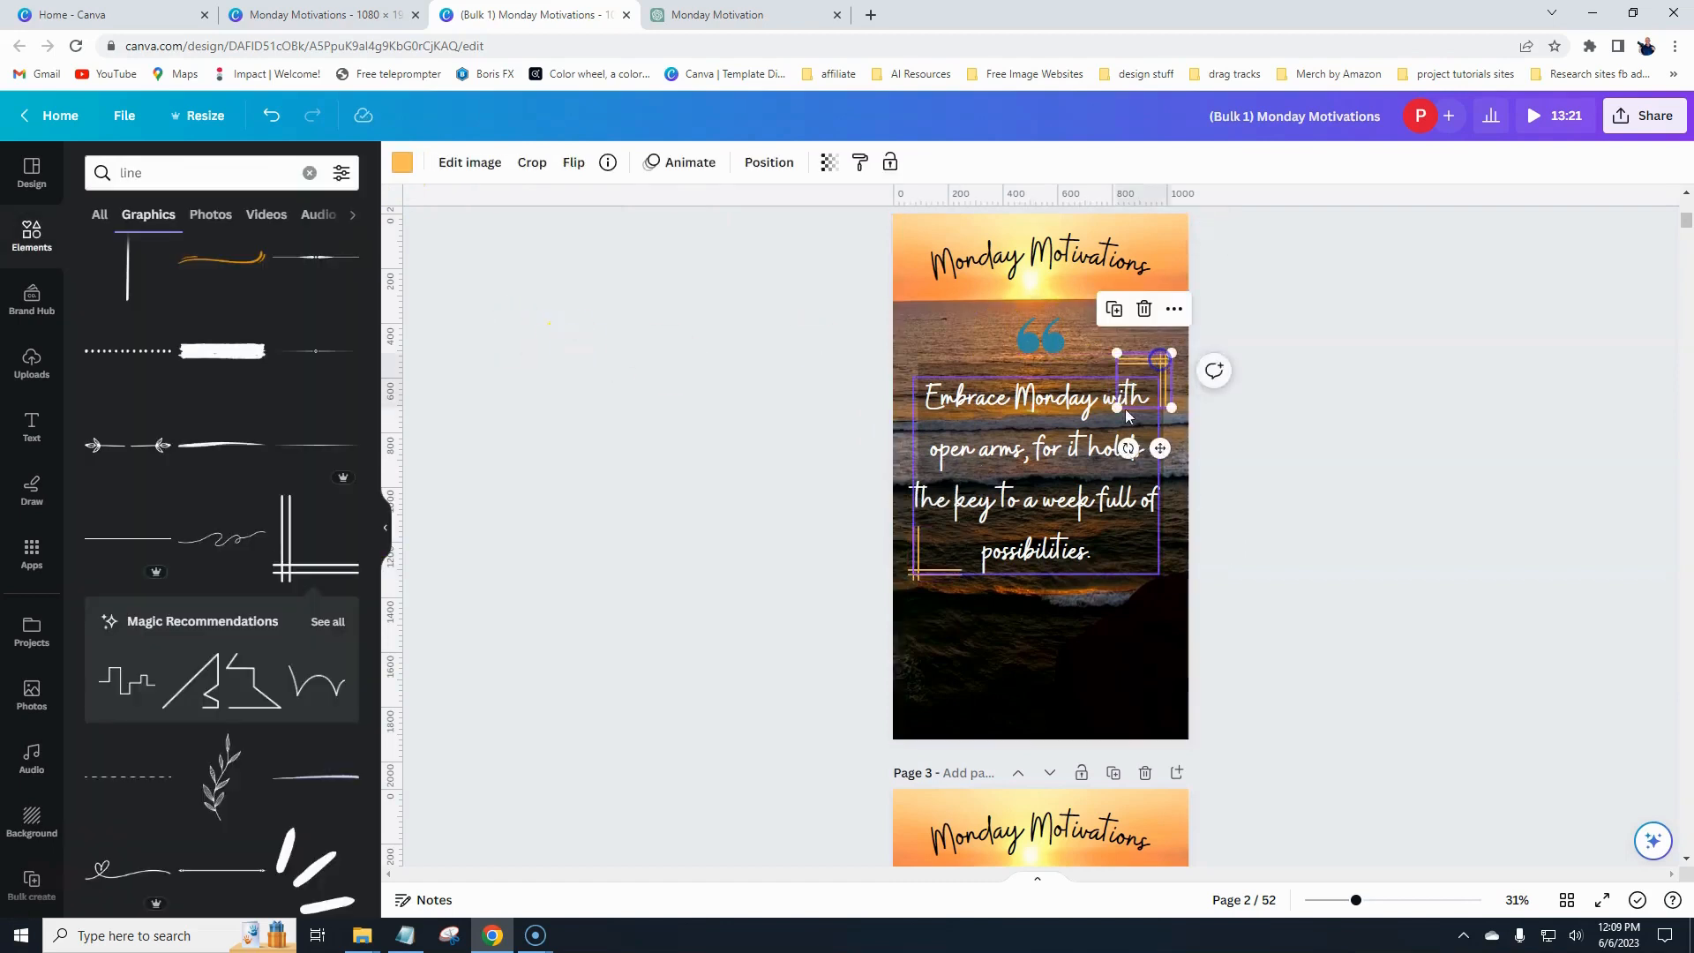
pyautogui.moveTo(918, 574); pyautogui.dragTo(919, 577)
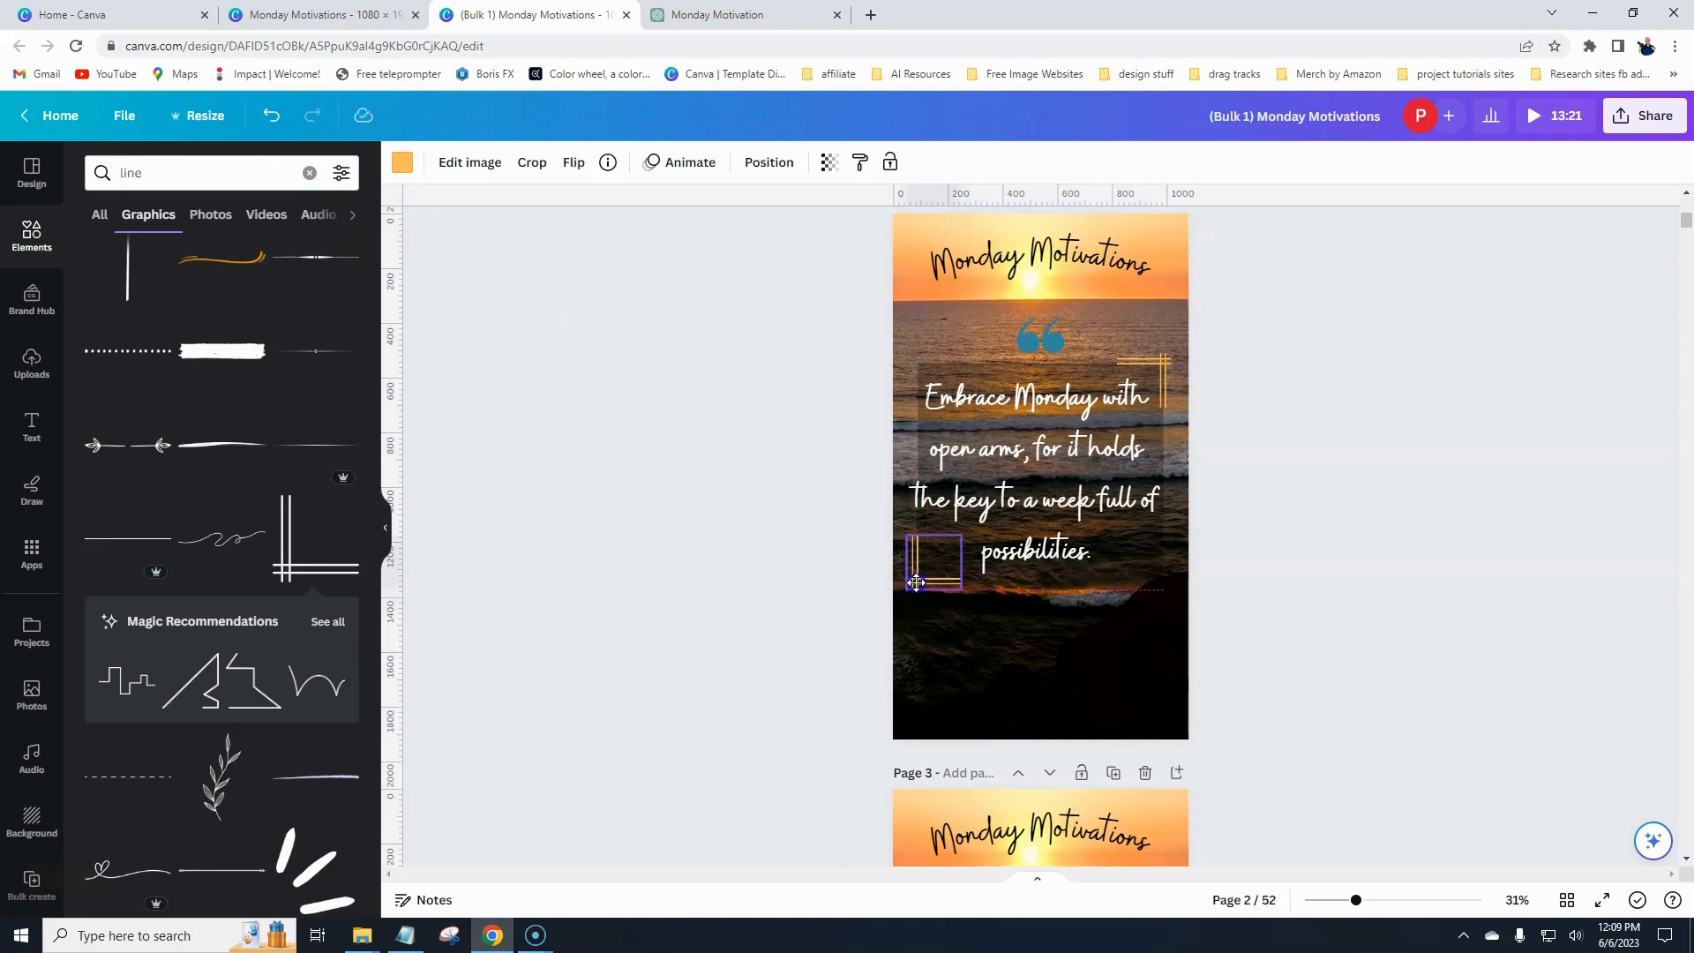
pyautogui.moveTo(916, 583); pyautogui.dragTo(916, 583)
pyautogui.click(812, 590)
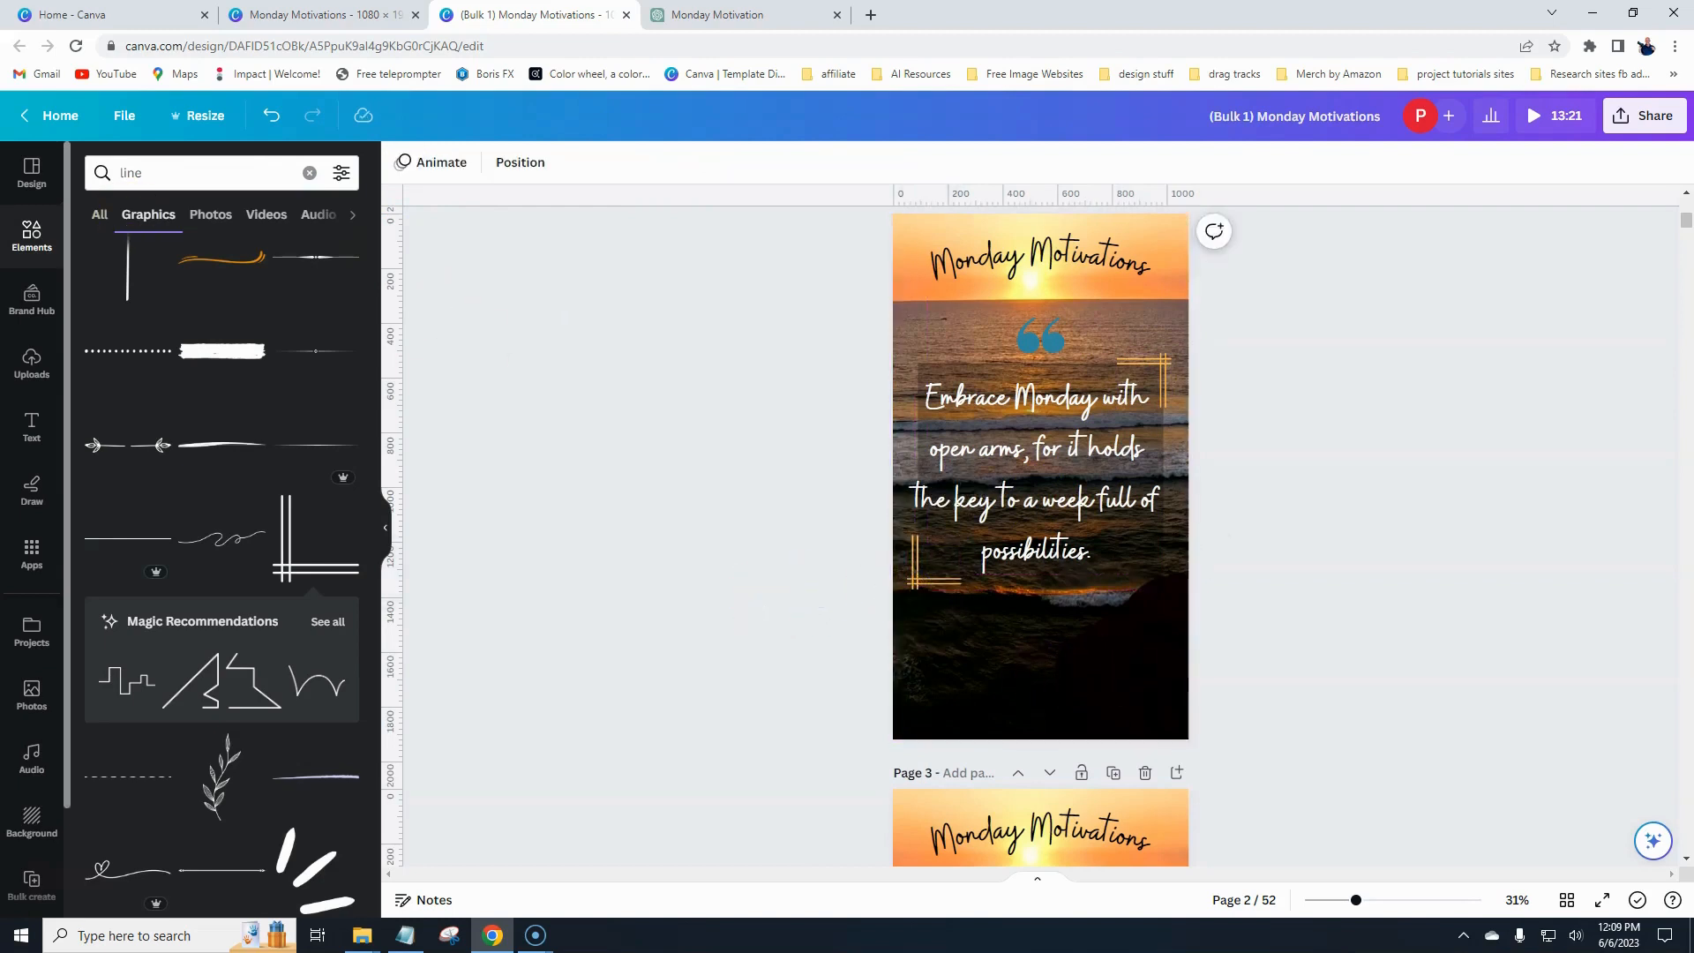
# - Insert the Photodabbler Designs & Apparel logo from uploads and place it at the bottom center of page 2
pyautogui.click(31, 369)
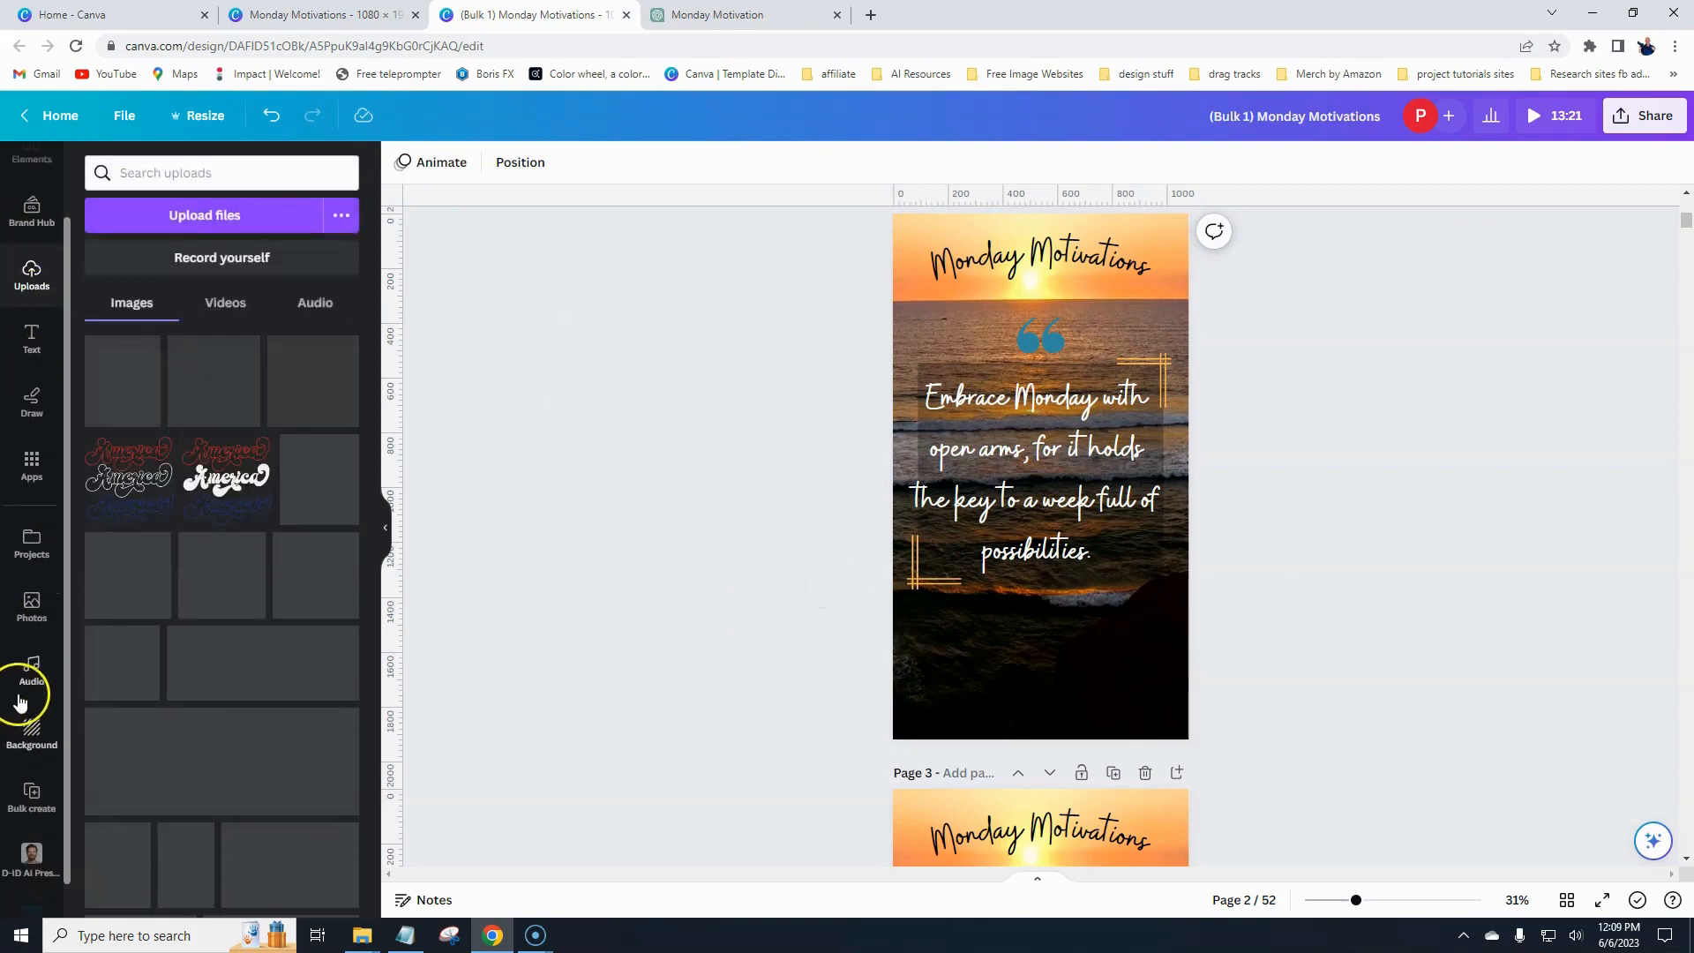
pyautogui.scroll(-2, 24, 693)
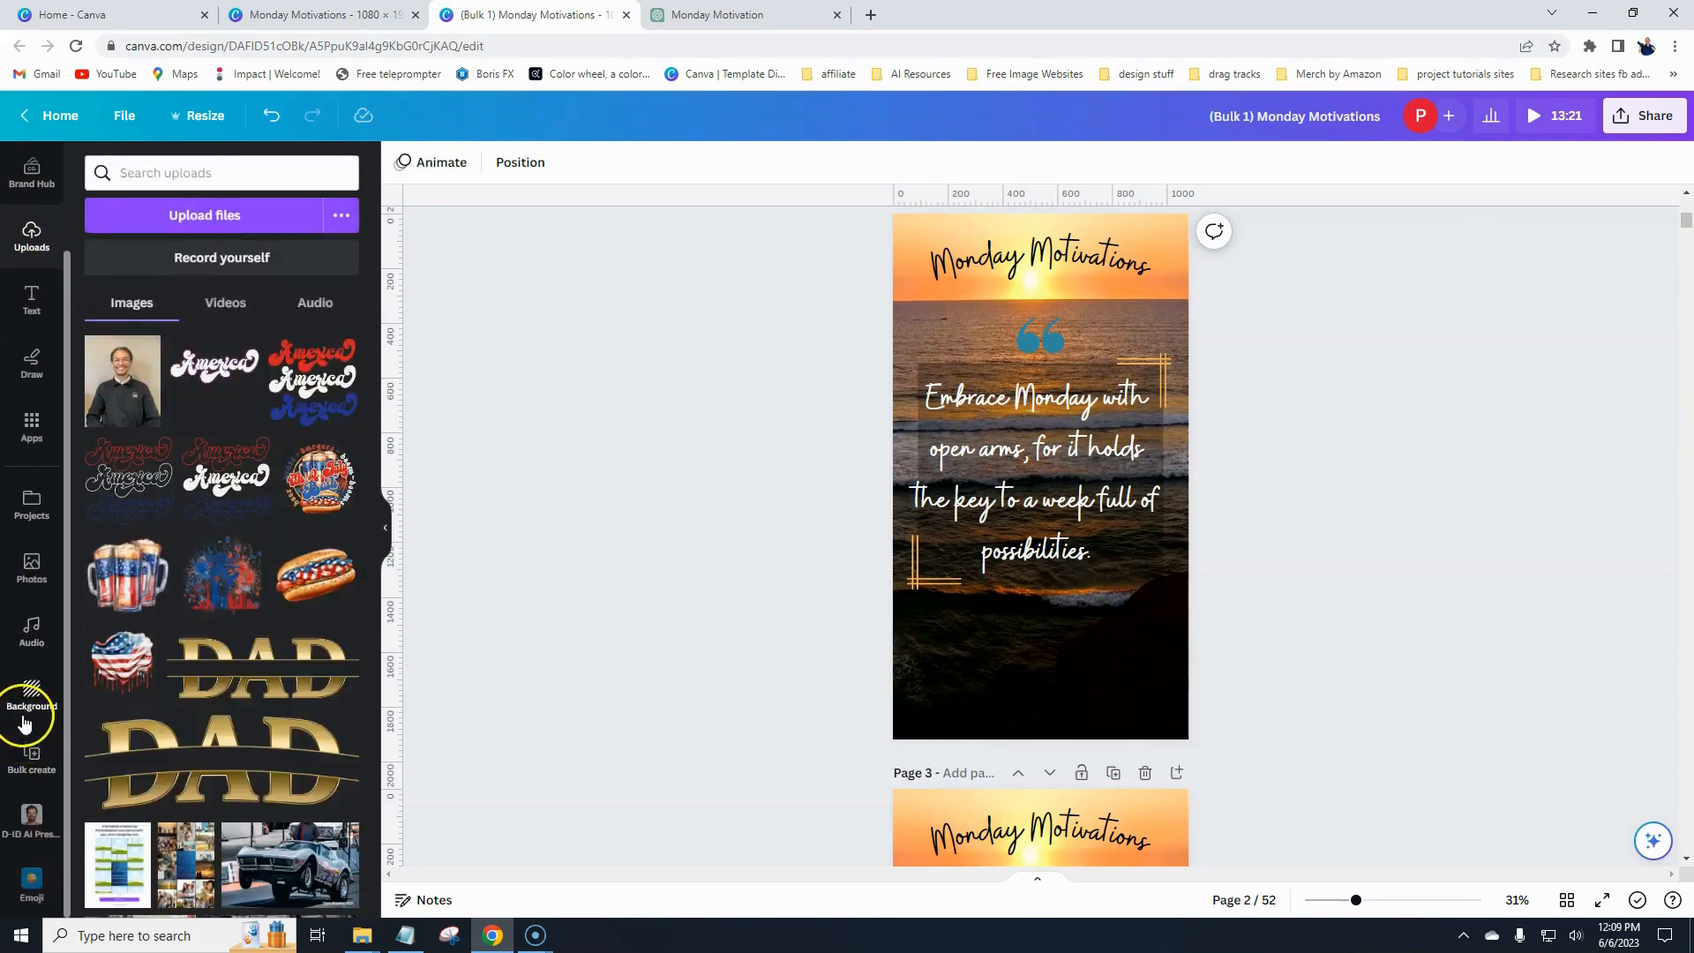
pyautogui.scroll(2, 24, 723)
pyautogui.scroll(-6, 212, 542)
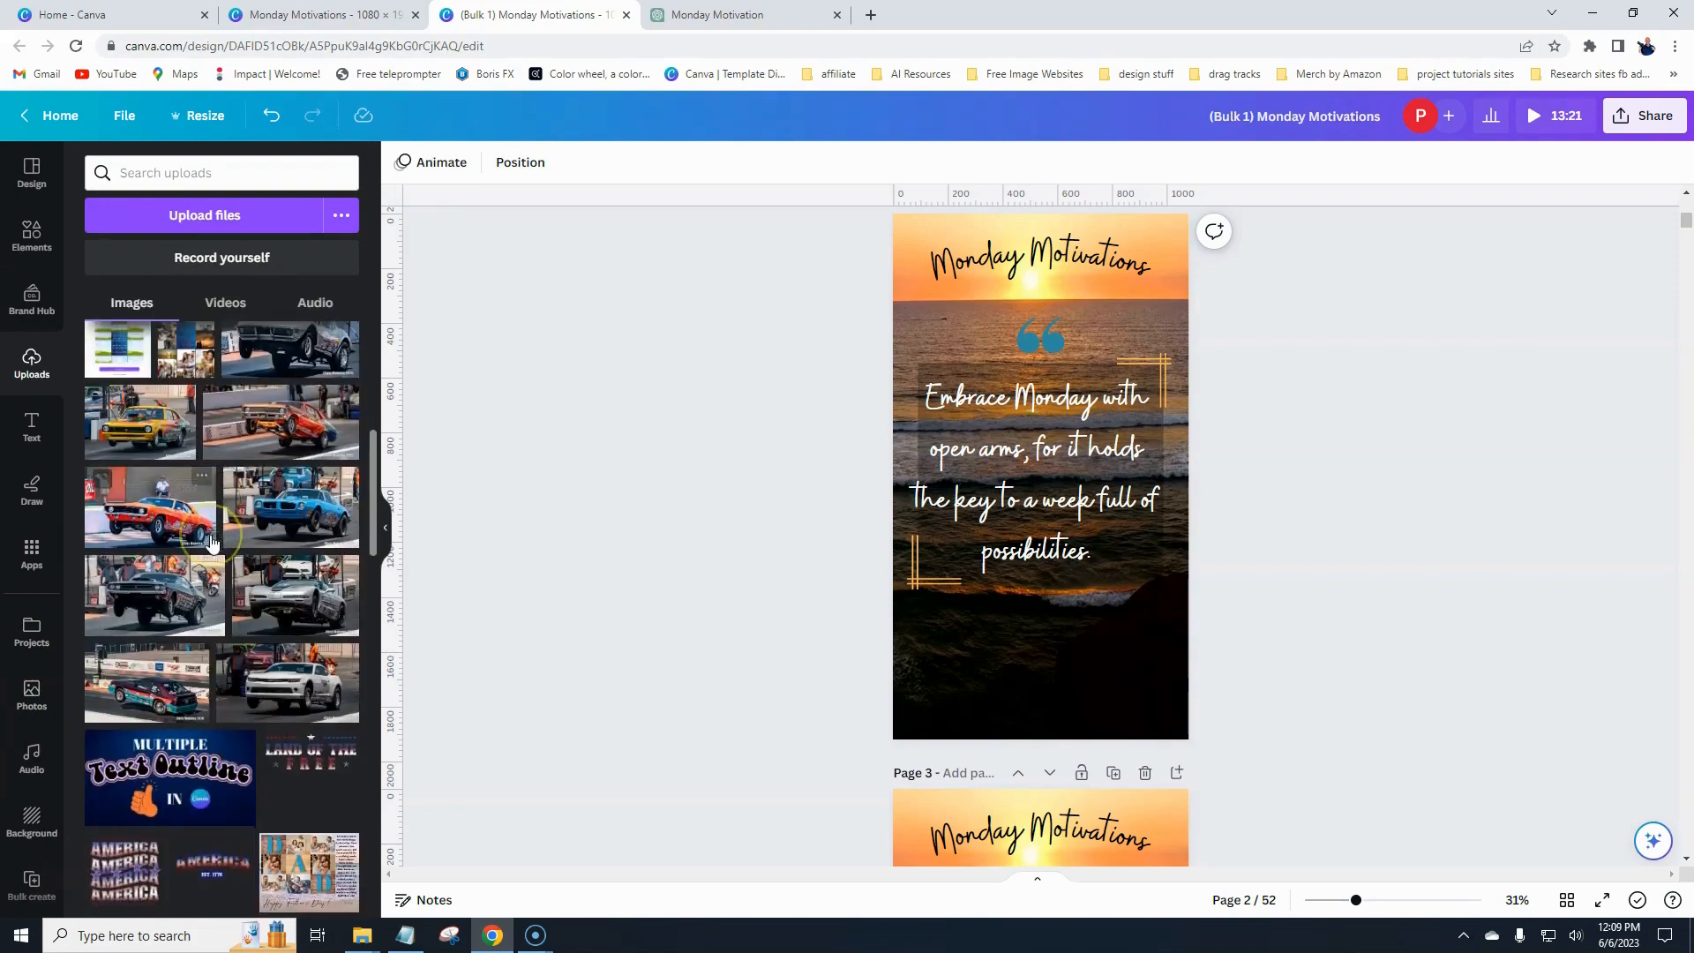
pyautogui.scroll(-10, 212, 543)
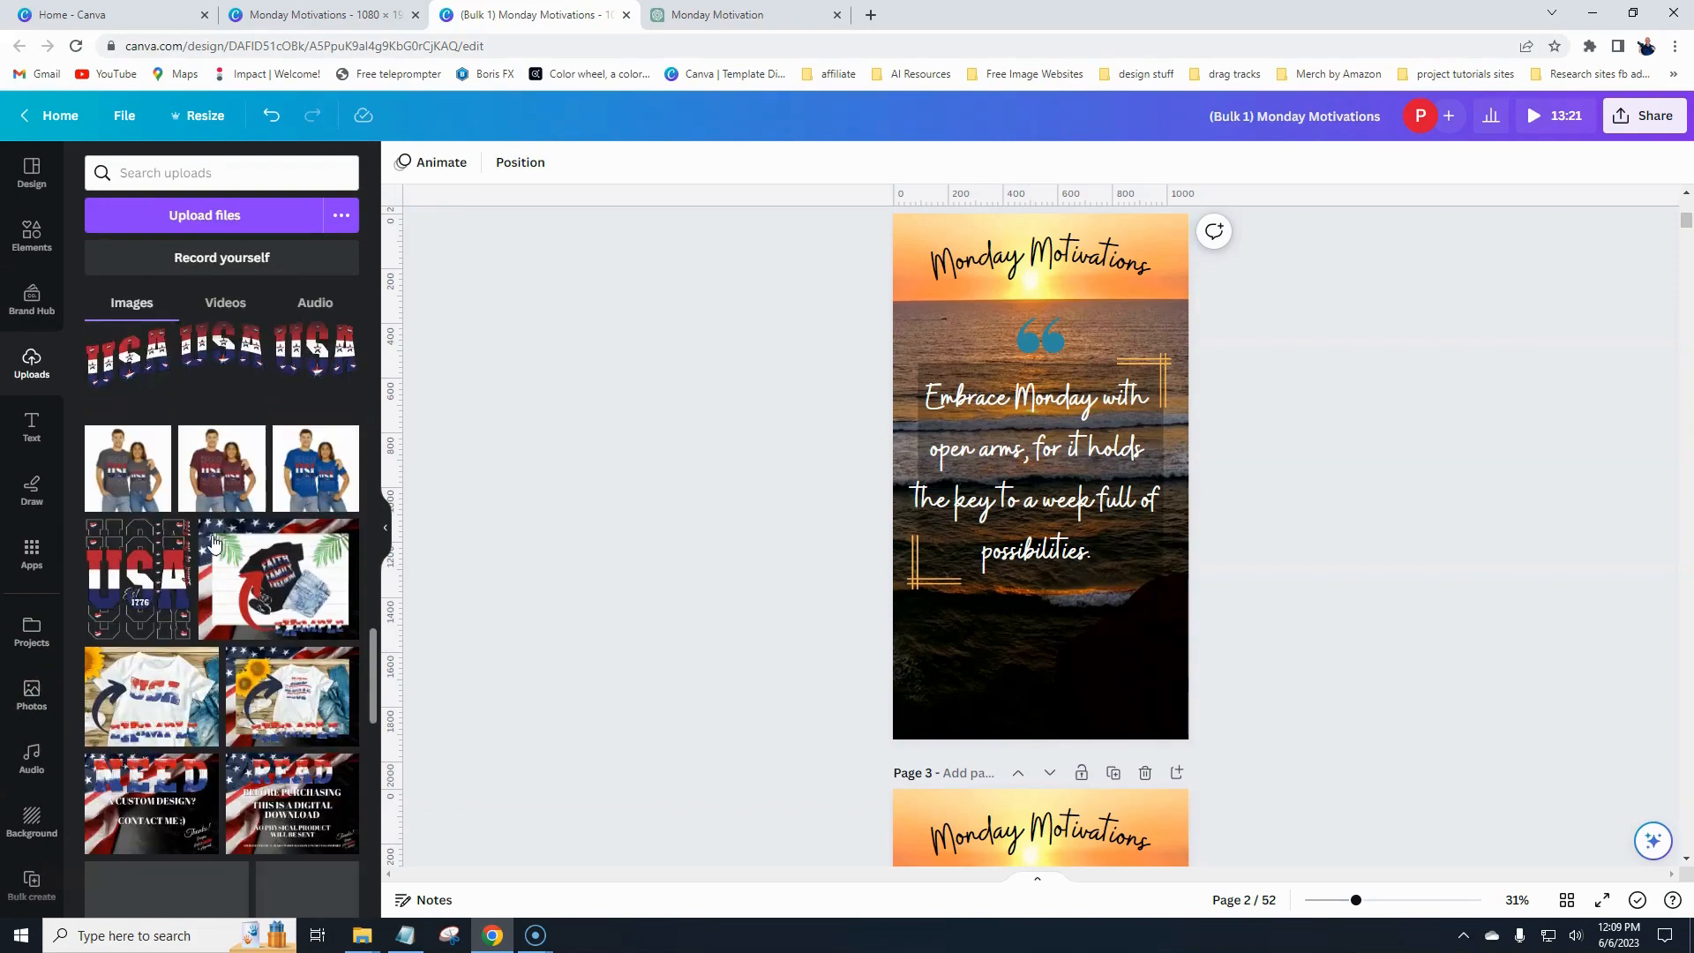
pyautogui.scroll(-8, 212, 540)
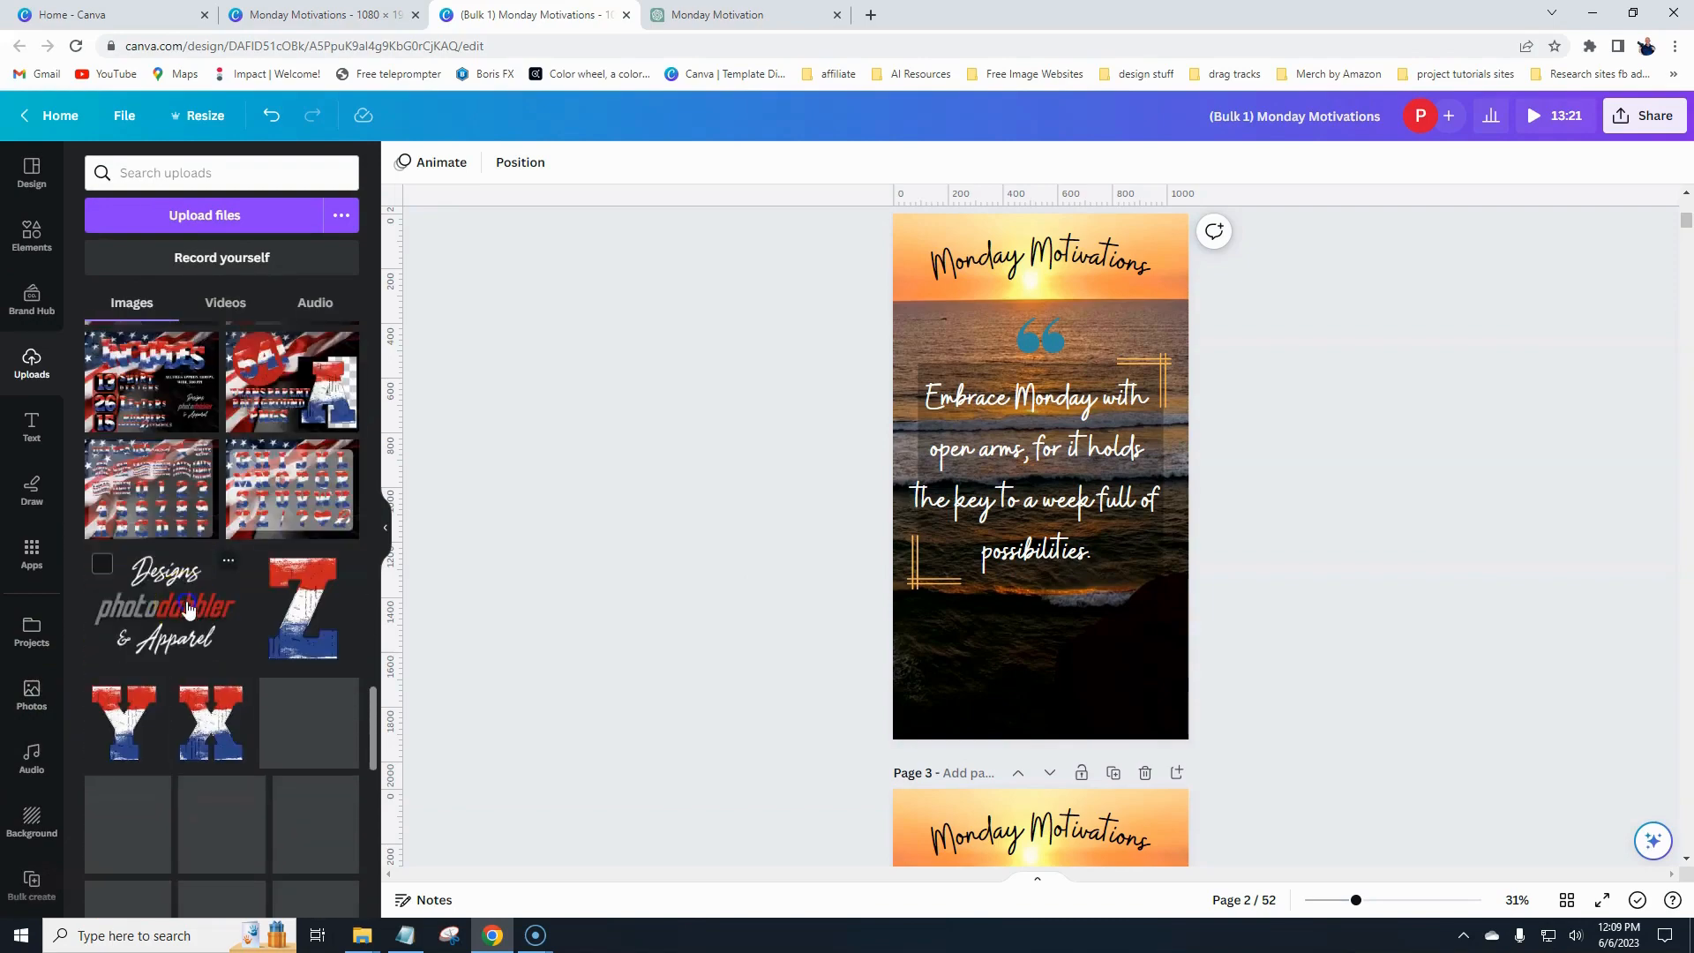
pyautogui.click(188, 608)
pyautogui.moveTo(1120, 413); pyautogui.dragTo(1038, 680)
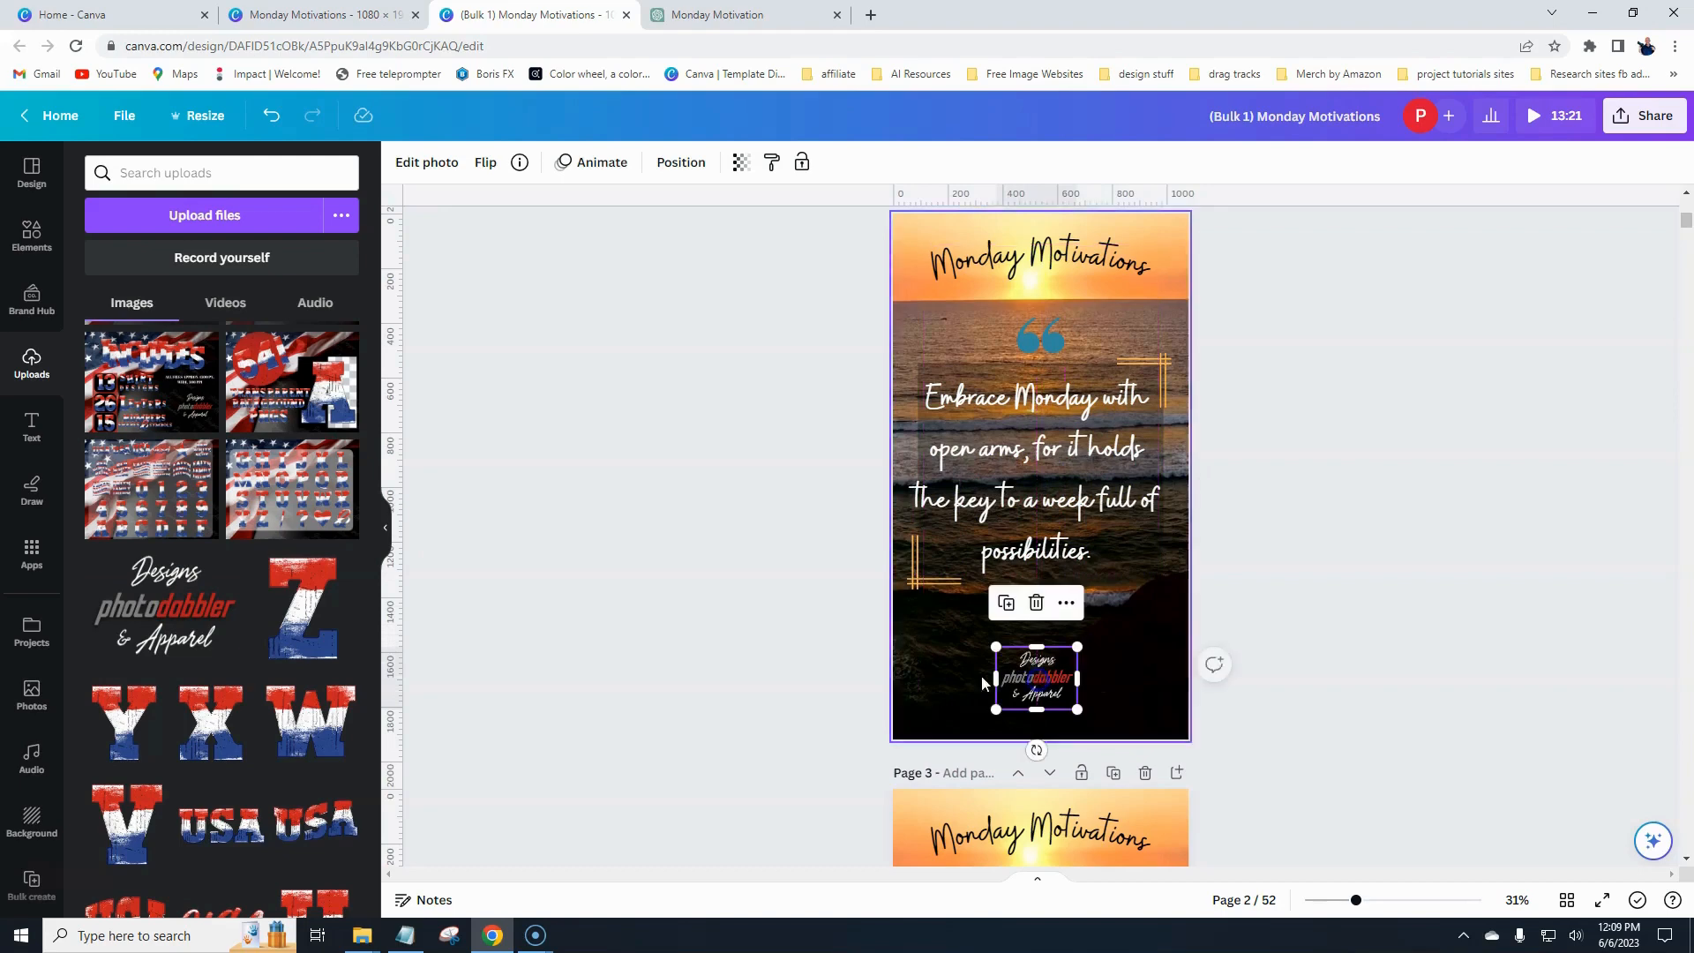
# - Apply the Breathe photo animation to the logo
pyautogui.click(1006, 681)
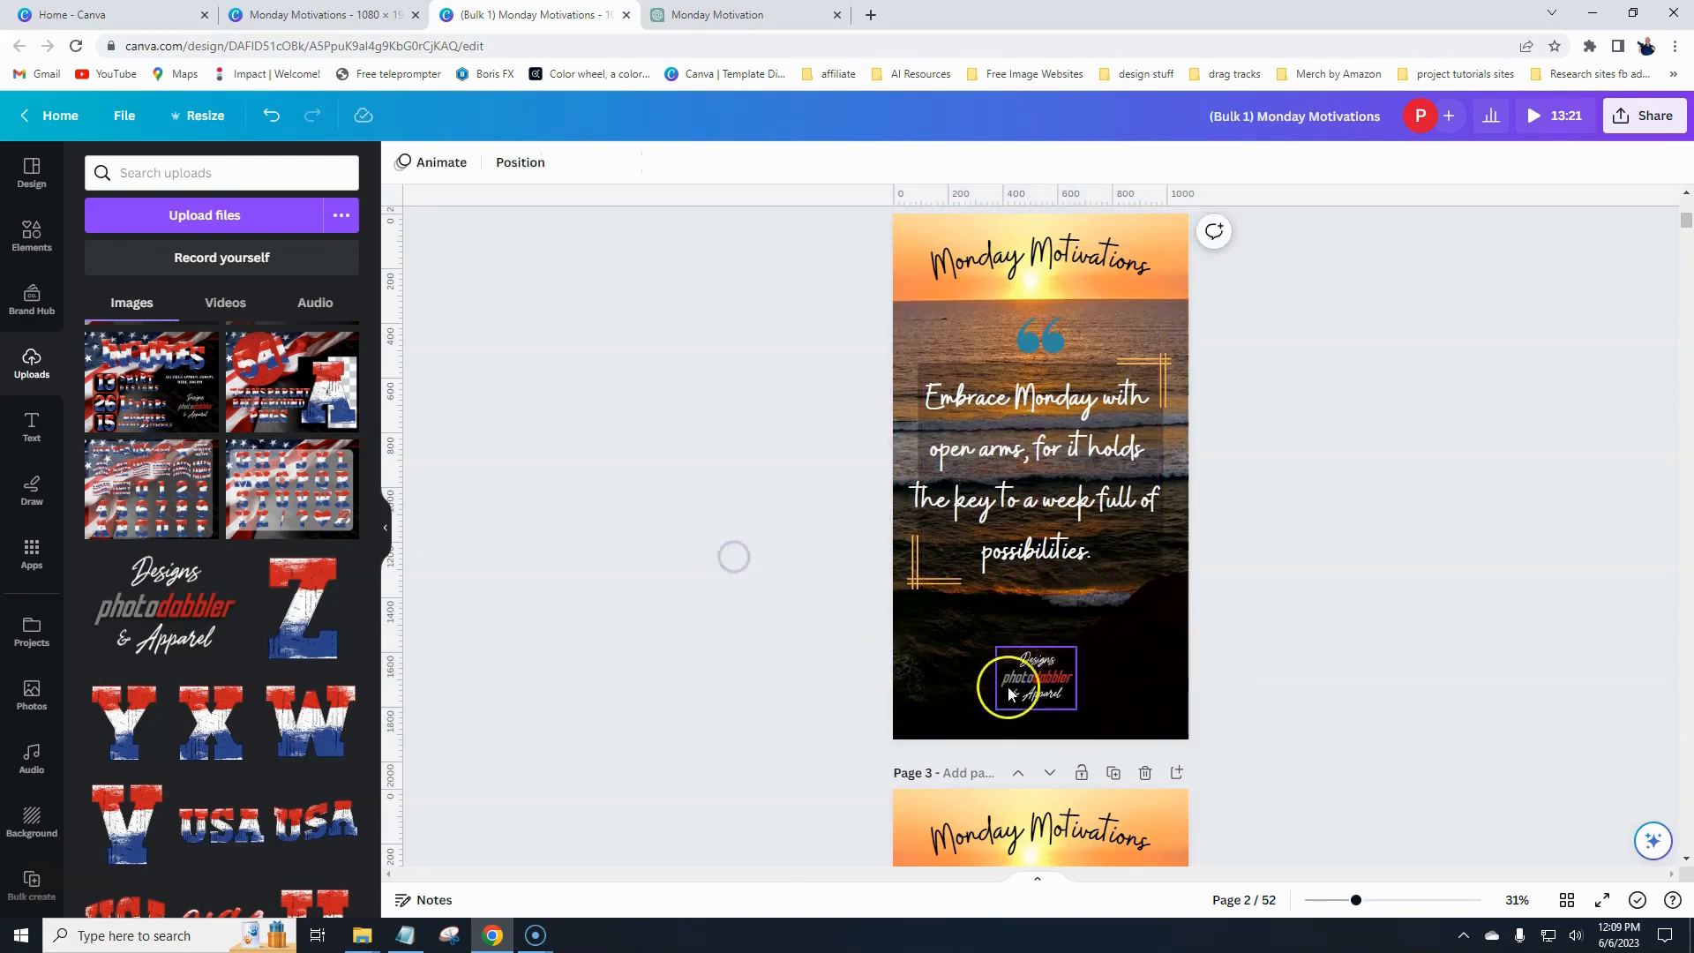
pyautogui.click(602, 166)
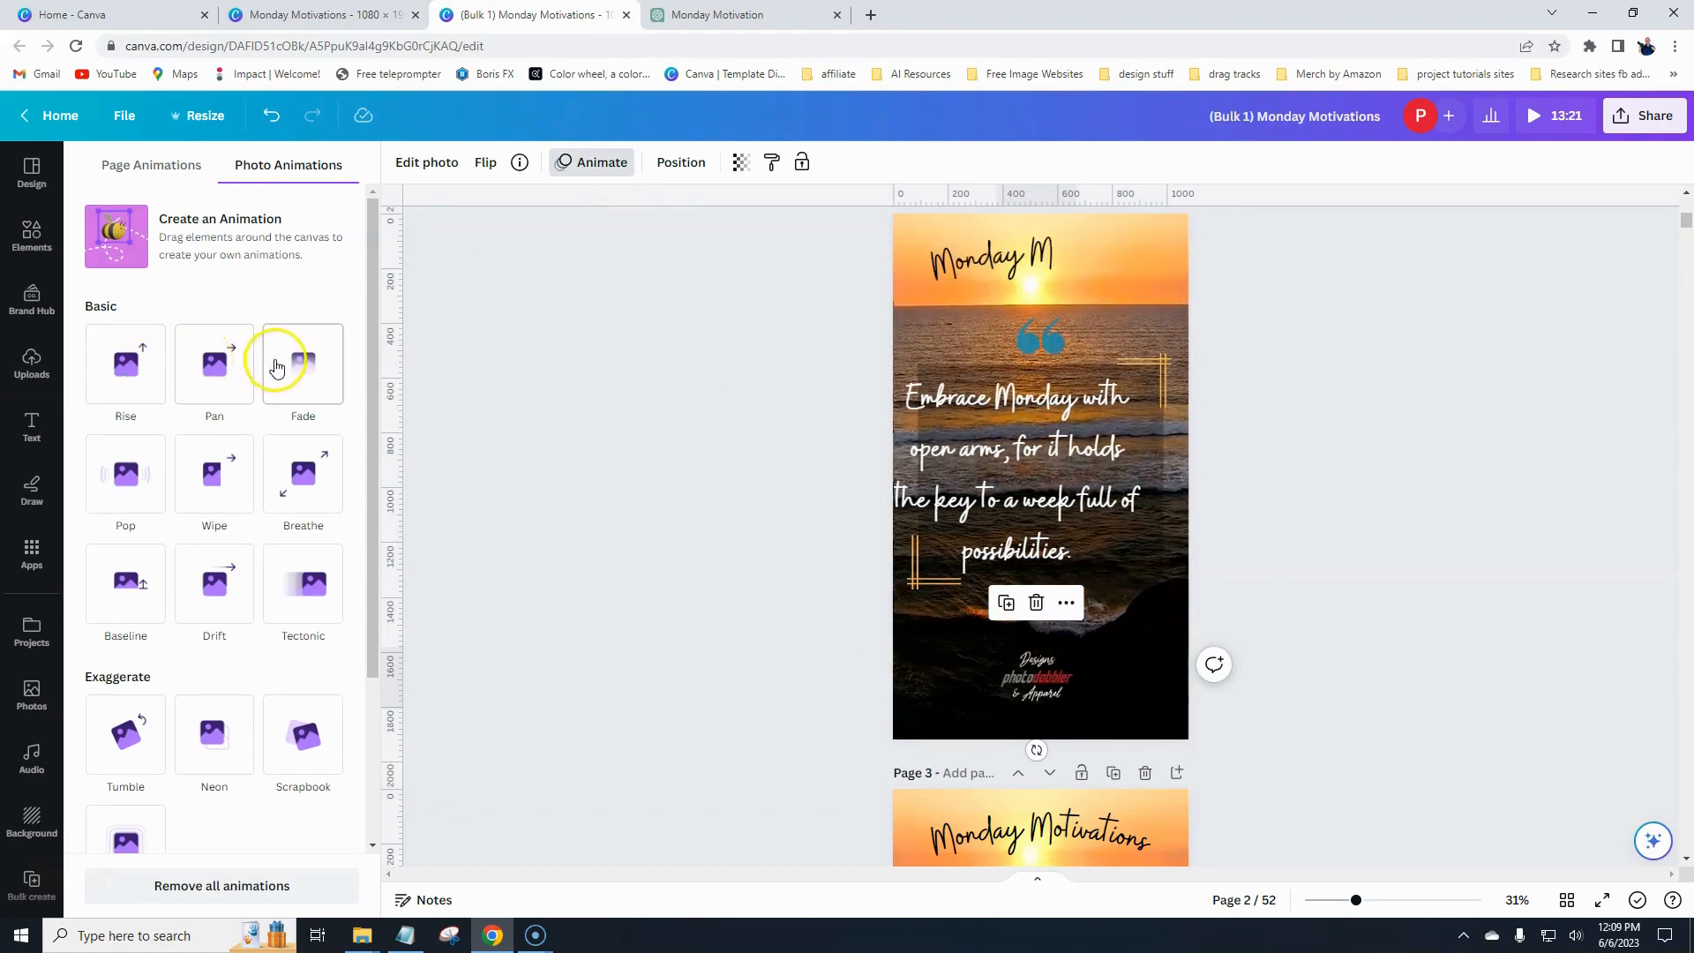
pyautogui.click(302, 490)
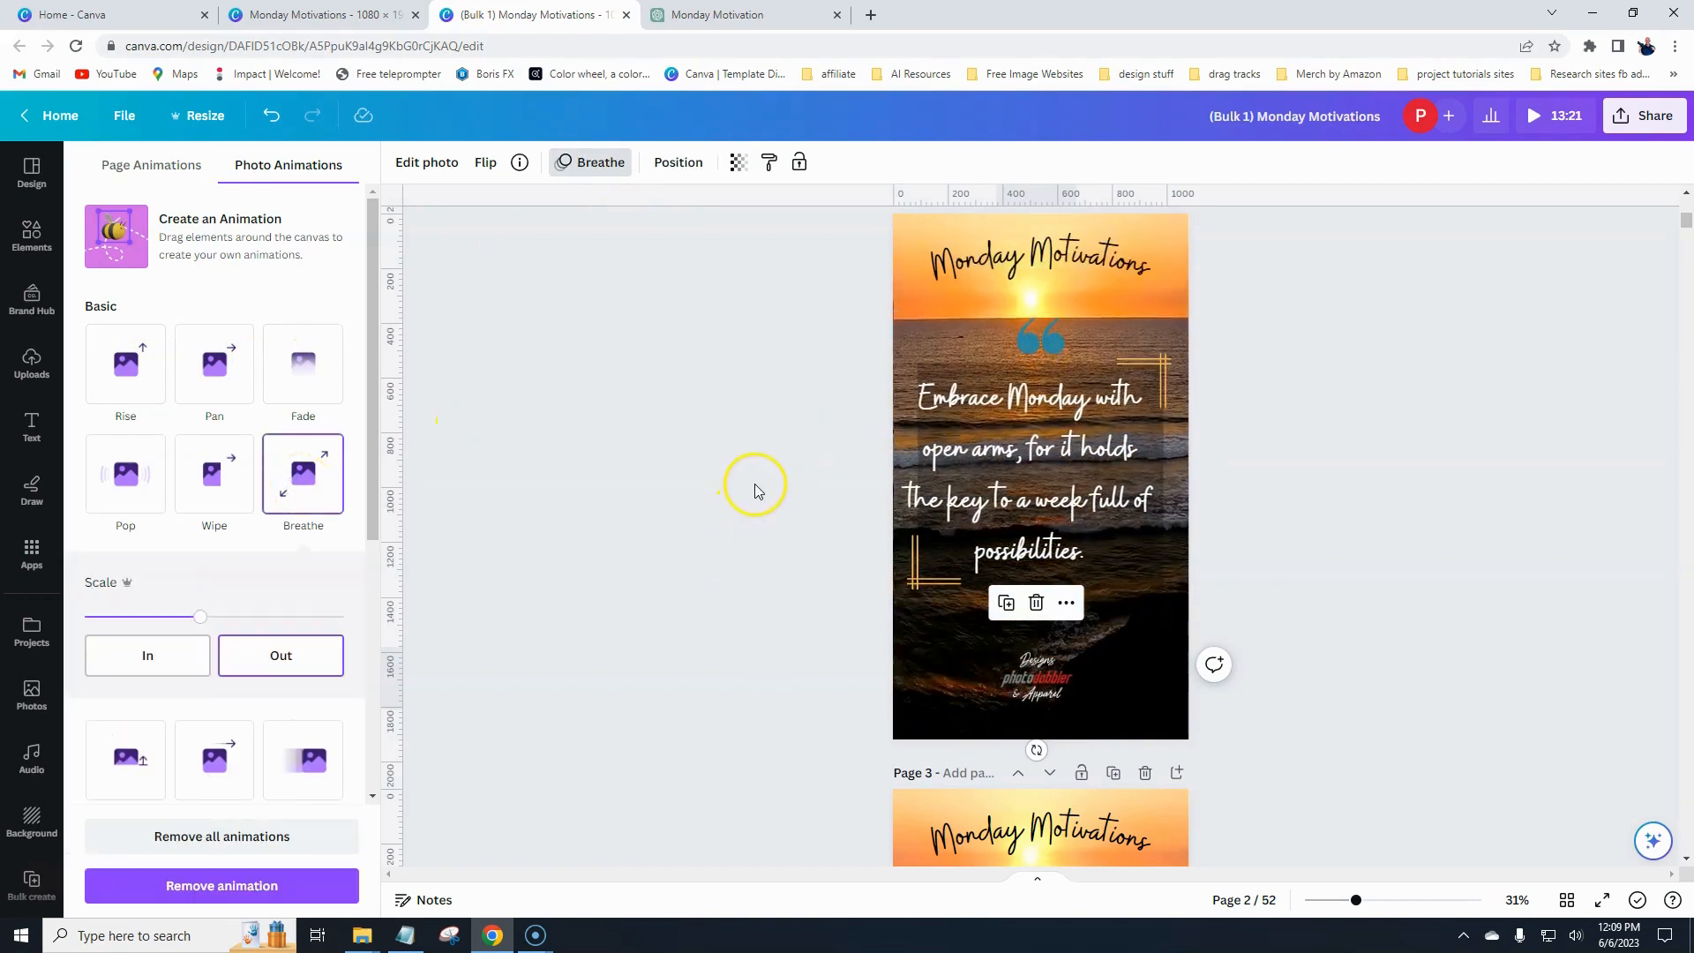
# - Scroll through the following pages to check the added elements
pyautogui.scroll(-2, 754, 484)
pyautogui.scroll(-4, 756, 479)
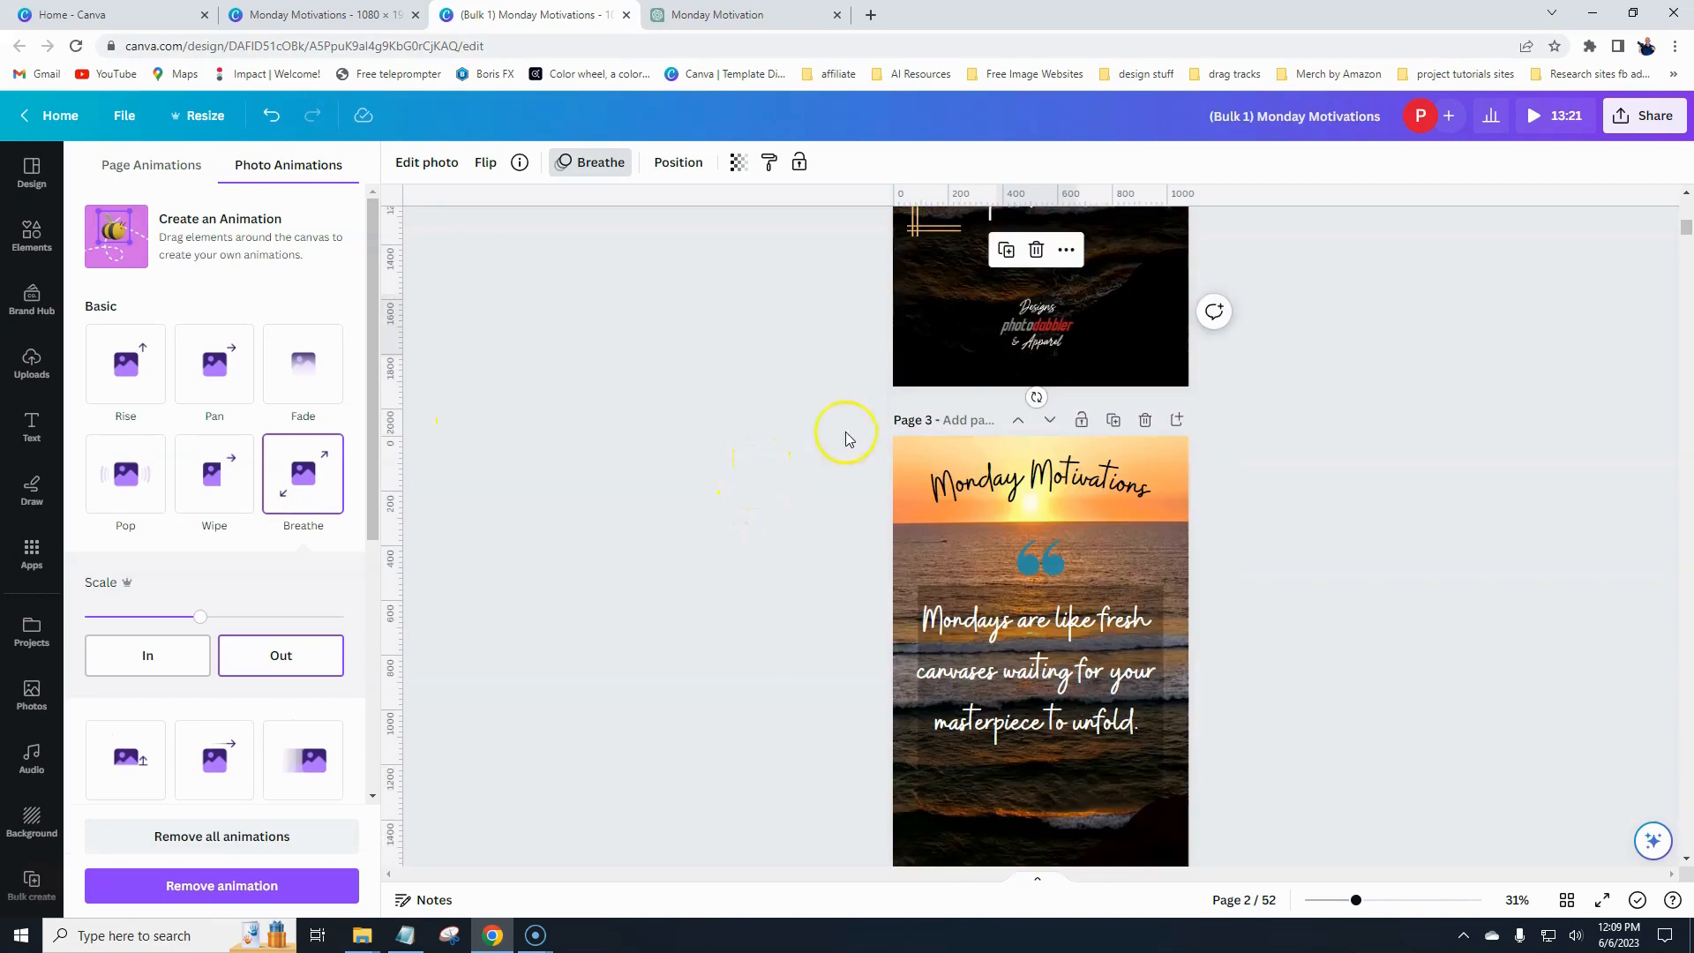
pyautogui.scroll(-9, 1042, 714)
pyautogui.scroll(12, 850, 529)
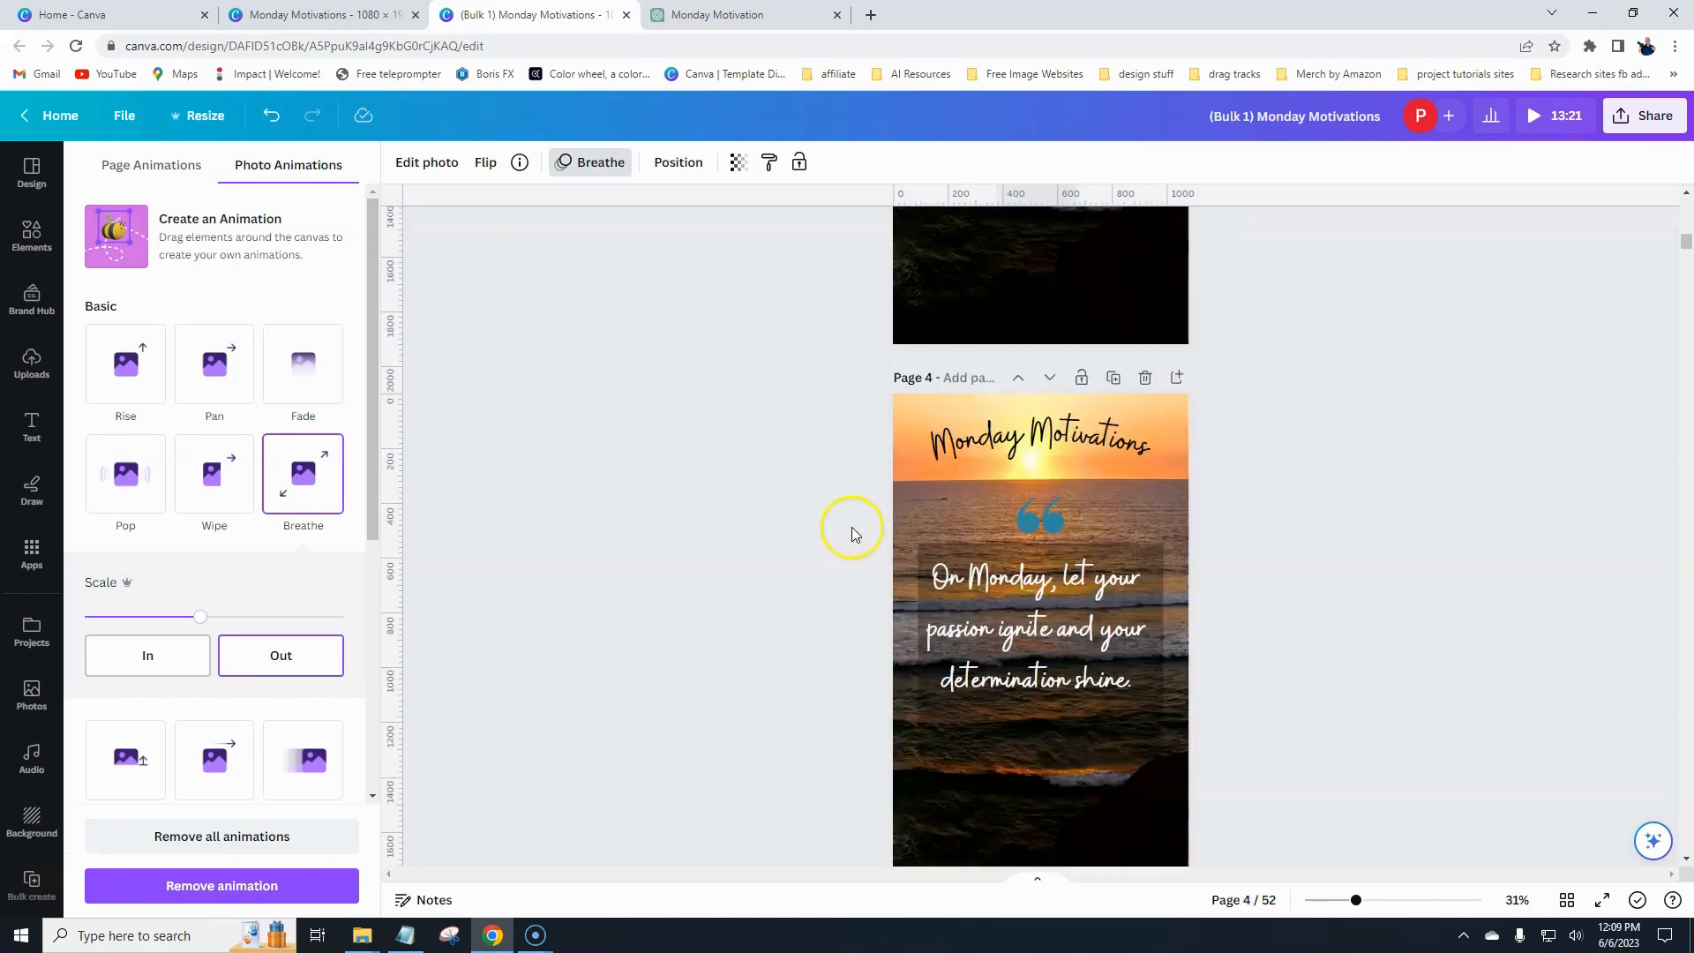
pyautogui.scroll(3, 703, 483)
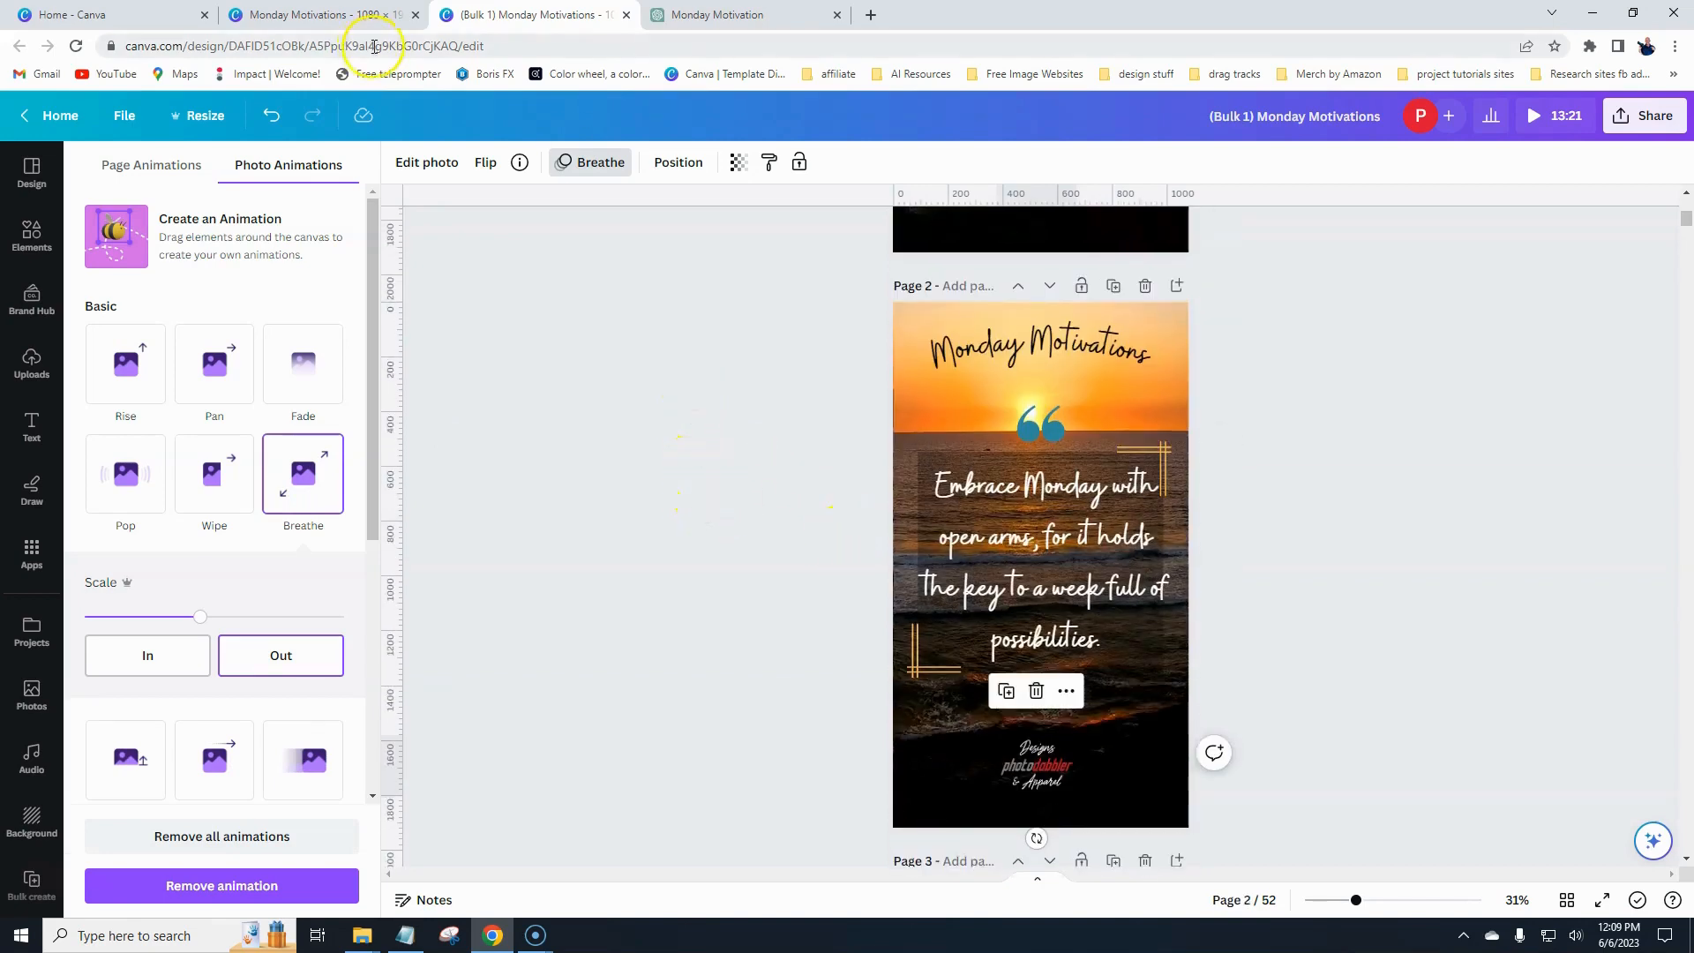
# - Switch to the original Monday Motivations template tab and close the bulk-created design tab
pyautogui.click(341, 14)
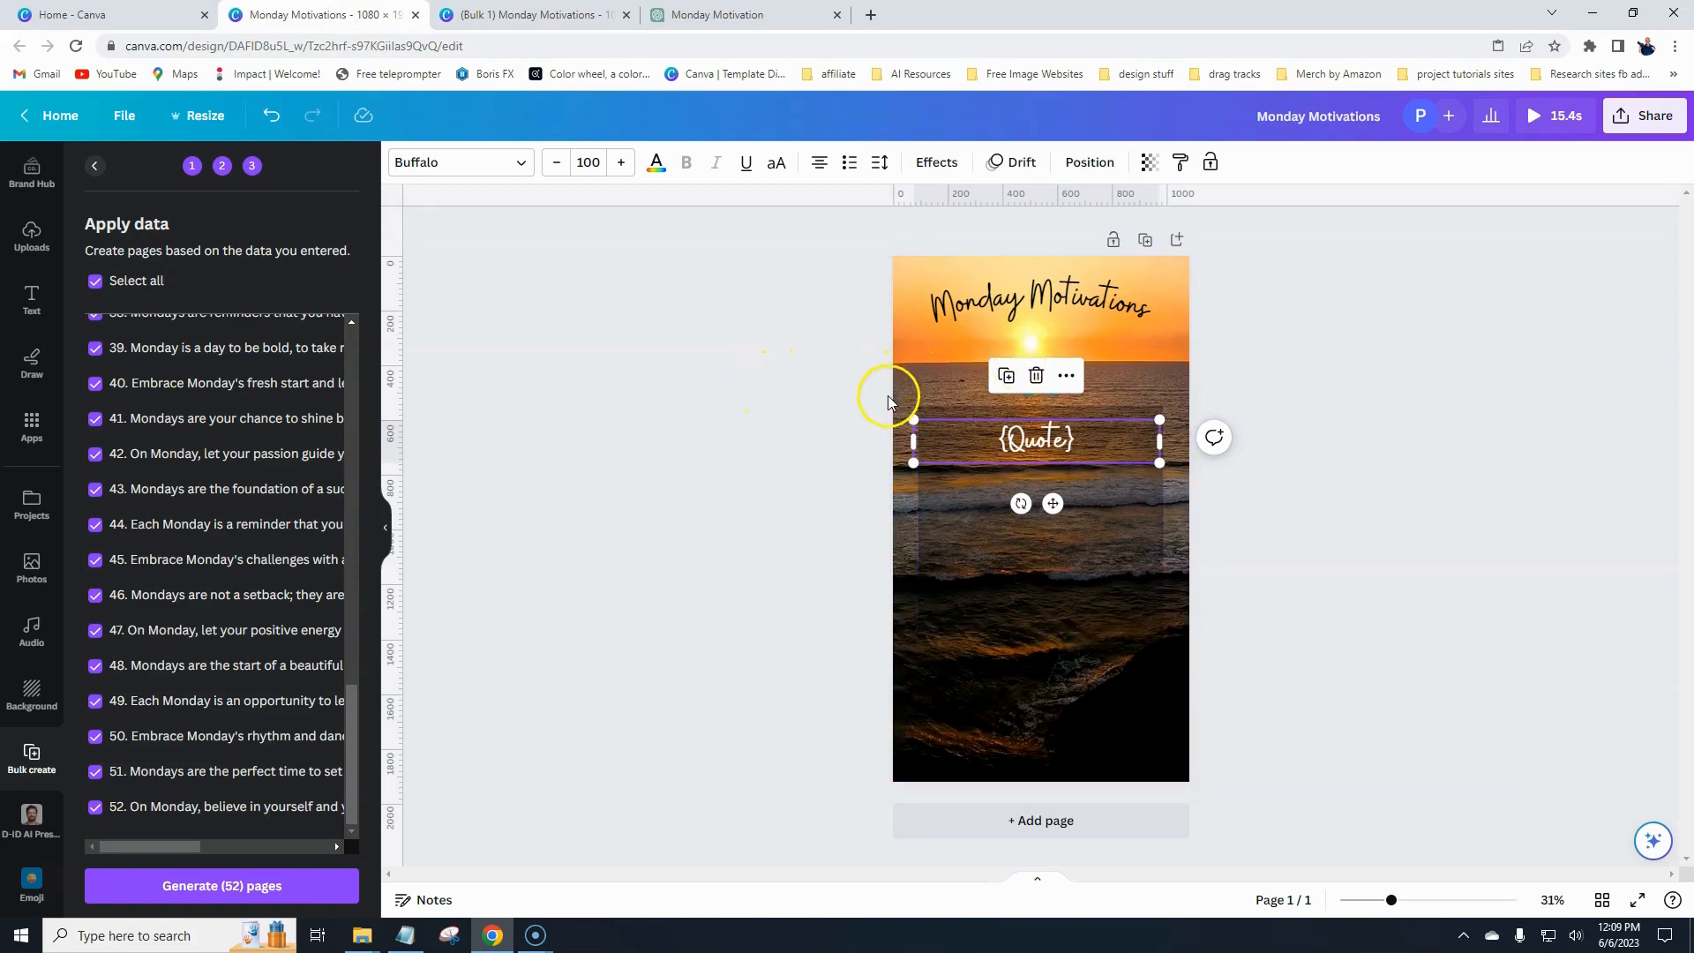
pyautogui.click(605, 19)
pyautogui.click(626, 14)
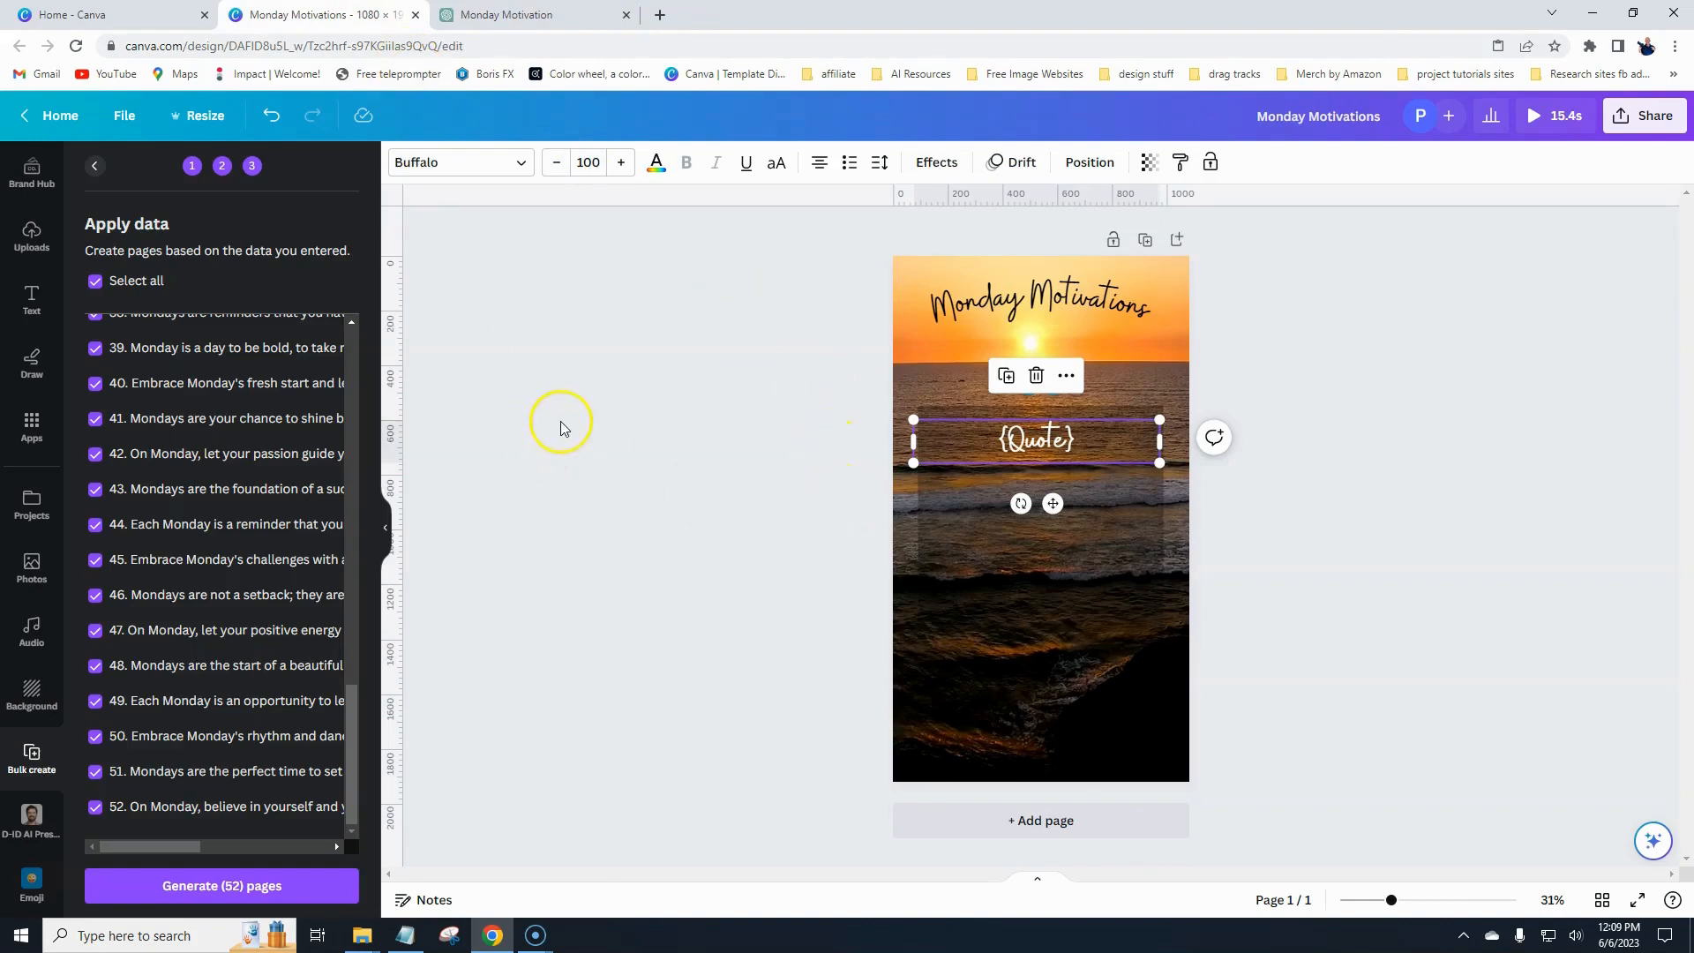
pyautogui.click(733, 505)
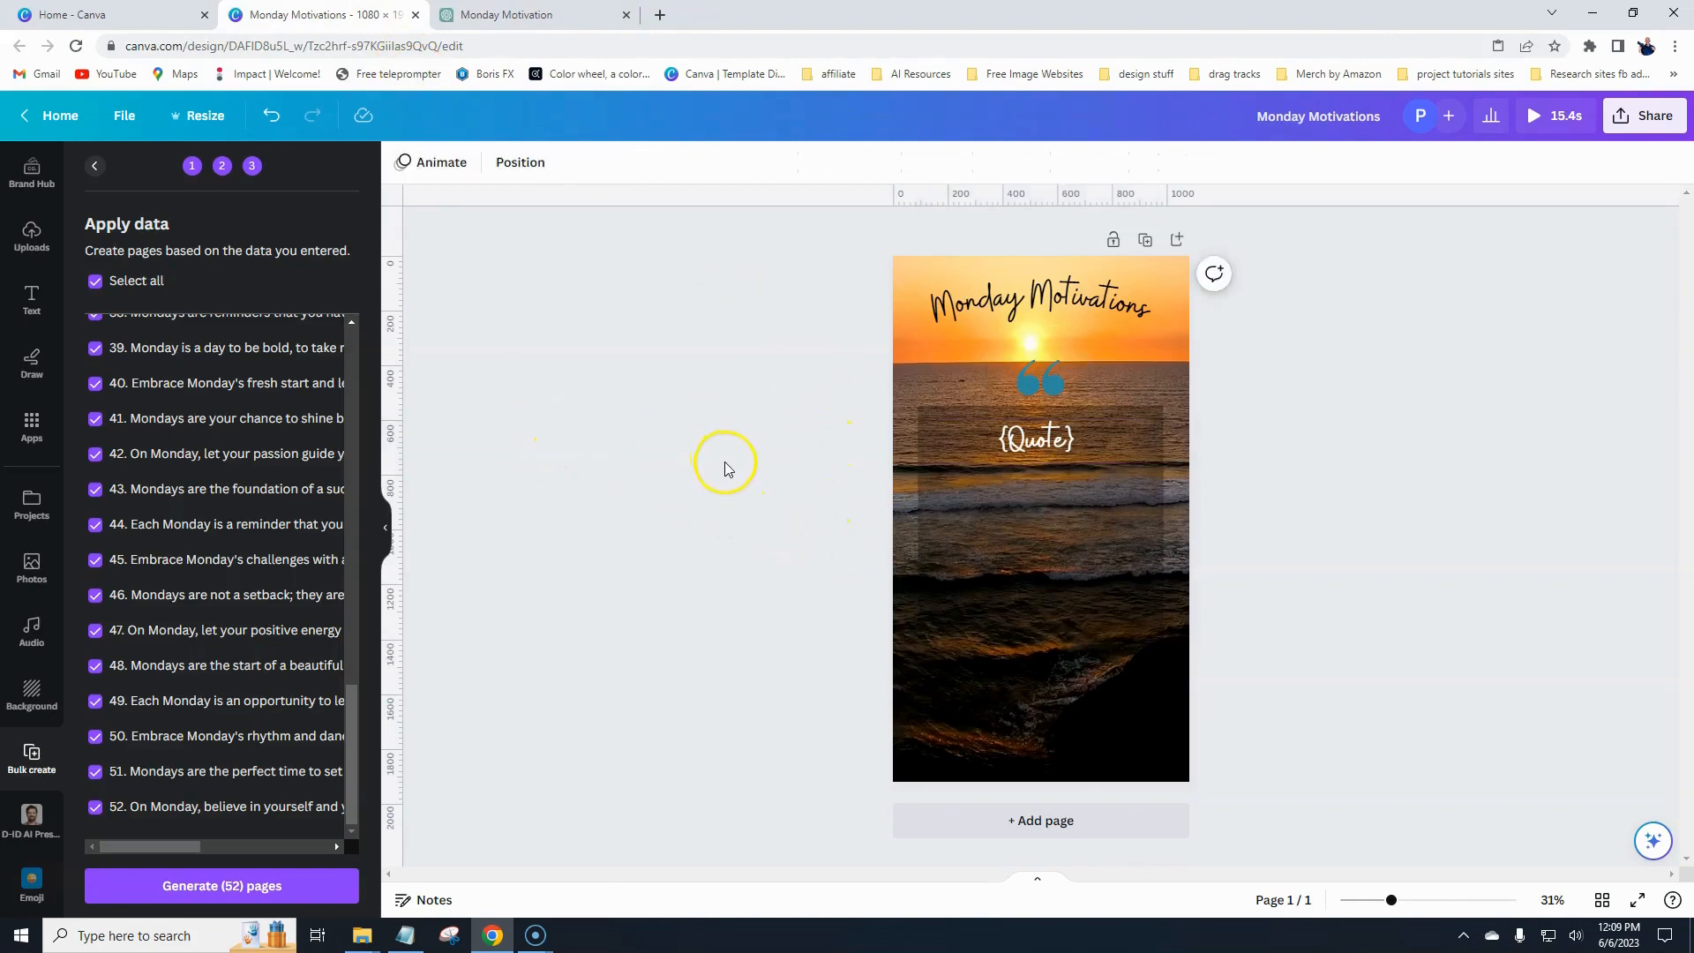